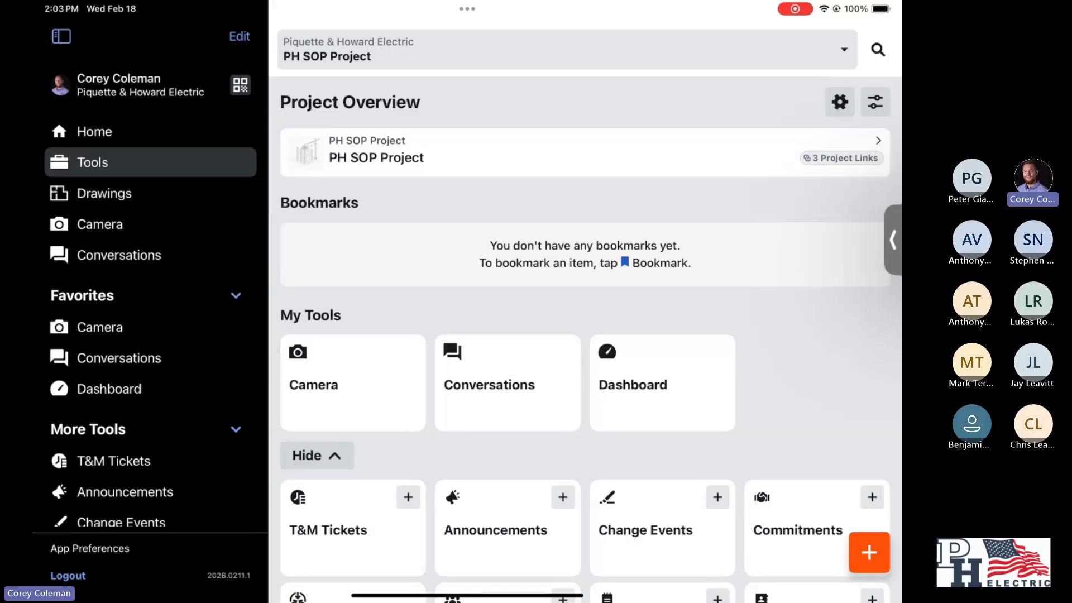
# - Open the project Directory and look over its company contacts
pyautogui.scroll(-4, 151, 301)
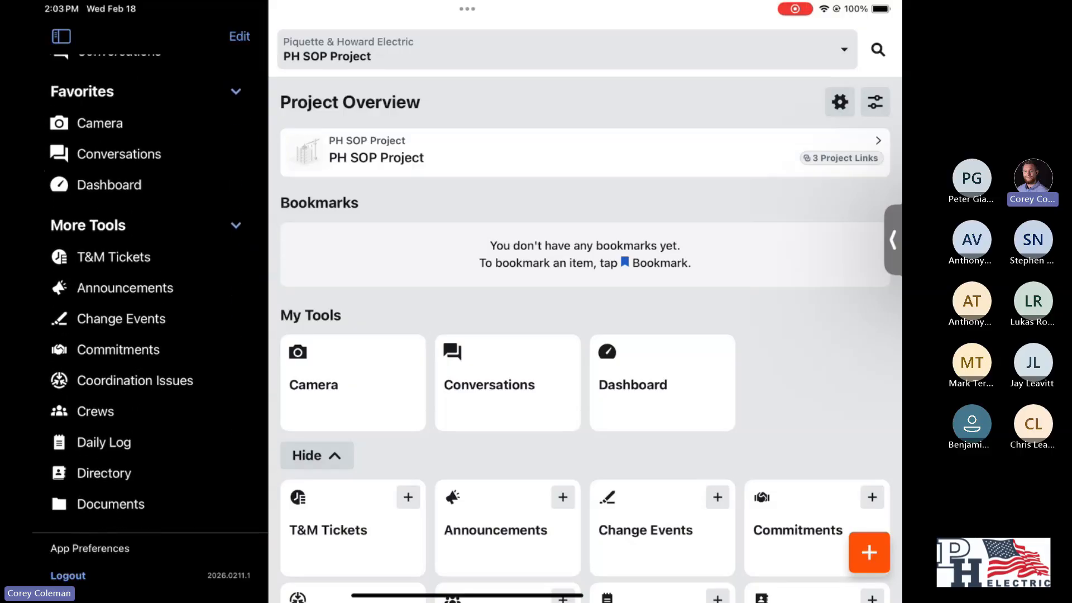
pyautogui.scroll(3, 151, 290)
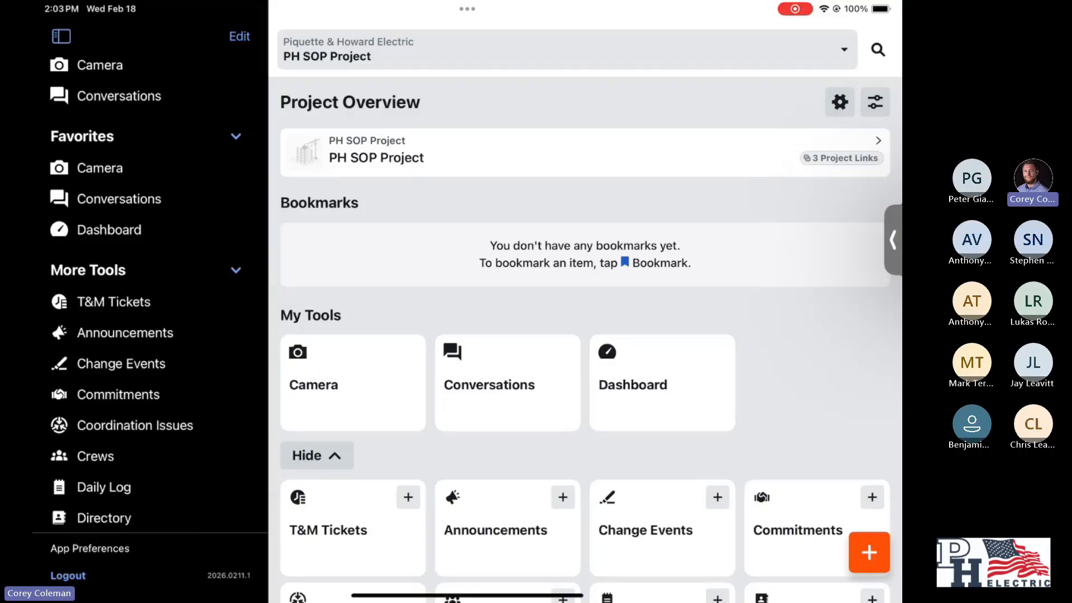
pyautogui.scroll(-5, 145, 291)
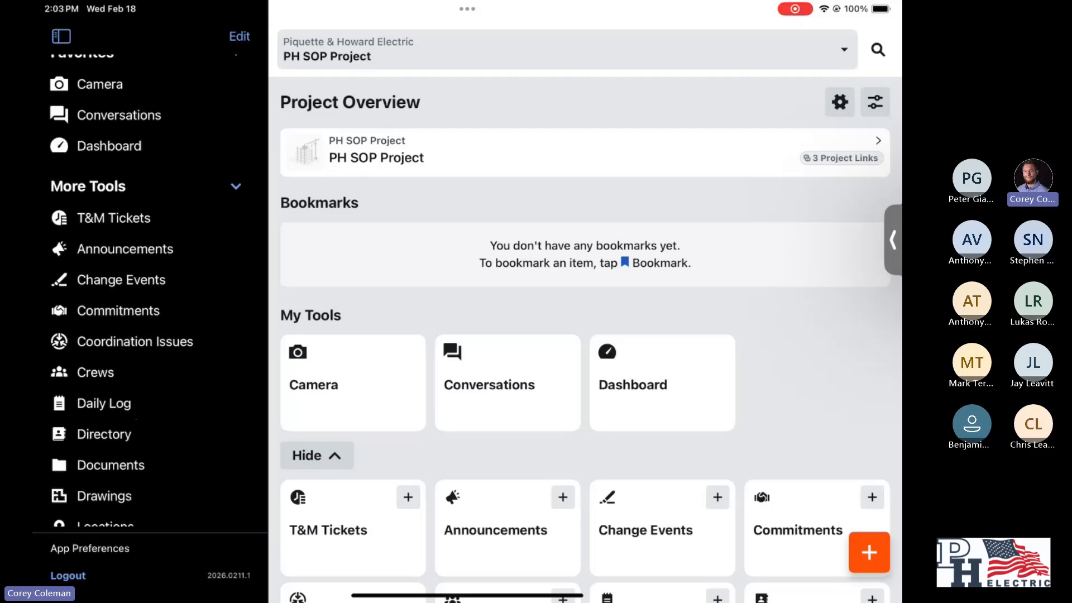
pyautogui.click(104, 434)
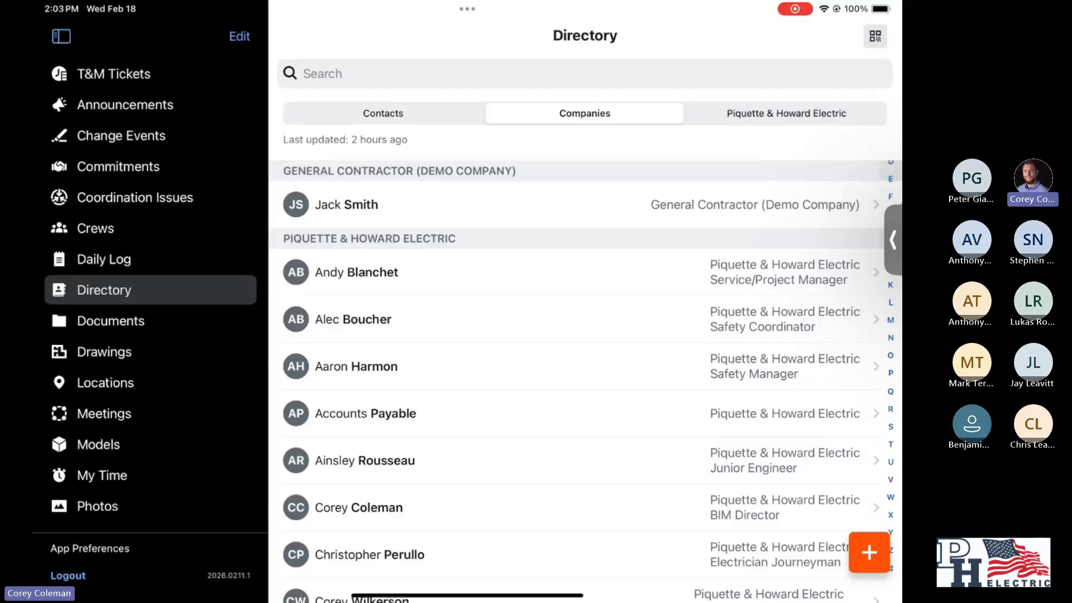
pyautogui.scroll(-2, 585, 358)
pyautogui.scroll(2, 585, 357)
pyautogui.scroll(10, 151, 290)
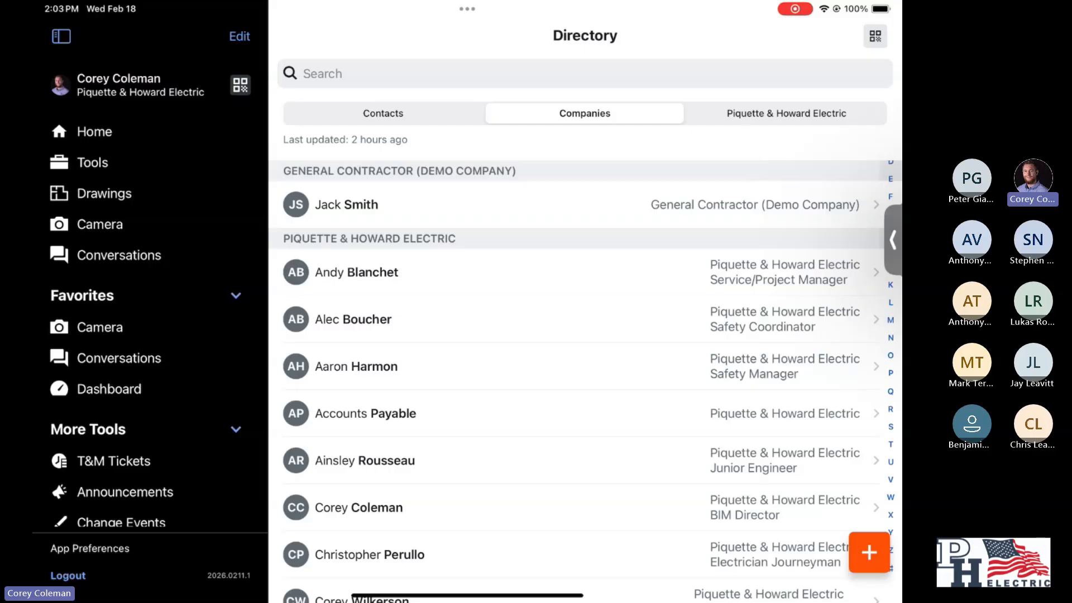
# - Open the project's T&M Tickets list and collapse the navigation sidebar
pyautogui.scroll(-3, 150, 290)
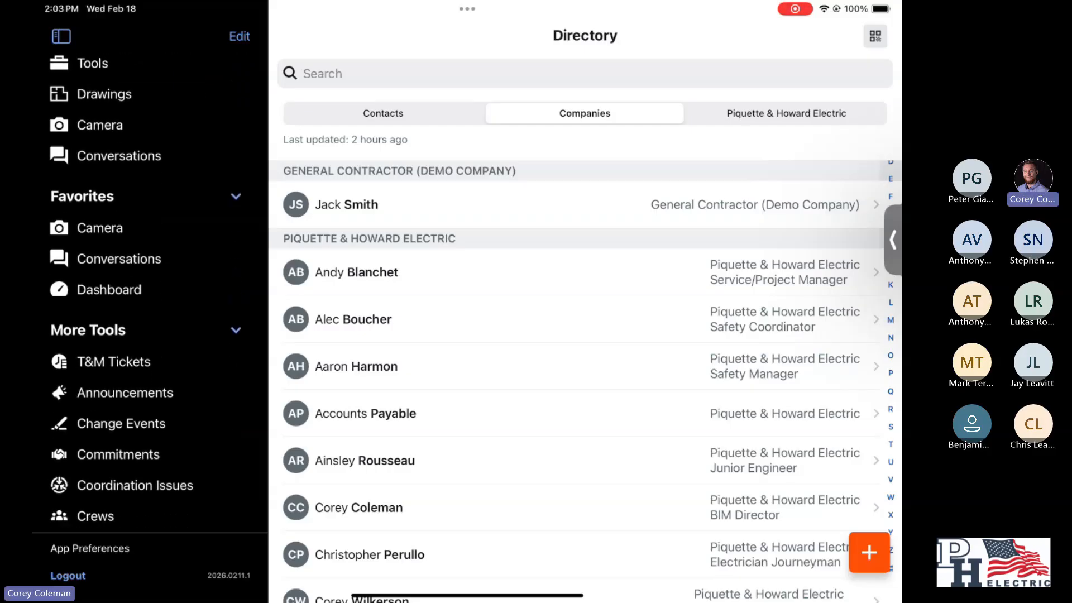
pyautogui.scroll(-2, 151, 290)
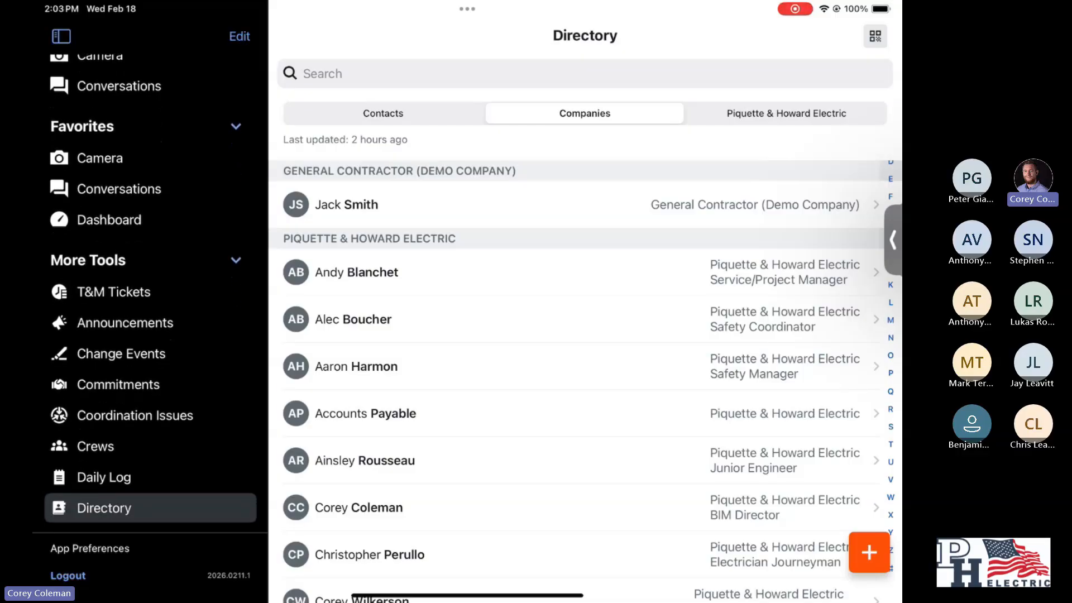
pyautogui.click(114, 291)
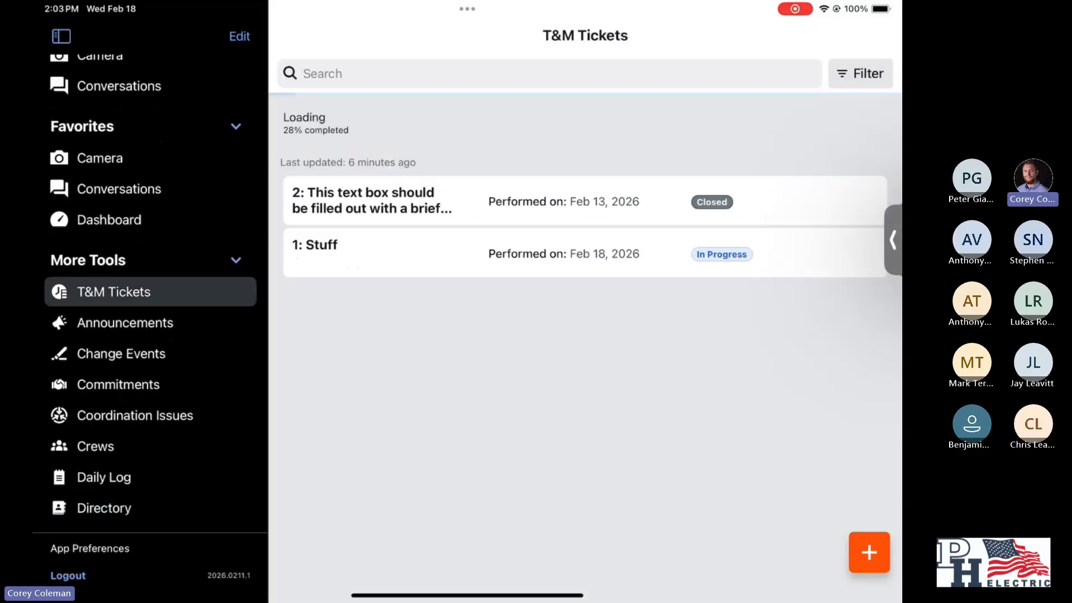
pyautogui.click(61, 36)
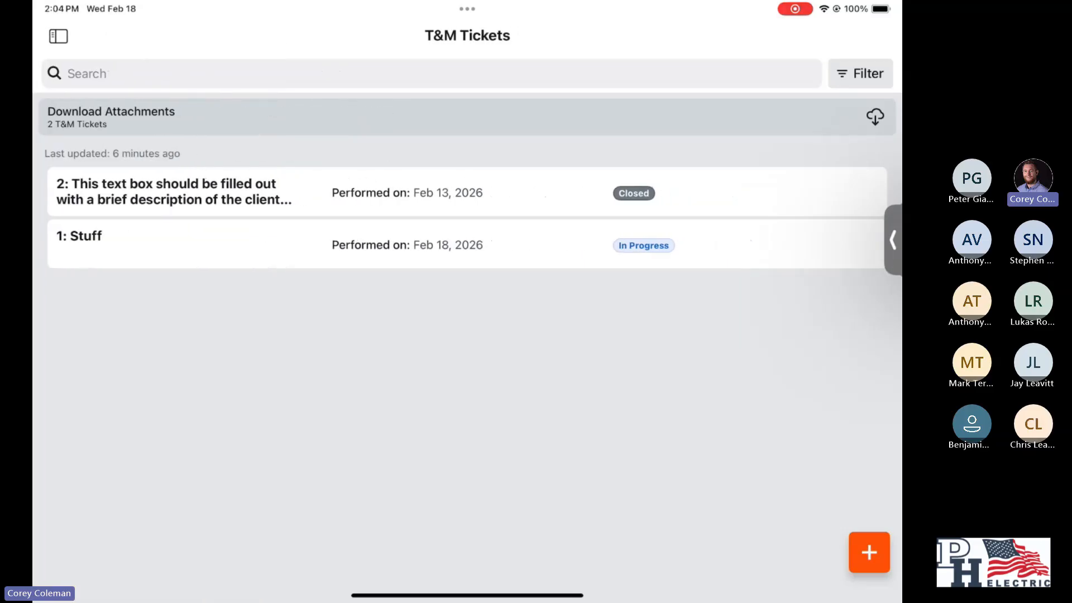
pyautogui.scroll(1, 468, 218)
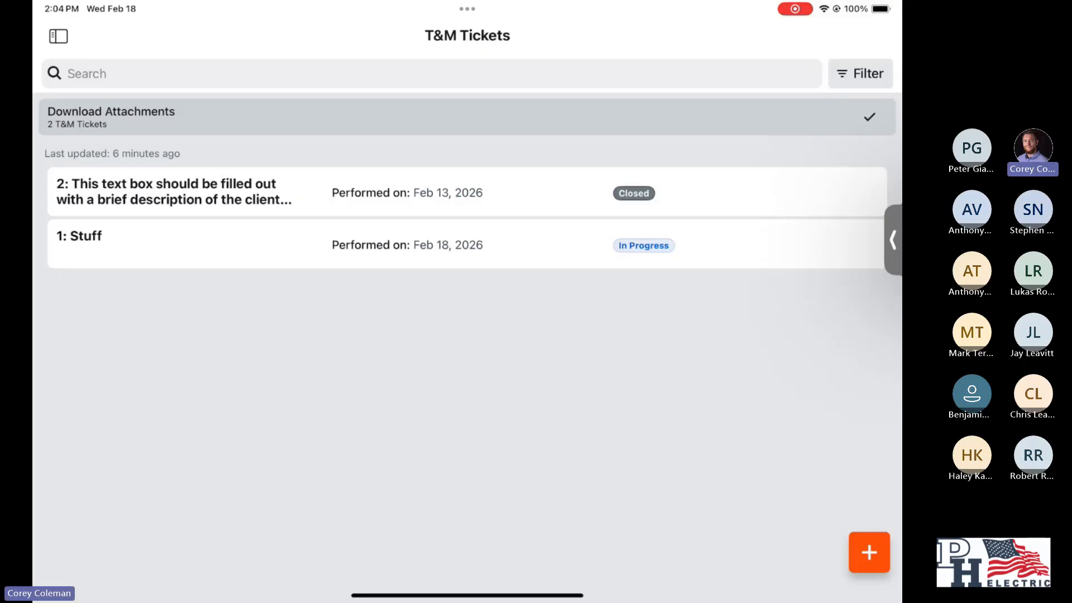
pyautogui.click(869, 552)
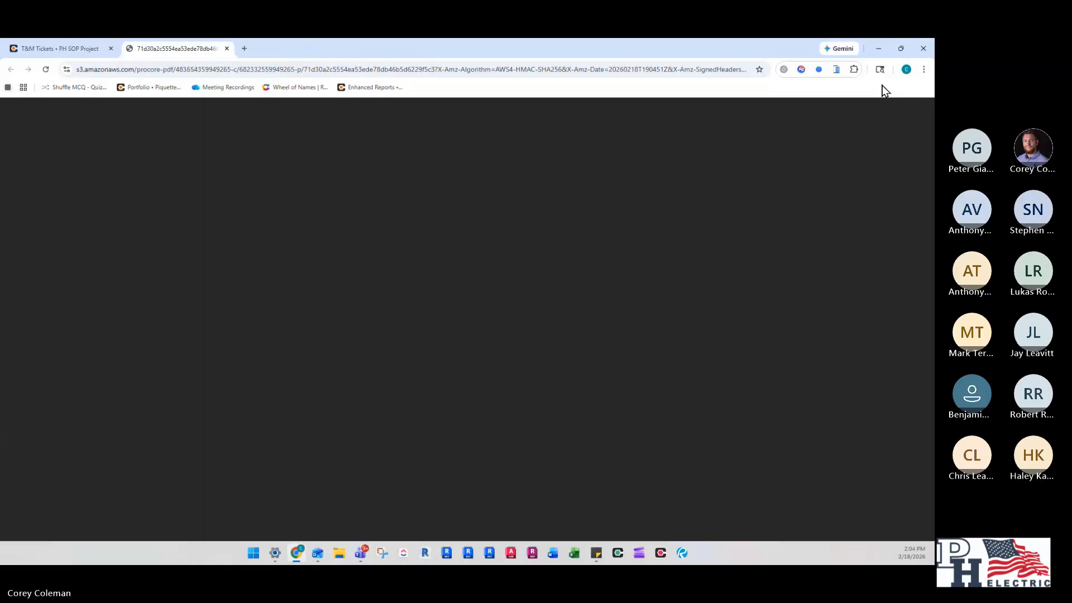
# - In the browser PDF of T&M Ticket #2, examine the reference number, ordered-by contact and description fields
pyautogui.scroll(-2, 626, 220)
pyautogui.scroll(2, 599, 233)
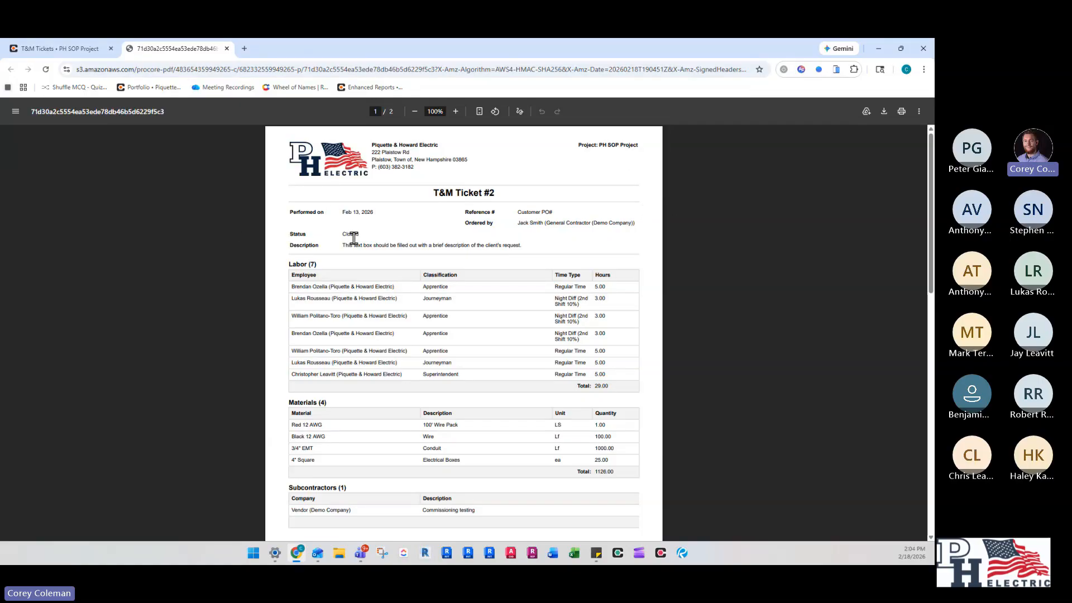
pyautogui.scroll(3, 312, 234)
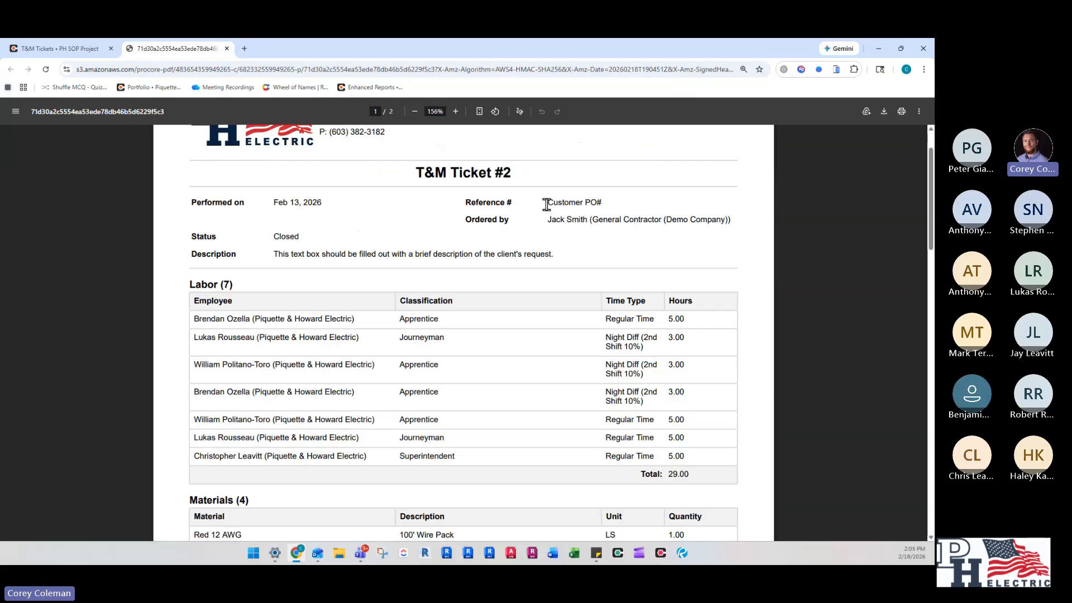
pyautogui.moveTo(547, 202); pyautogui.dragTo(598, 201)
pyautogui.doubleClick(556, 220)
pyautogui.click(633, 217)
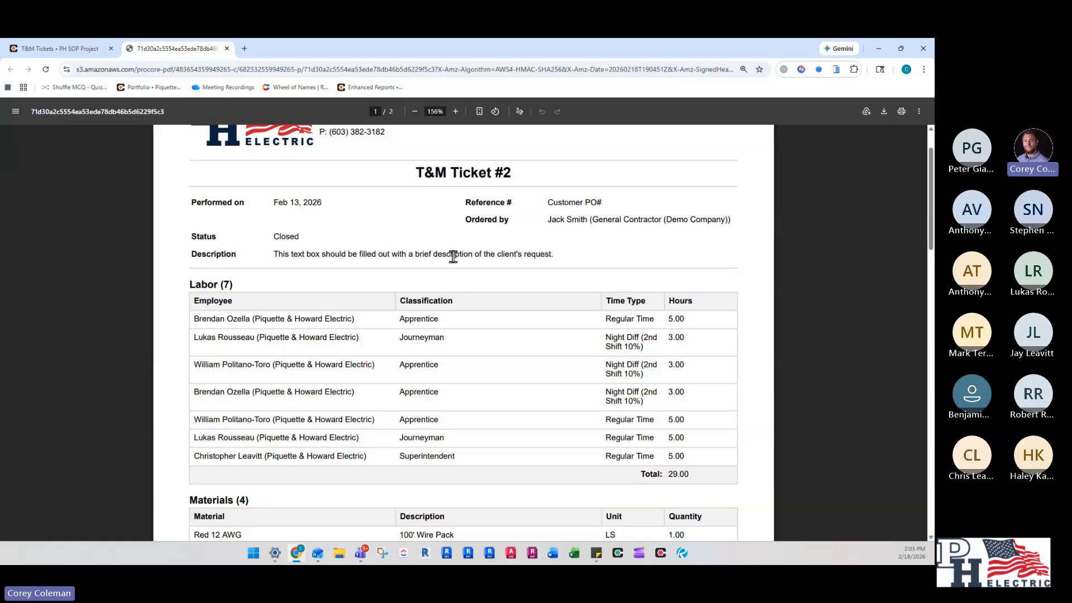
pyautogui.scroll(-1, 381, 217)
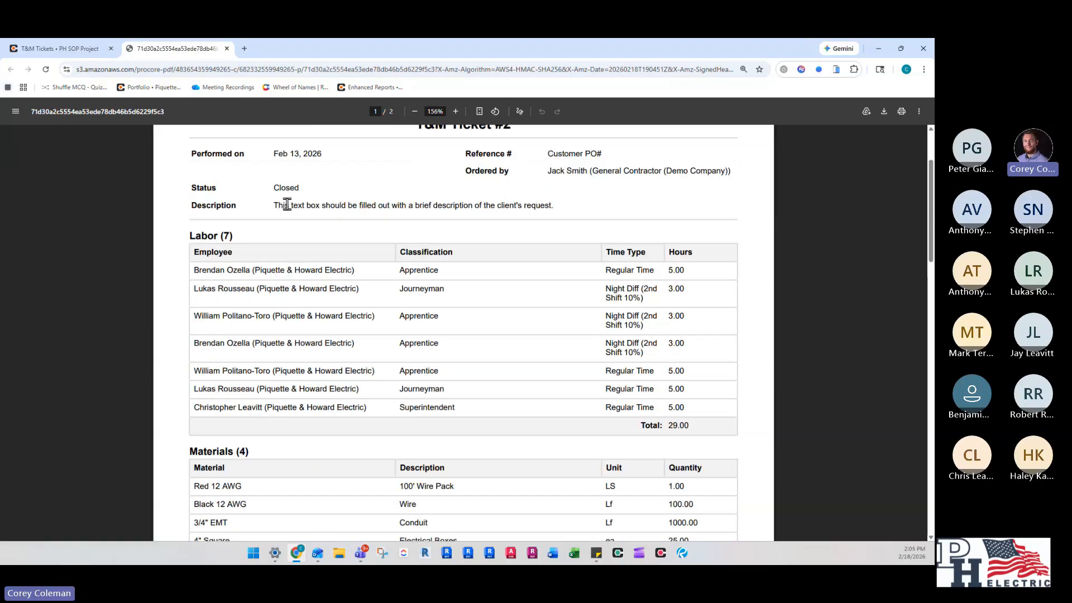
pyautogui.moveTo(274, 205); pyautogui.dragTo(412, 205)
pyautogui.click(402, 205)
pyautogui.scroll(1, 282, 209)
pyautogui.scroll(-1, 295, 258)
pyautogui.moveTo(274, 205); pyautogui.dragTo(382, 206)
pyautogui.click(447, 204)
# - Review the ticket PDF's labor, materials, subcontractors, approval signatures and notes, and return to the T&M Tickets page
pyautogui.scroll(-1, 416, 214)
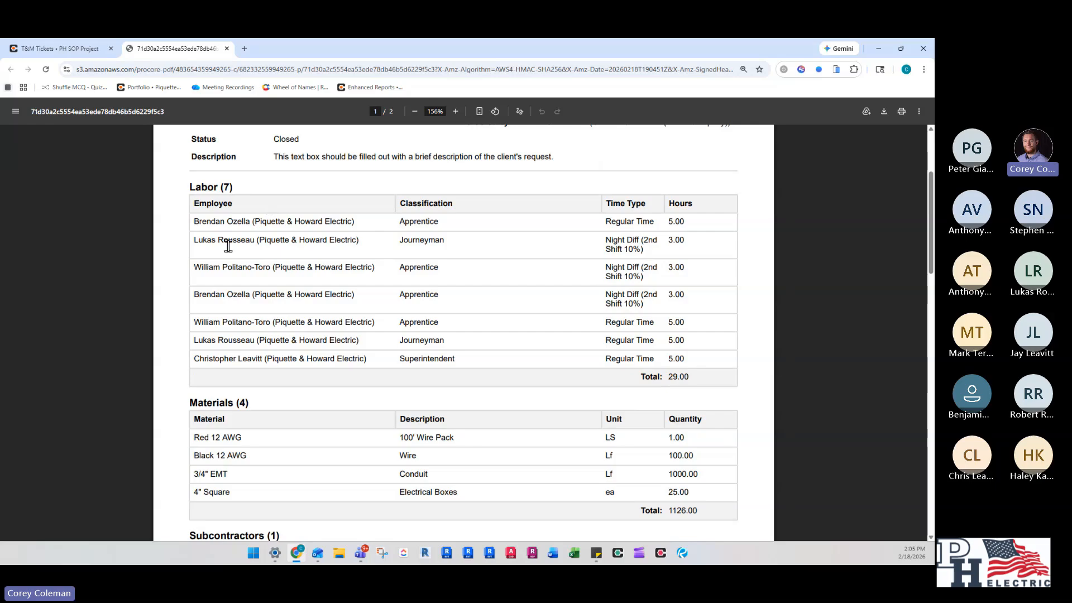
pyautogui.scroll(-4, 262, 251)
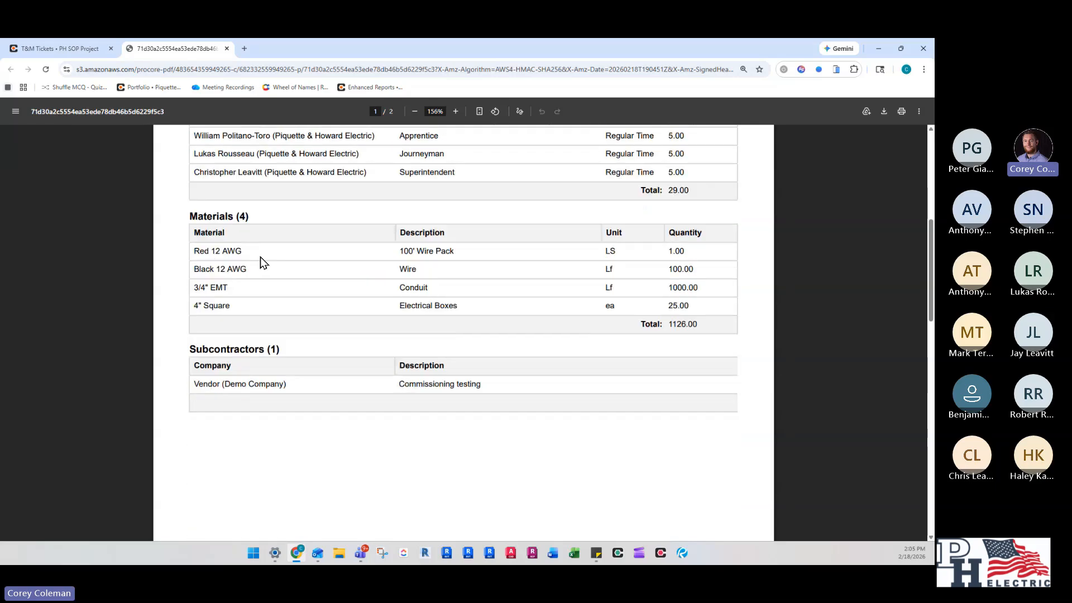
pyautogui.scroll(-3, 366, 254)
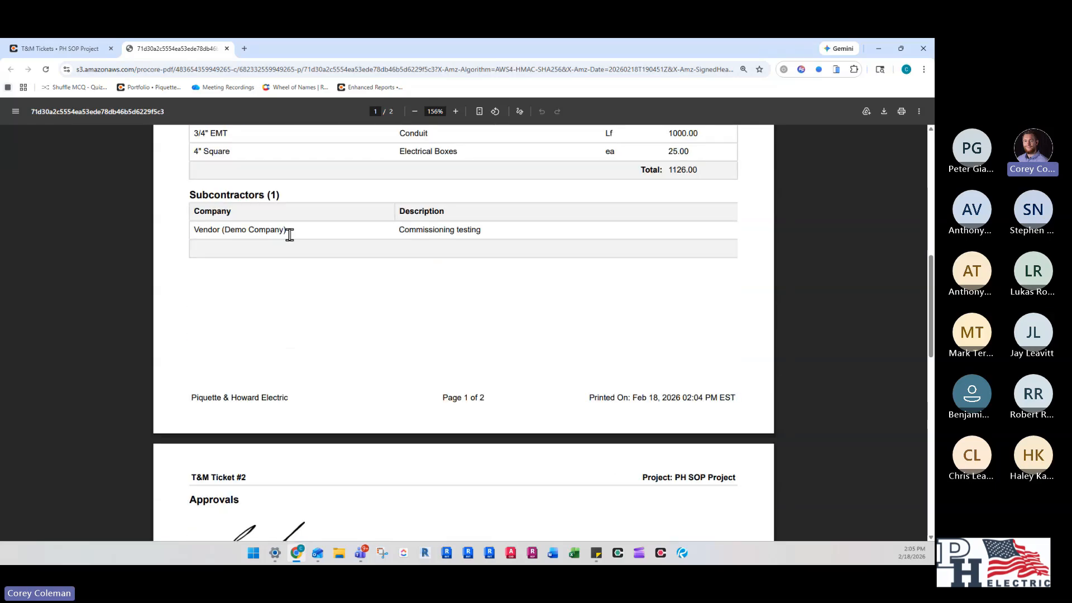
pyautogui.scroll(-2, 285, 230)
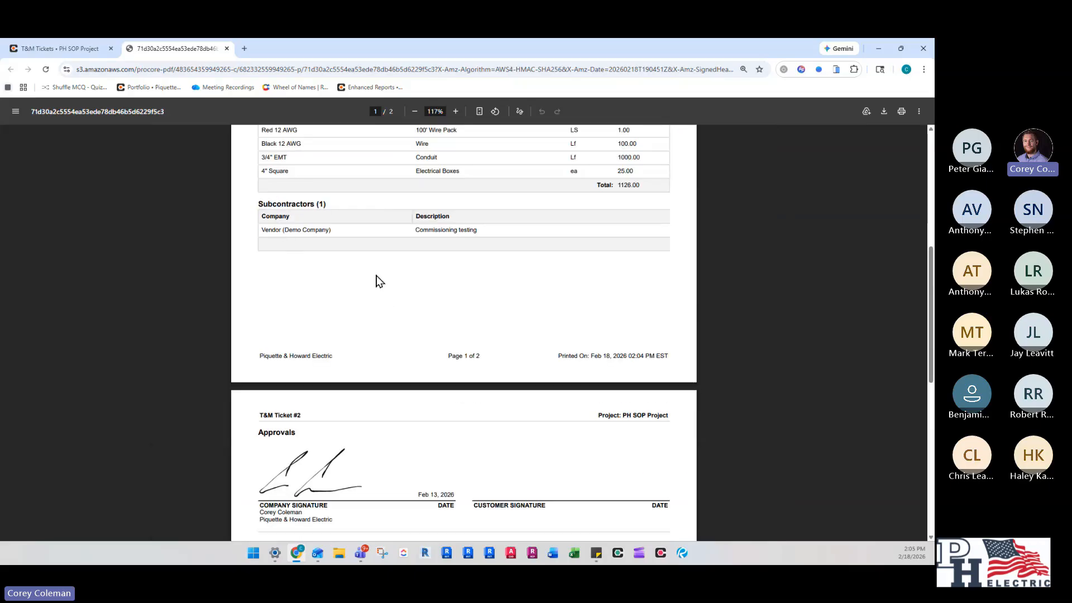
pyautogui.scroll(-3, 373, 276)
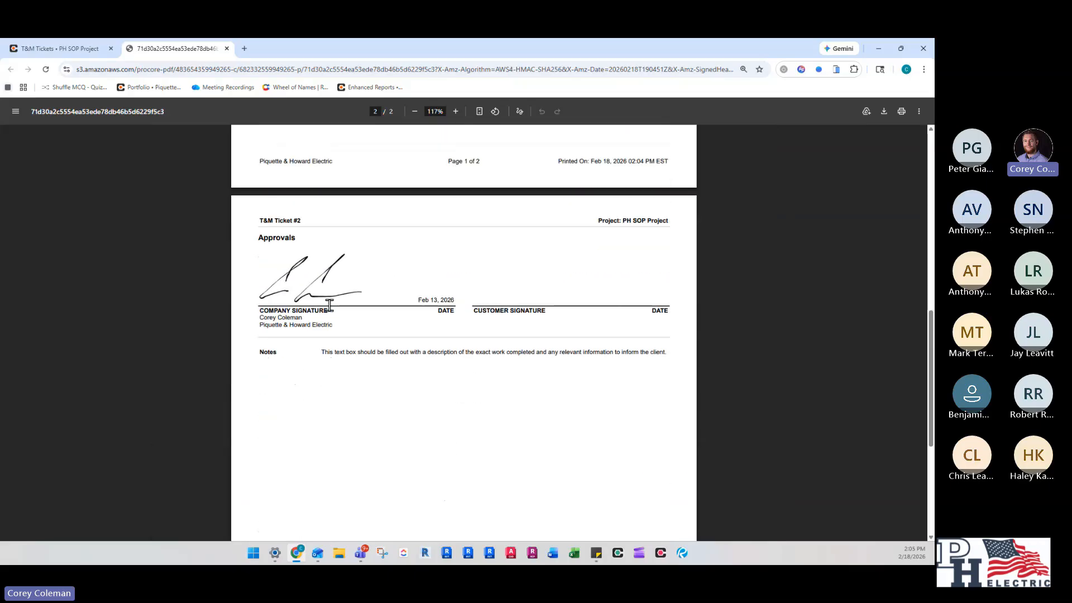
pyautogui.moveTo(320, 351); pyautogui.dragTo(456, 353)
pyautogui.click(469, 357)
pyautogui.scroll(-3, 335, 357)
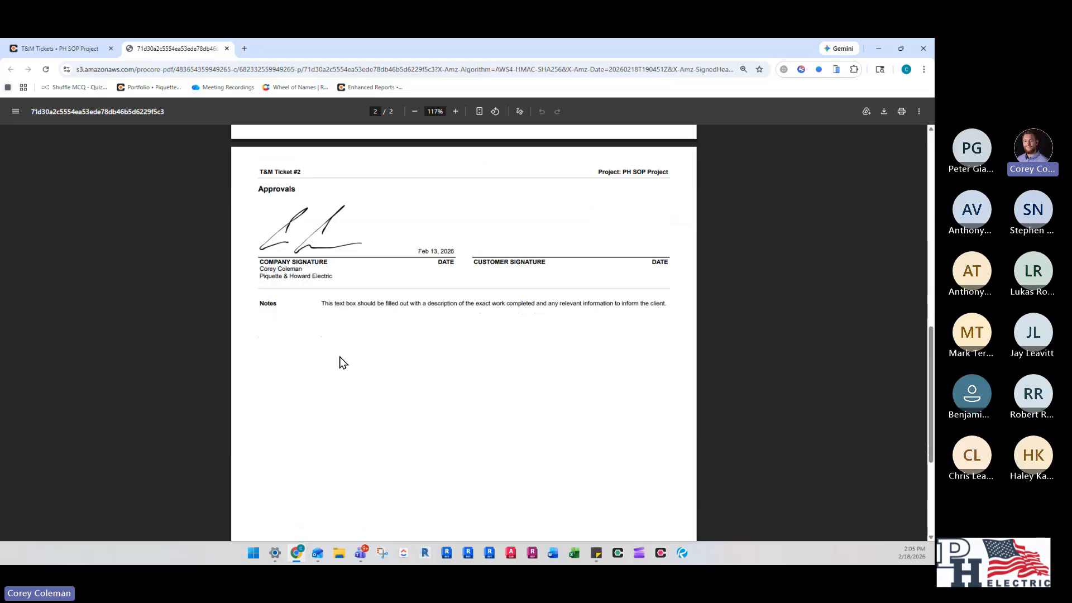
pyautogui.scroll(14, 346, 351)
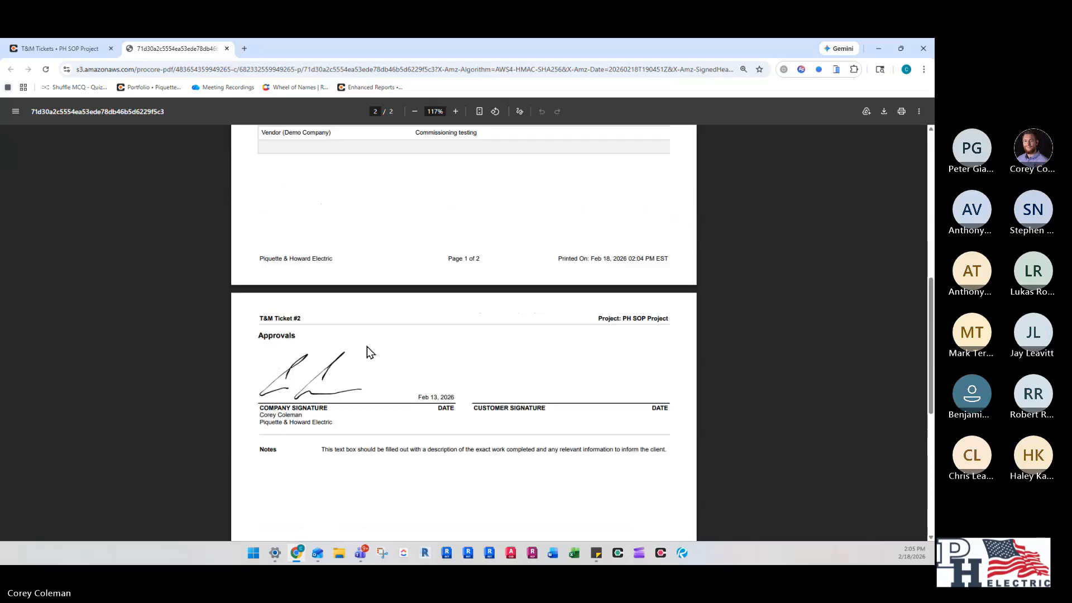
pyautogui.scroll(2, 373, 335)
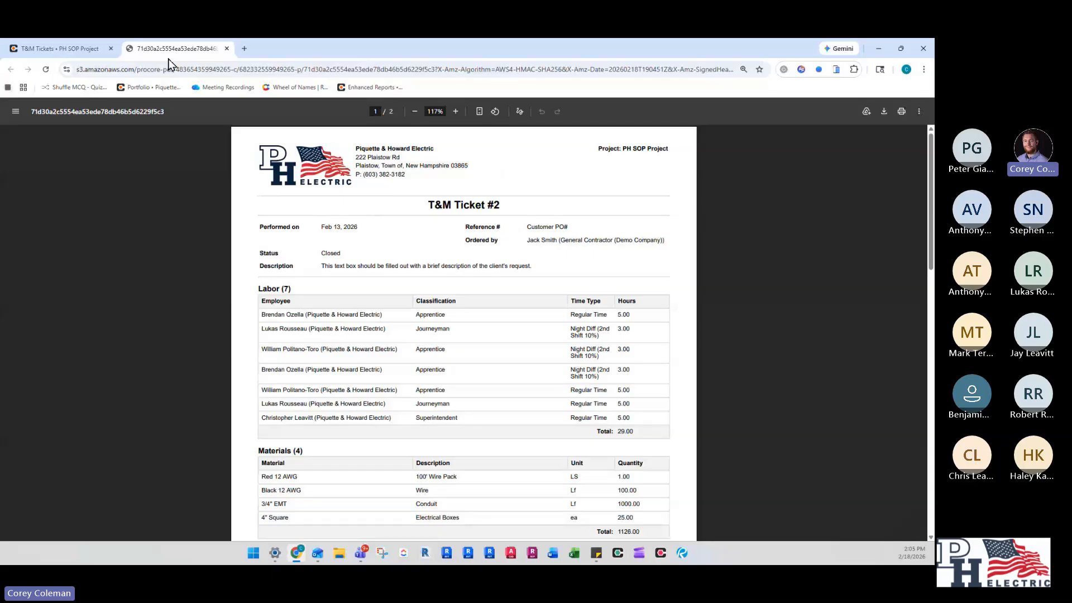
pyautogui.click(79, 48)
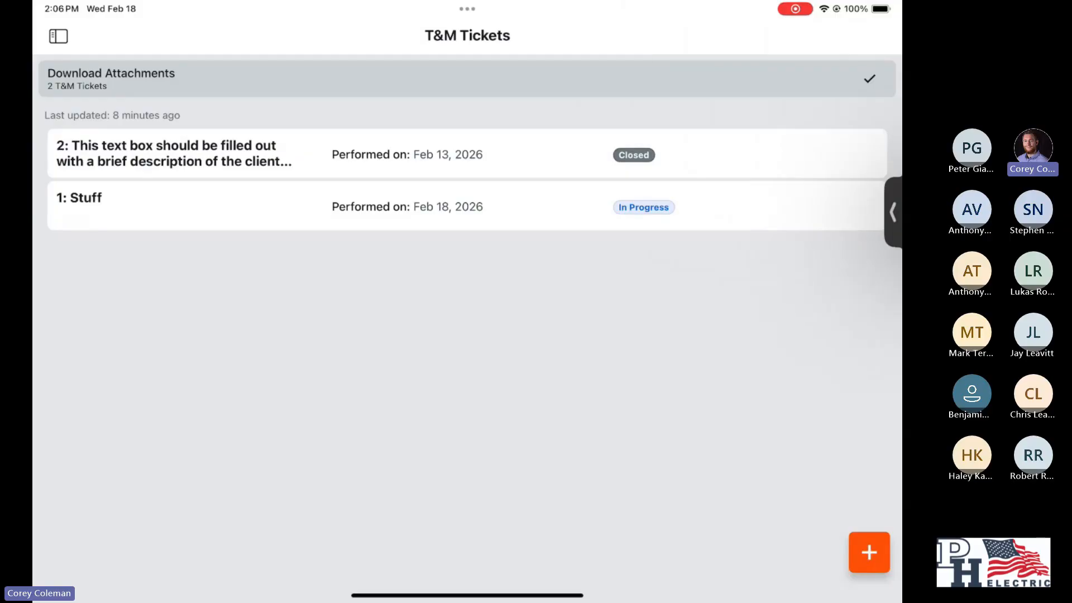
# - Create a new T&M ticket in the tablet app with the description "Add GFCI receptacles to kitchen"
pyautogui.click(869, 552)
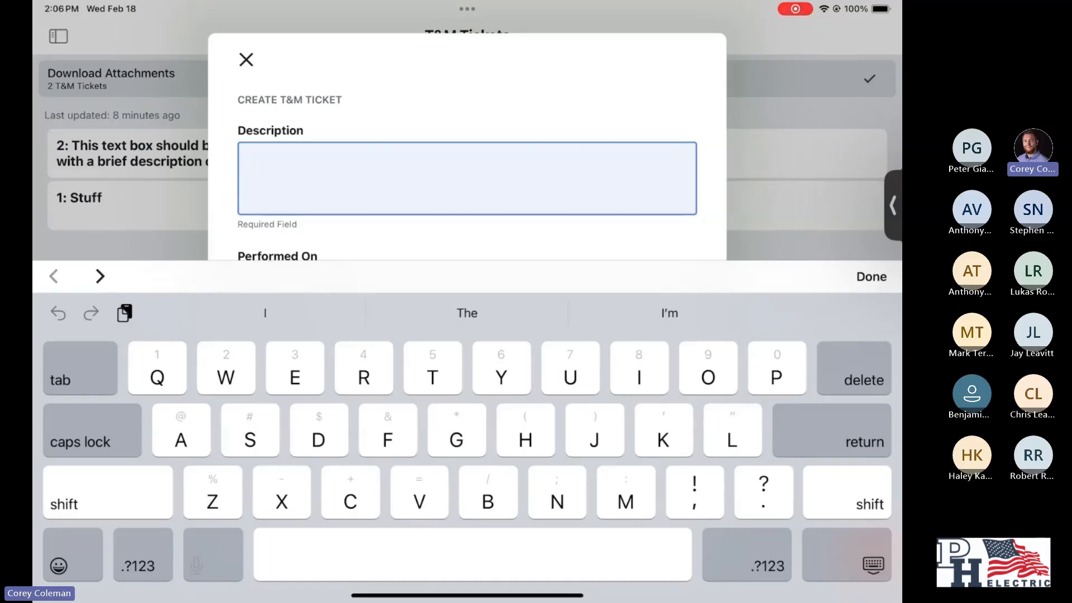
pyautogui.scroll(-1, 467, 179)
pyautogui.scroll(1, 467, 179)
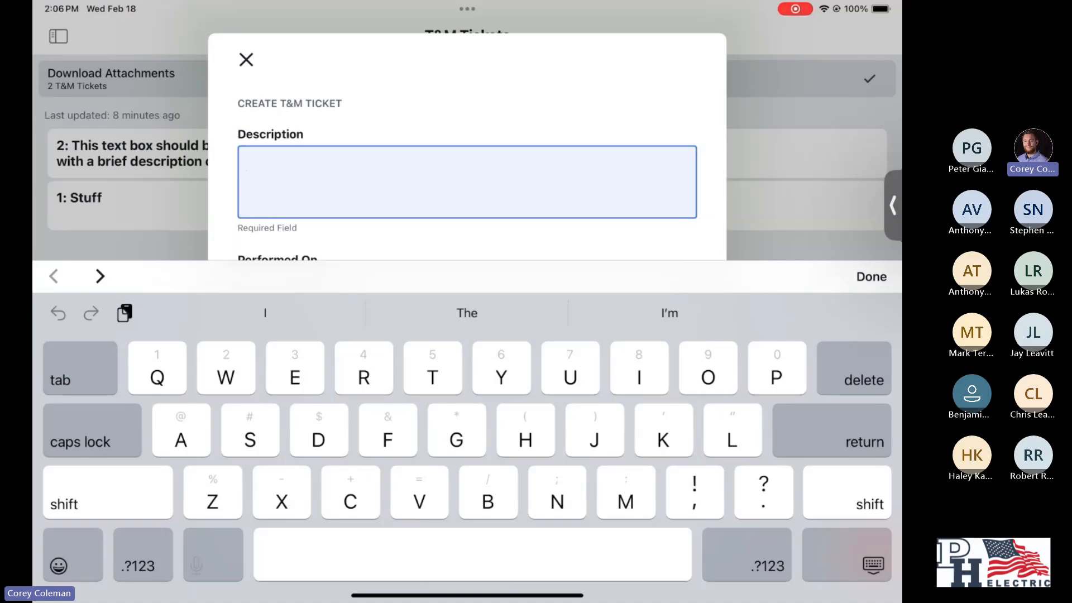
pyautogui.write('Ad')
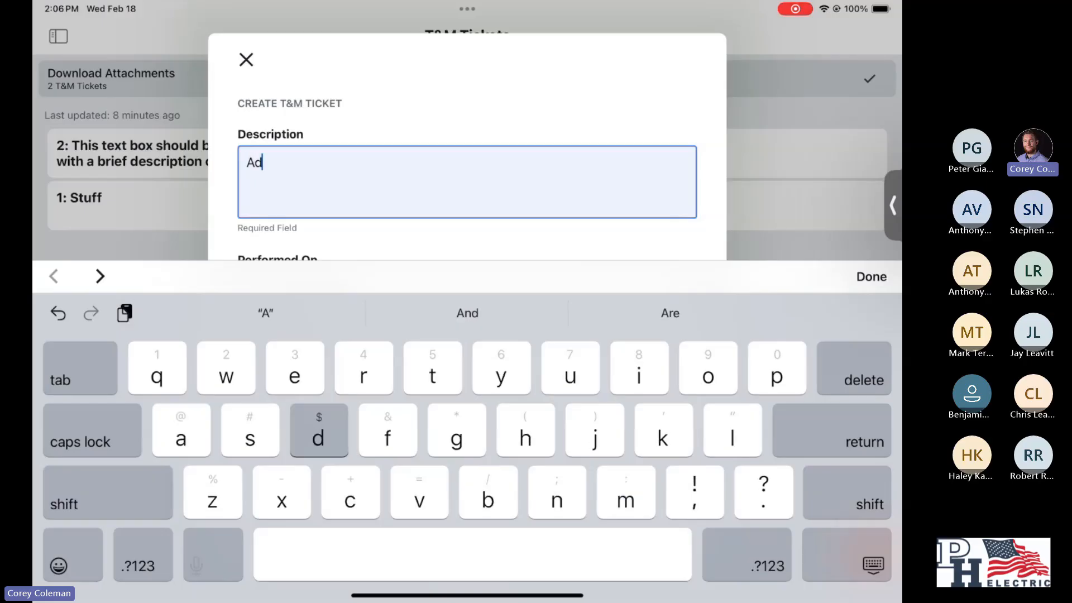
pyautogui.write('d Gf')
pyautogui.press('BackSpace')
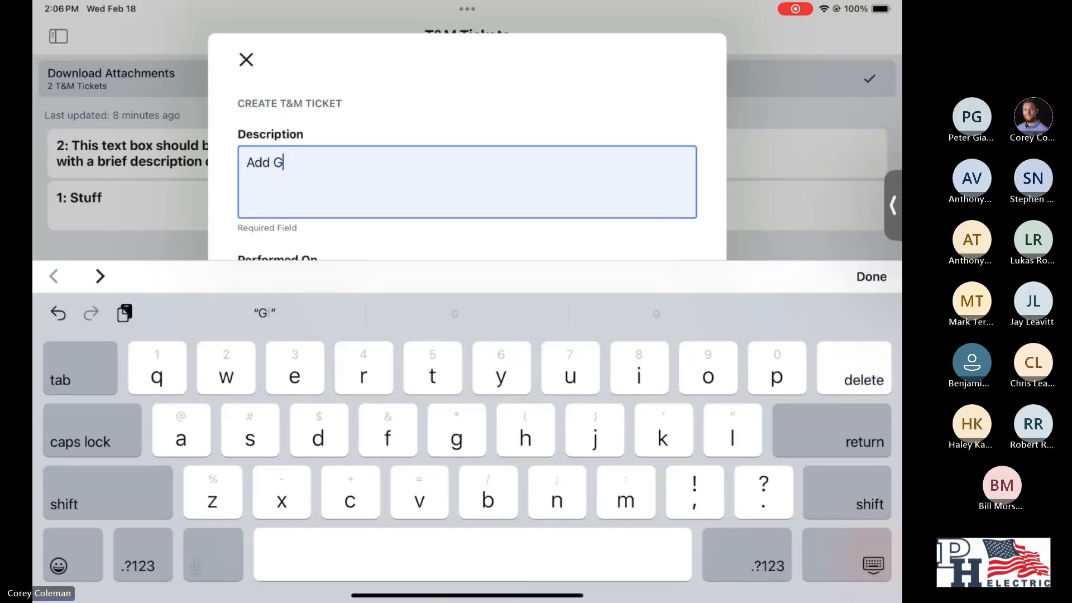
pyautogui.press('capslock')
pyautogui.write('FC')
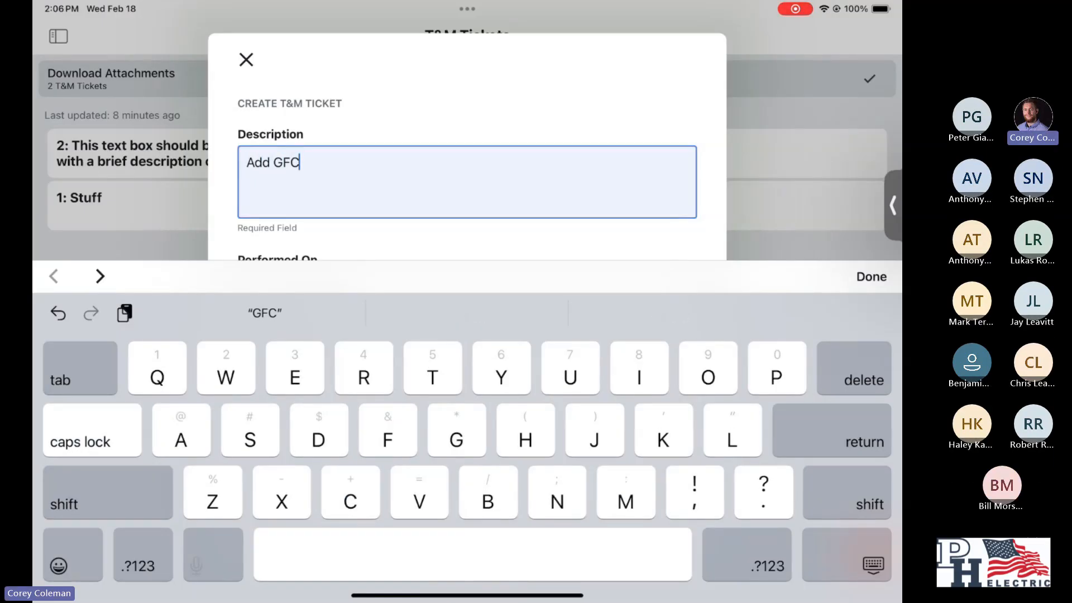
pyautogui.write('I')
pyautogui.press('capslock')
pyautogui.write('r')
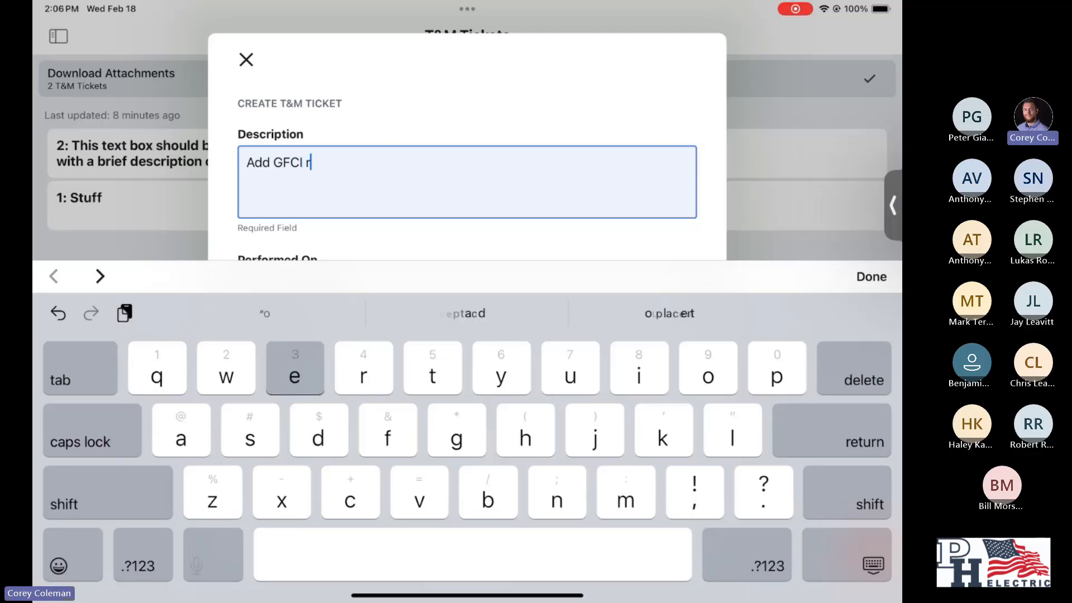
pyautogui.write('eceptacles ton')
pyautogui.press('BackSpace')
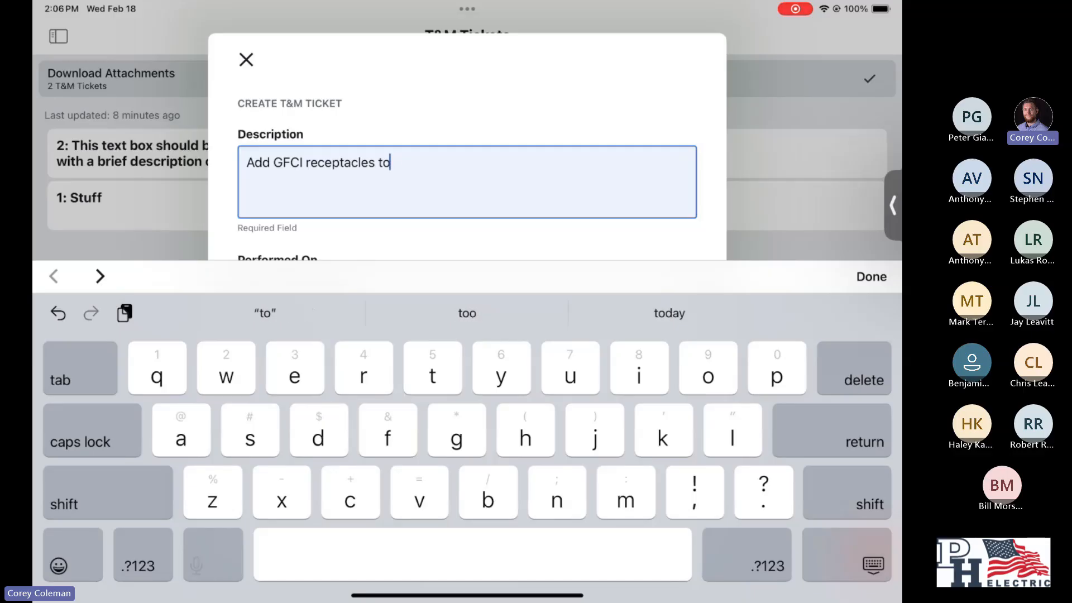
pyautogui.write('kitchen')
pyautogui.click(871, 277)
# - Choose the customer contact who ordered the work in the ticket's Ordered By field
pyautogui.scroll(-2, 467, 335)
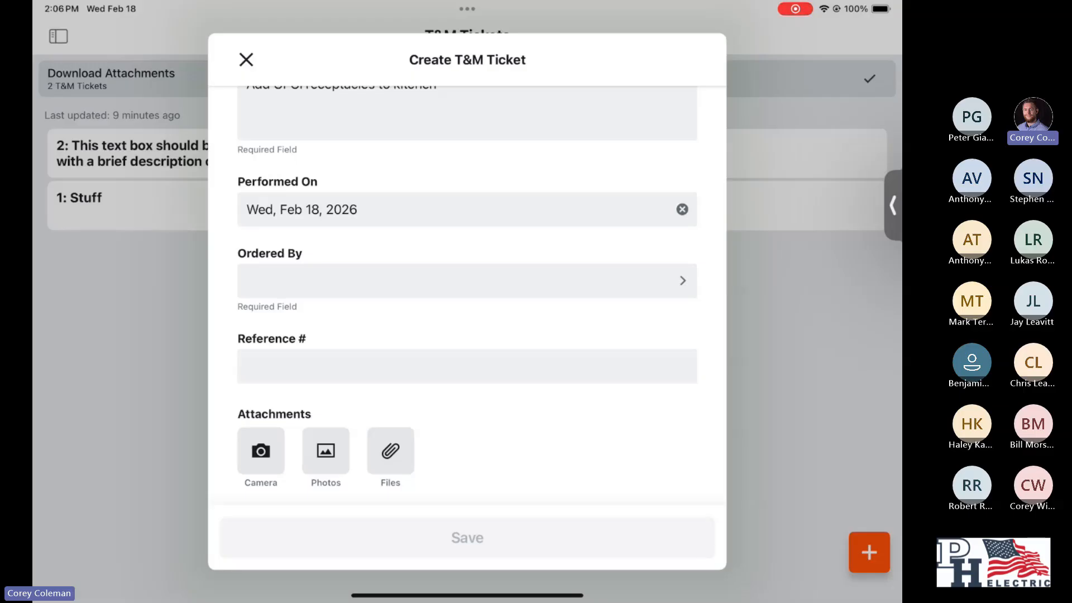
pyautogui.scroll(-1, 466, 295)
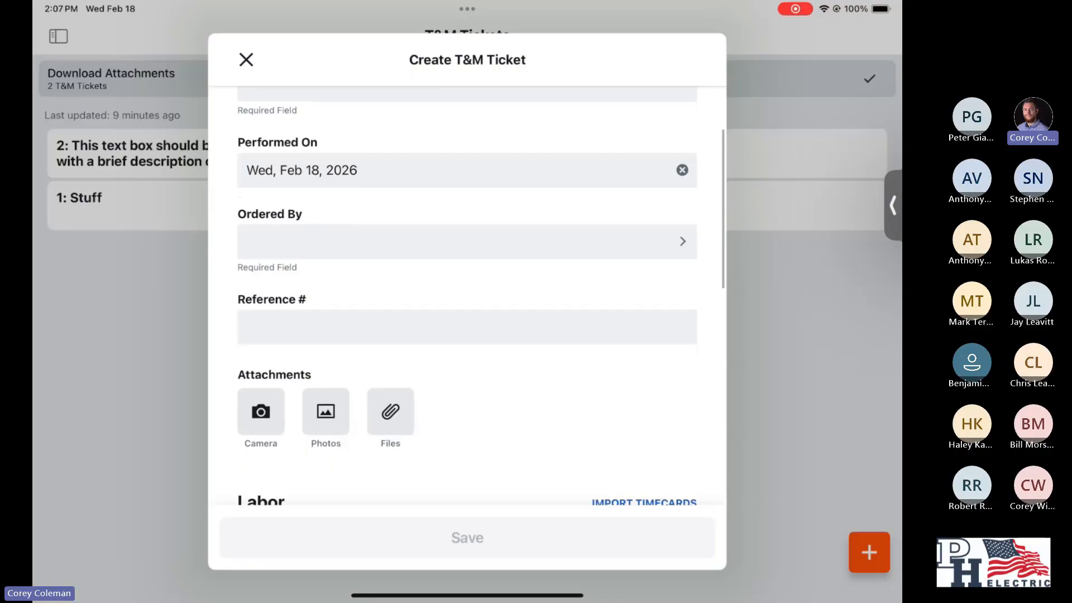
pyautogui.click(466, 241)
pyautogui.scroll(-10, 466, 346)
pyautogui.scroll(-10, 466, 346)
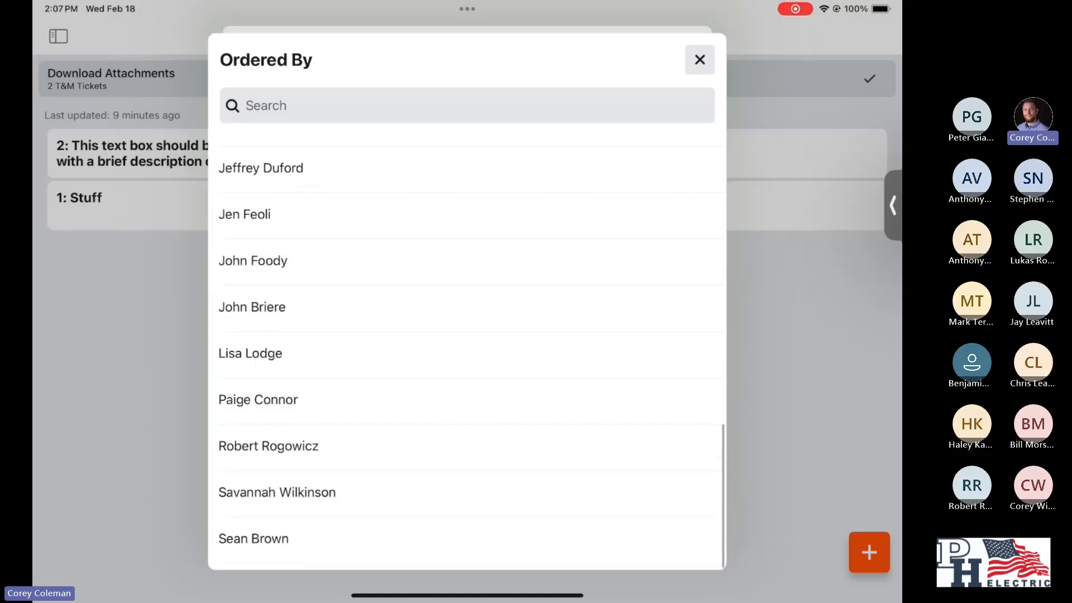
pyautogui.scroll(4, 466, 346)
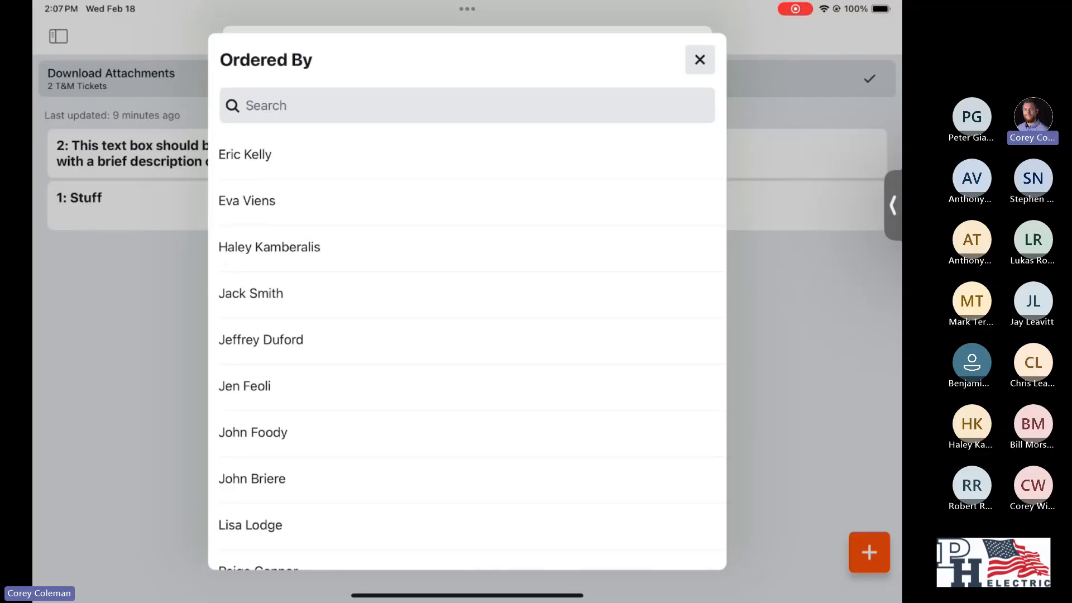
pyautogui.click(251, 293)
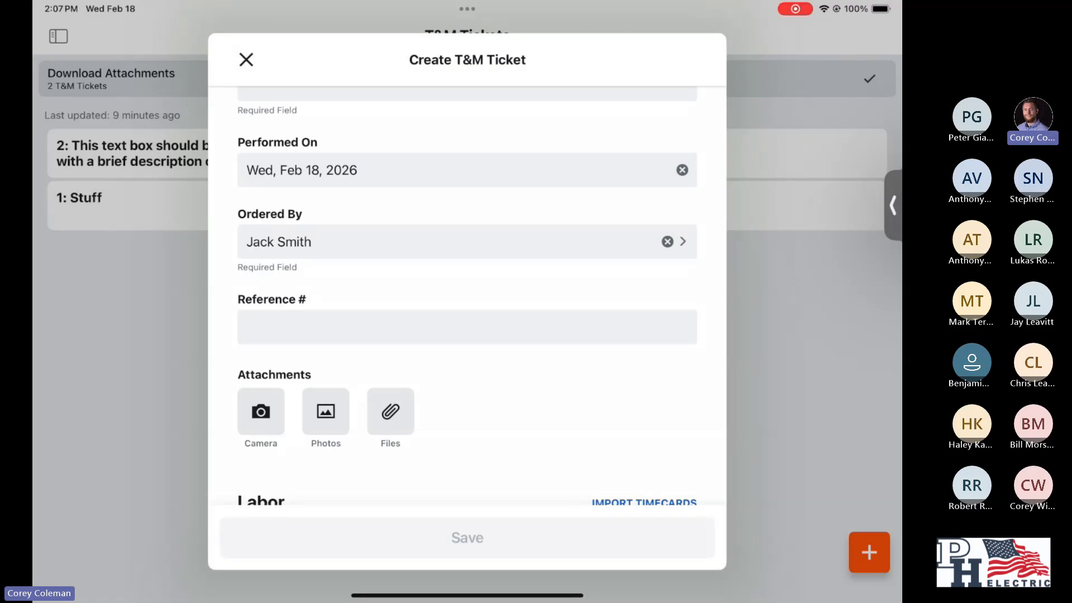
# - Enter 1234 as the ticket's reference number
pyautogui.scroll(-3, 466, 307)
pyautogui.click(467, 230)
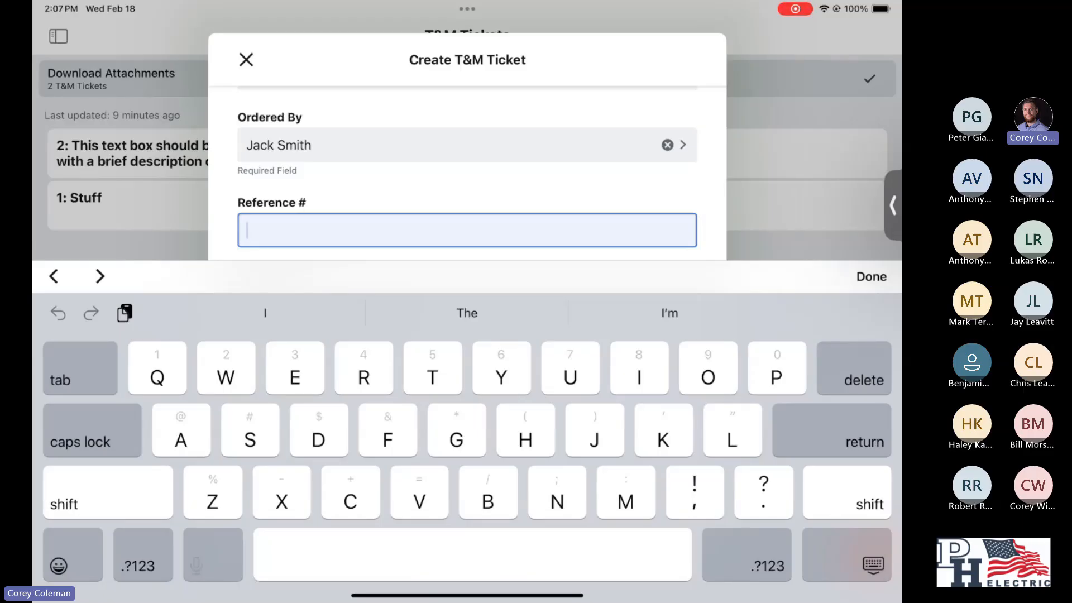
pyautogui.click(73, 554)
pyautogui.click(73, 565)
pyautogui.click(143, 566)
pyautogui.write('1234')
pyautogui.click(871, 276)
# - Examine the ticket form's general information, attachments, labor, materials, subcontractor and approvals sections
pyautogui.scroll(-3, 467, 296)
pyautogui.scroll(1, 468, 296)
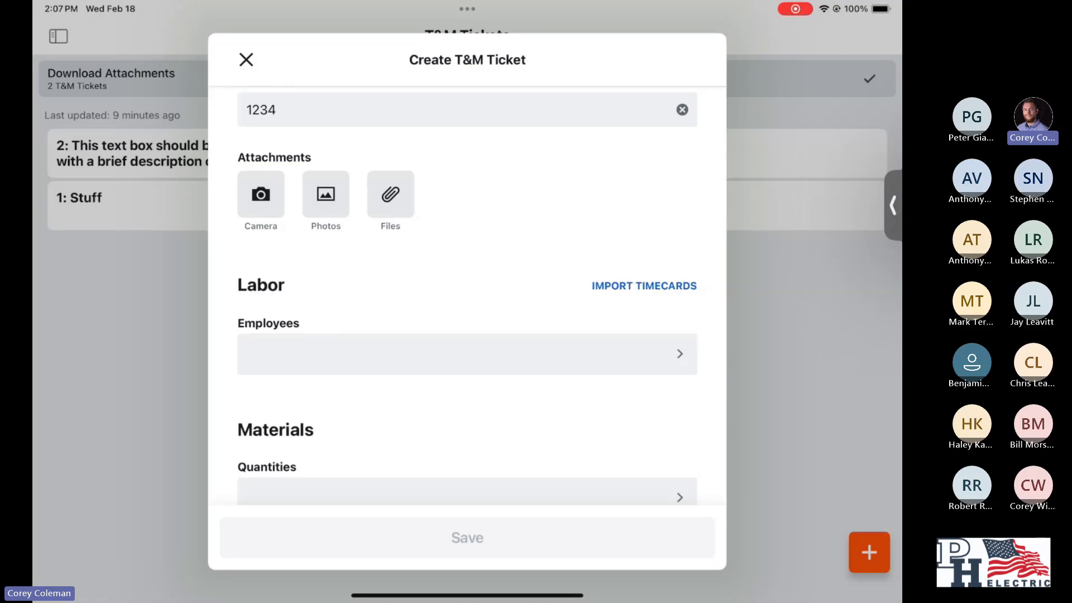
pyautogui.scroll(5, 468, 296)
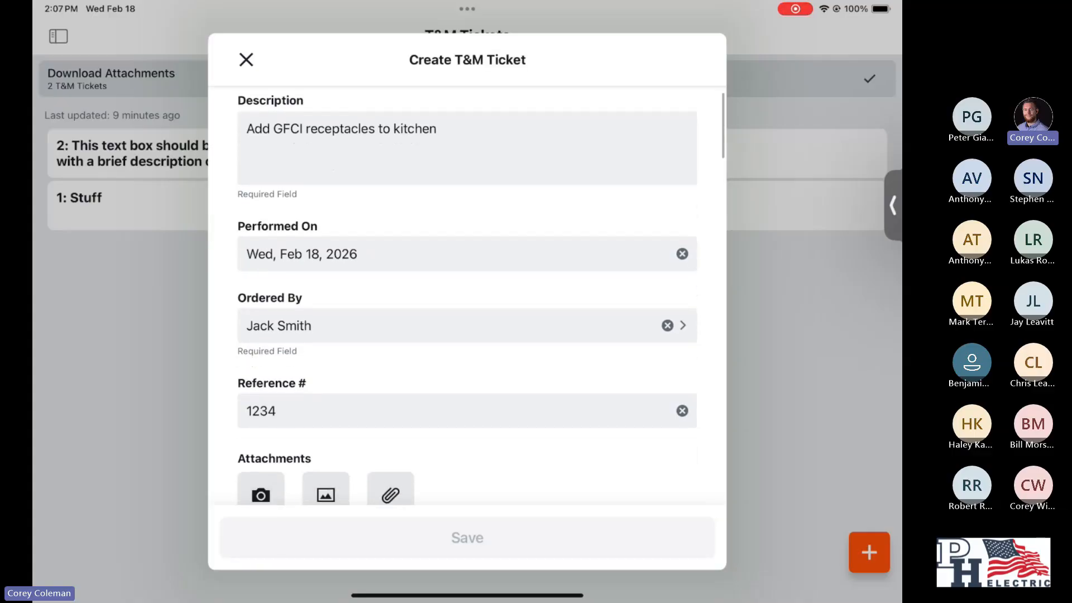
pyautogui.scroll(-10, 468, 296)
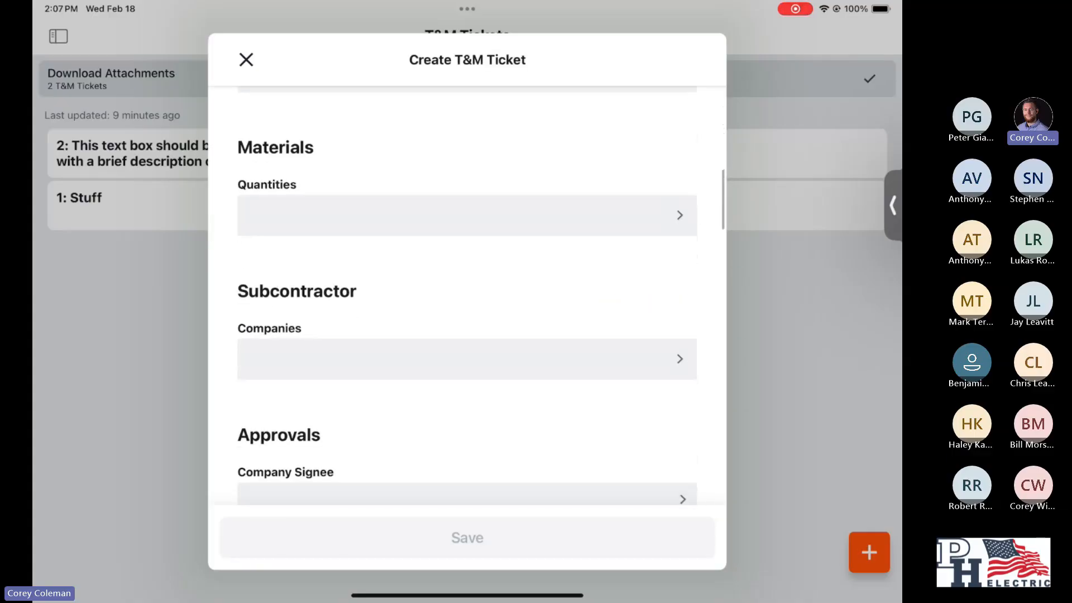
pyautogui.scroll(5, 467, 296)
pyautogui.scroll(-10, 468, 296)
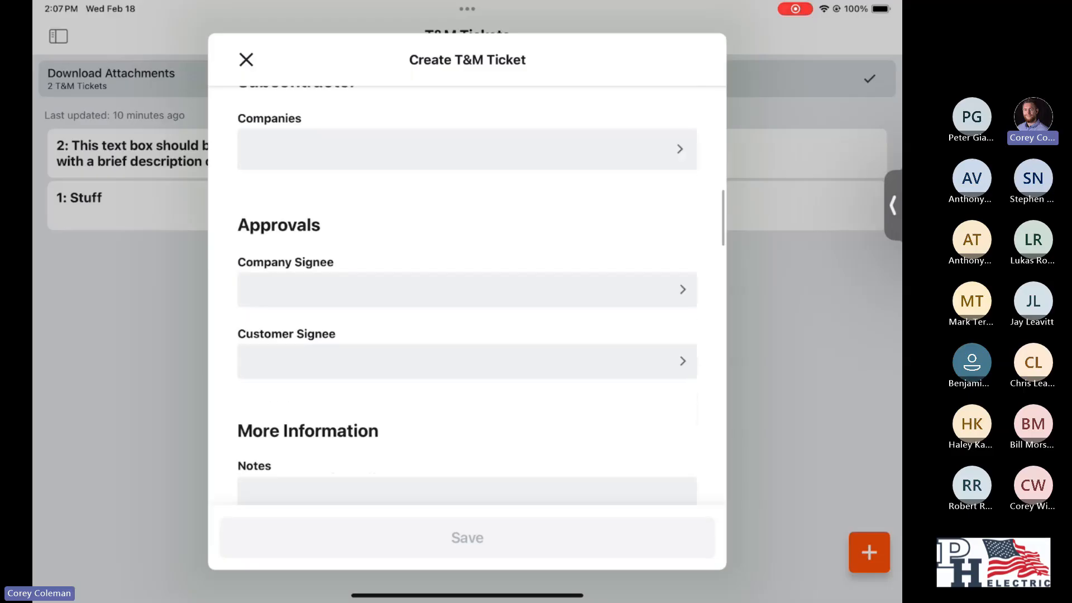
pyautogui.scroll(10, 467, 296)
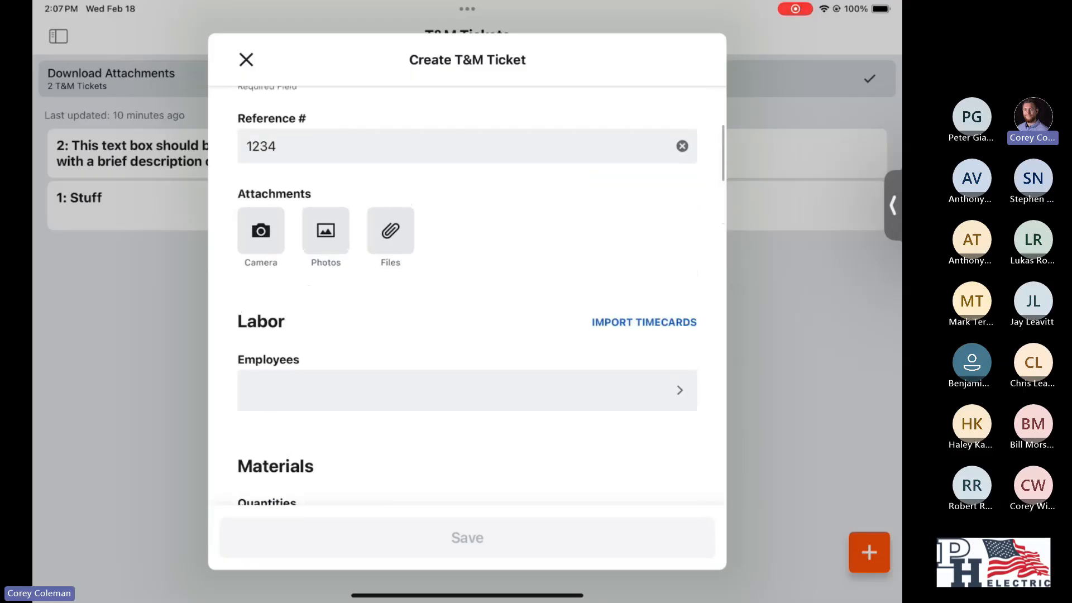
pyautogui.scroll(-1, 467, 293)
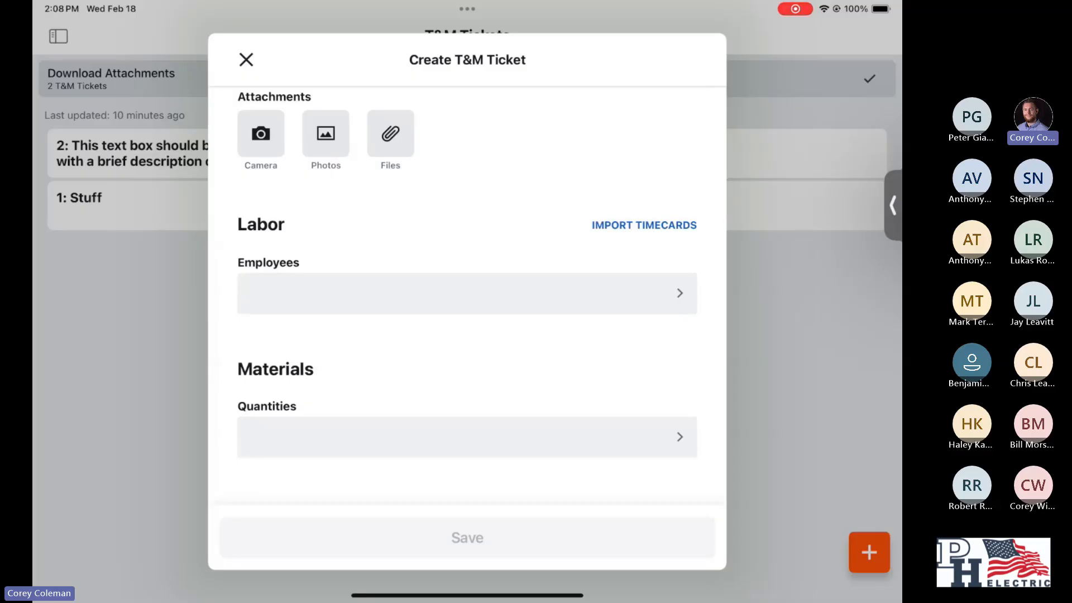
pyautogui.click(467, 293)
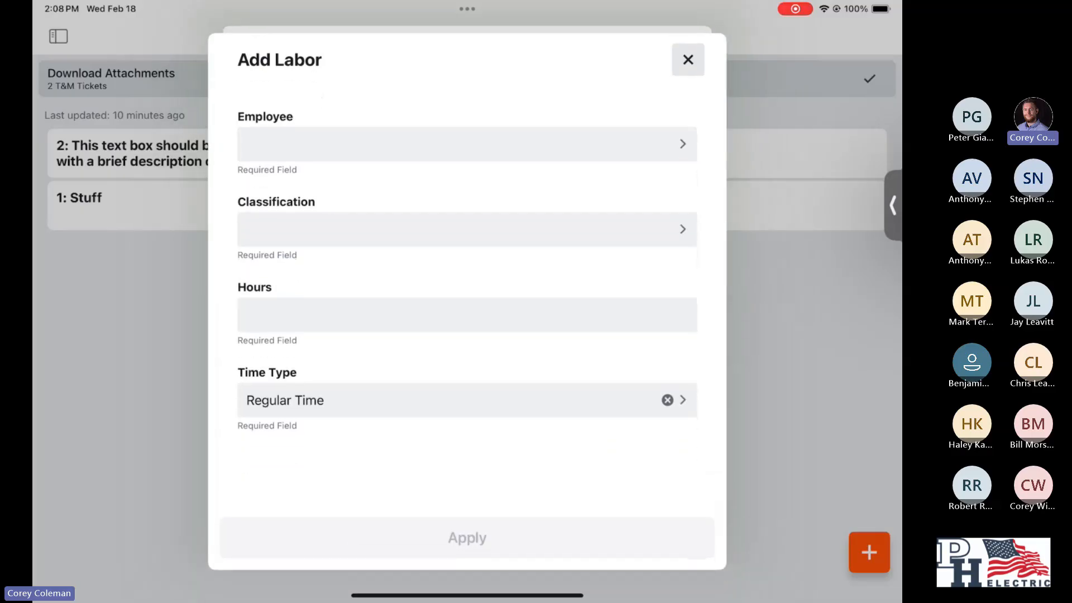
pyautogui.click(467, 144)
pyautogui.scroll(-12, 467, 318)
pyautogui.scroll(-15, 468, 322)
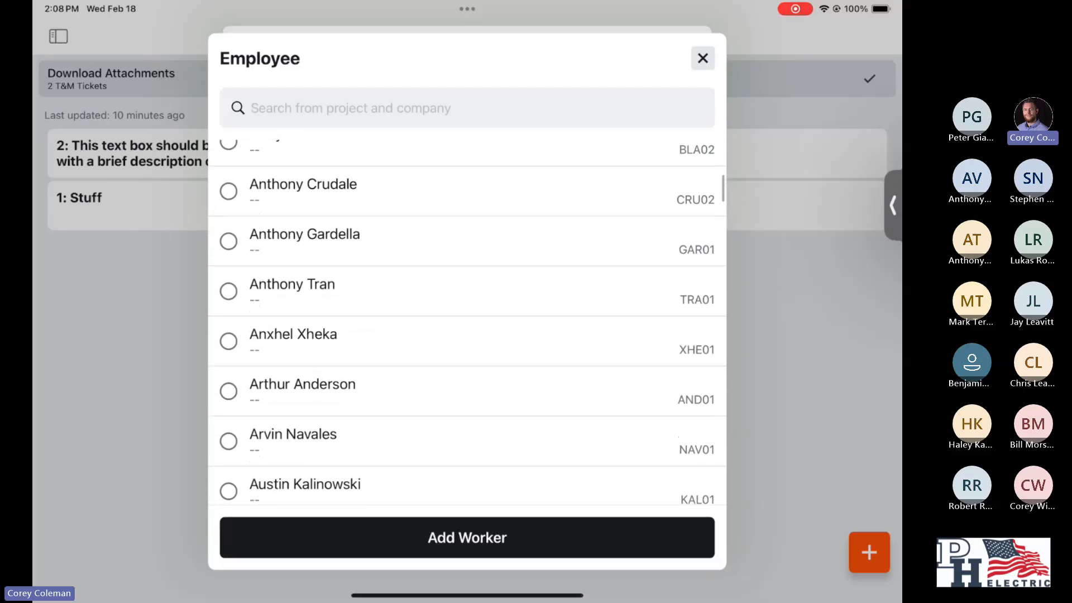
pyautogui.click(703, 58)
pyautogui.click(687, 60)
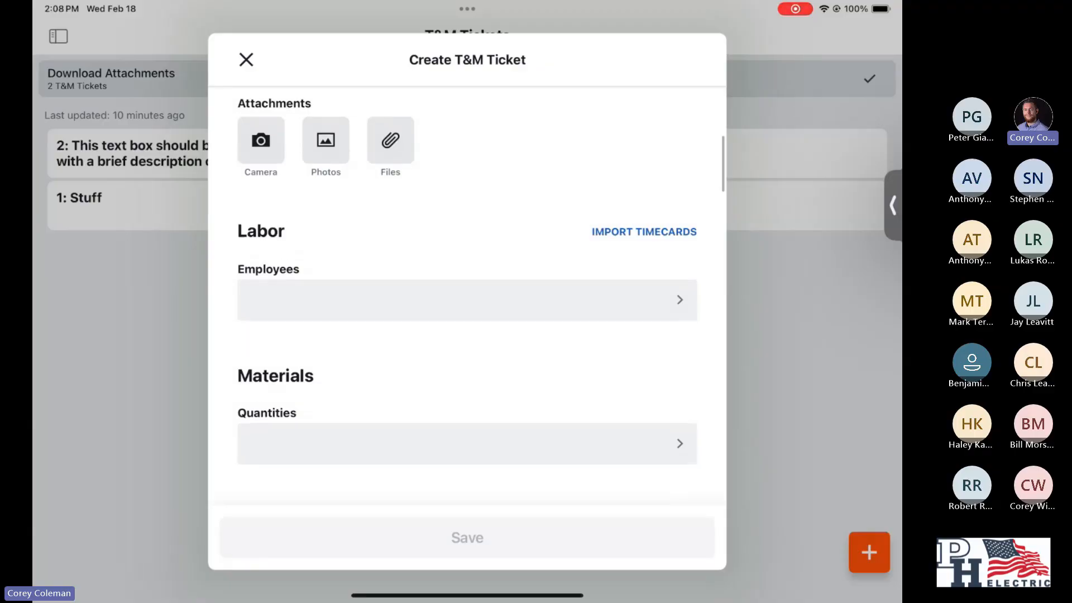
# - Import the employee's 8-hour timecard for Feb 18, 2026 into the ticket's labor section
pyautogui.click(643, 232)
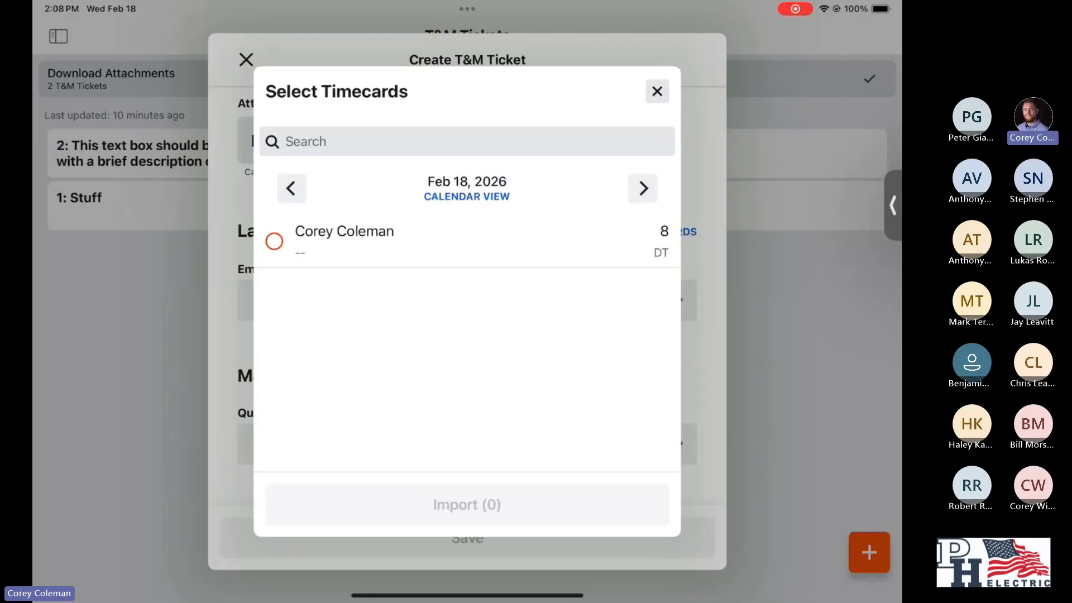
pyautogui.click(274, 241)
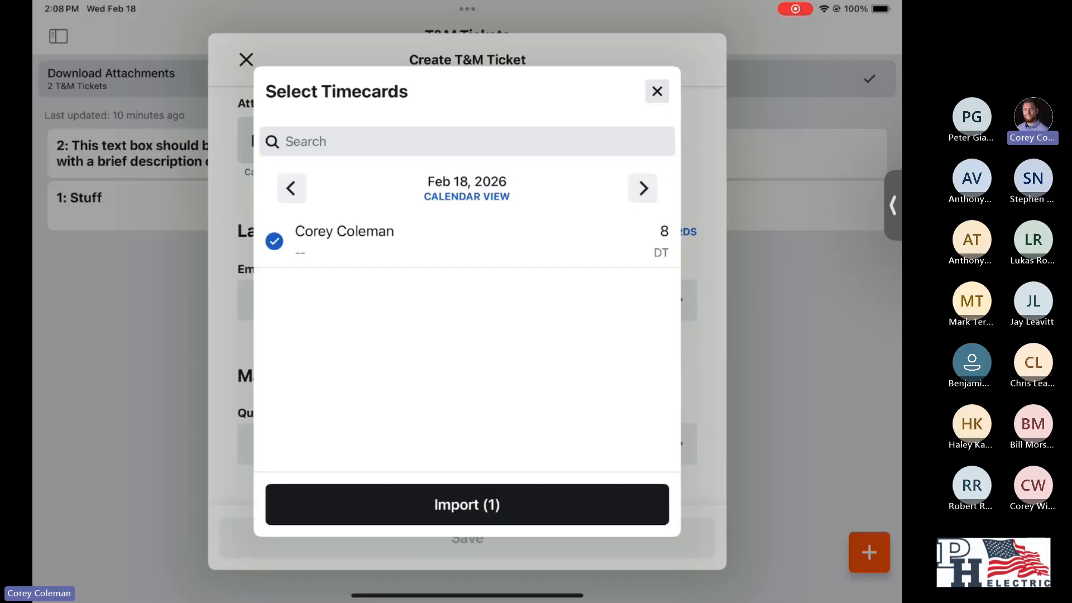
pyautogui.click(467, 504)
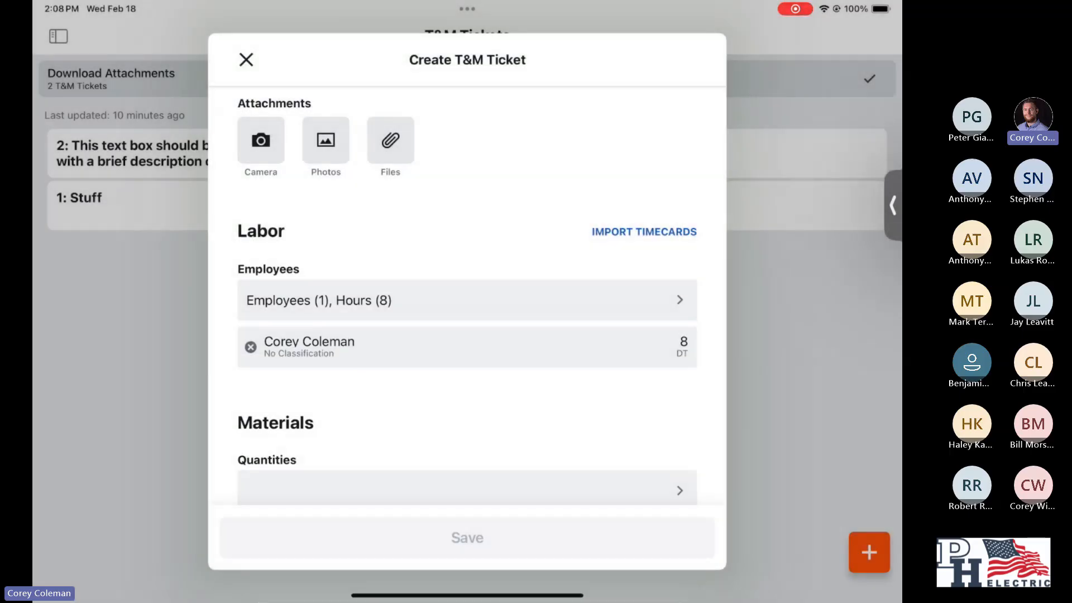
# - Set the imported labor entry's classification to Journeyman and apply the edit
pyautogui.scroll(-1, 480, 293)
pyautogui.click(467, 328)
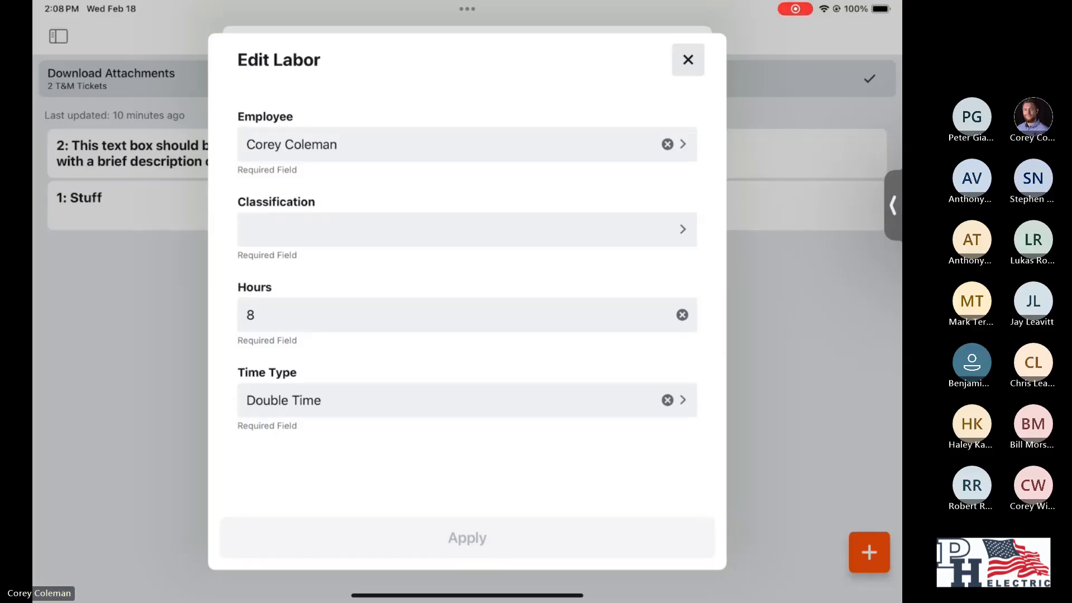
pyautogui.click(467, 228)
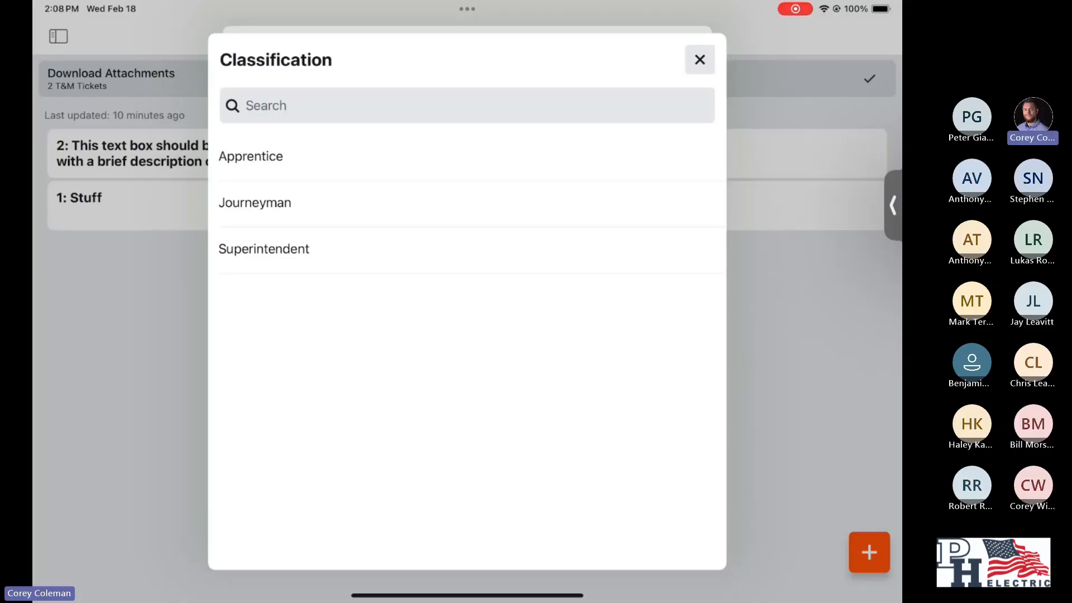
pyautogui.click(254, 202)
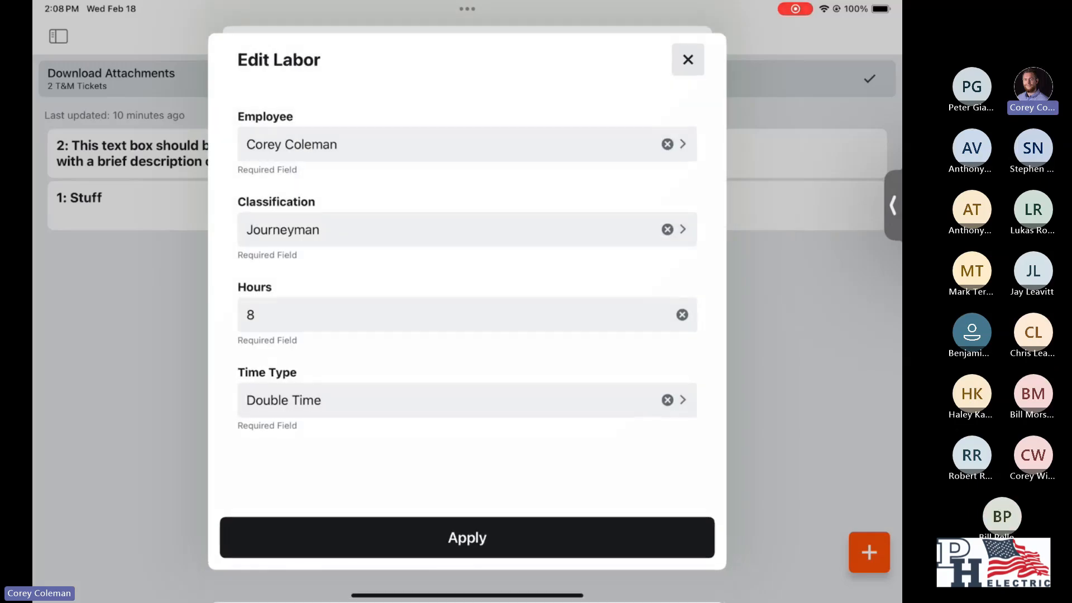
pyautogui.scroll(-1, 467, 268)
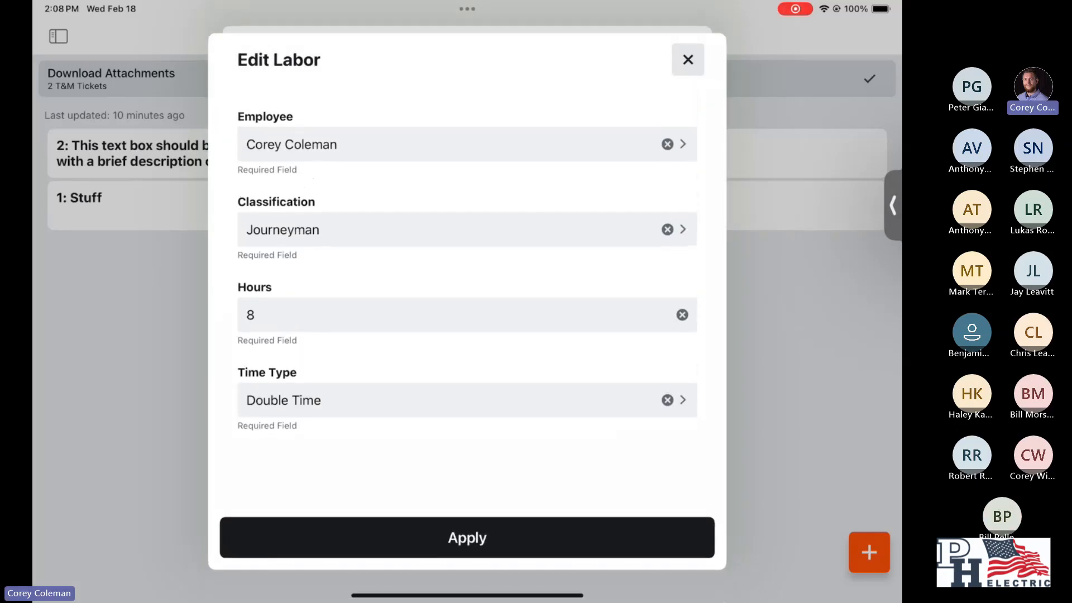
pyautogui.click(468, 537)
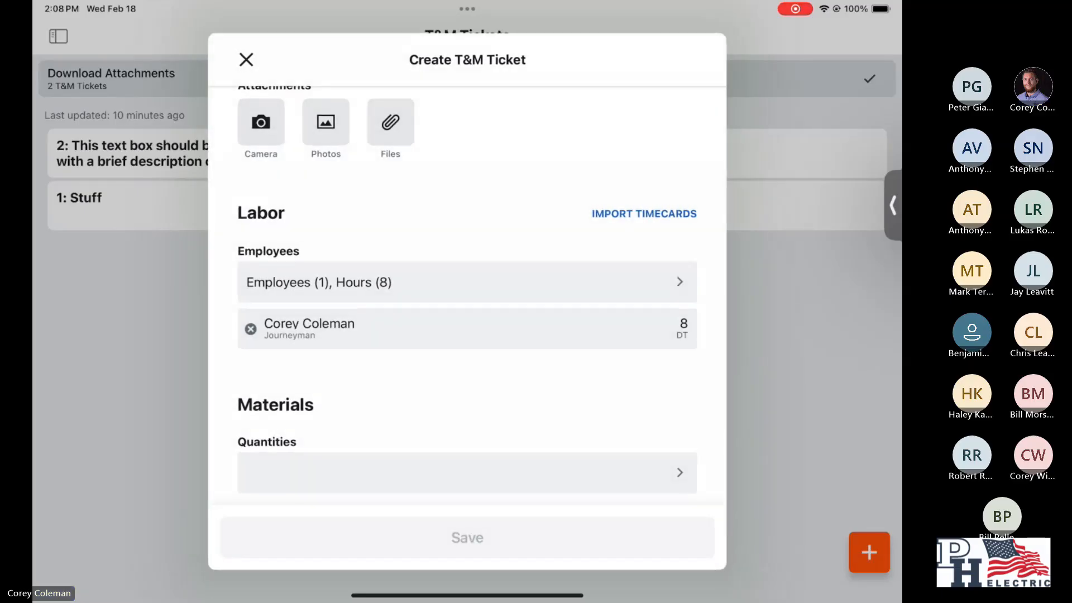
# - Start a new material entry for the ticket with "12/2 Black THHN" as the material
pyautogui.scroll(-5, 467, 291)
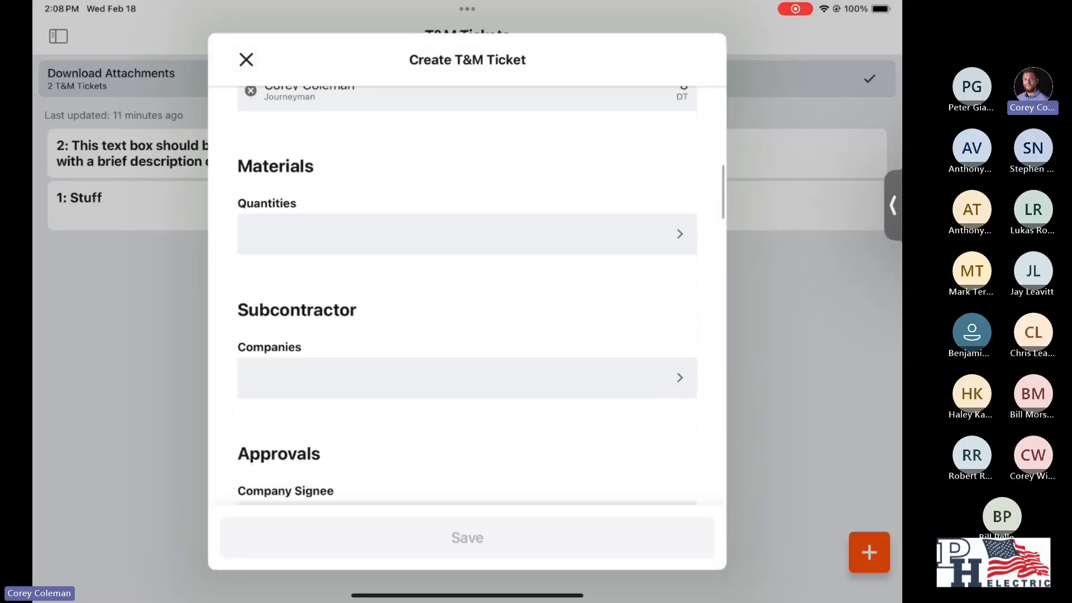
pyautogui.click(467, 232)
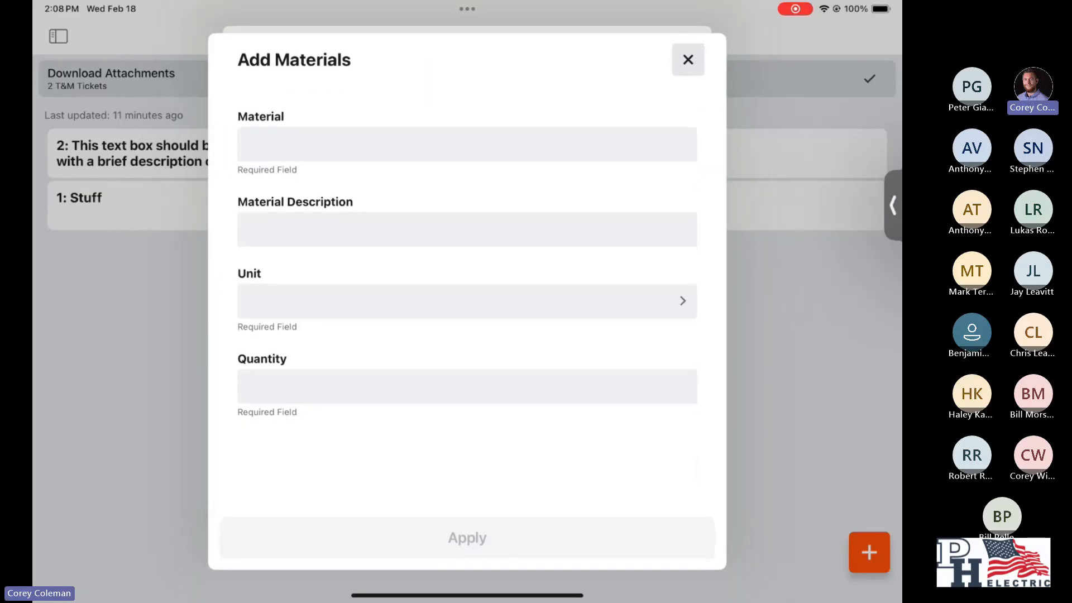
pyautogui.click(467, 145)
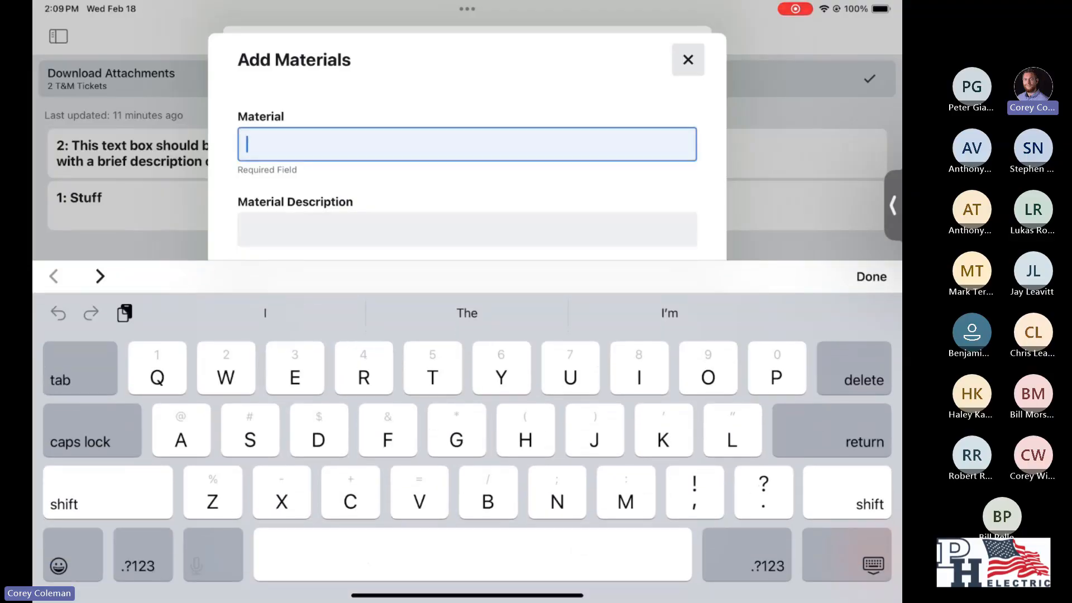
pyautogui.write('Q')
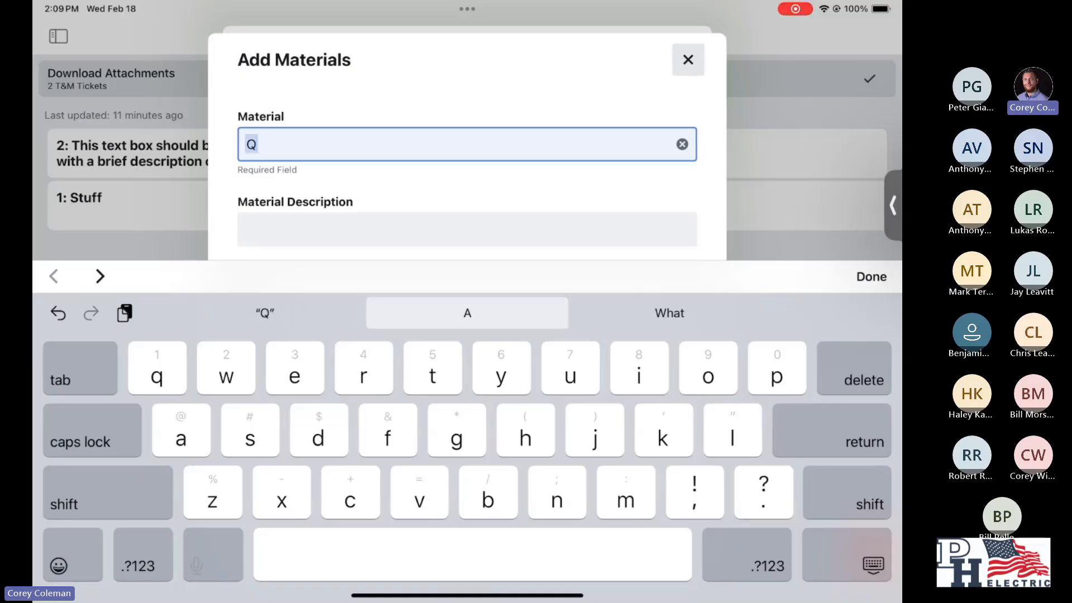
pyautogui.press('BackSpace')
pyautogui.click(143, 566)
pyautogui.write('12/2')
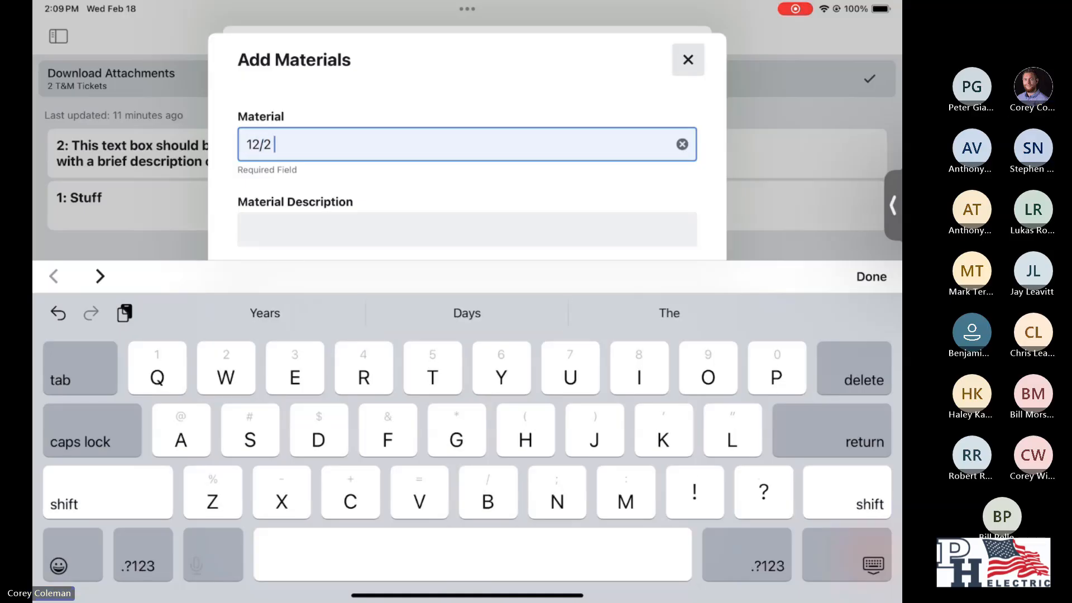
pyautogui.write(' Bla')
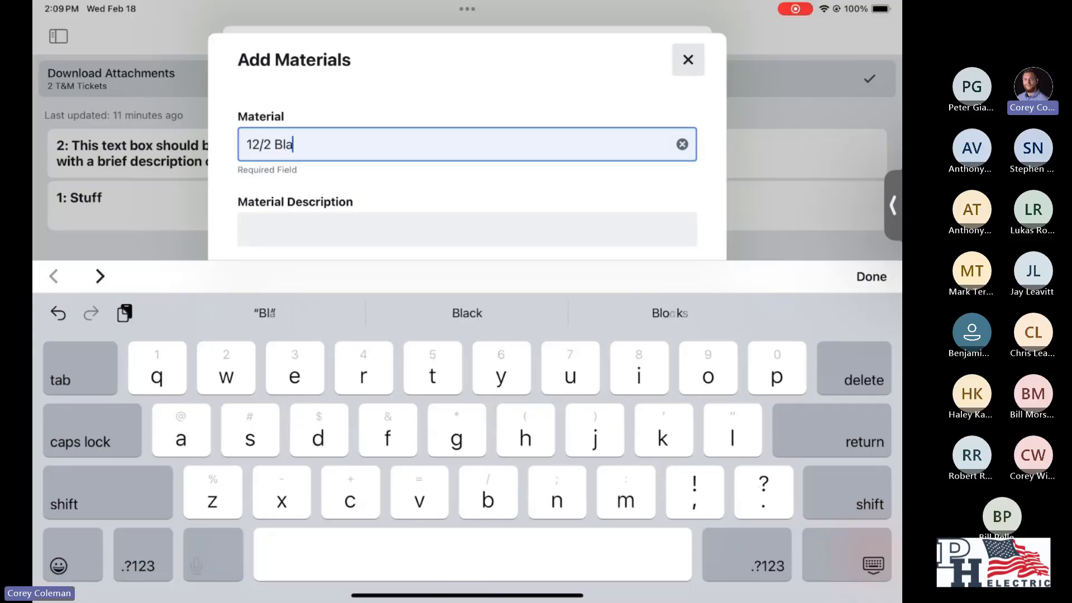
pyautogui.write('ck T')
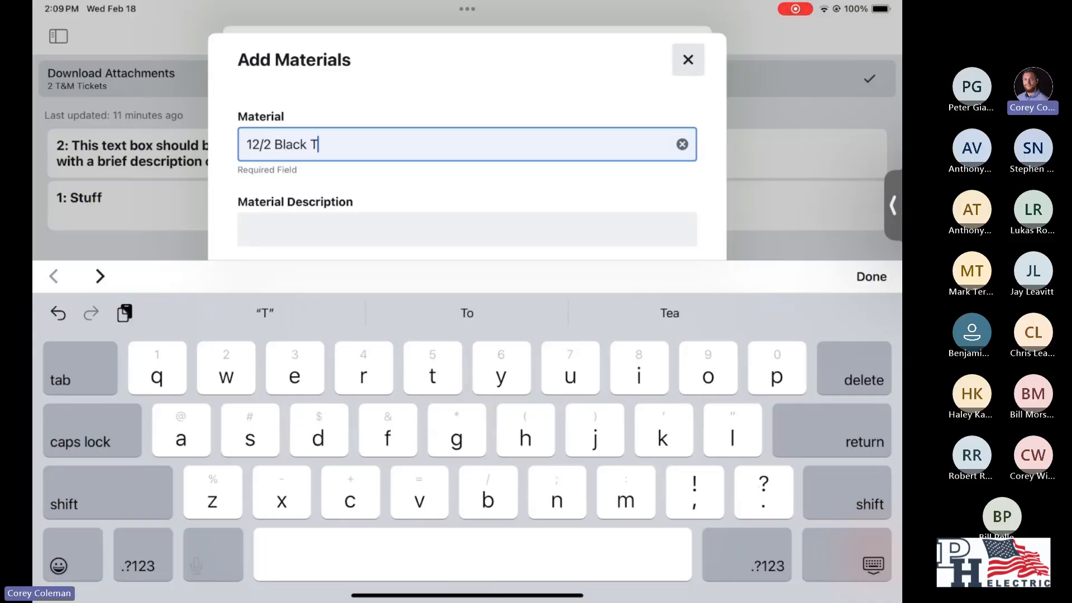
pyautogui.press('capslock')
pyautogui.write('HHN')
pyautogui.press('capslock')
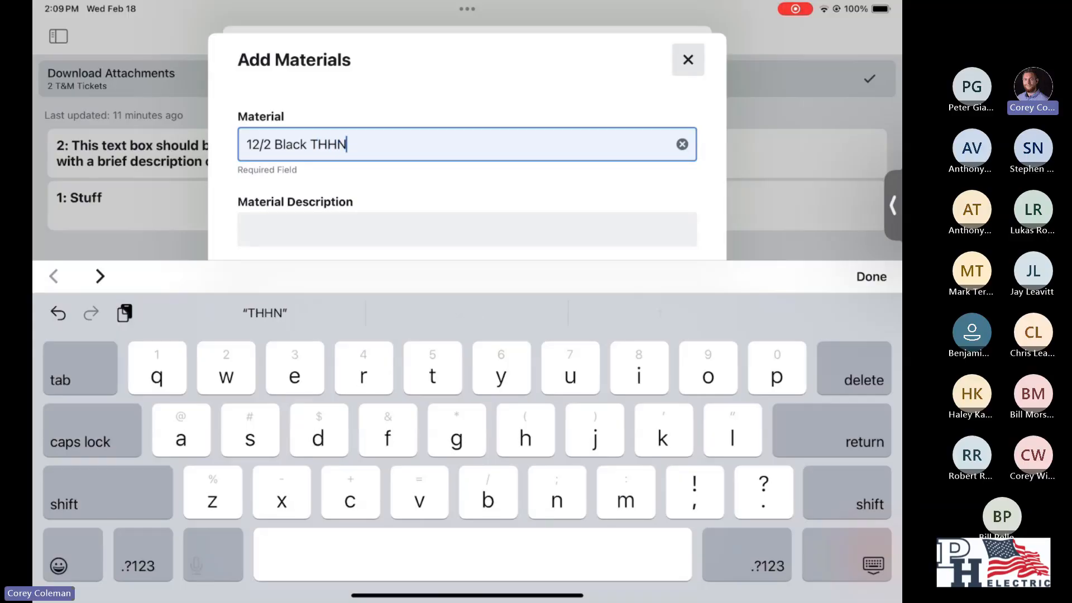
# - Enter "Wire" as the material description for the 12/2 Black THHN entry
pyautogui.click(467, 229)
pyautogui.write('Wire')
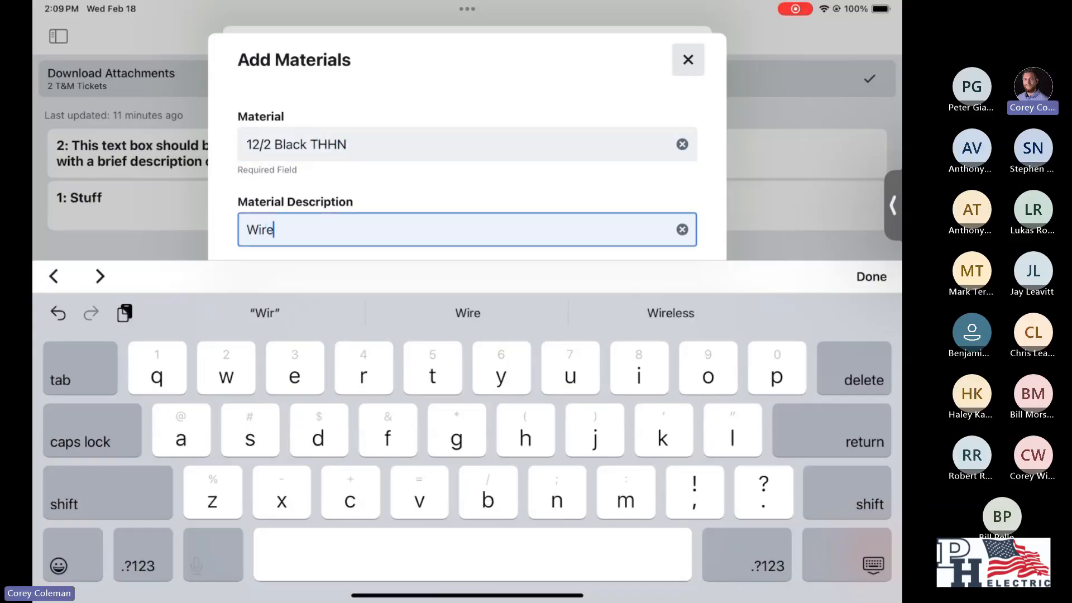
pyautogui.scroll(-3, 467, 173)
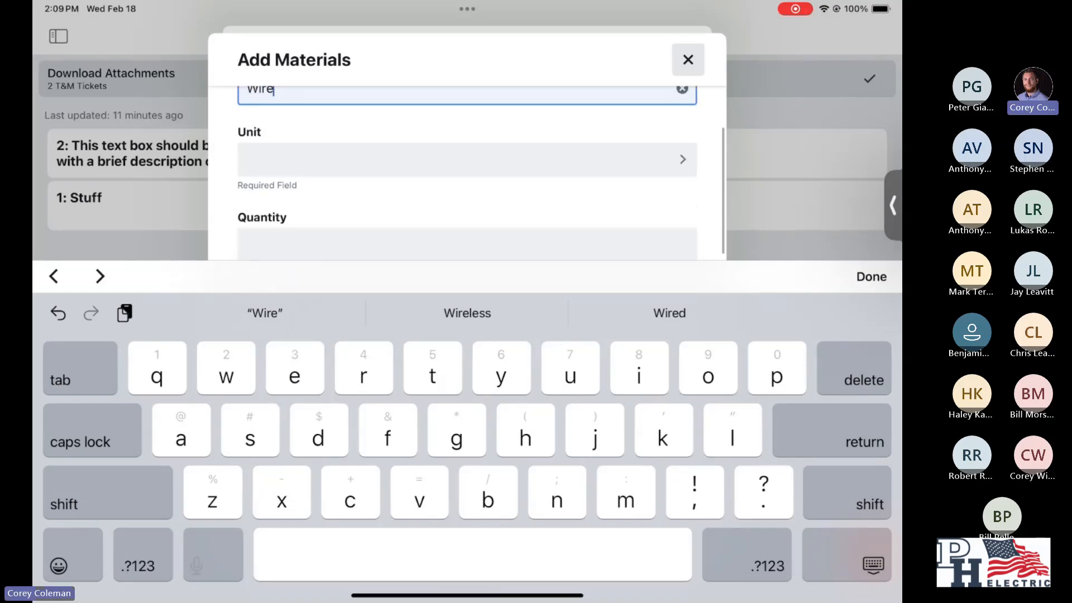
pyautogui.click(871, 277)
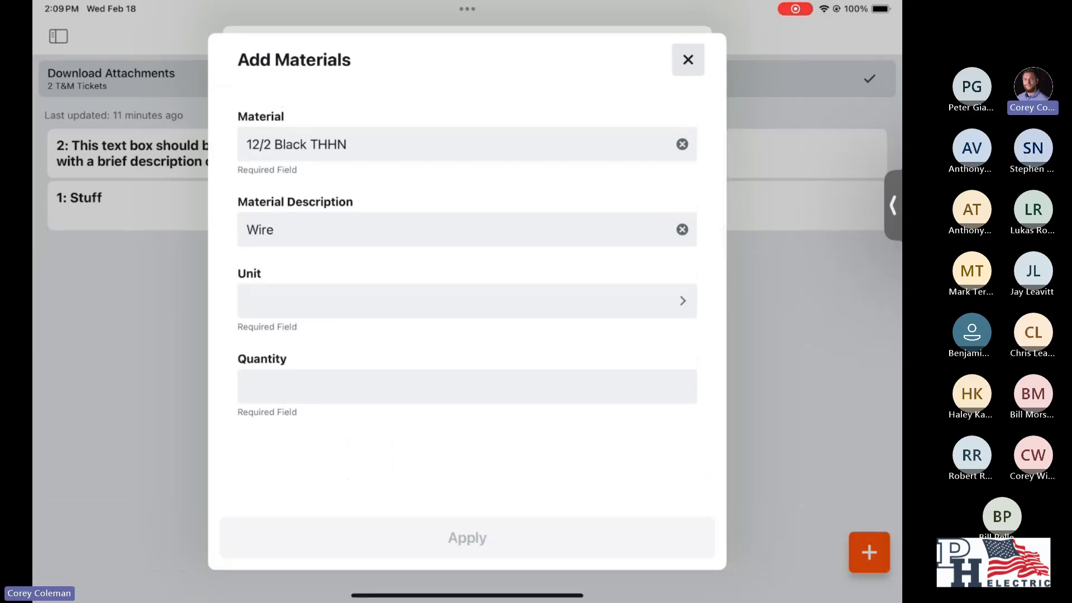
# - Set the material's unit to Lf and its quantity to 250, and apply the entry to the ticket
pyautogui.click(467, 301)
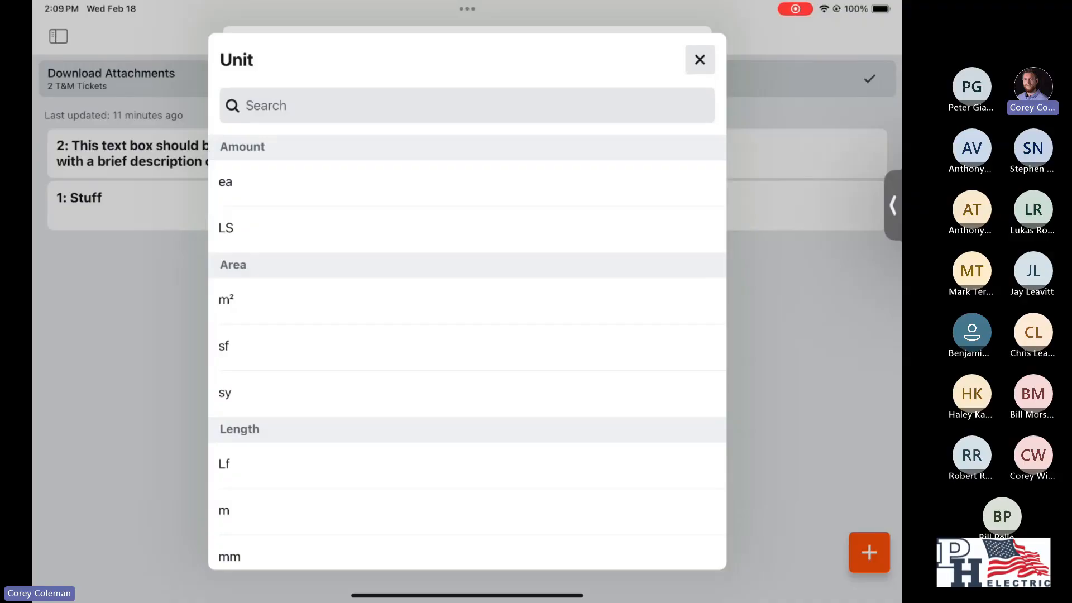
pyautogui.click(224, 464)
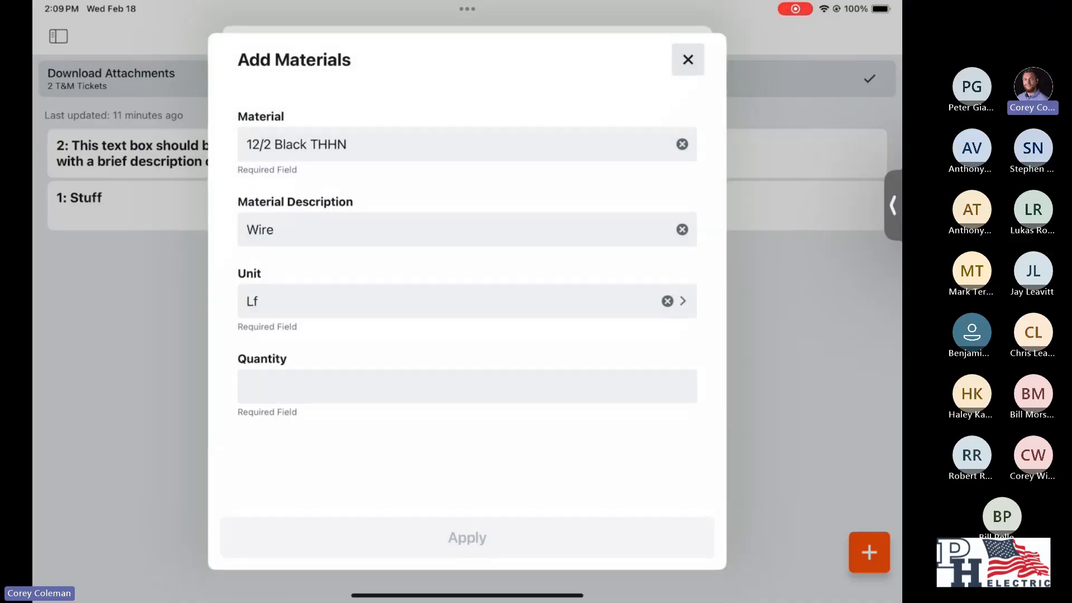
pyautogui.click(467, 385)
pyautogui.write('250')
pyautogui.click(871, 277)
pyautogui.click(467, 538)
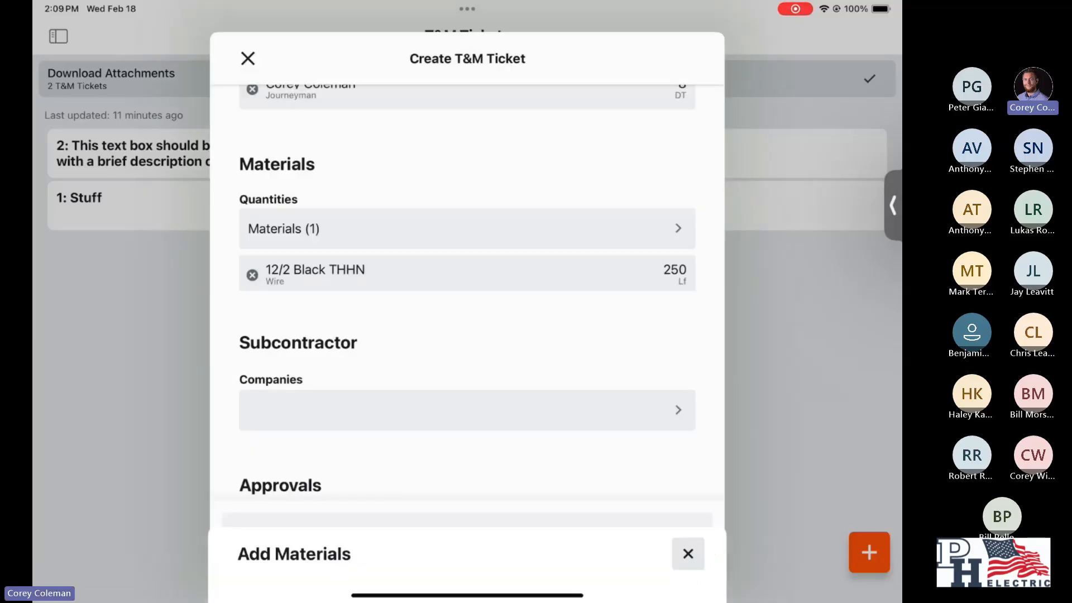
# - Start a subcontractor entry on the ticket with Specialty Contractor (Demo Company) as the company
pyautogui.scroll(-2, 467, 279)
pyautogui.scroll(-3, 466, 296)
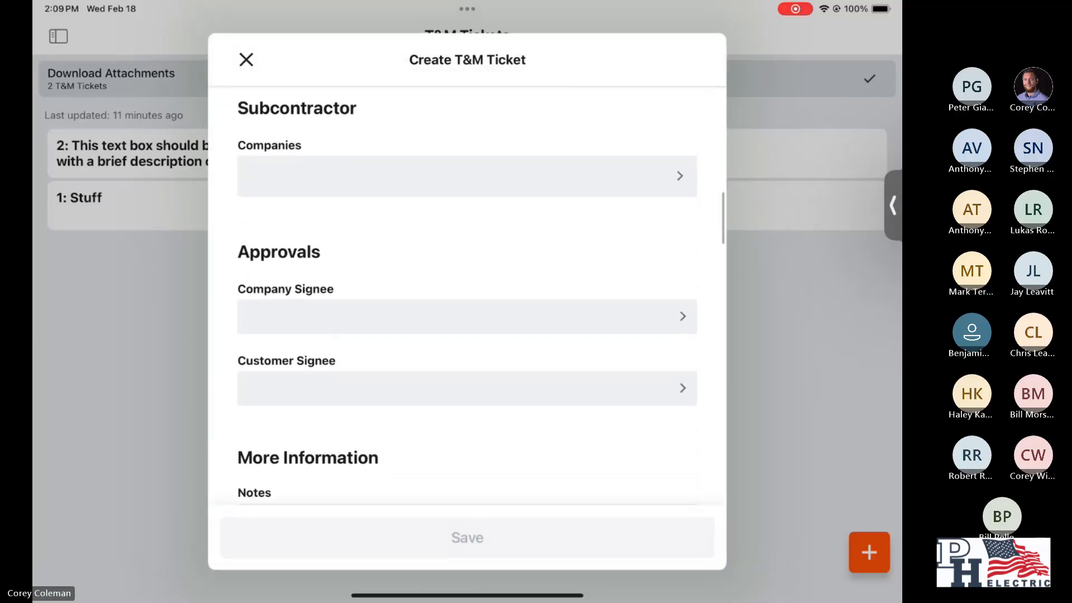
pyautogui.scroll(1, 466, 296)
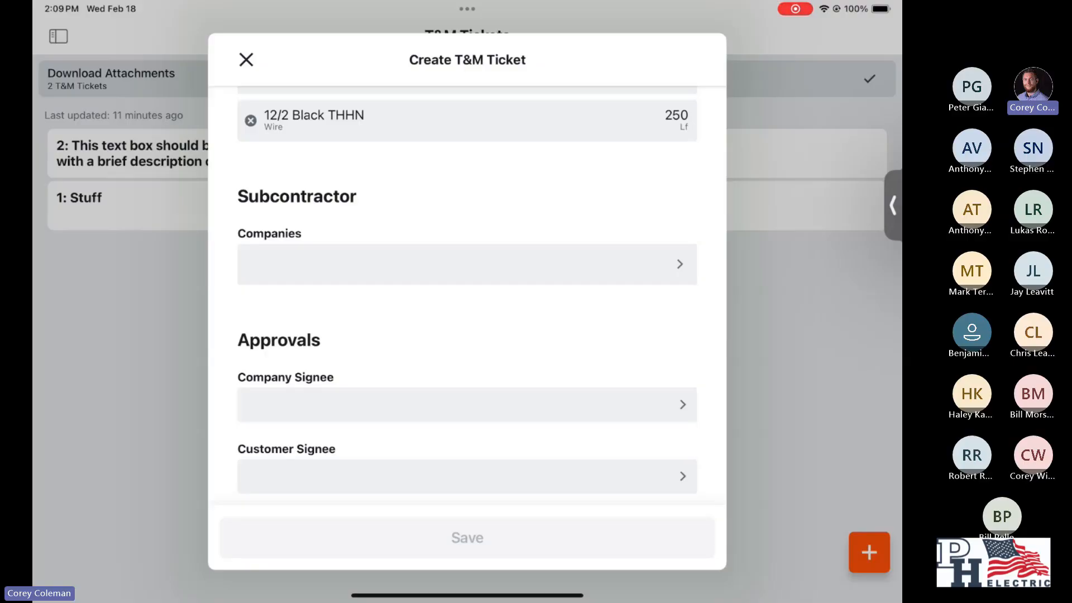
pyautogui.click(467, 264)
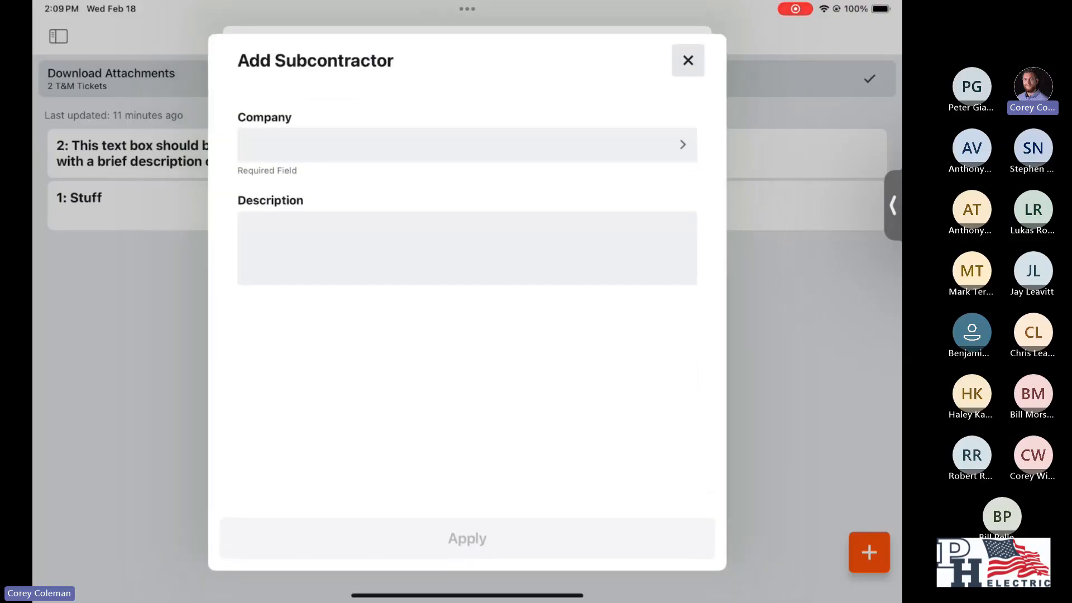
pyautogui.click(467, 145)
pyautogui.scroll(-1, 467, 334)
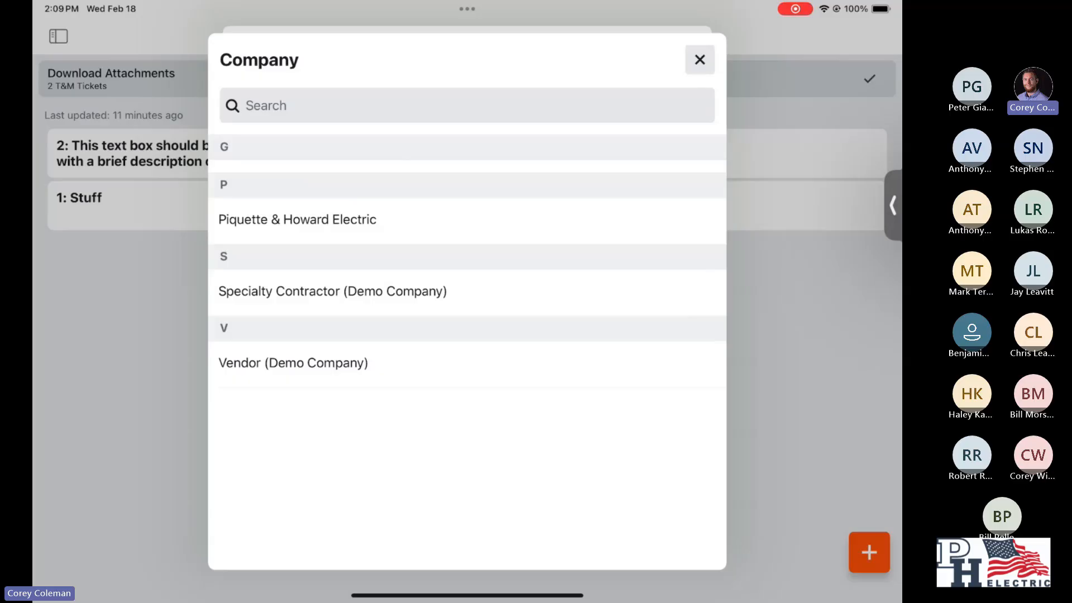
pyautogui.scroll(2, 467, 335)
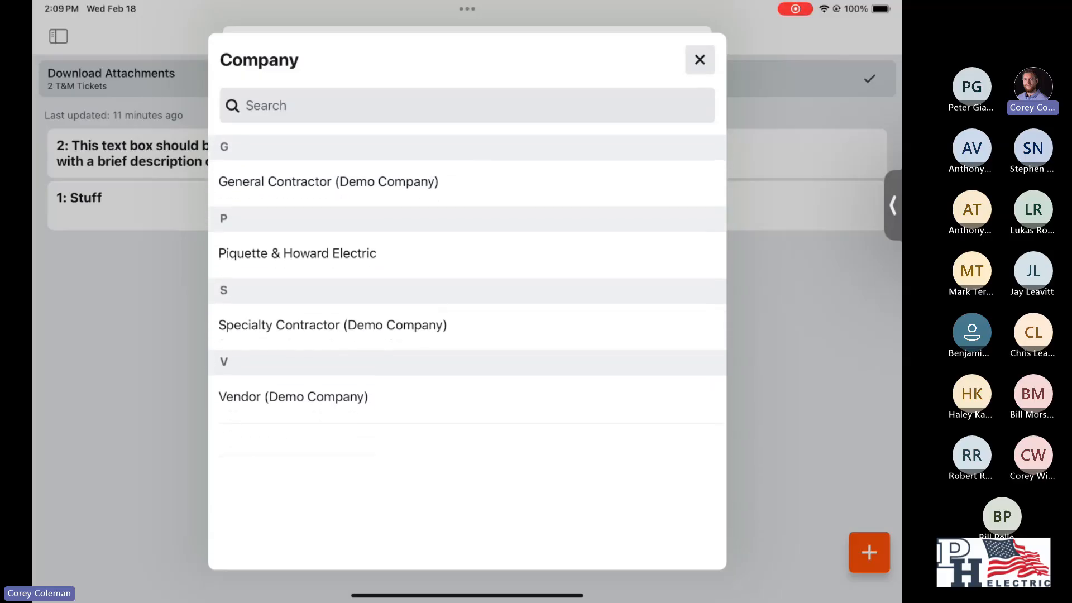
pyautogui.click(357, 324)
# - Describe the subcontractor's work as "Certification testing" and apply the entry to the ticket
pyautogui.click(467, 247)
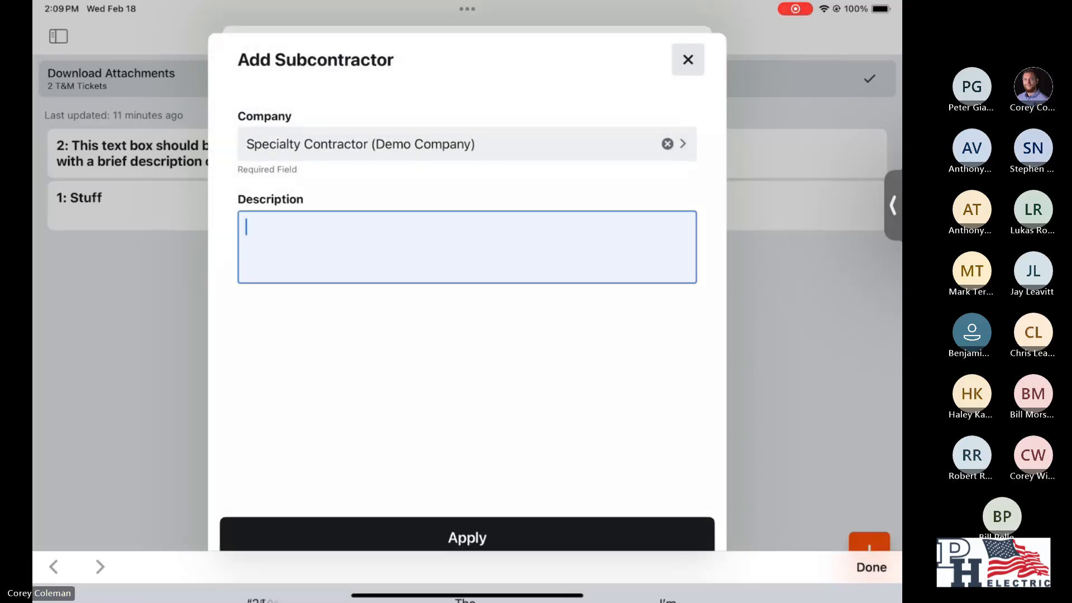
pyautogui.write('Cert')
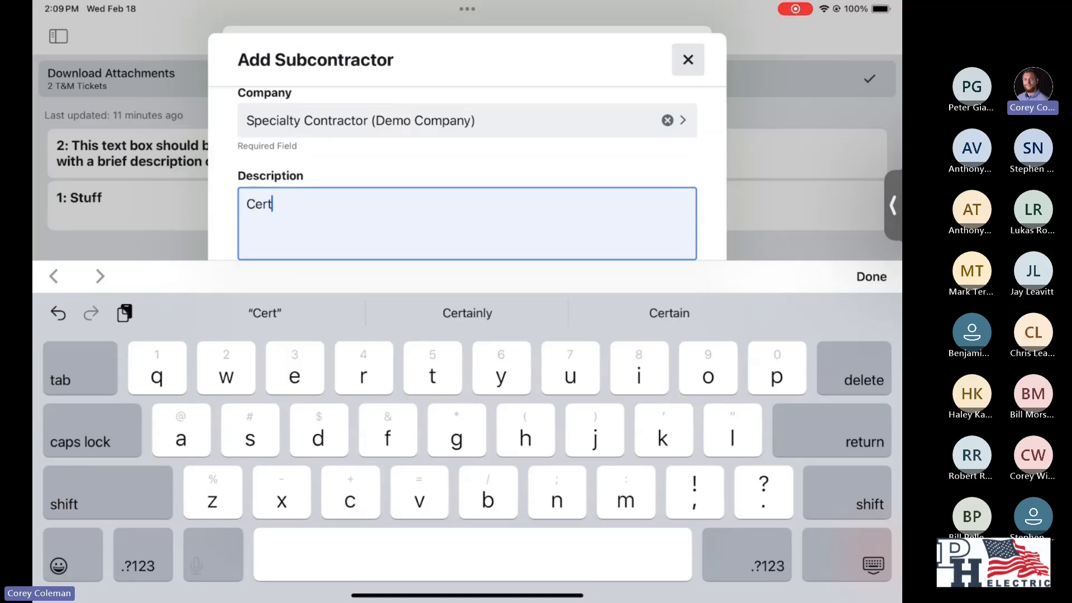
pyautogui.write('ificati')
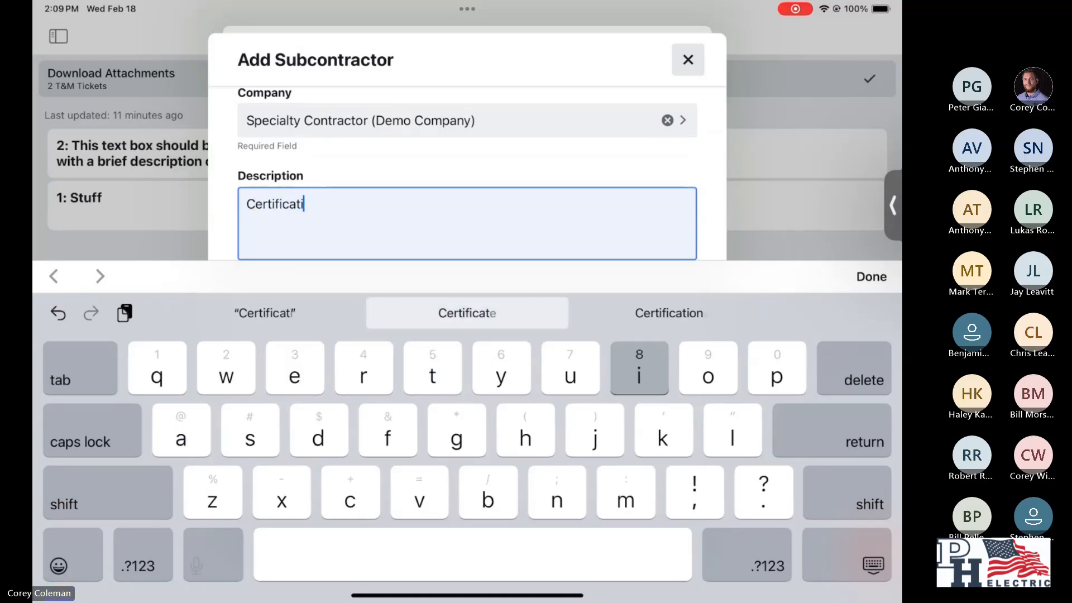
pyautogui.write('on test')
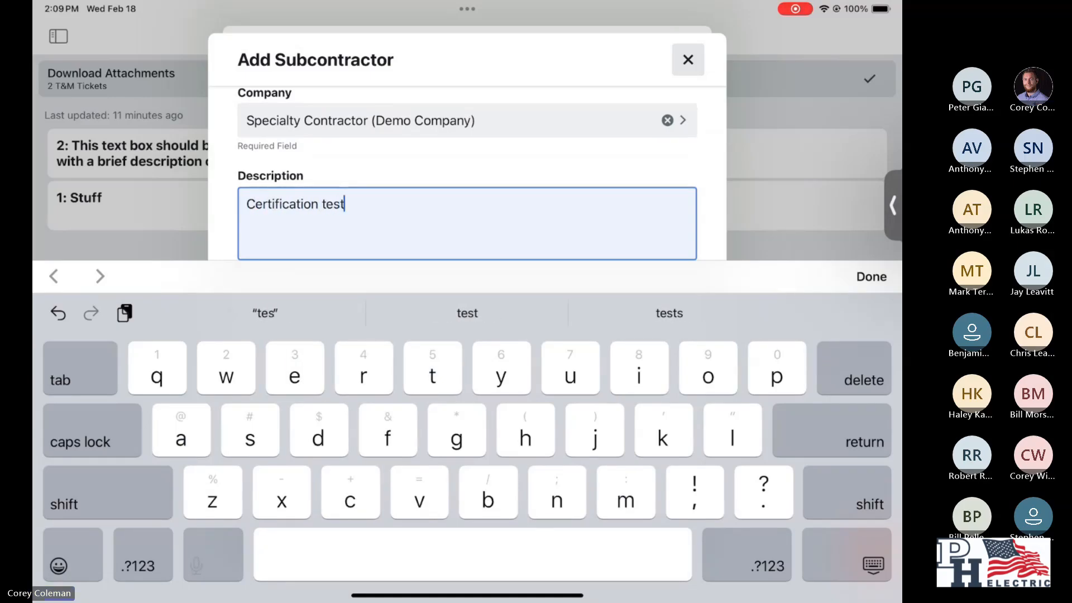
pyautogui.write('ing')
pyautogui.click(871, 276)
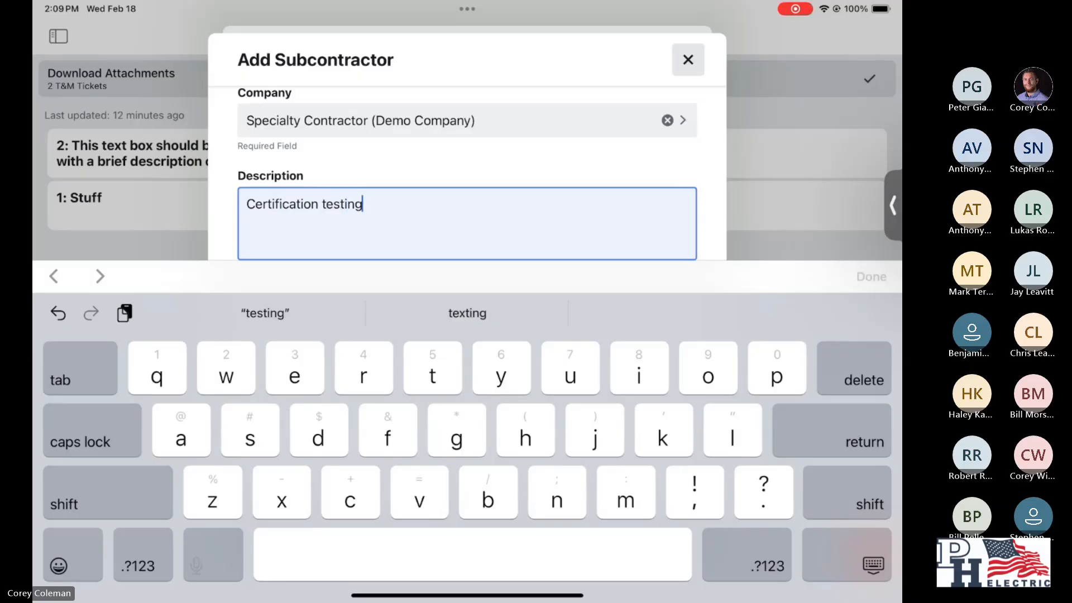
pyautogui.click(467, 537)
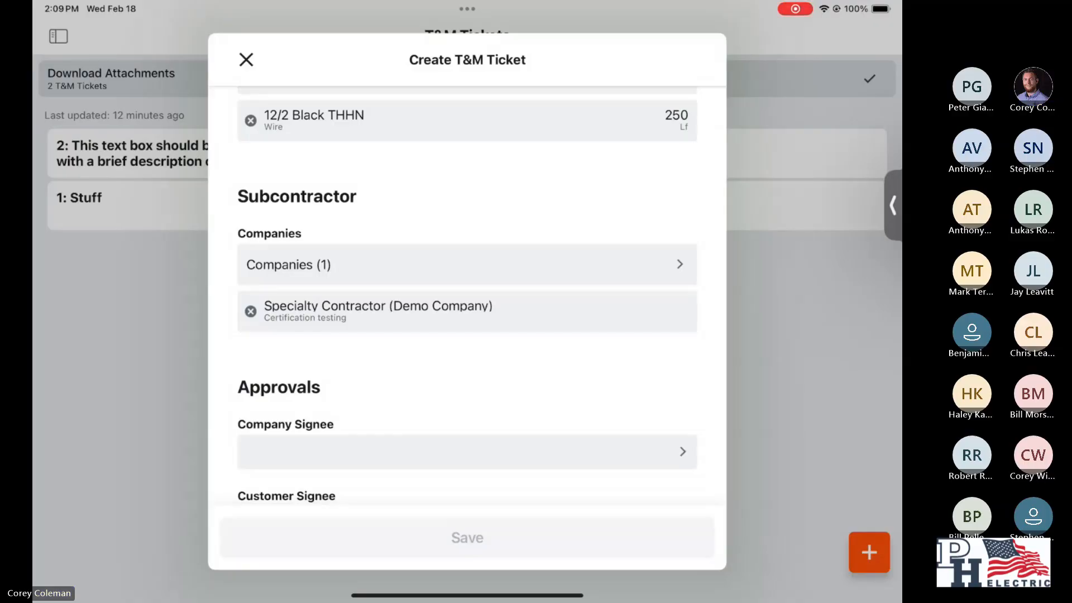
# - Assign the employee from the labor entry as the company signee in the ticket's approvals
pyautogui.scroll(-5, 467, 301)
pyautogui.scroll(-1, 467, 301)
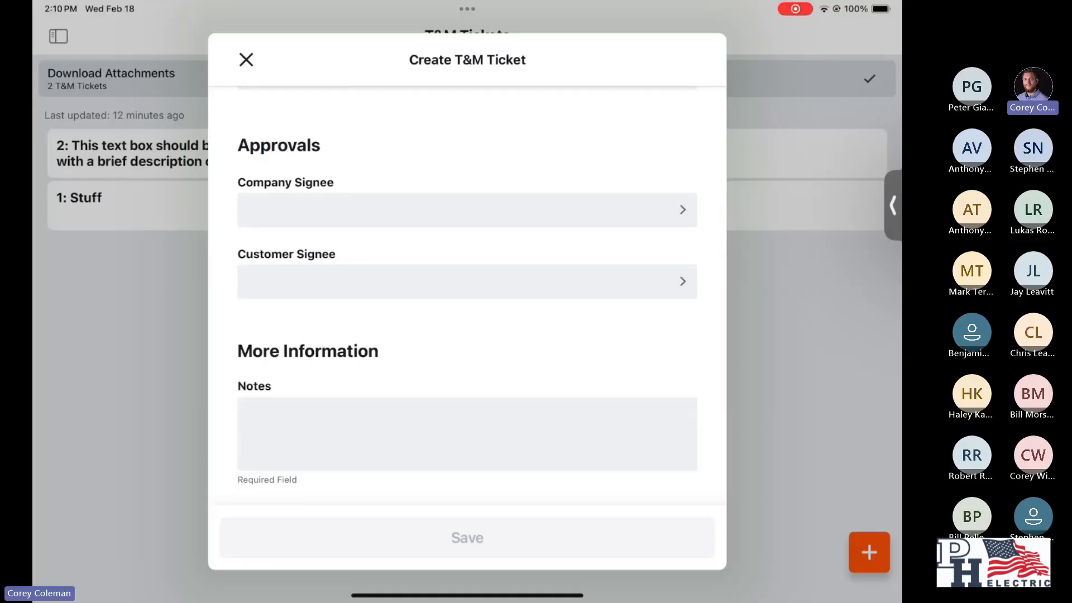
pyautogui.click(467, 210)
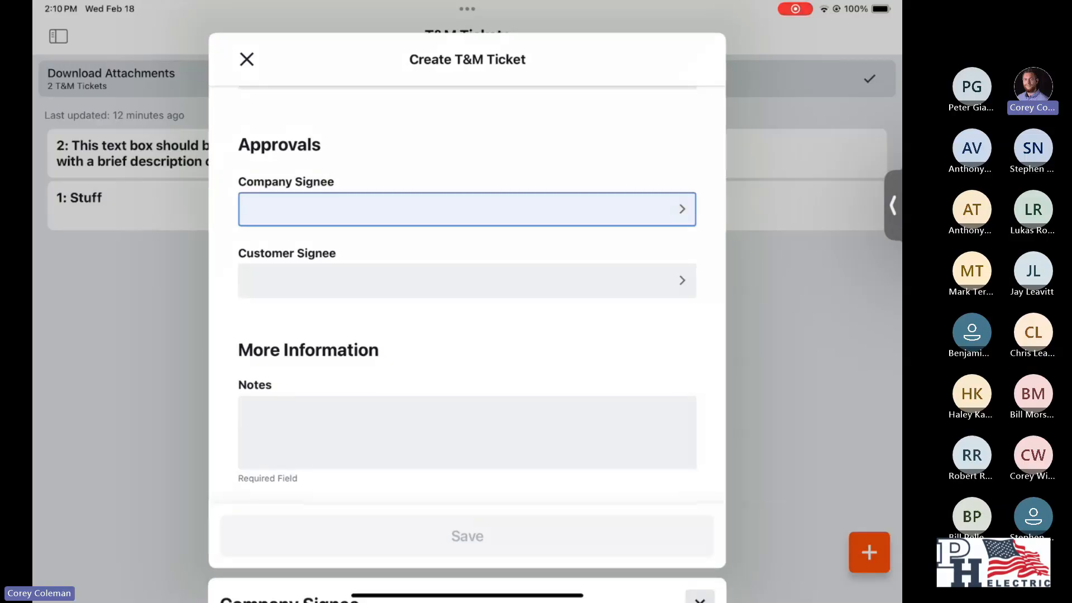
pyautogui.scroll(-1, 467, 346)
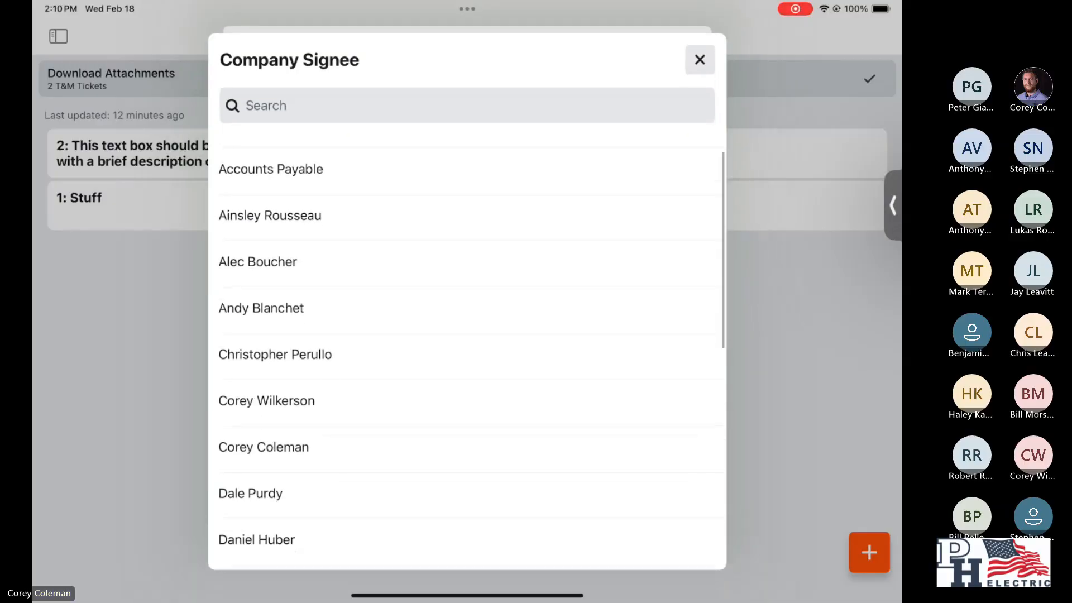
pyautogui.click(263, 445)
# - Assign the contact who ordered the work as the customer signee in the ticket's approvals
pyautogui.click(467, 280)
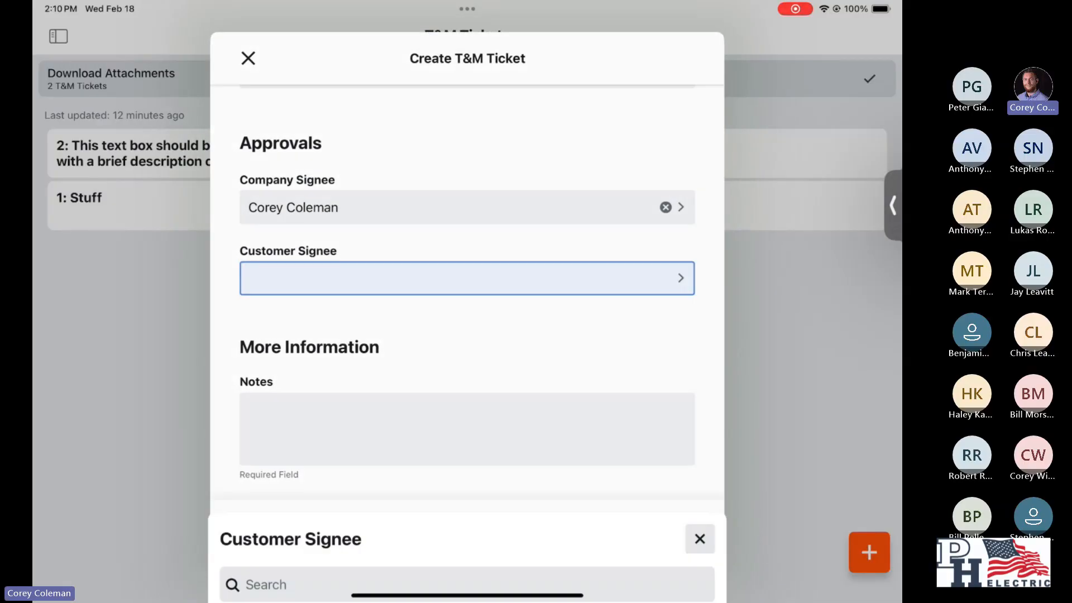
pyautogui.click(699, 59)
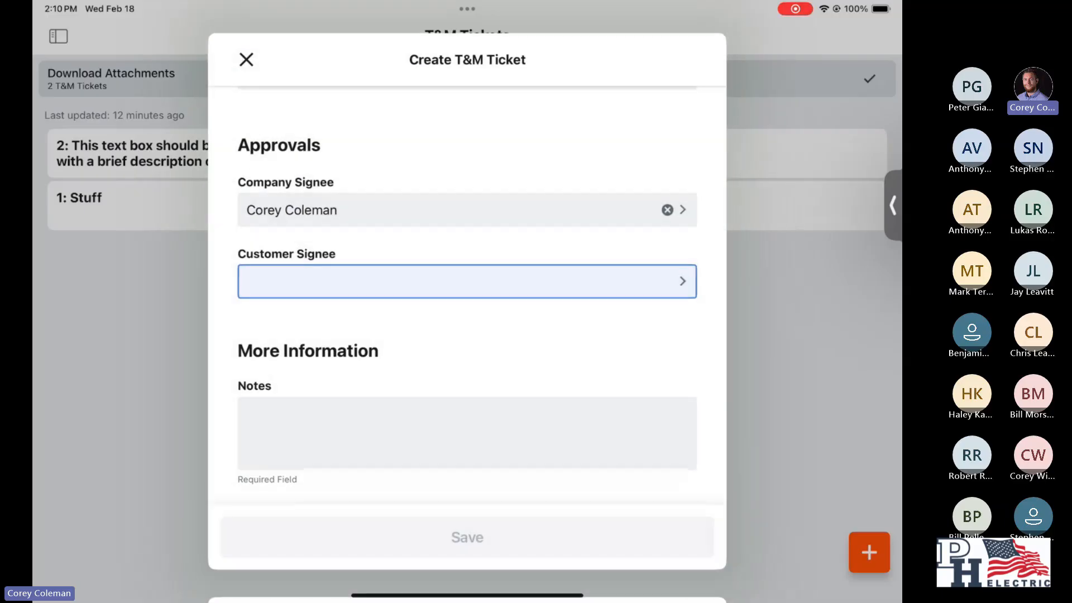
pyautogui.click(467, 281)
pyautogui.scroll(-10, 467, 351)
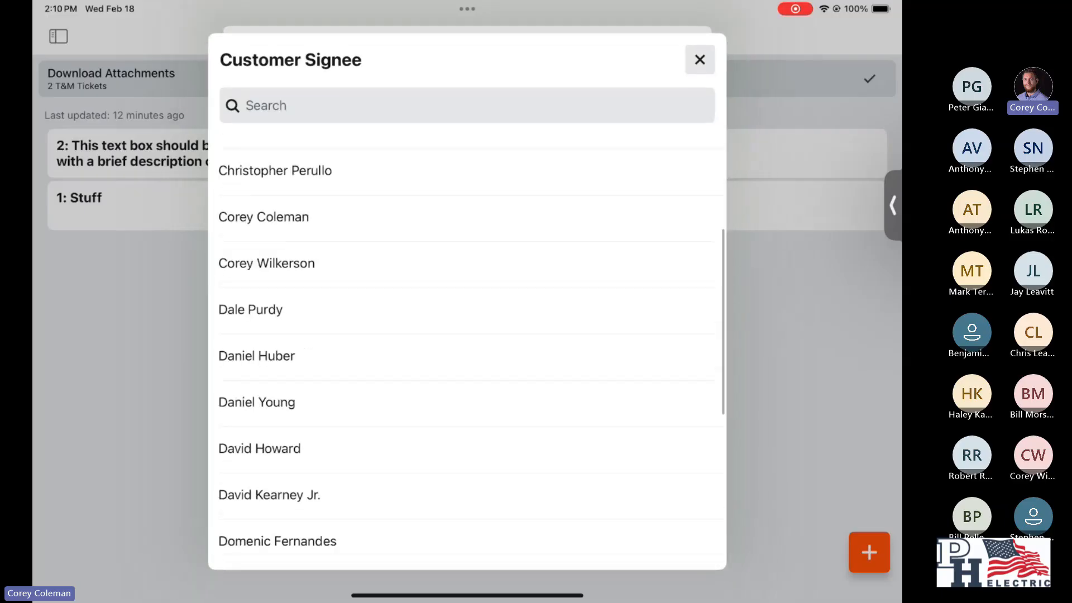
pyautogui.click(467, 325)
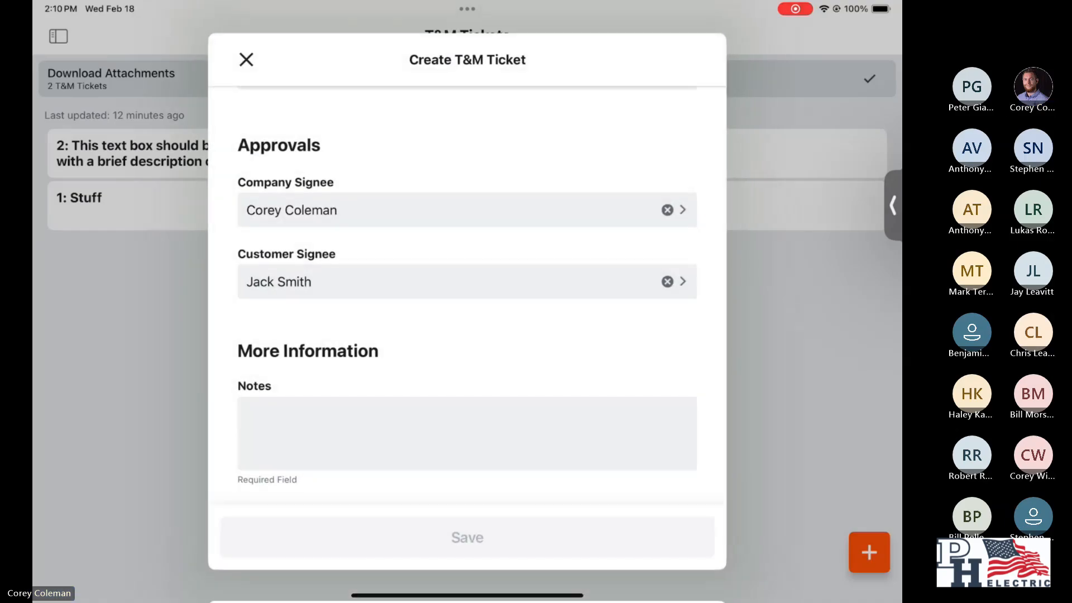
# - Enter "Installed 8 new GFCI receptacles" in the ticket's required notes
pyautogui.click(467, 434)
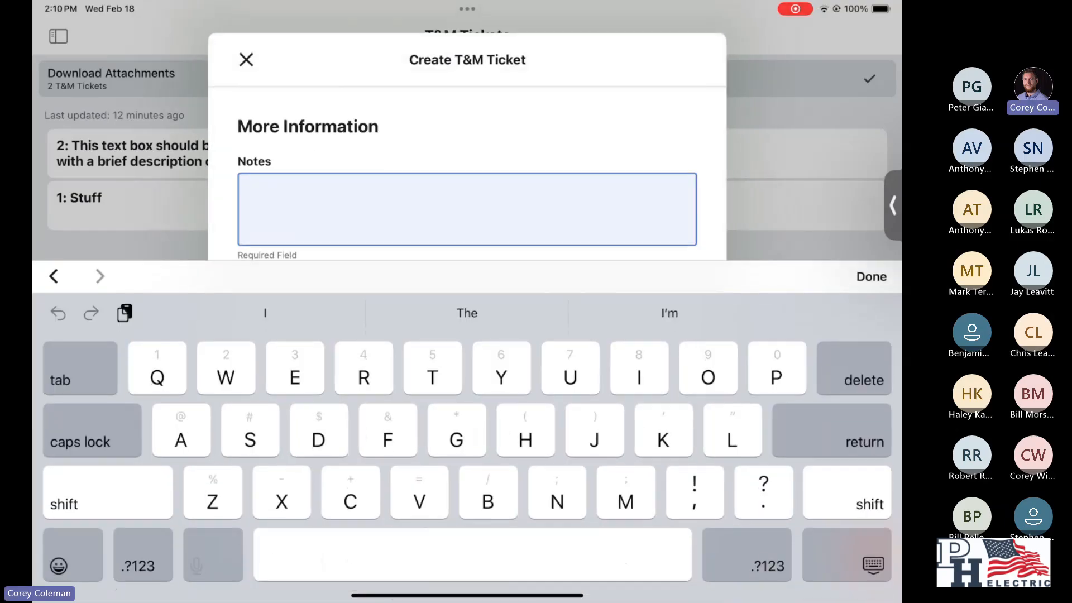
pyautogui.write('Installed ')
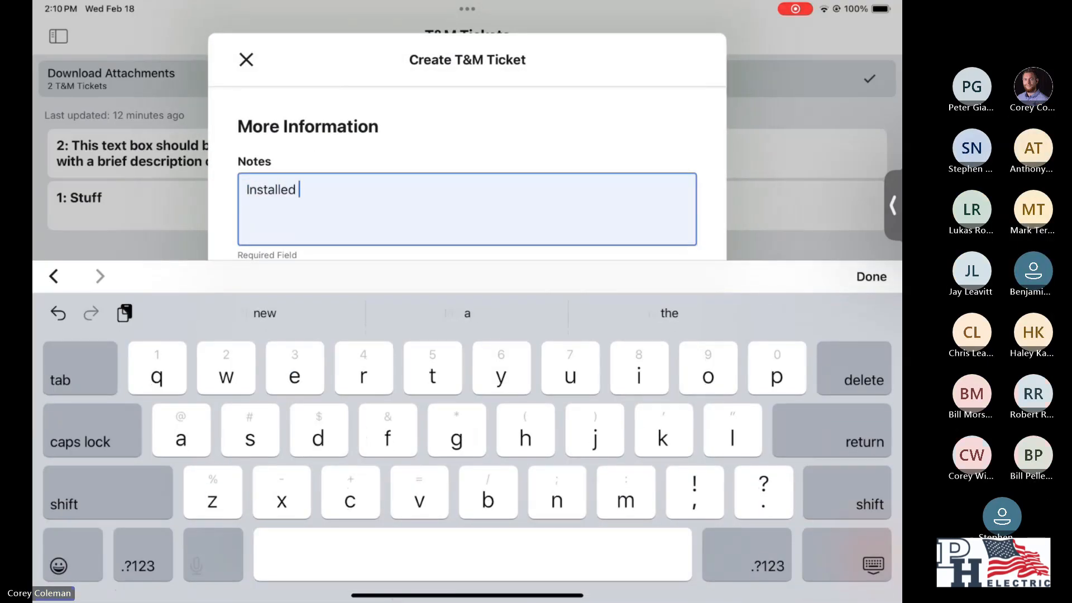
pyautogui.write('8 n')
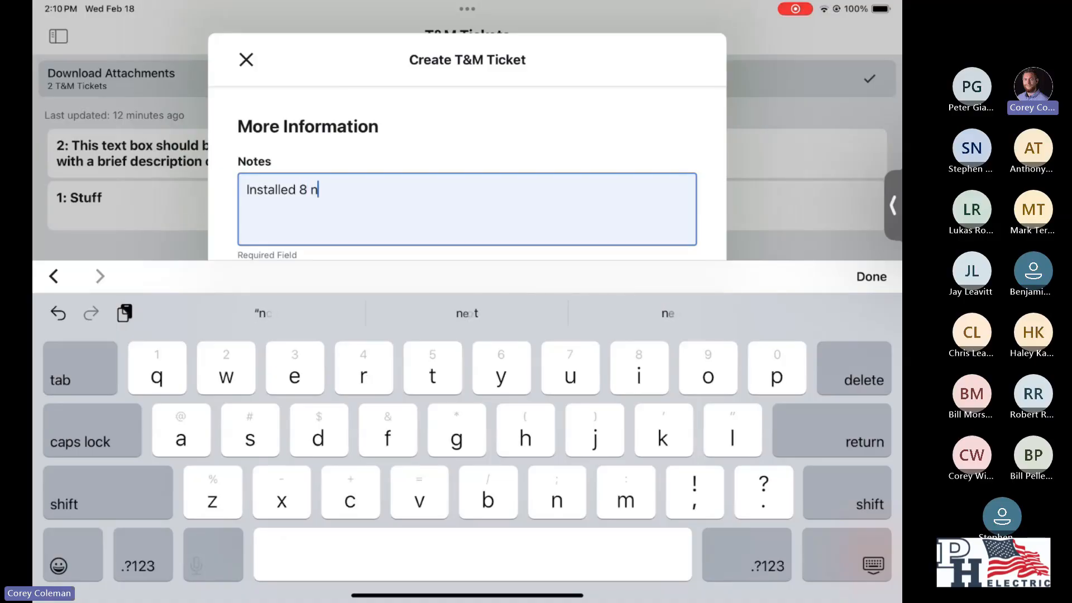
pyautogui.write('ew GF')
pyautogui.press('BackSpace')
pyautogui.write('GFCI')
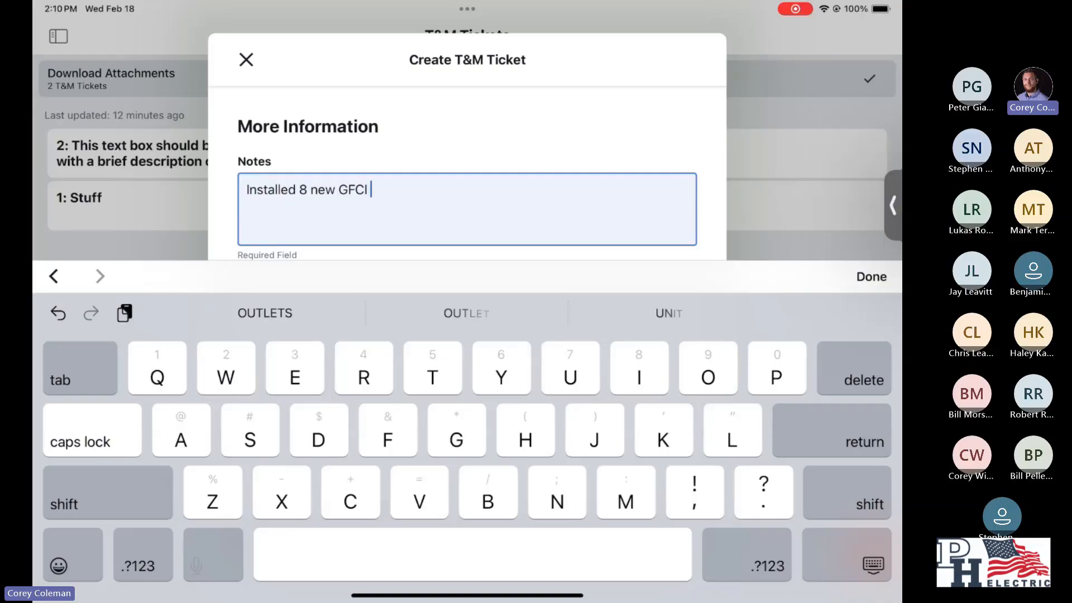
pyautogui.press('capslock')
pyautogui.write('receptacles')
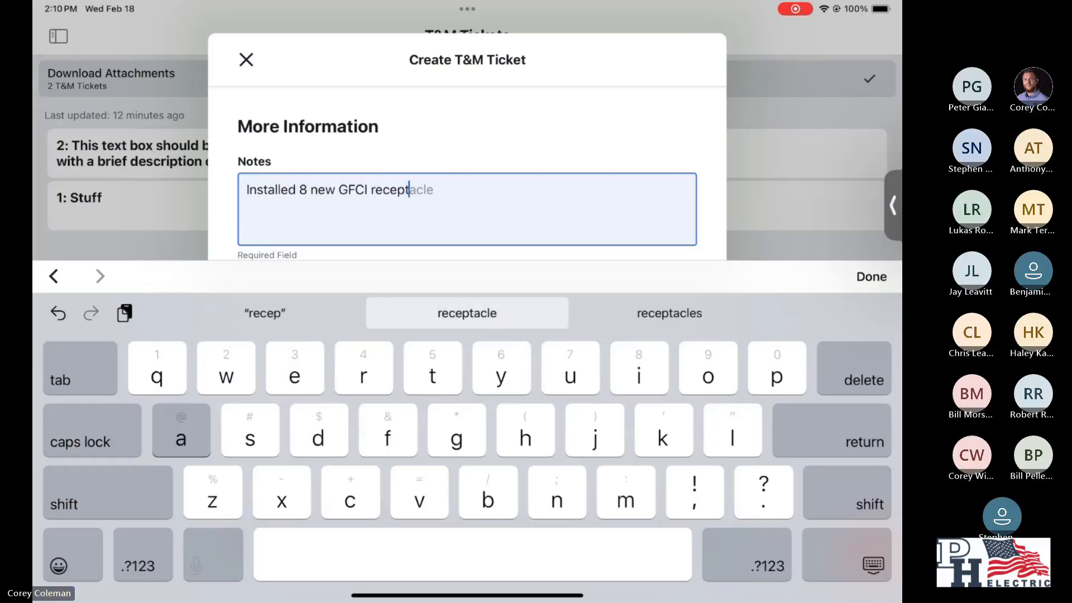
pyautogui.click(871, 277)
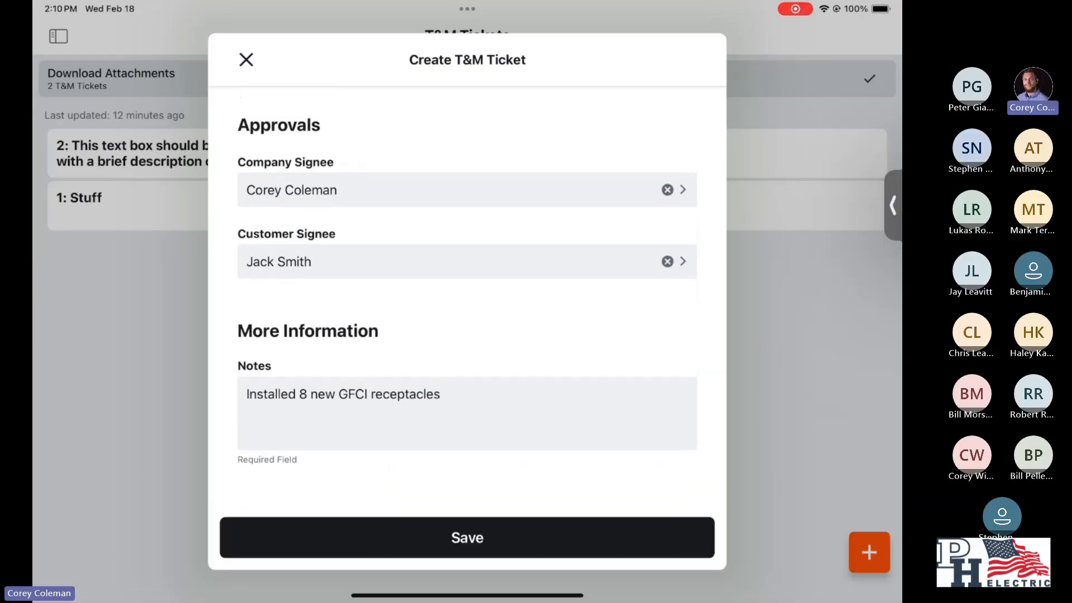
# - Review the completed labor, materials and general information entries, and save the new T&M ticket
pyautogui.scroll(4, 466, 295)
pyautogui.scroll(6, 467, 296)
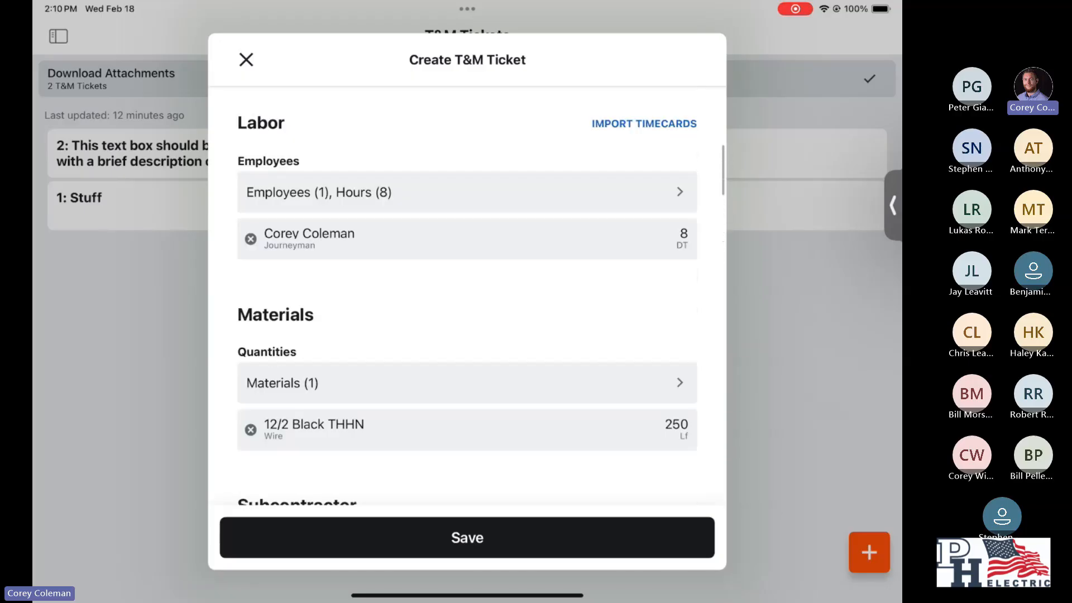
pyautogui.scroll(5, 466, 296)
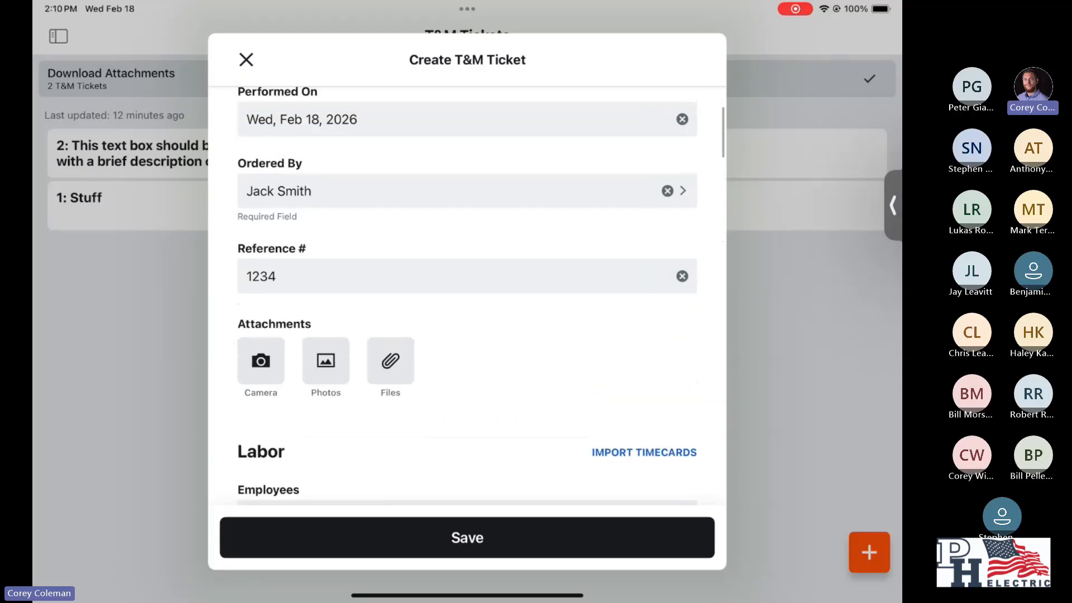
pyautogui.click(467, 537)
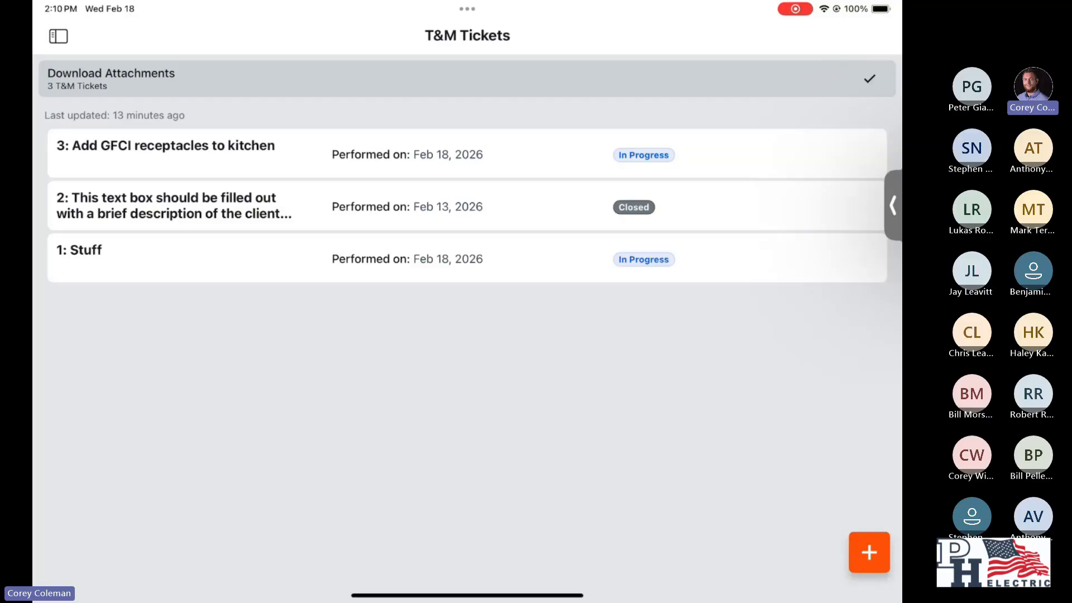
# - Open the saved "Add GFCI receptacles to kitchen" ticket and review its details through the signature and notes sections
pyautogui.click(466, 154)
pyautogui.scroll(-3, 467, 335)
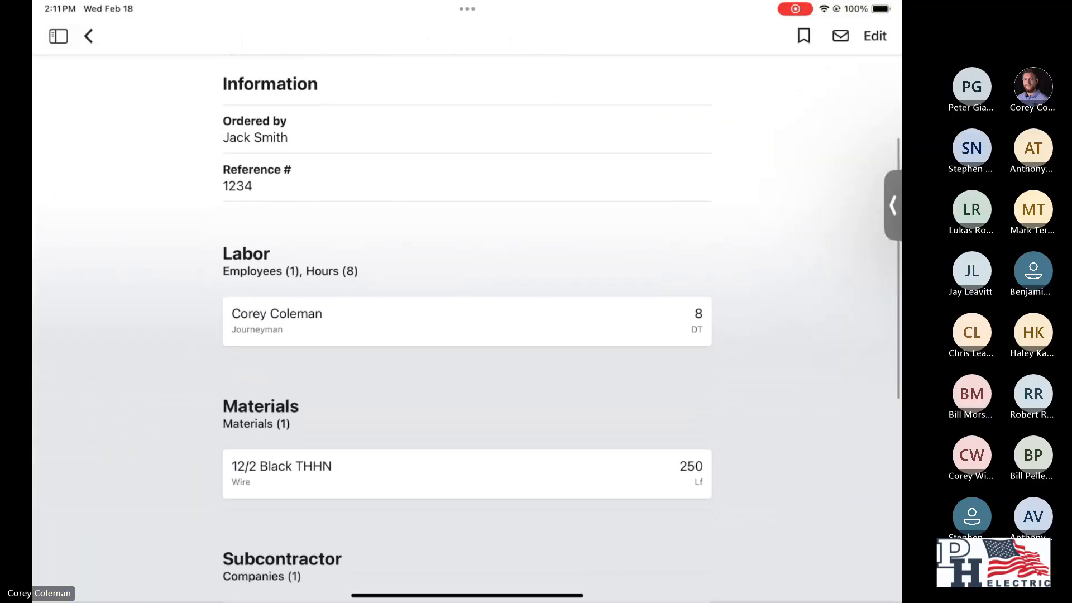
pyautogui.scroll(-5, 467, 335)
pyautogui.scroll(-6, 467, 334)
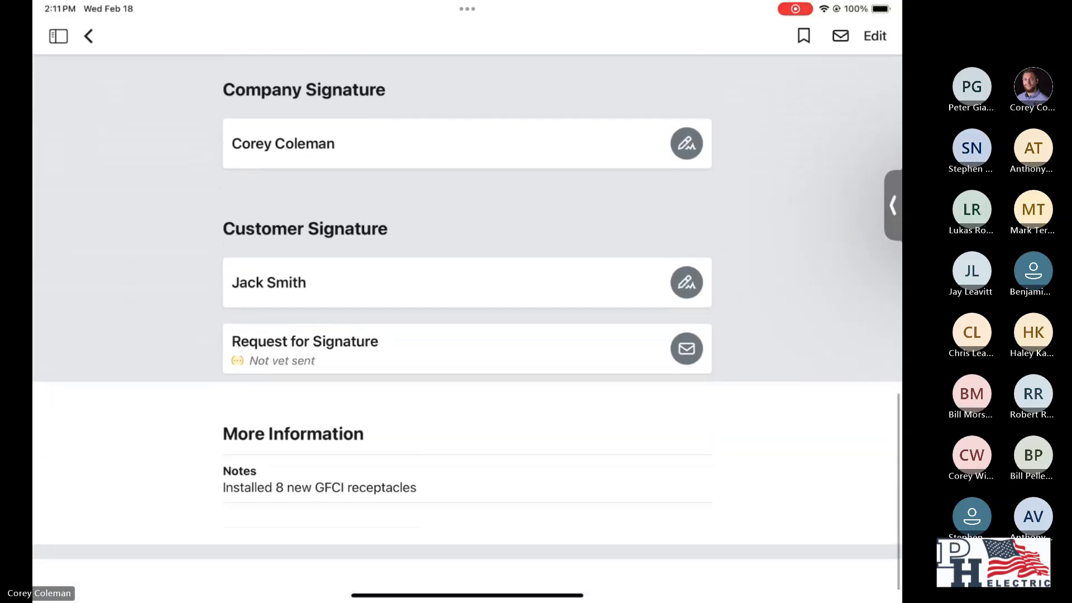
# - Review the saved ticket up to its header, check the general information and attachment fields in its edit form, and close the form without changes
pyautogui.scroll(8, 466, 335)
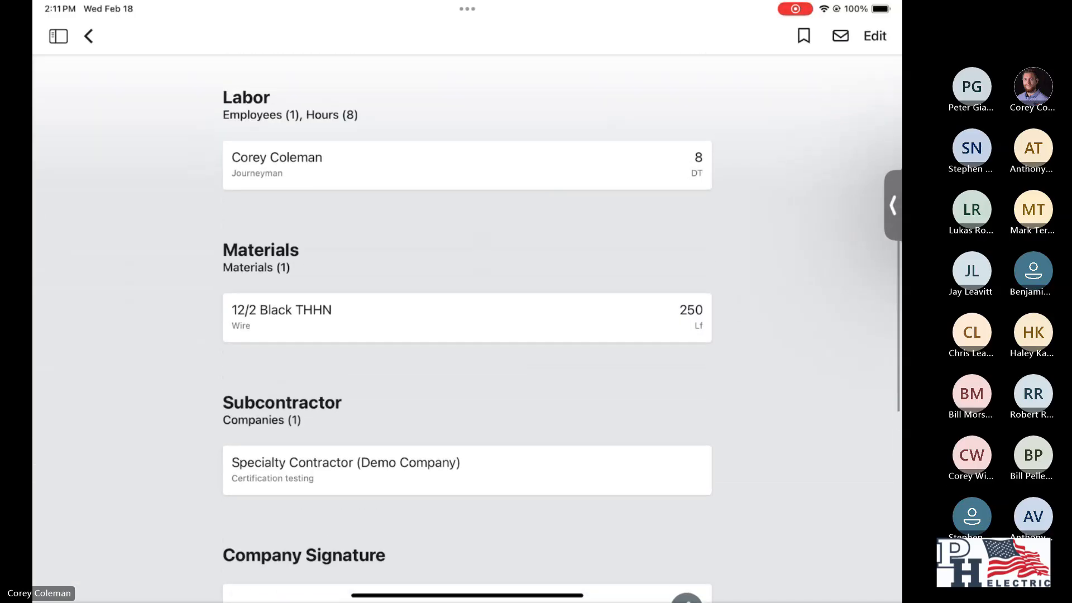
pyautogui.scroll(6, 467, 335)
pyautogui.scroll(1, 466, 335)
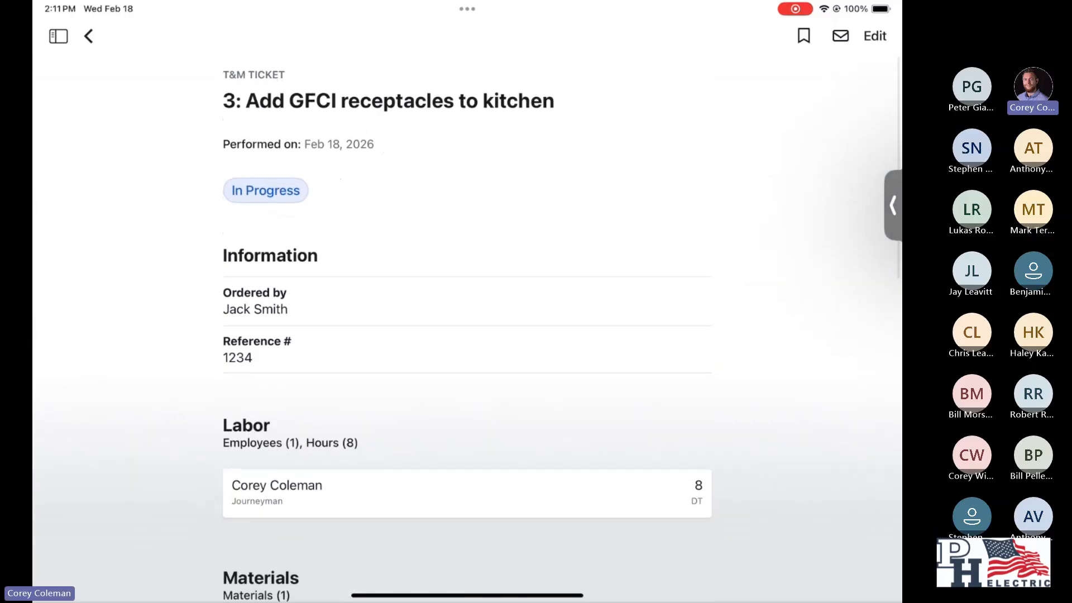
pyautogui.click(875, 35)
pyautogui.scroll(-8, 467, 334)
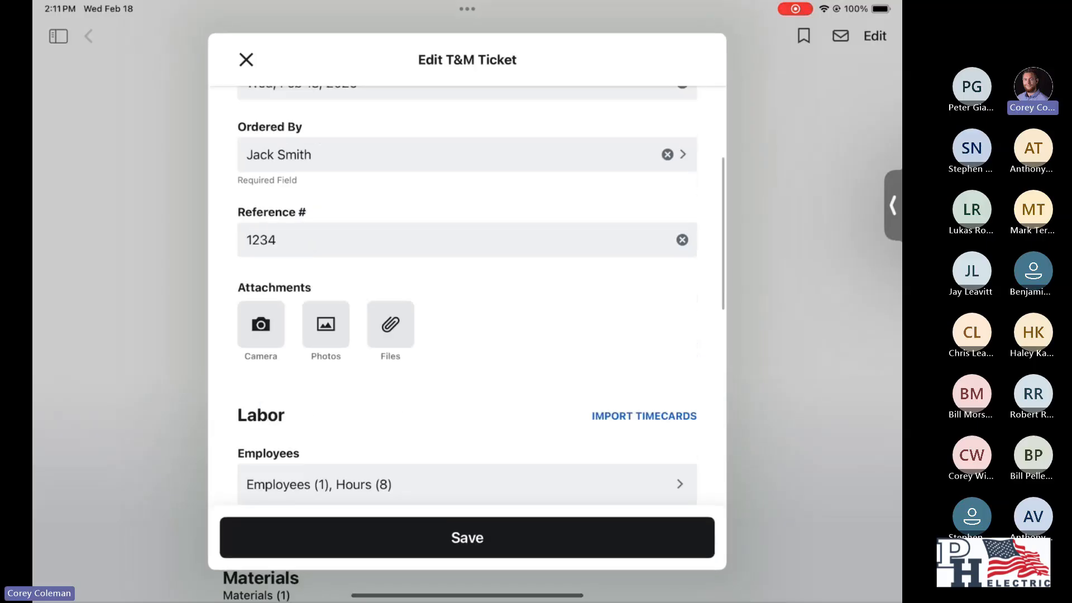
pyautogui.scroll(5, 466, 335)
pyautogui.scroll(-1, 467, 334)
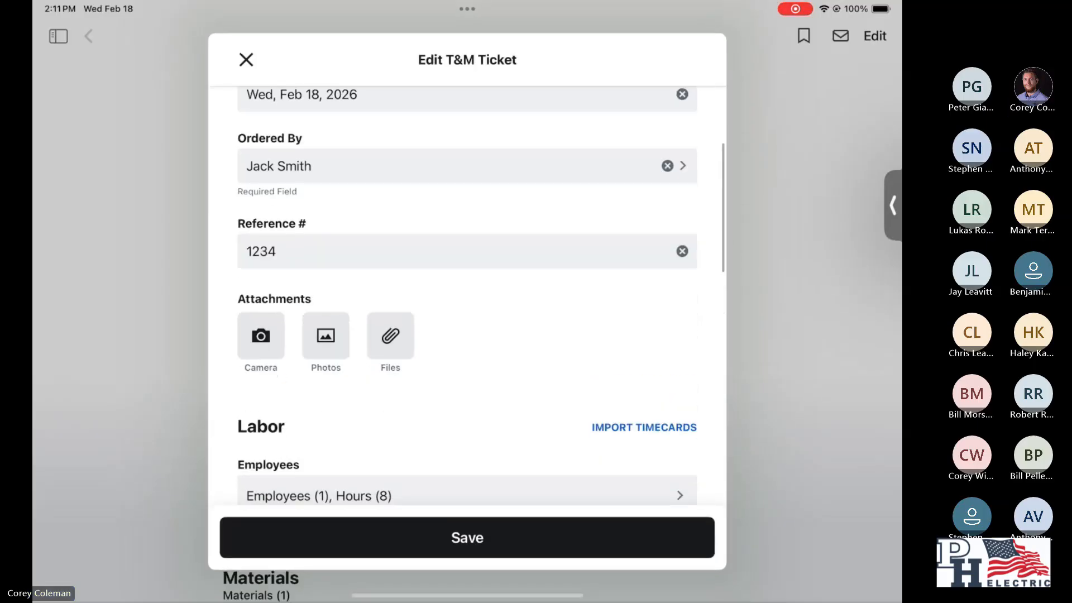
pyautogui.click(246, 60)
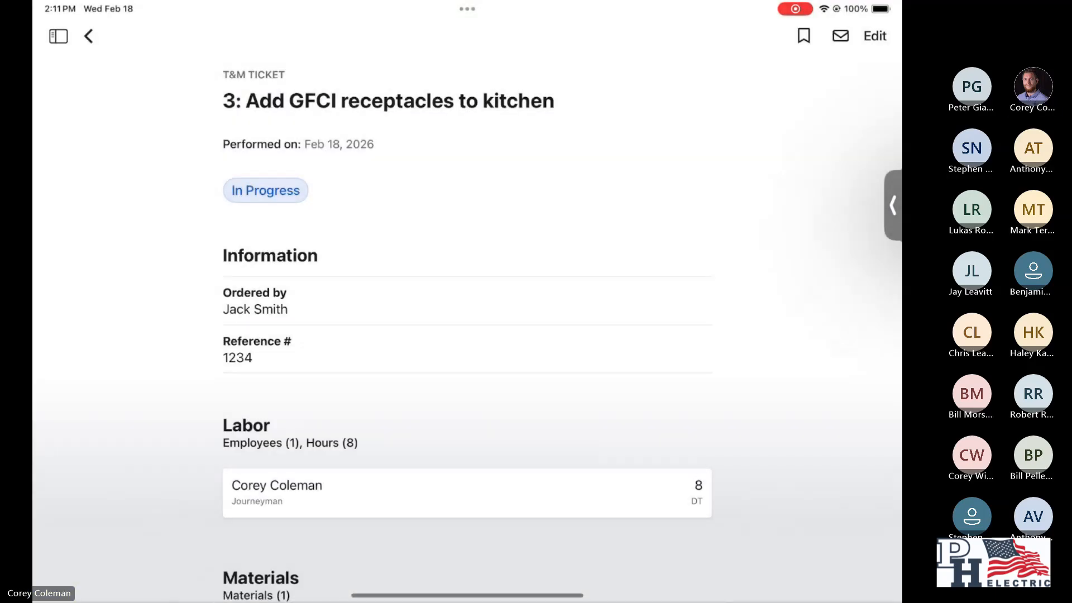
# - Bookmark the "Add GFCI receptacles to kitchen" ticket
pyautogui.click(803, 36)
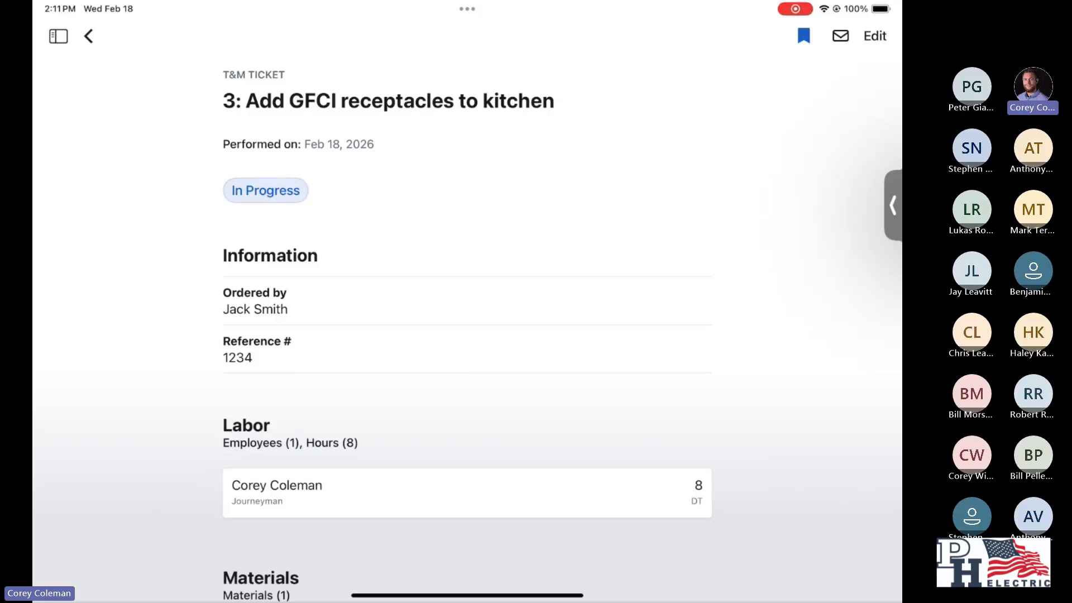
# - Examine the ticket's email form and its list of selectable recipients, and close it without sending
pyautogui.click(840, 36)
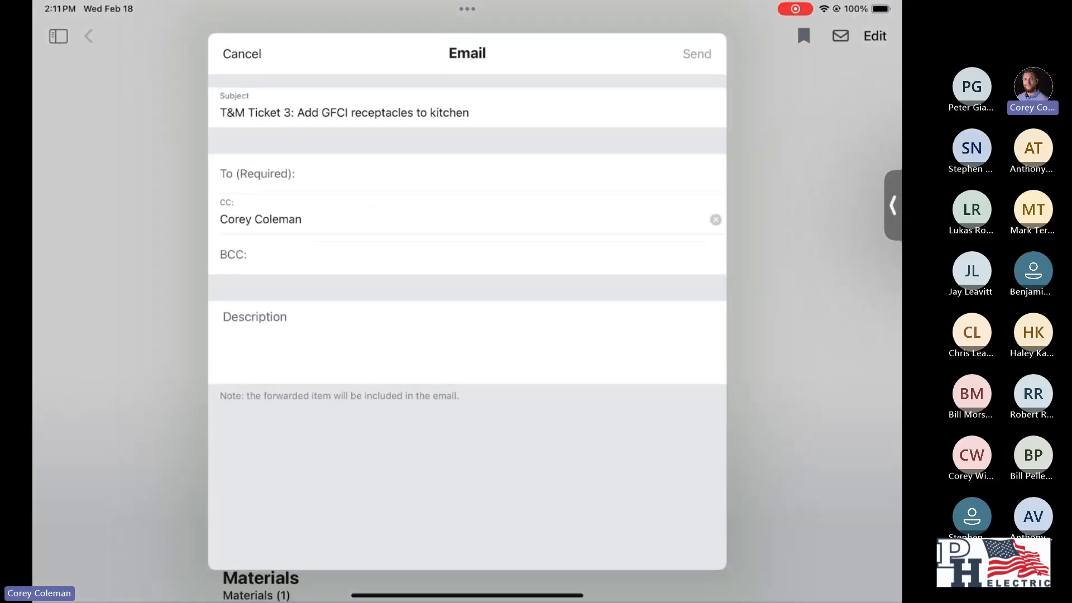
pyautogui.click(467, 174)
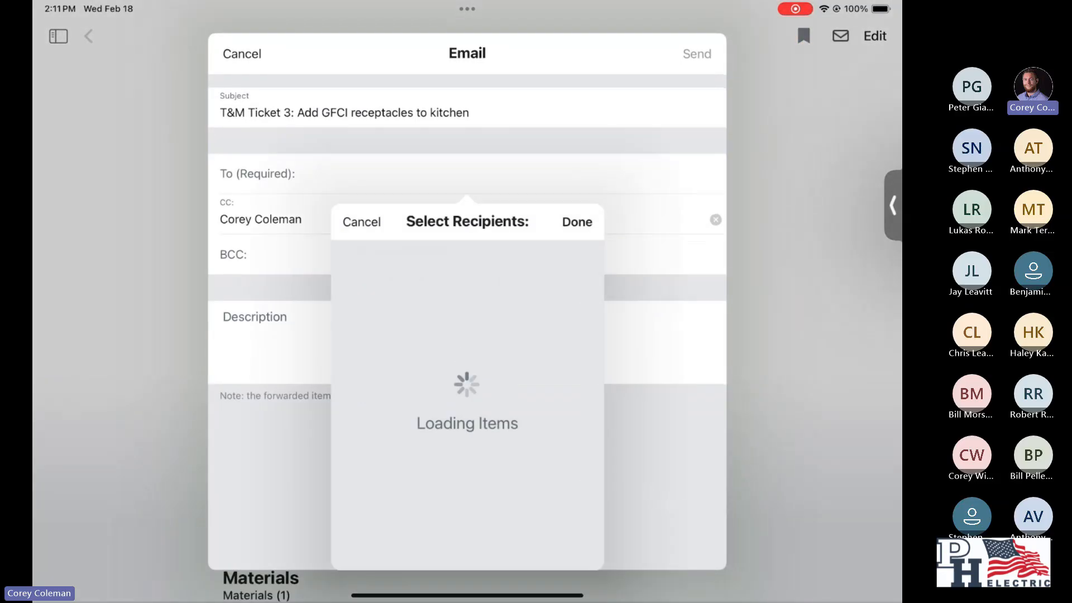
pyautogui.scroll(-10, 467, 441)
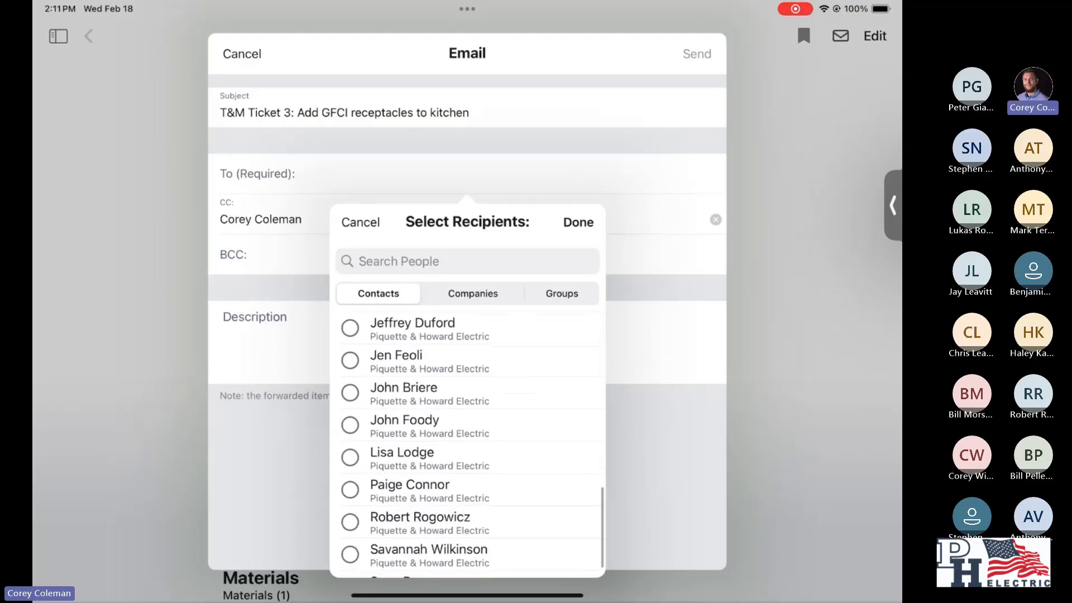
pyautogui.click(578, 222)
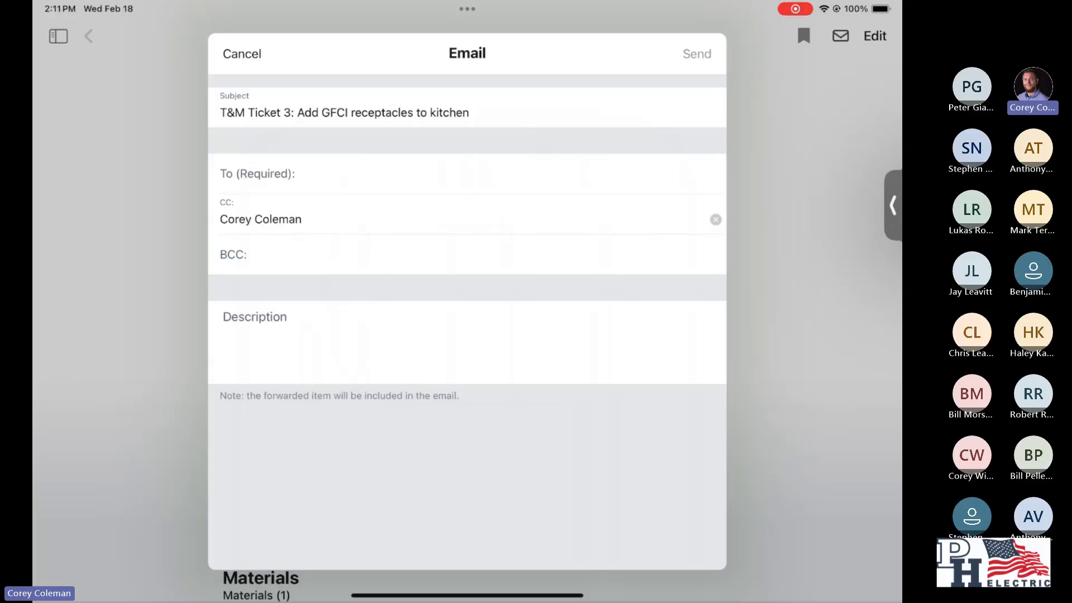
pyautogui.click(241, 54)
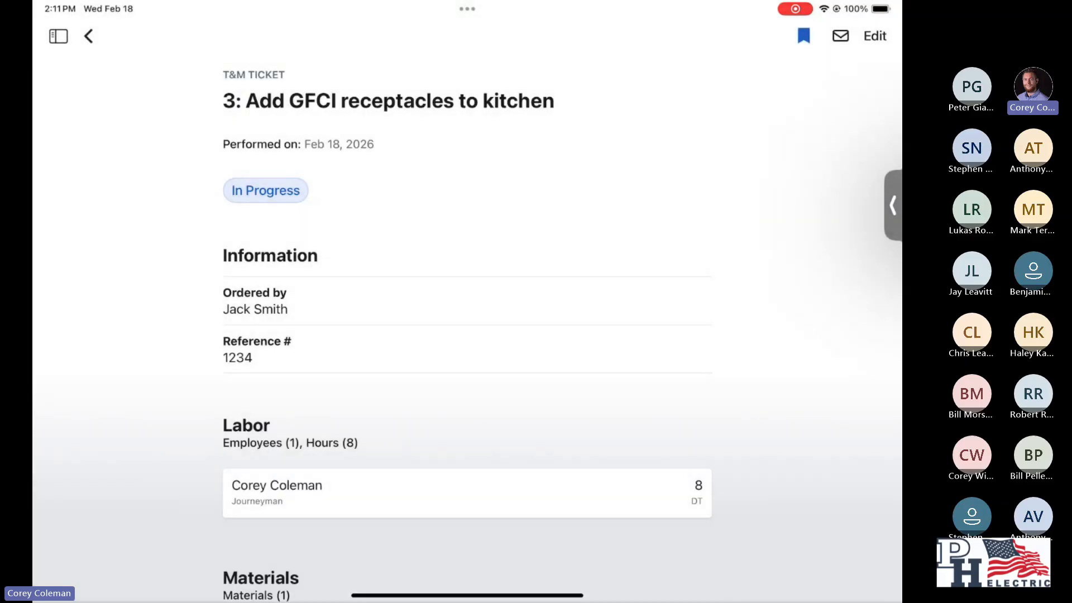
# - Sign the ticket's company signature by hand and submit it
pyautogui.scroll(-12, 467, 329)
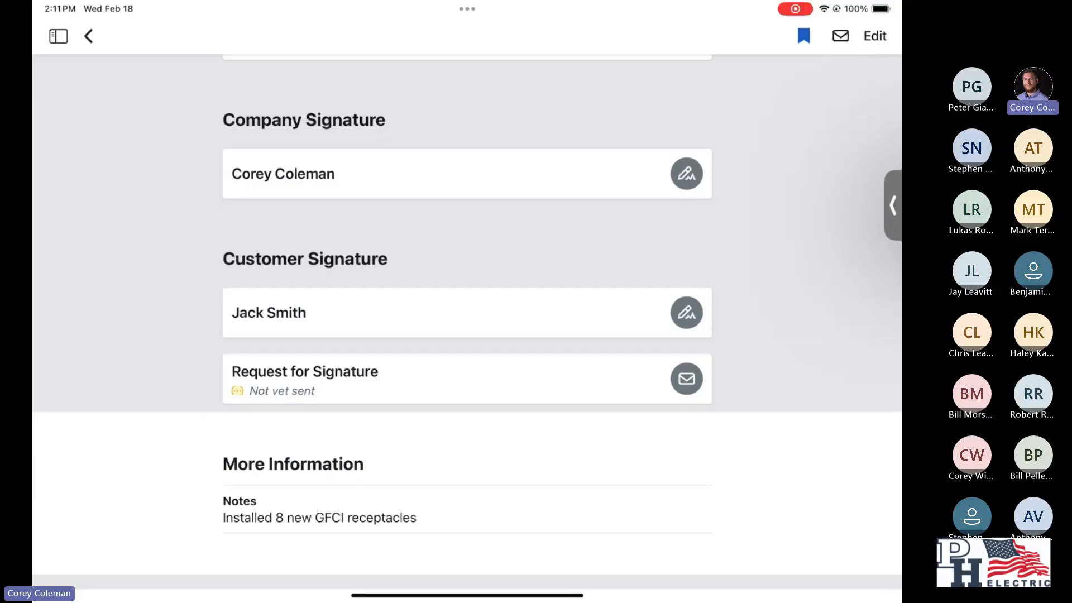
pyautogui.click(686, 173)
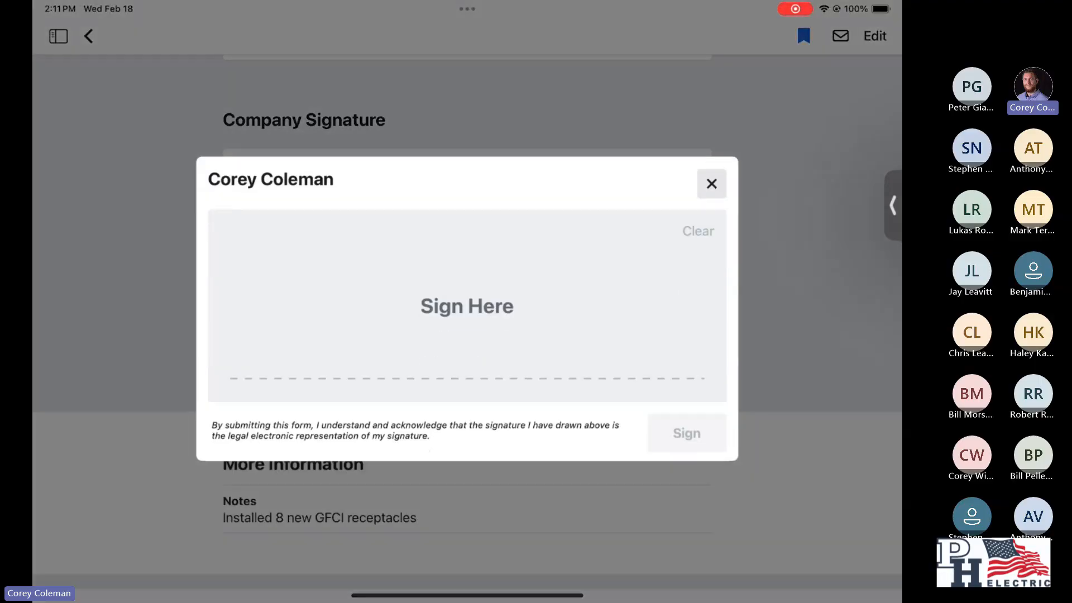
pyautogui.moveTo(329, 235)
pyautogui.mouseDown()
pyautogui.moveTo(287, 302)
pyautogui.moveTo(330, 329)
pyautogui.mouseUp()
pyautogui.moveTo(421, 279)
pyautogui.mouseDown()
pyautogui.moveTo(429, 357)
pyautogui.moveTo(554, 335)
pyautogui.mouseUp()
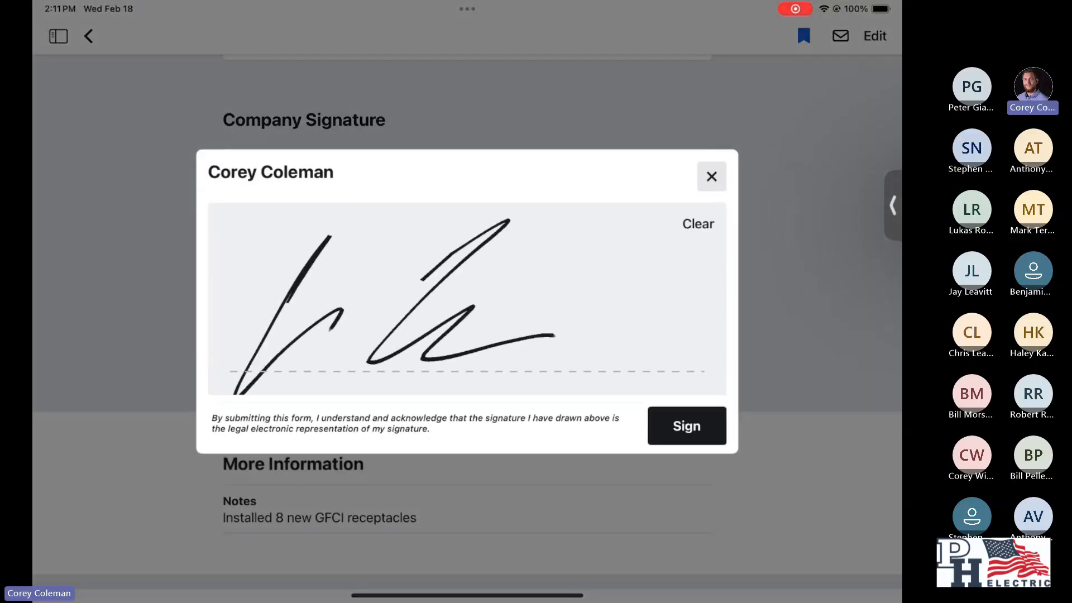
pyautogui.click(686, 426)
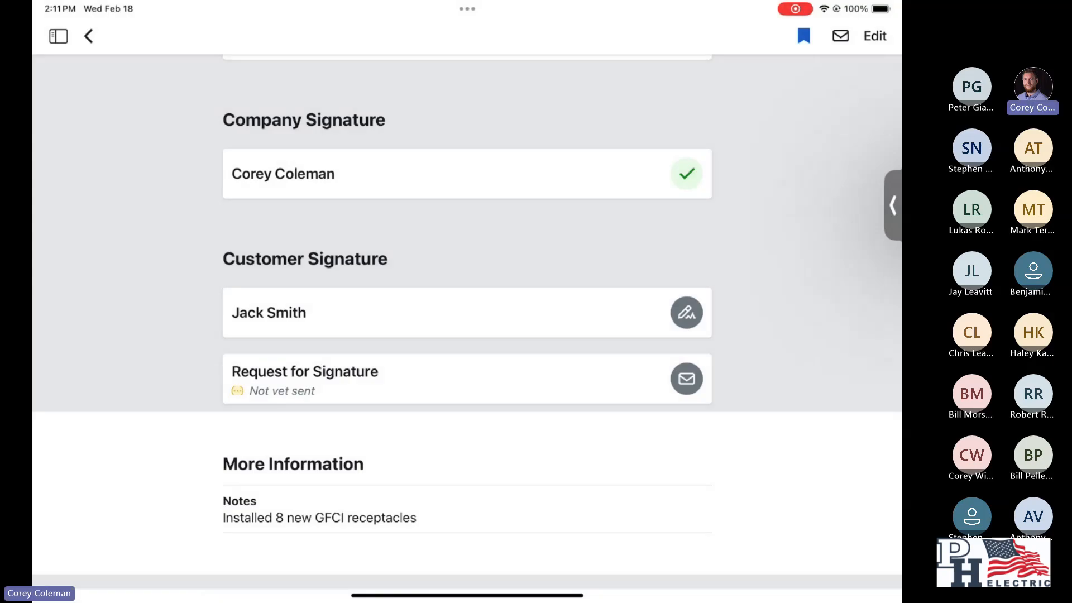
pyautogui.scroll(5, 466, 320)
pyautogui.scroll(-5, 466, 319)
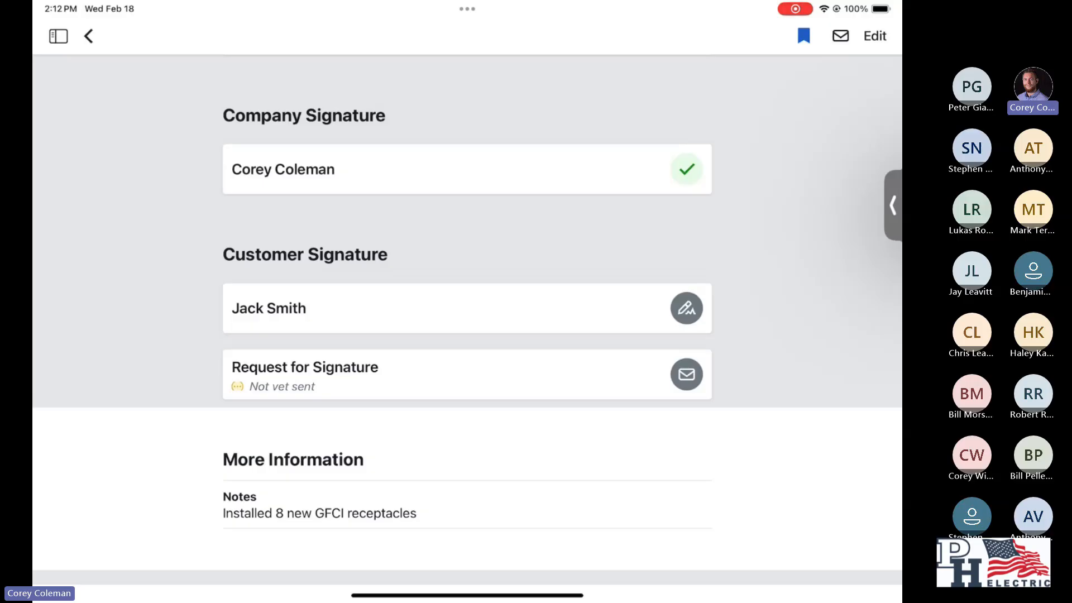
pyautogui.click(686, 308)
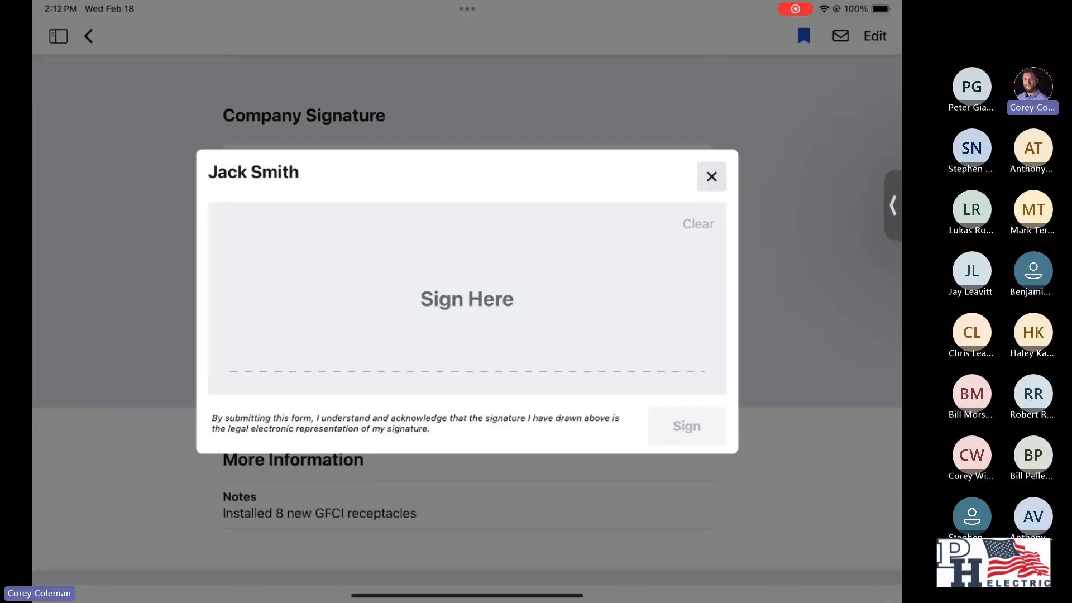
pyautogui.moveTo(289, 251); pyautogui.dragTo(359, 211)
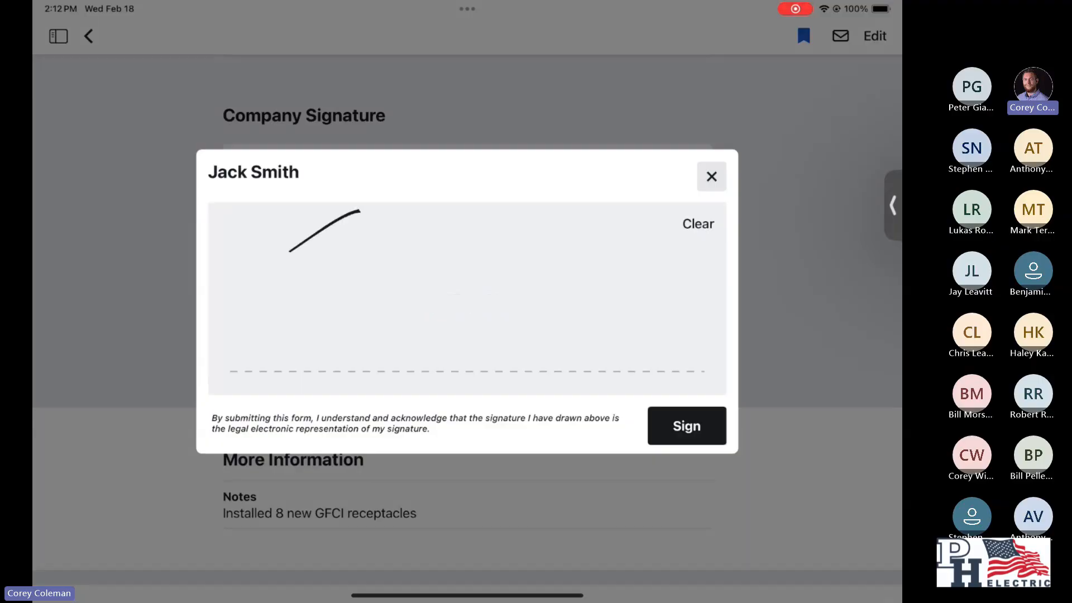
pyautogui.moveTo(311, 286); pyautogui.dragTo(258, 311)
pyautogui.moveTo(367, 319)
pyautogui.mouseDown()
pyautogui.moveTo(385, 348)
pyautogui.moveTo(423, 355)
pyautogui.mouseUp()
pyautogui.moveTo(443, 280); pyautogui.dragTo(434, 353)
pyautogui.moveTo(492, 269); pyautogui.dragTo(547, 381)
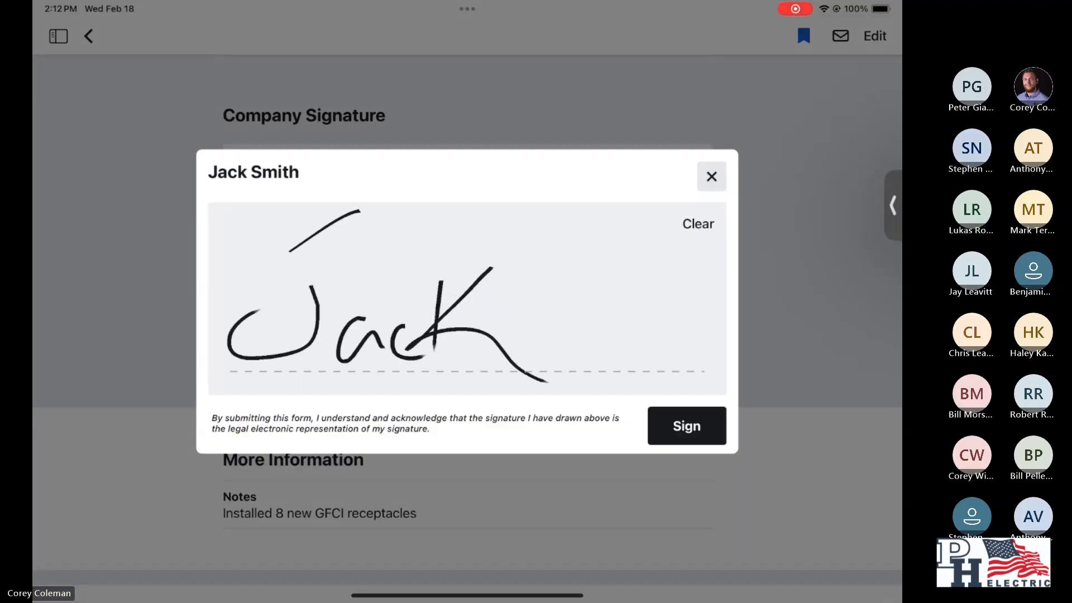
pyautogui.click(712, 176)
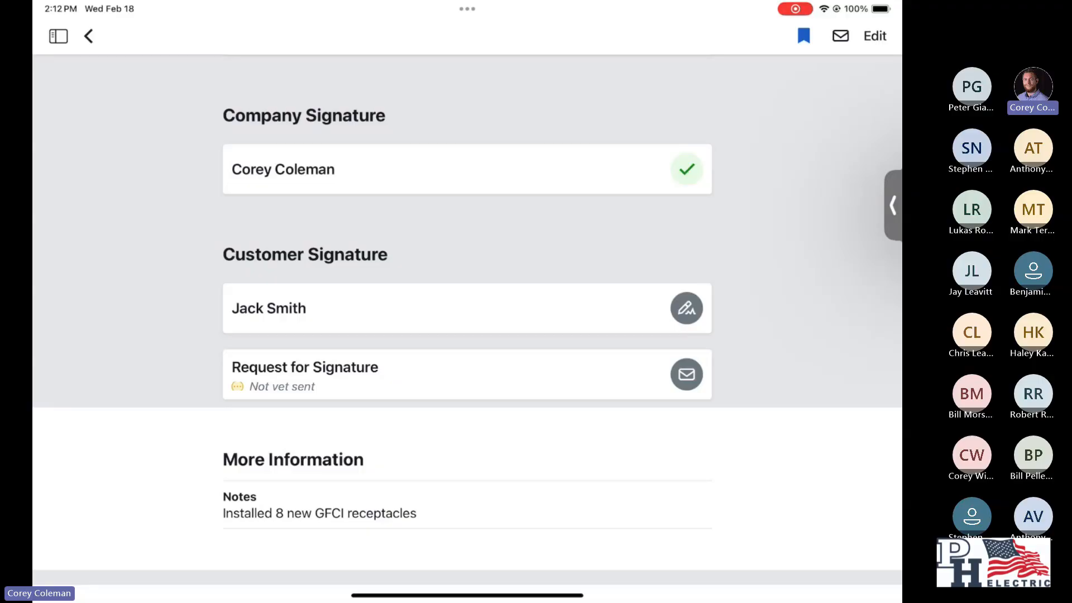
pyautogui.click(686, 375)
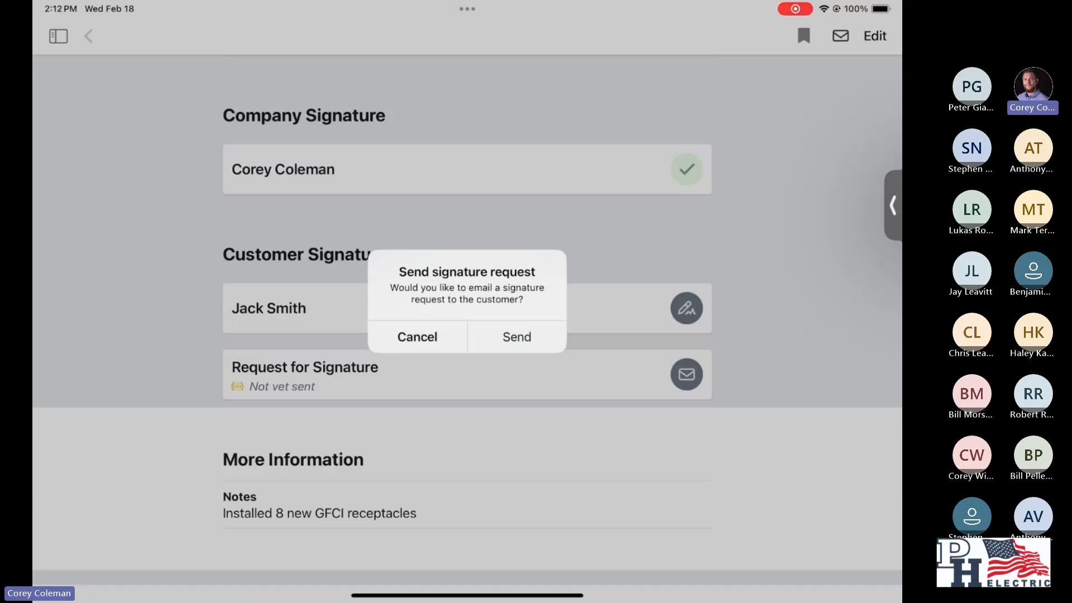
pyautogui.click(417, 336)
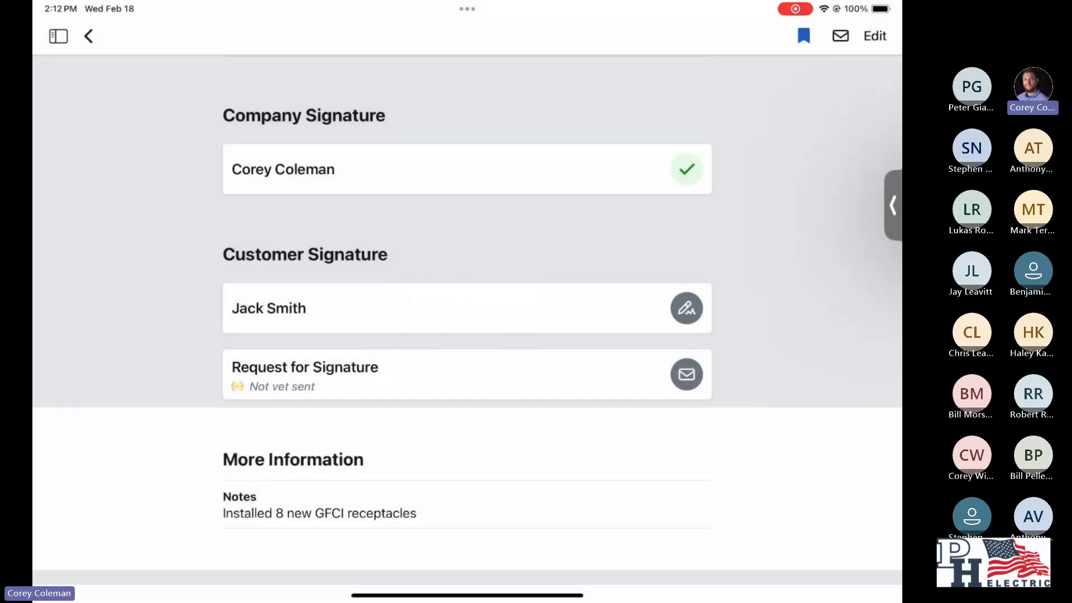
# - Sign the ticket's customer signature by hand and submit it
pyautogui.click(686, 308)
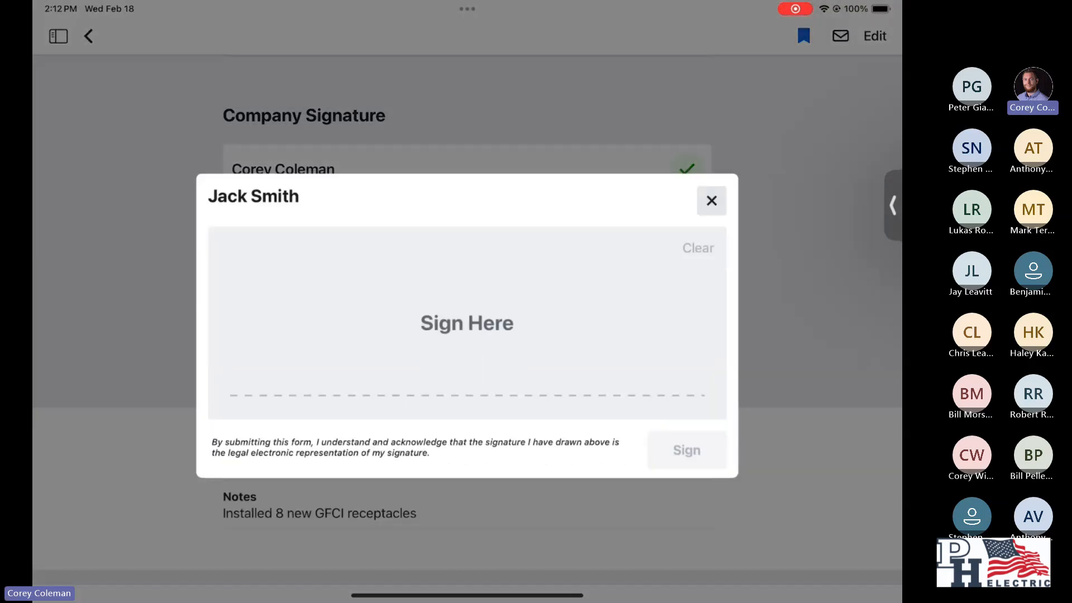
pyautogui.moveTo(323, 235); pyautogui.dragTo(396, 208)
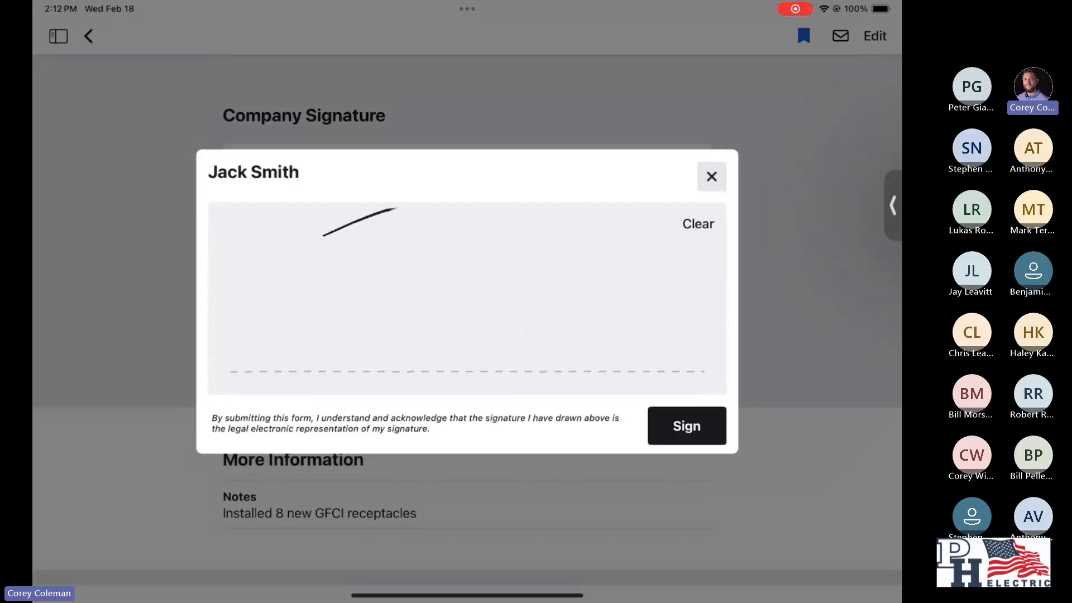
pyautogui.moveTo(355, 243)
pyautogui.mouseDown()
pyautogui.moveTo(278, 289)
pyautogui.moveTo(423, 357)
pyautogui.moveTo(564, 370)
pyautogui.mouseUp()
pyautogui.click(686, 426)
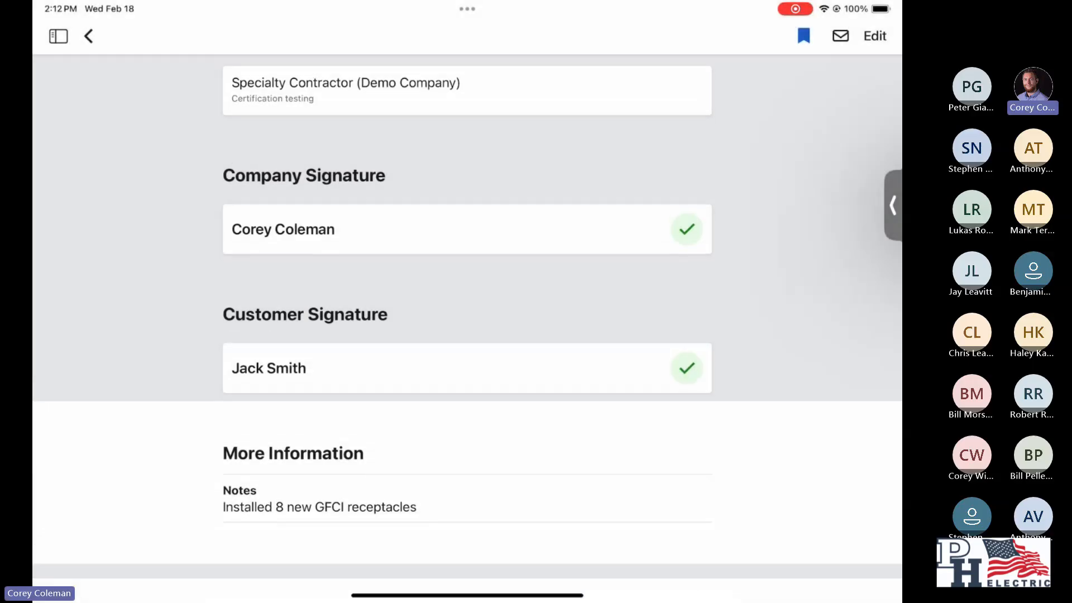
# - Review the signed ticket's status, materials, subcontractor and signature sections, and return to the T&M ticket list
pyautogui.scroll(12, 468, 328)
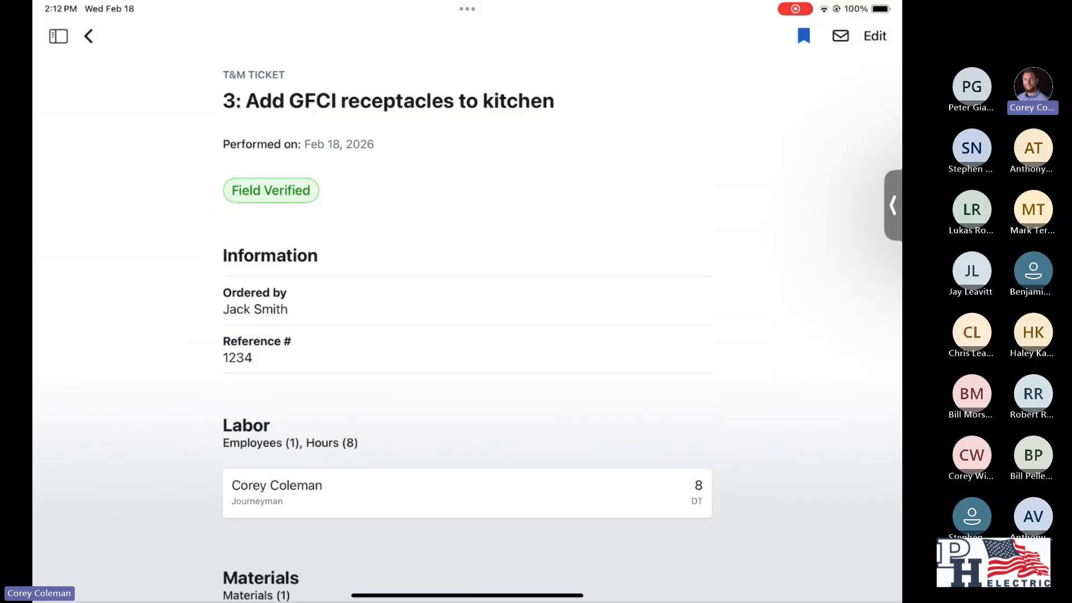
pyautogui.scroll(-15, 467, 328)
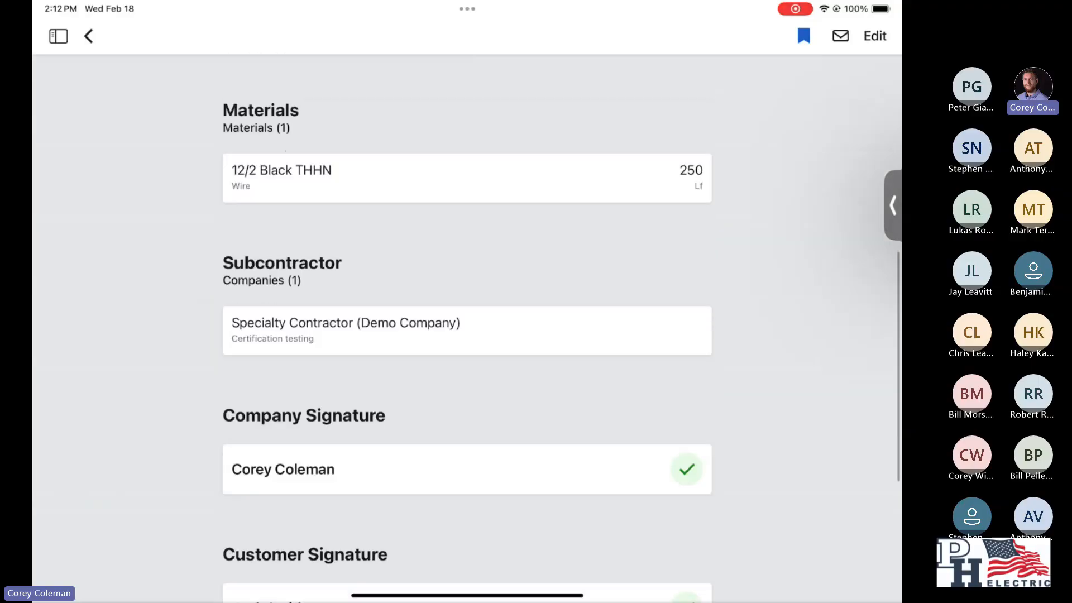
pyautogui.scroll(15, 467, 328)
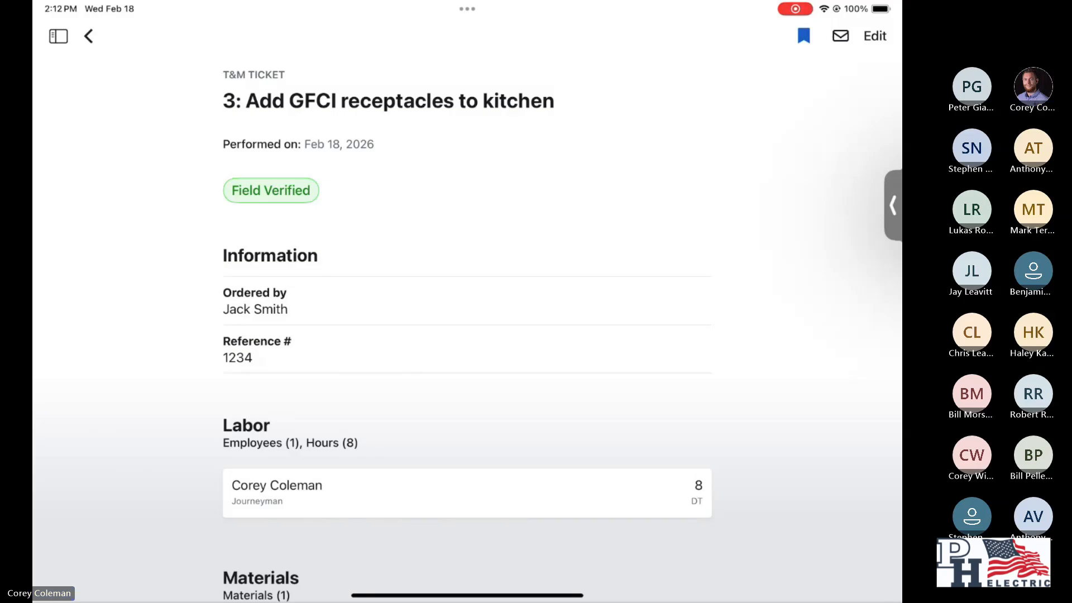
pyautogui.click(88, 36)
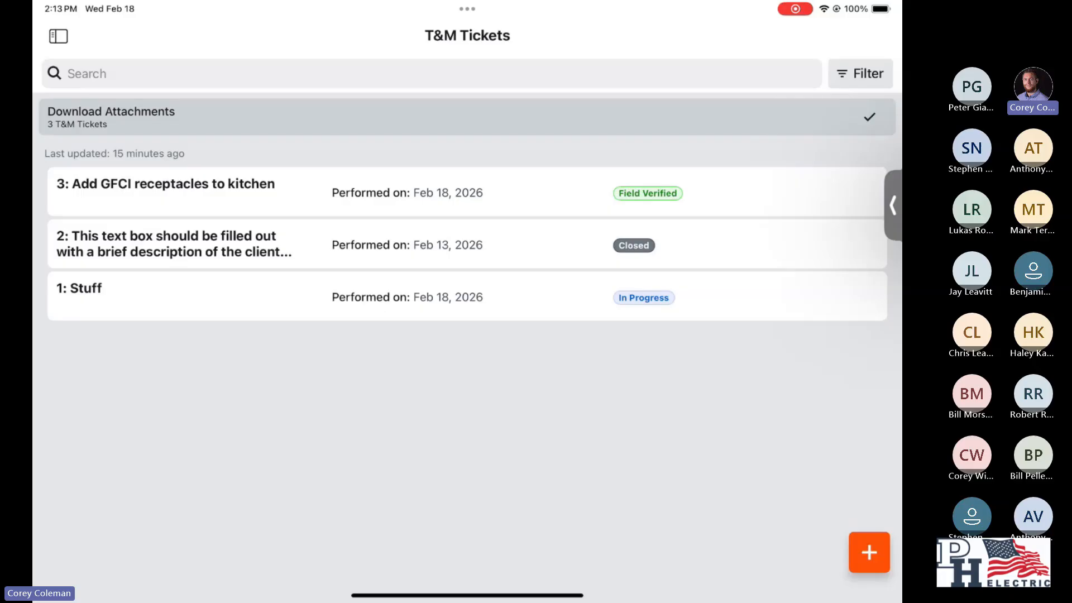
# - Show the project tools list beside the tickets and filter the T&M tickets to the Field Verified status
pyautogui.click(58, 37)
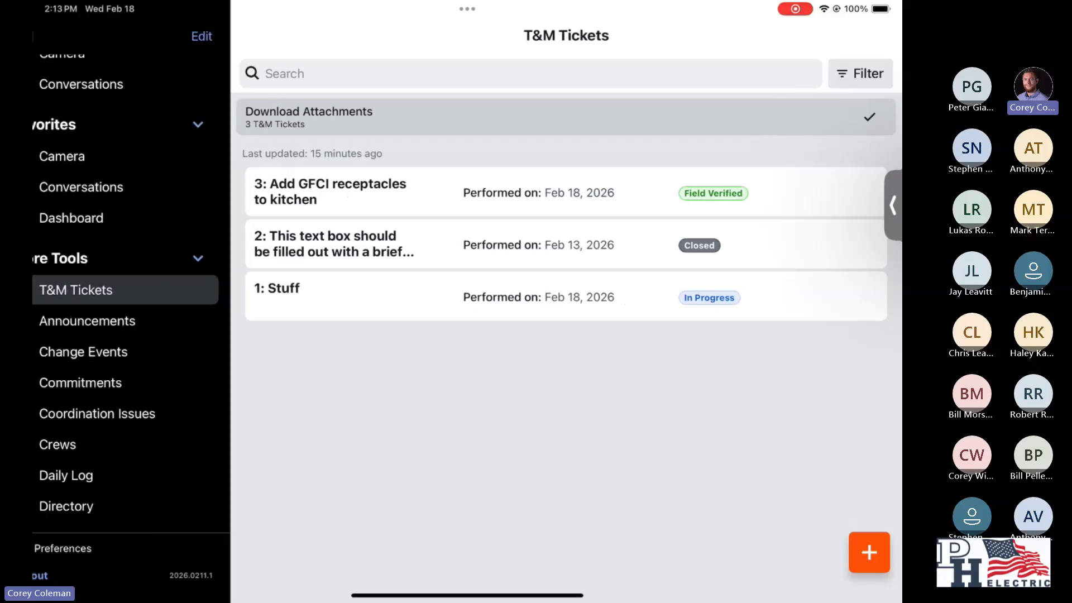
pyautogui.scroll(1, 151, 290)
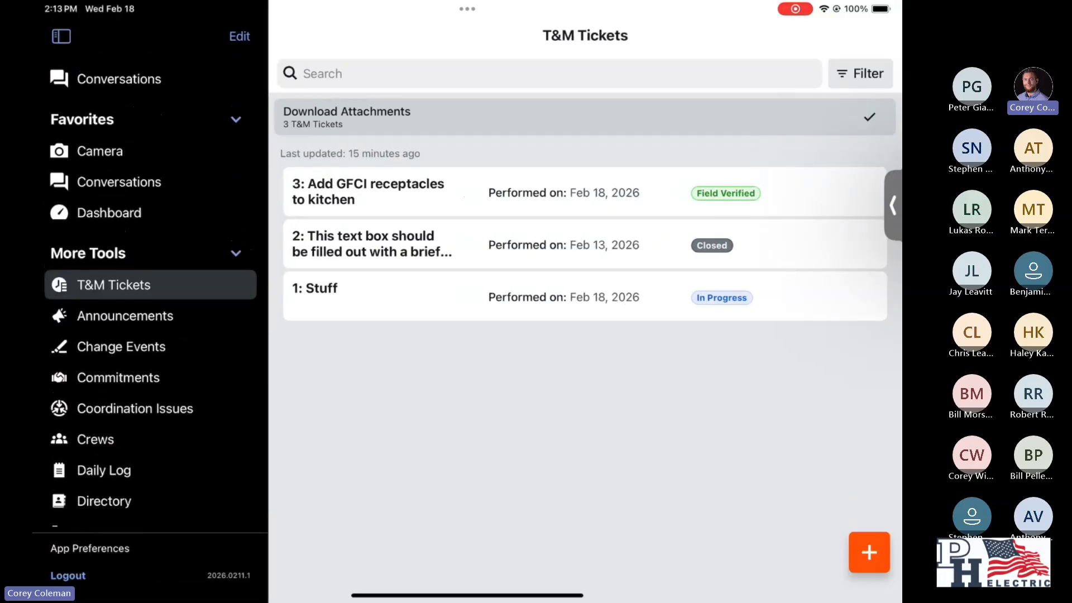
pyautogui.scroll(-2, 151, 291)
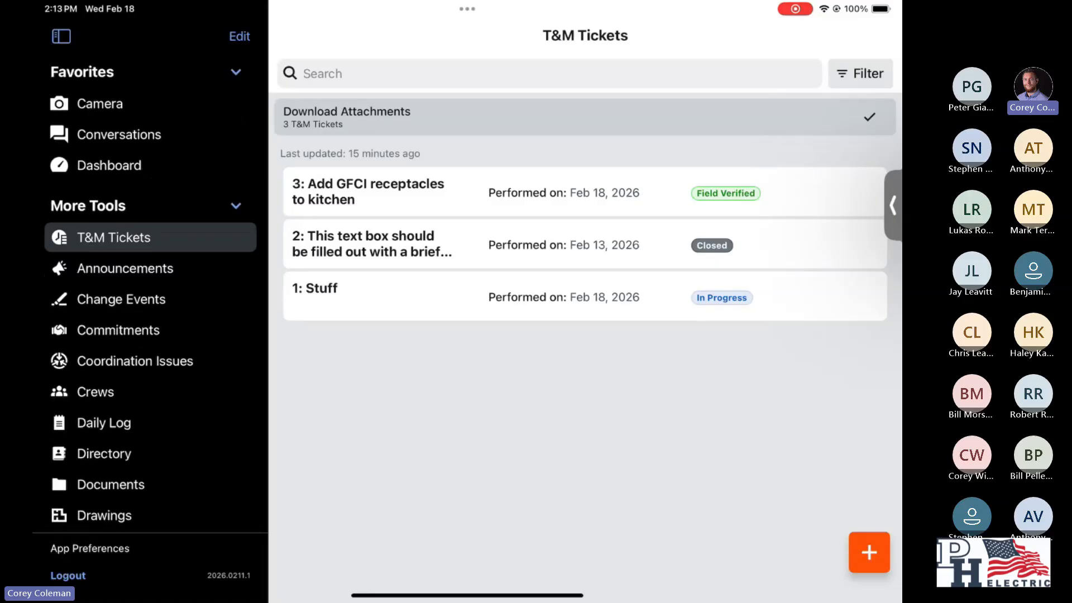
pyautogui.click(859, 73)
pyautogui.click(466, 144)
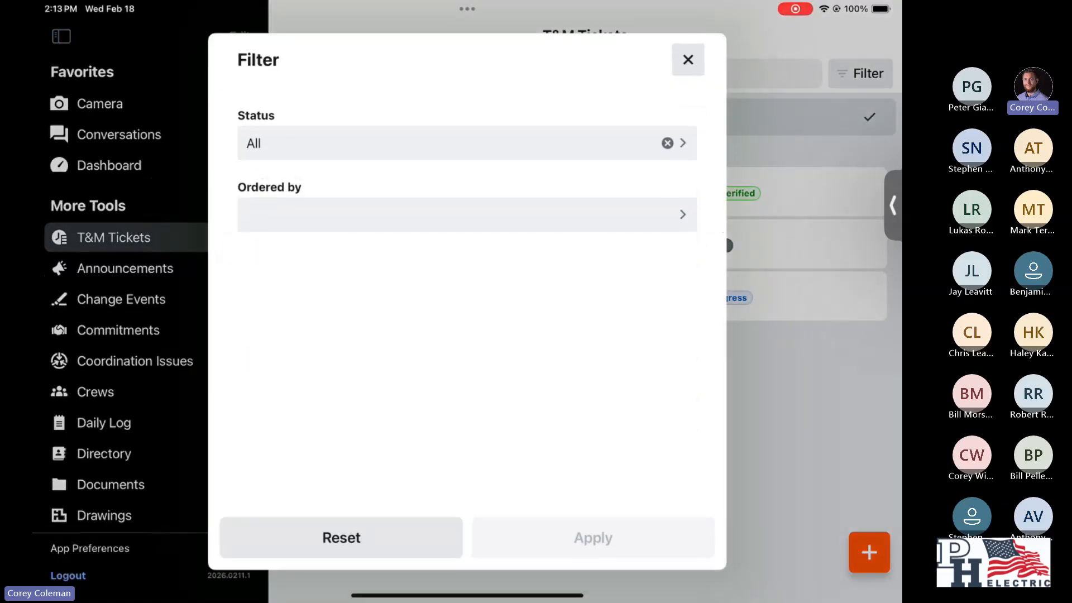
pyautogui.click(256, 294)
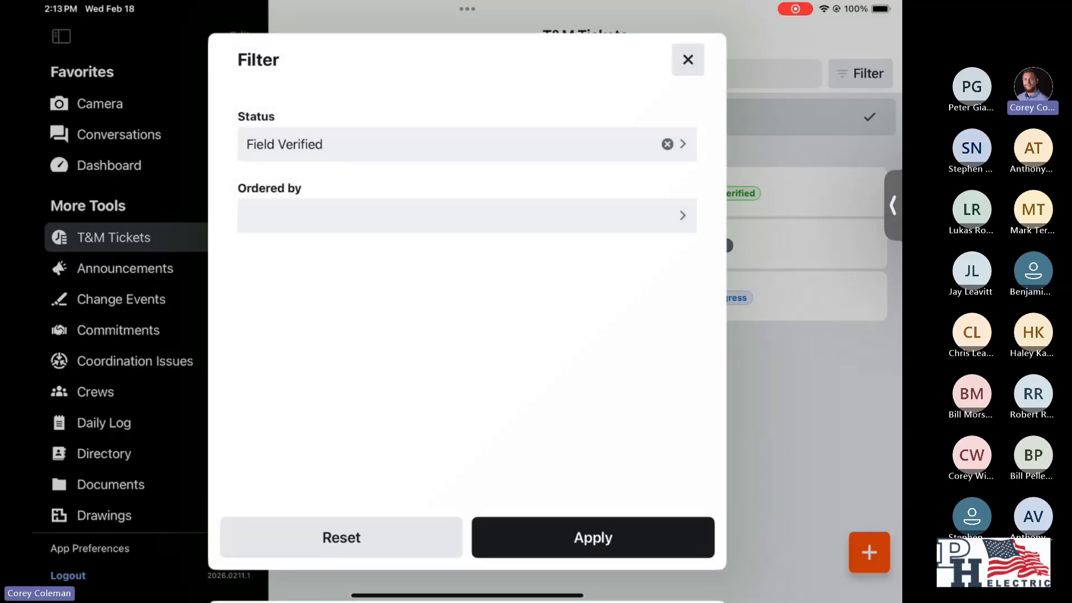
pyautogui.click(593, 536)
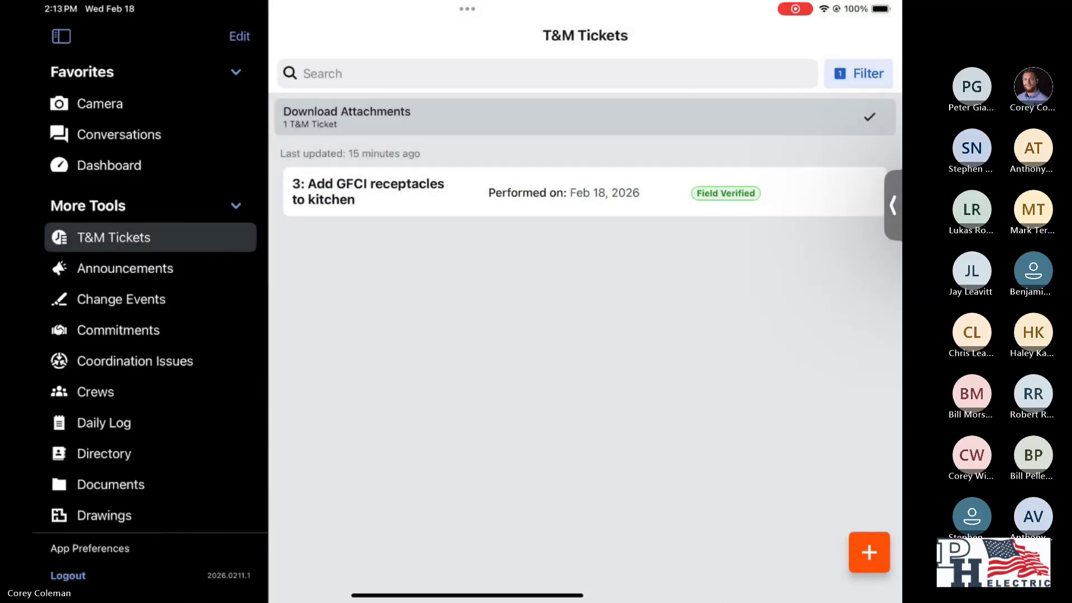
# - Open the field-verified ticket for adding GFCI receptacles to the kitchen and bookmark it
pyautogui.click(859, 74)
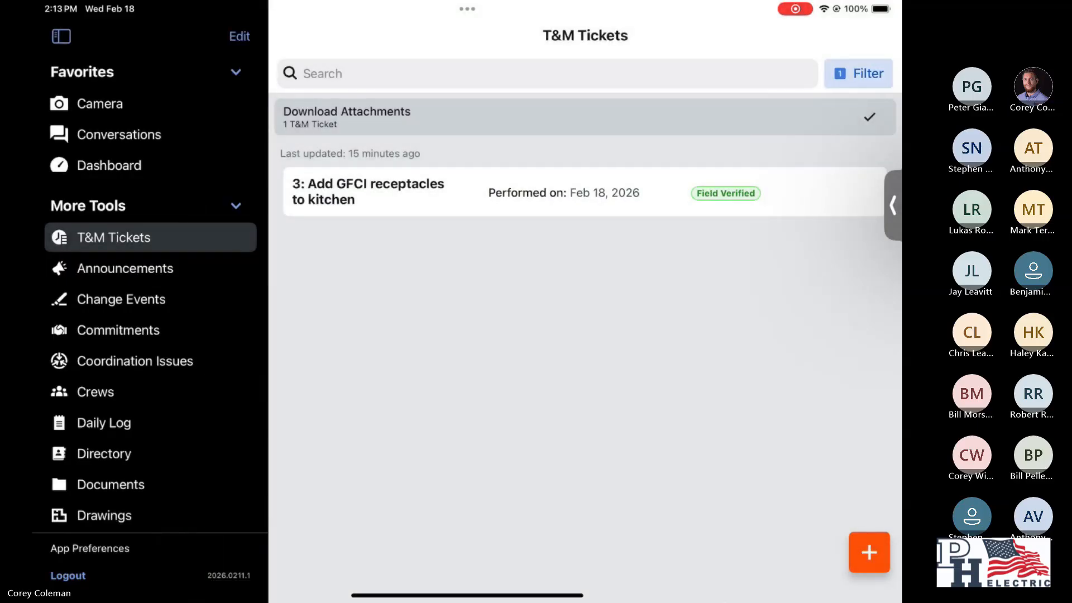
pyautogui.click(687, 59)
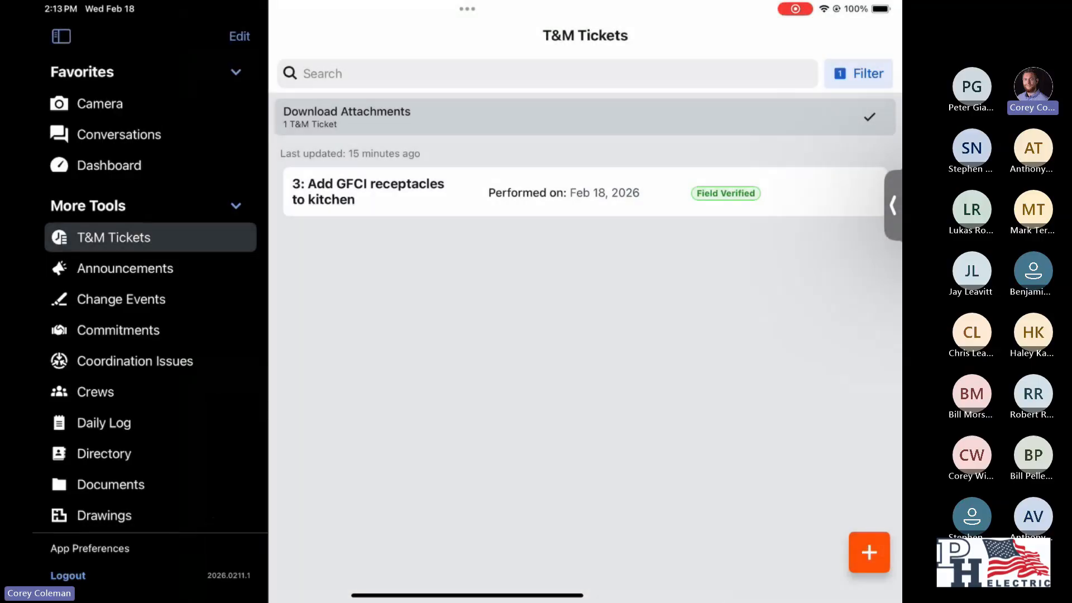
pyautogui.click(369, 192)
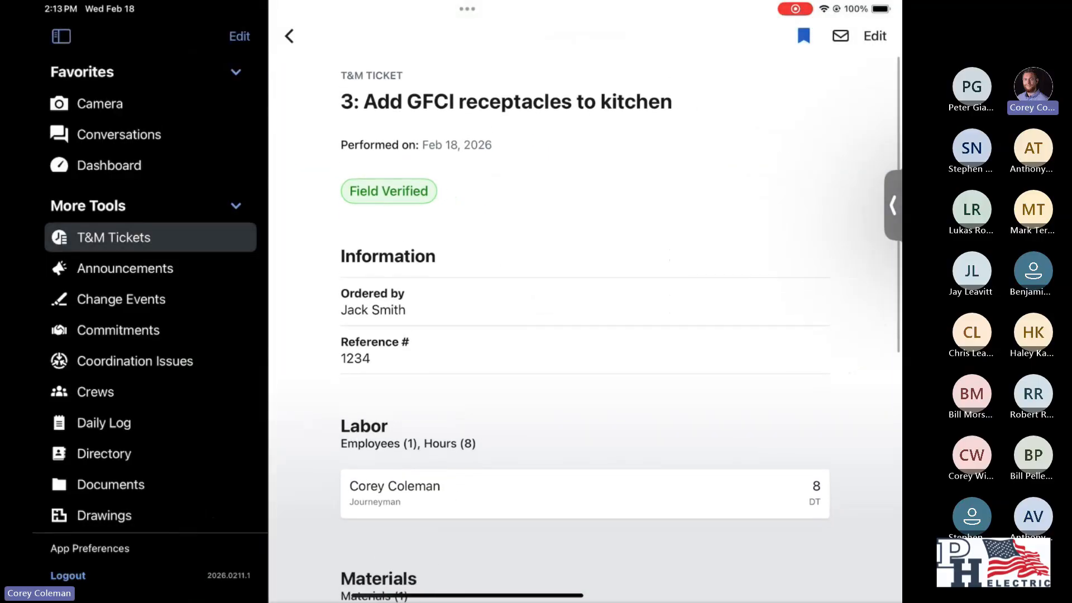
pyautogui.click(803, 36)
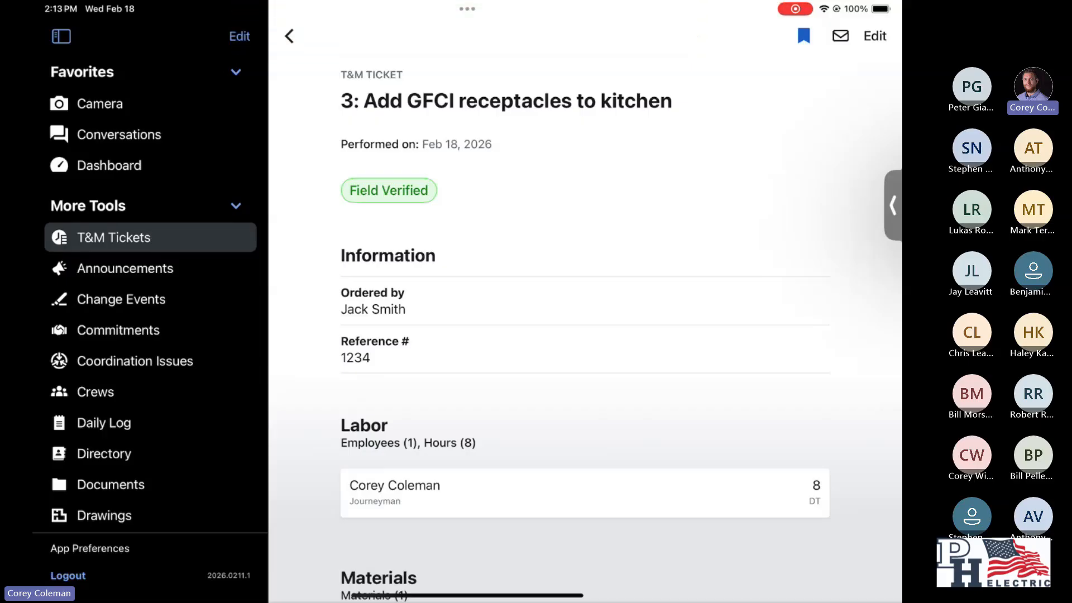
# - Go to the project's tools overview and open the GFCI receptacles ticket from the bookmarks
pyautogui.scroll(4, 150, 301)
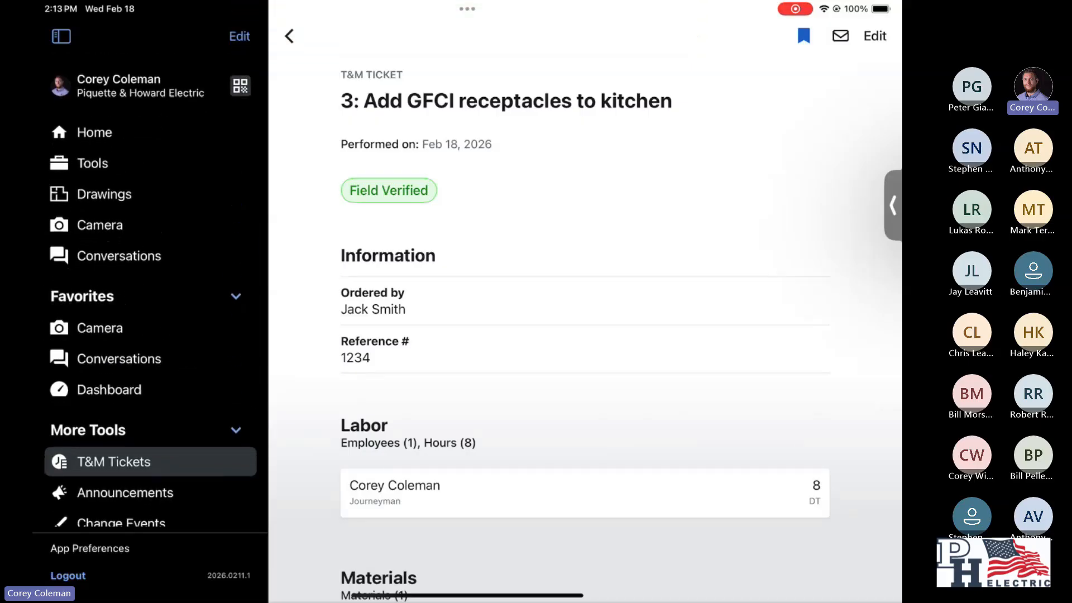
pyautogui.click(93, 163)
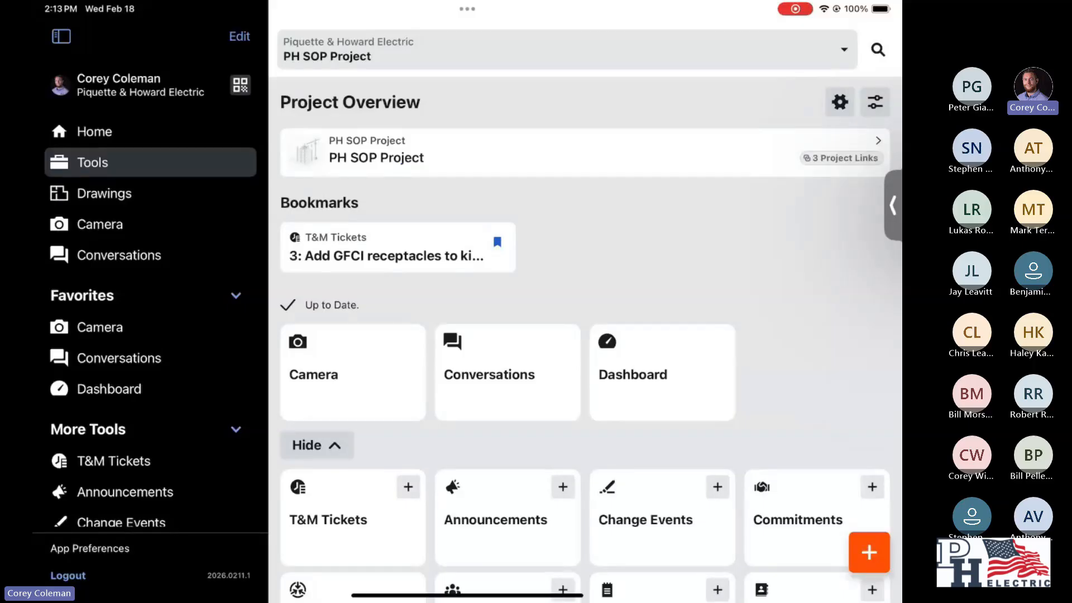
pyautogui.scroll(-1, 585, 339)
pyautogui.scroll(1, 584, 339)
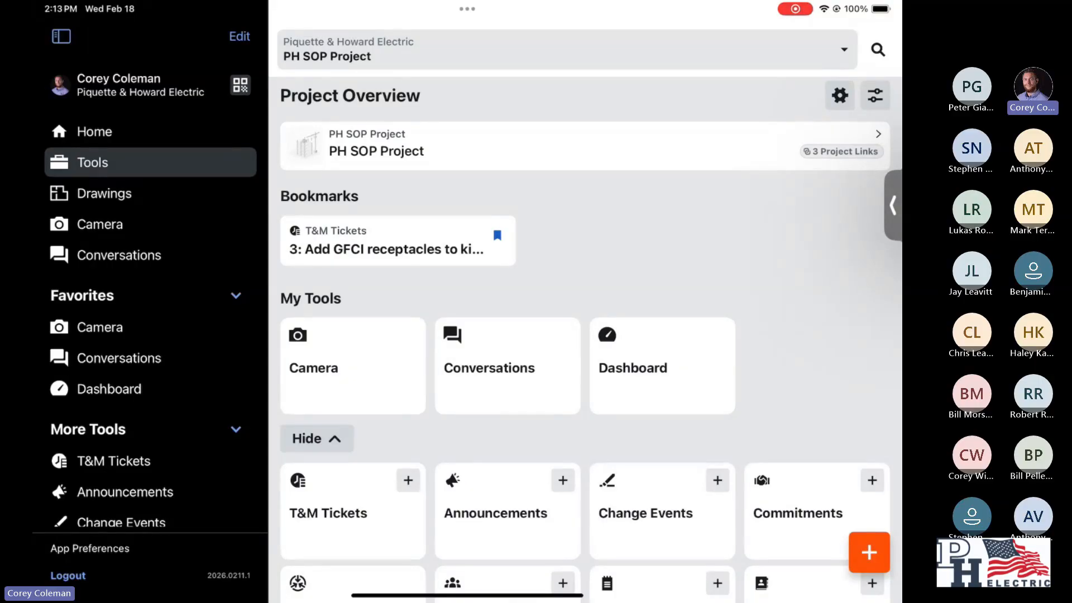
pyautogui.click(386, 240)
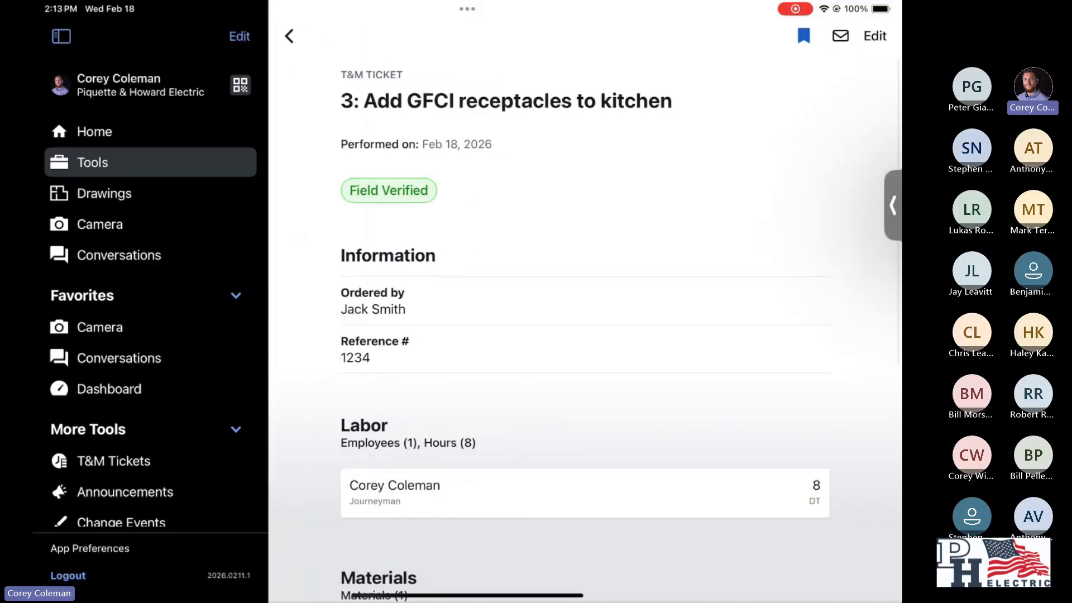
# - Review the ticket's labor, materials, subcontractor, signature and notes sections
pyautogui.scroll(-5, 585, 328)
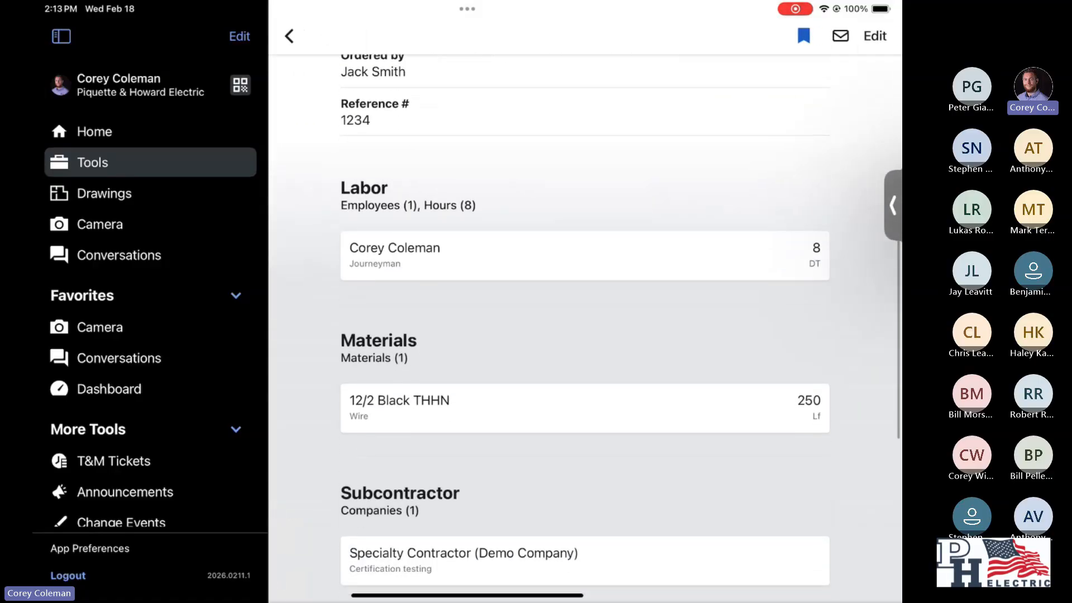
pyautogui.scroll(-8, 585, 328)
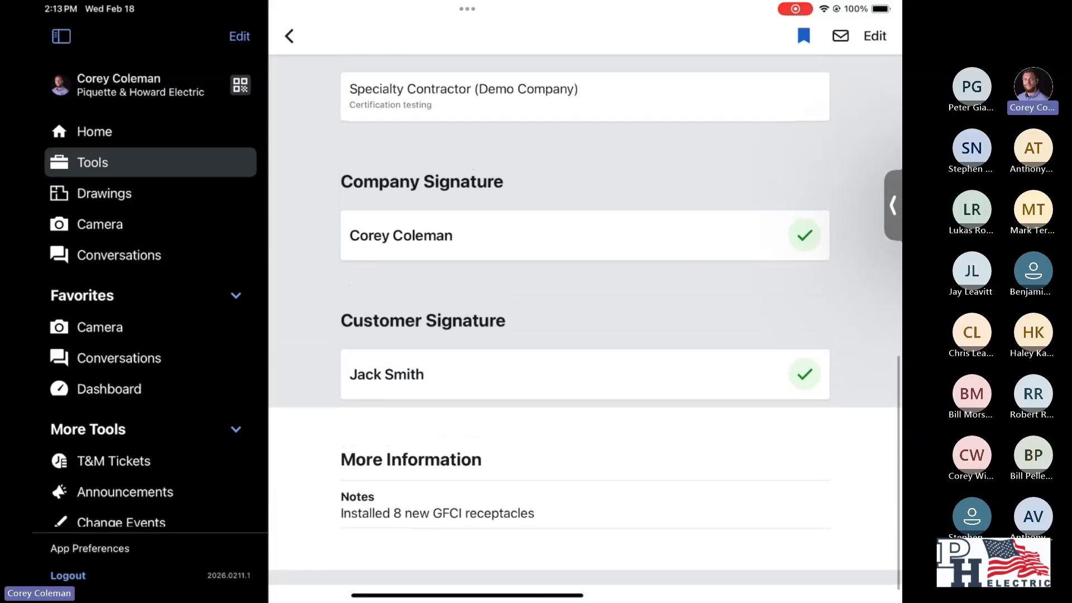
pyautogui.scroll(2, 585, 328)
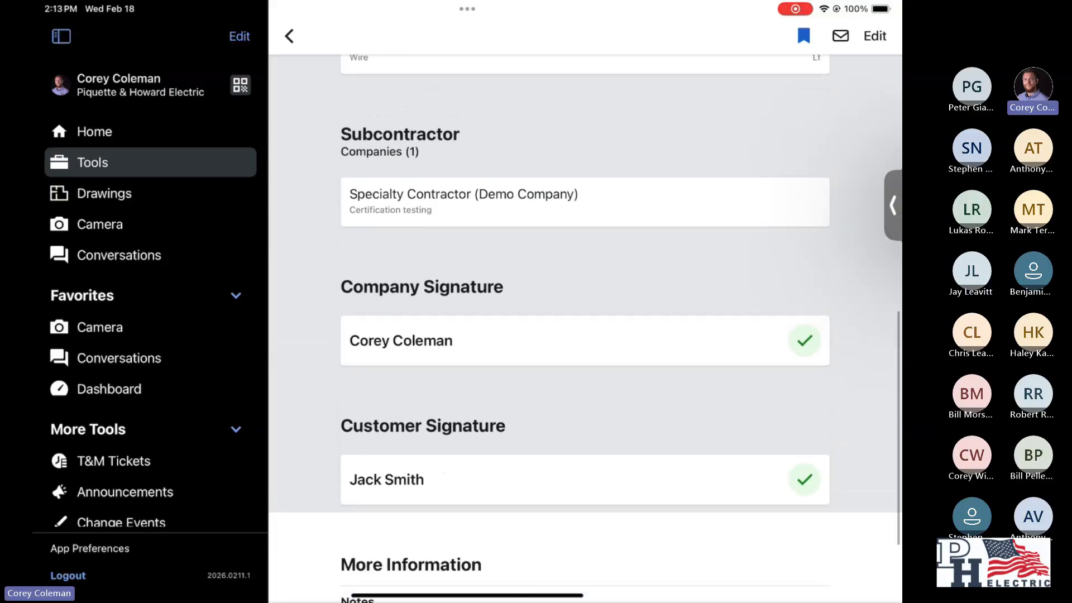
pyautogui.scroll(2, 585, 328)
pyautogui.scroll(2, 585, 329)
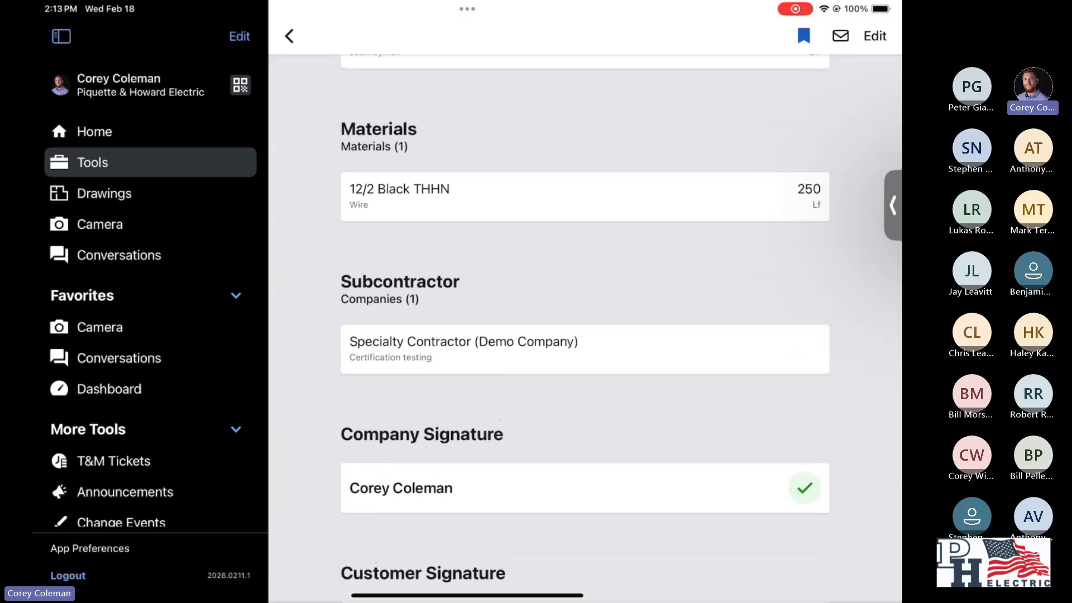
pyautogui.scroll(1, 585, 328)
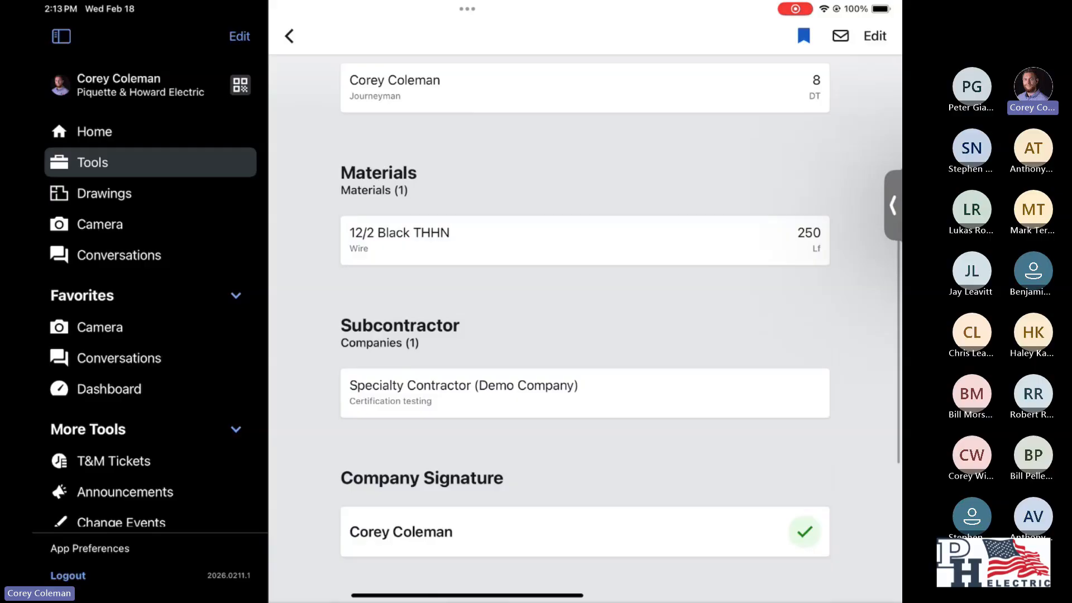
# - Start editing the approved ticket and enter a new material named Receptacles with the description GFCI
pyautogui.click(875, 37)
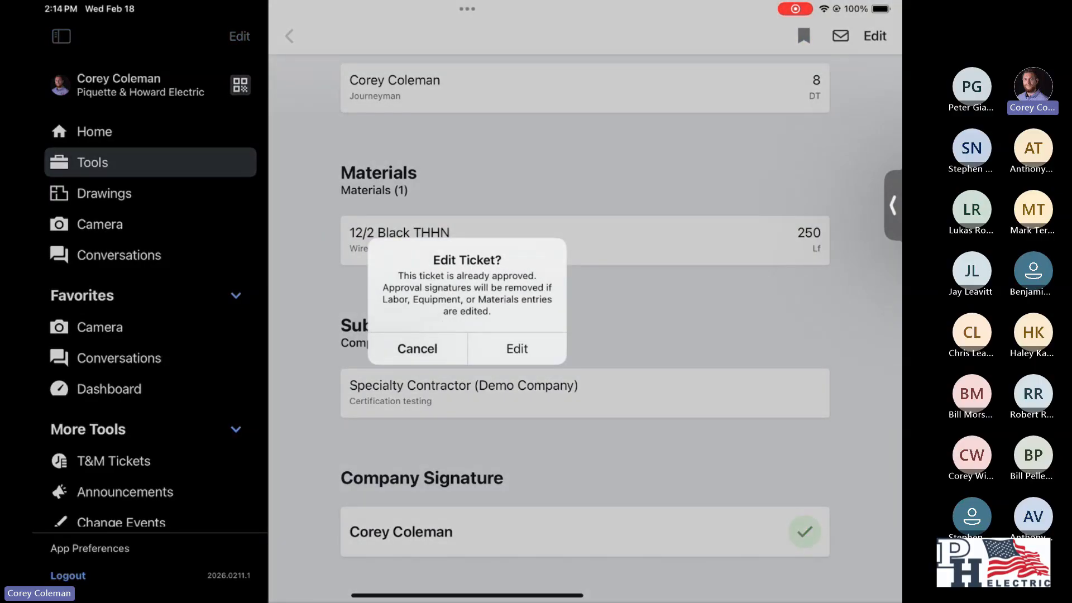
pyautogui.click(517, 348)
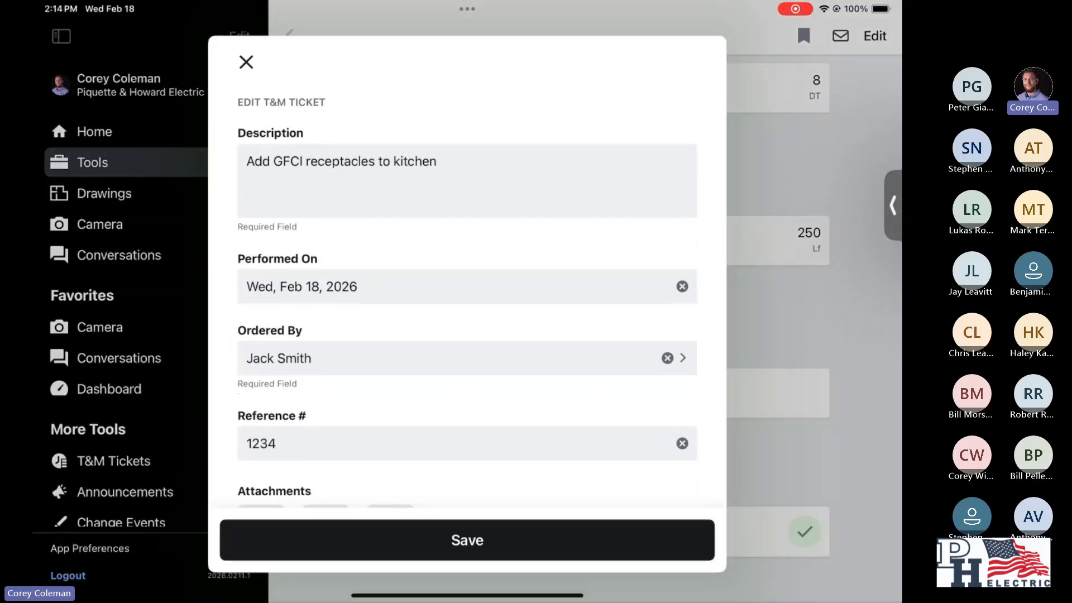
pyautogui.scroll(-10, 467, 296)
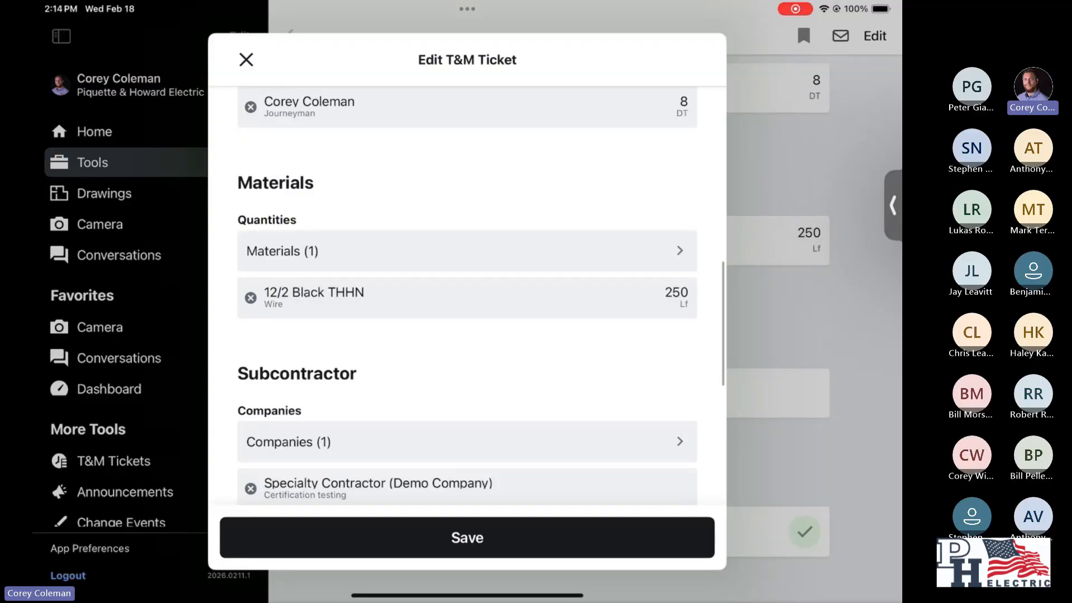
pyautogui.click(467, 252)
pyautogui.click(467, 145)
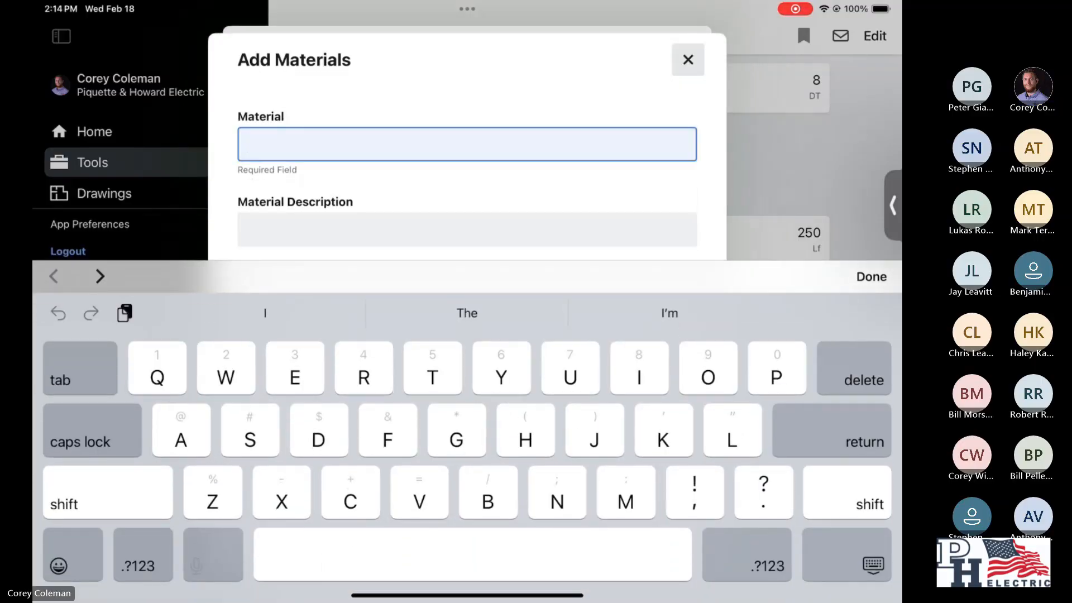
pyautogui.write('Receptacles')
pyautogui.press('Tab')
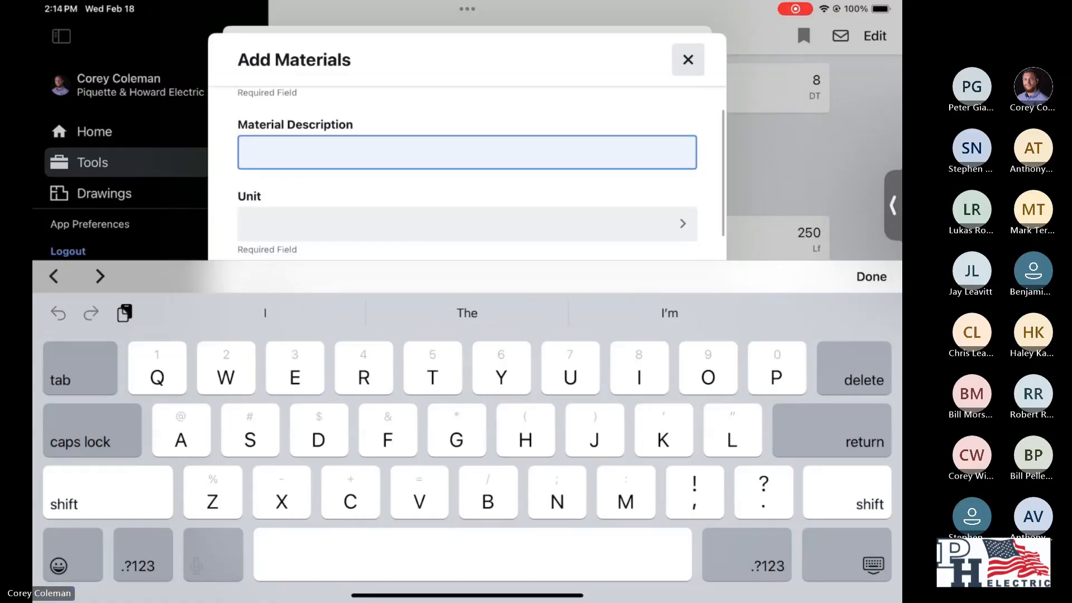
pyautogui.write('GFCI')
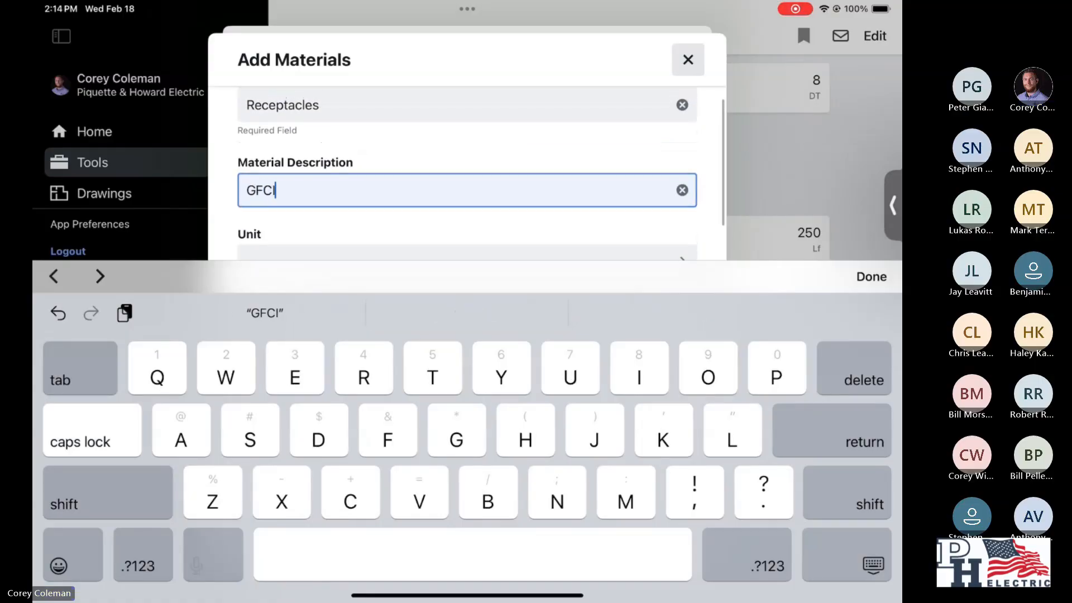
# - Set the new material's unit to ea and quantity to 8, apply it and save the ticket
pyautogui.click(872, 276)
pyautogui.click(467, 302)
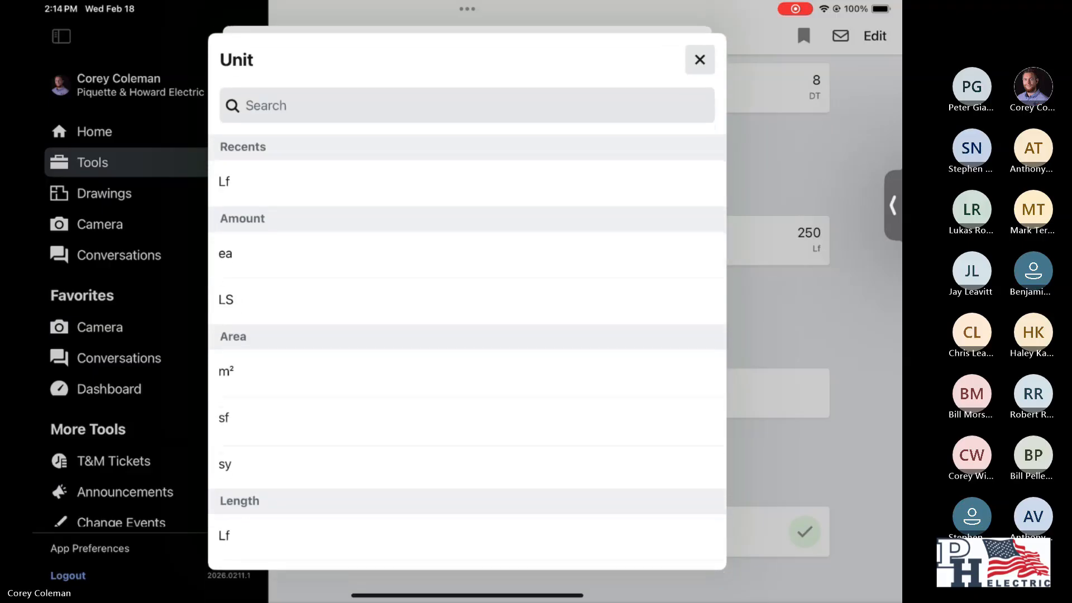
pyautogui.click(225, 253)
pyautogui.click(466, 385)
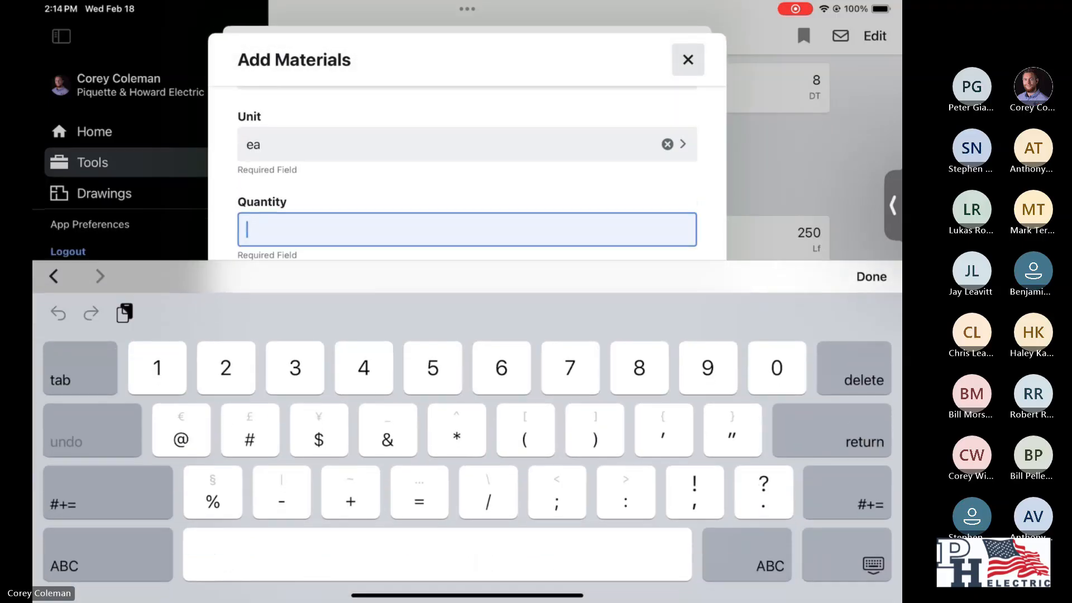
pyautogui.write('8')
pyautogui.click(872, 276)
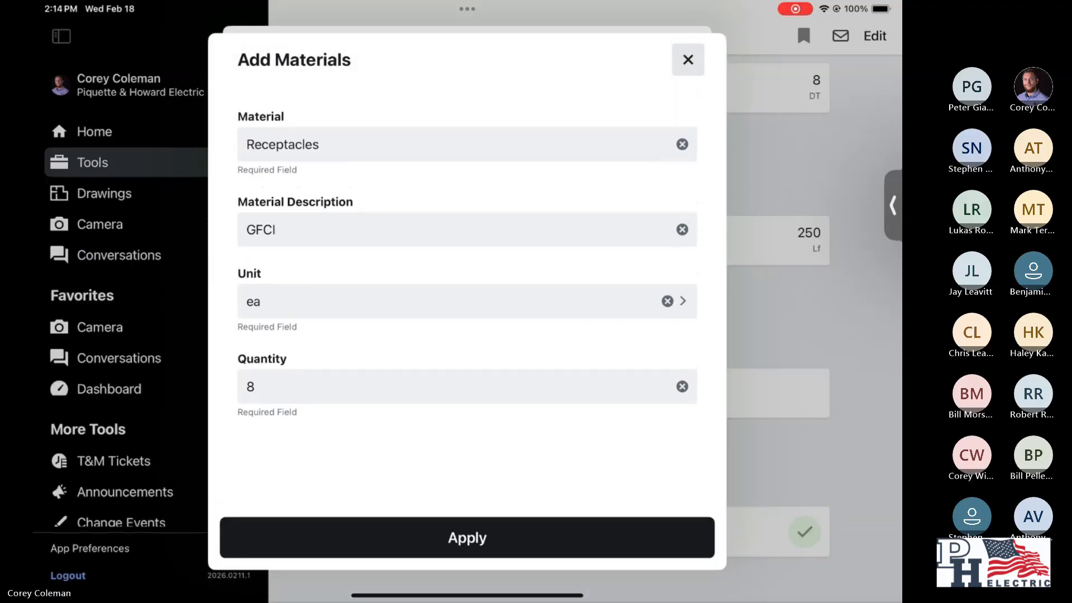
pyautogui.click(467, 536)
pyautogui.click(467, 537)
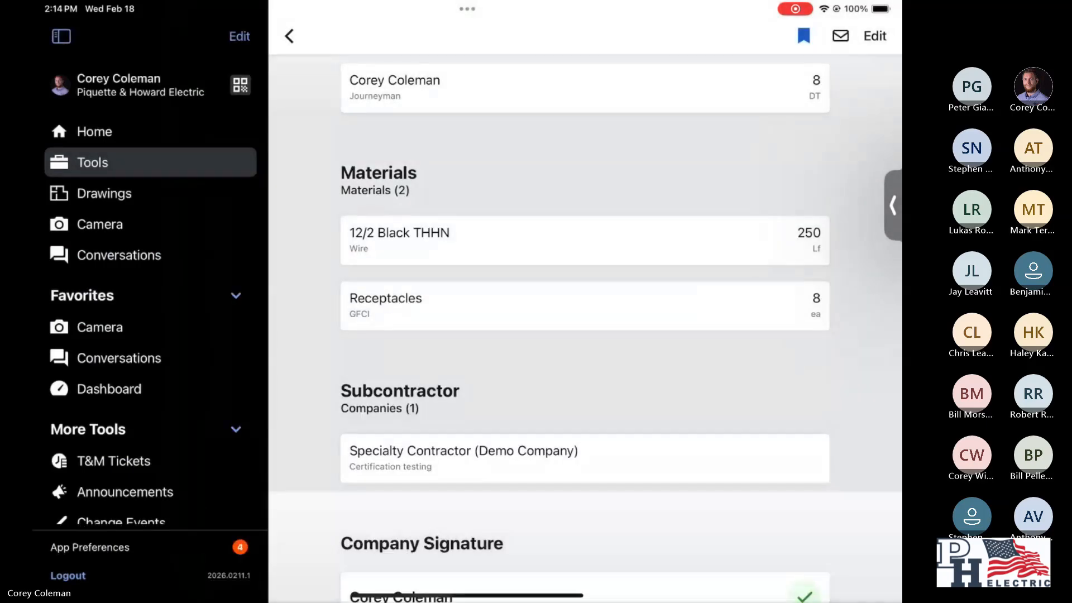
# - Examine the edited ticket's status, materials and signature sections
pyautogui.scroll(-5, 585, 328)
pyautogui.scroll(12, 585, 328)
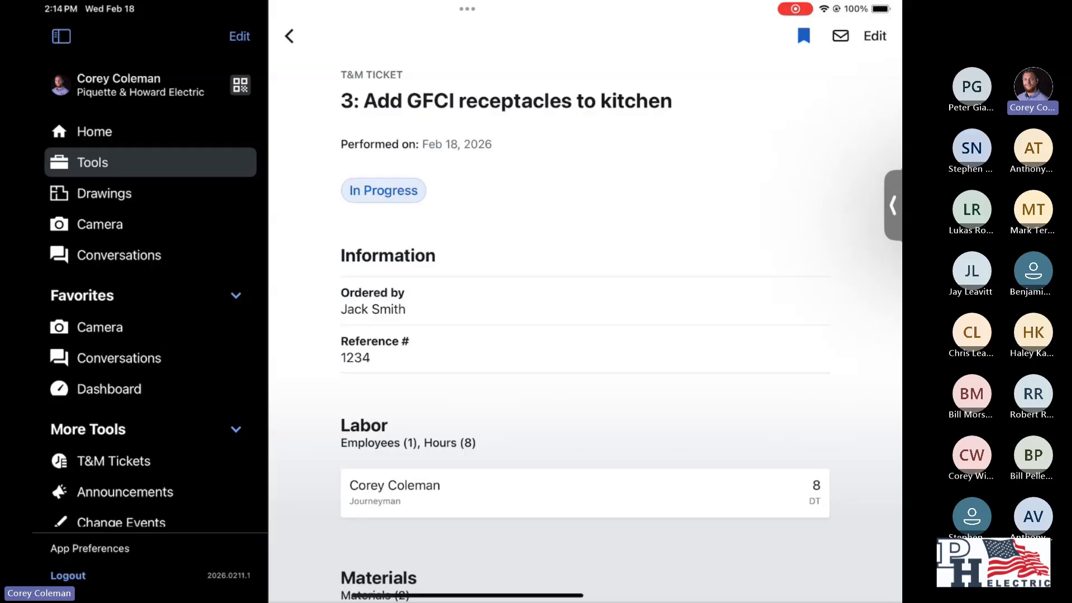
pyautogui.scroll(-15, 585, 312)
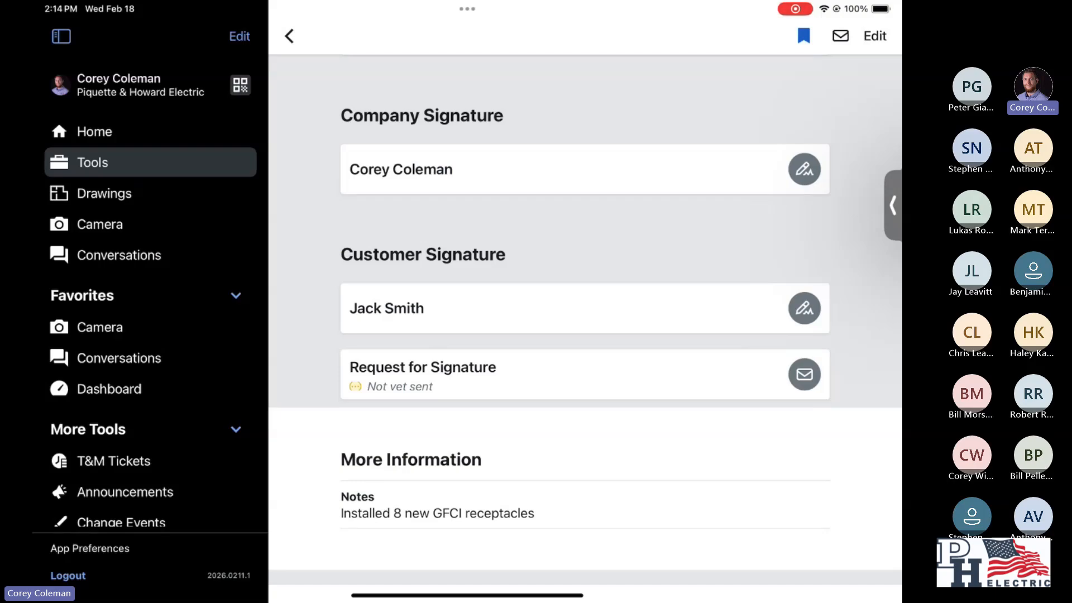
pyautogui.scroll(10, 584, 329)
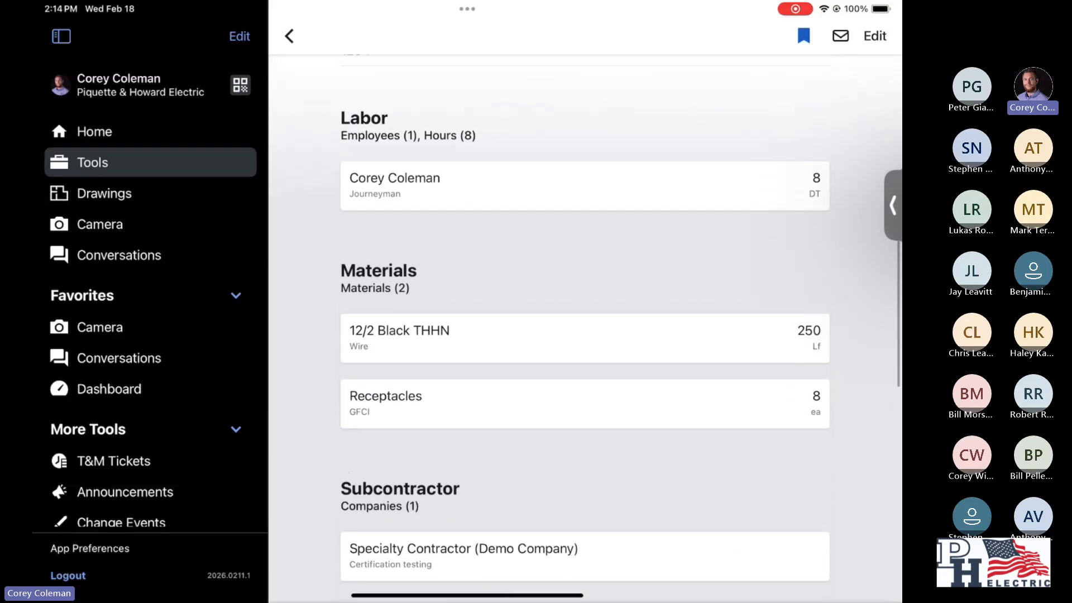
pyautogui.scroll(-7, 584, 329)
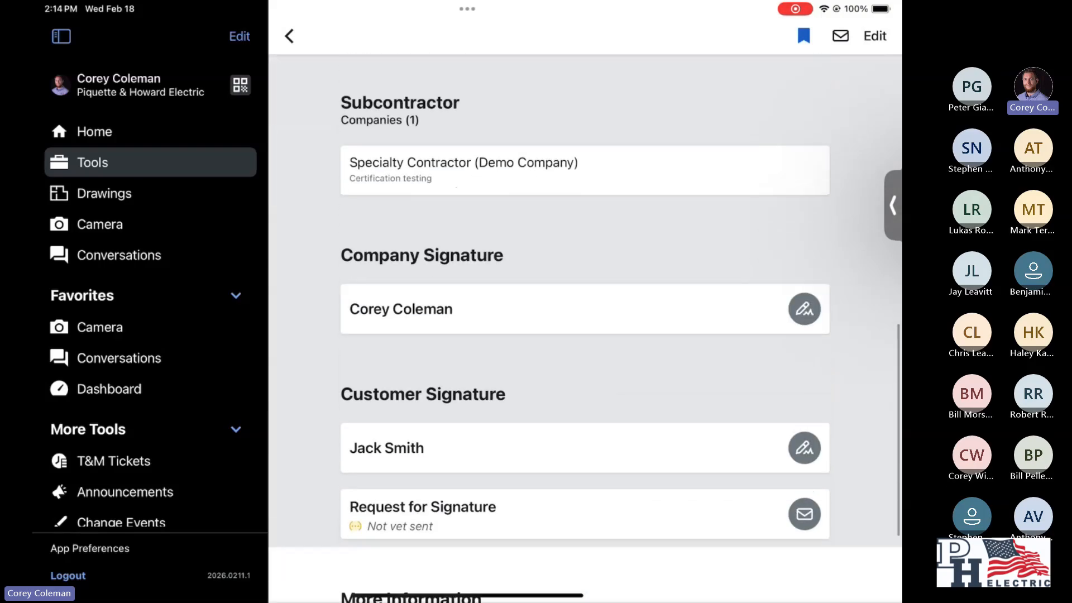
# - Sign the edited ticket's company signature again by hand and submit it
pyautogui.click(804, 219)
pyautogui.moveTo(329, 295); pyautogui.dragTo(405, 287)
pyautogui.moveTo(471, 263); pyautogui.dragTo(578, 318)
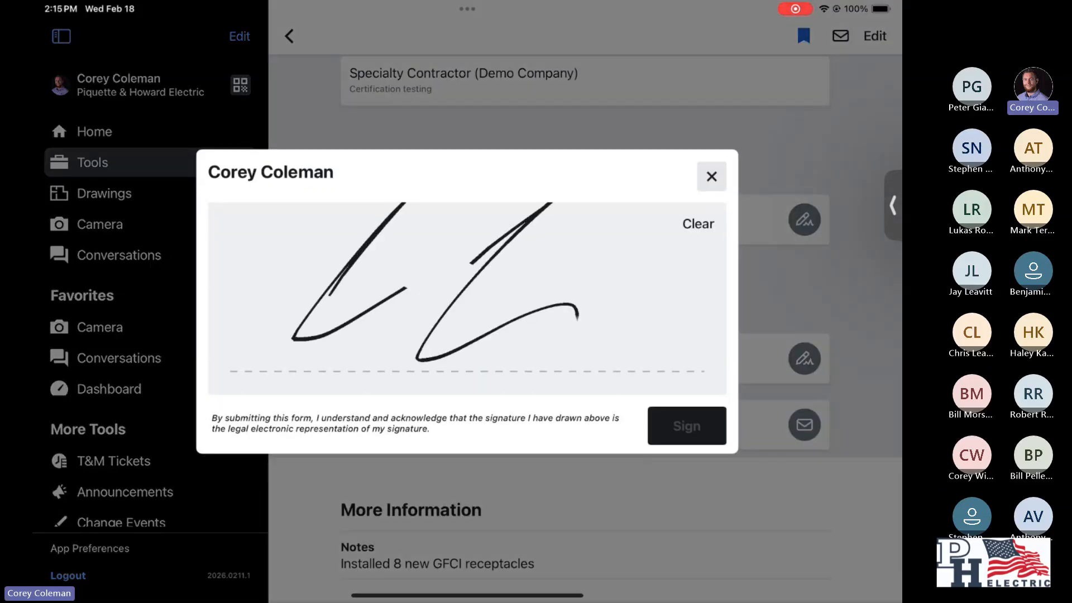
pyautogui.click(686, 426)
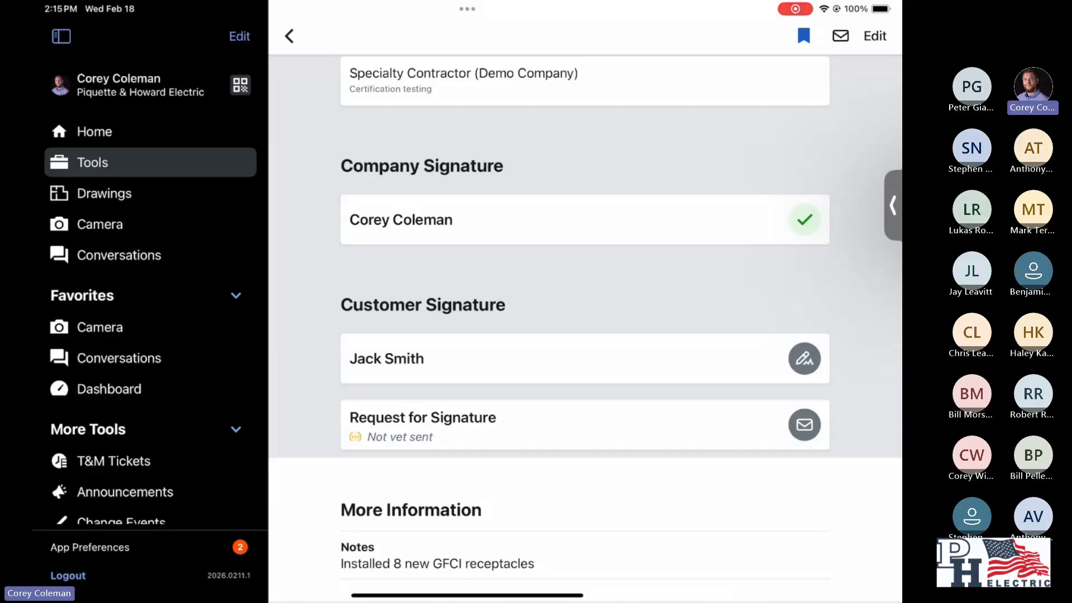
# - Sign the edited ticket's customer signature again by hand, submit it, and check the ticket's status
pyautogui.click(804, 359)
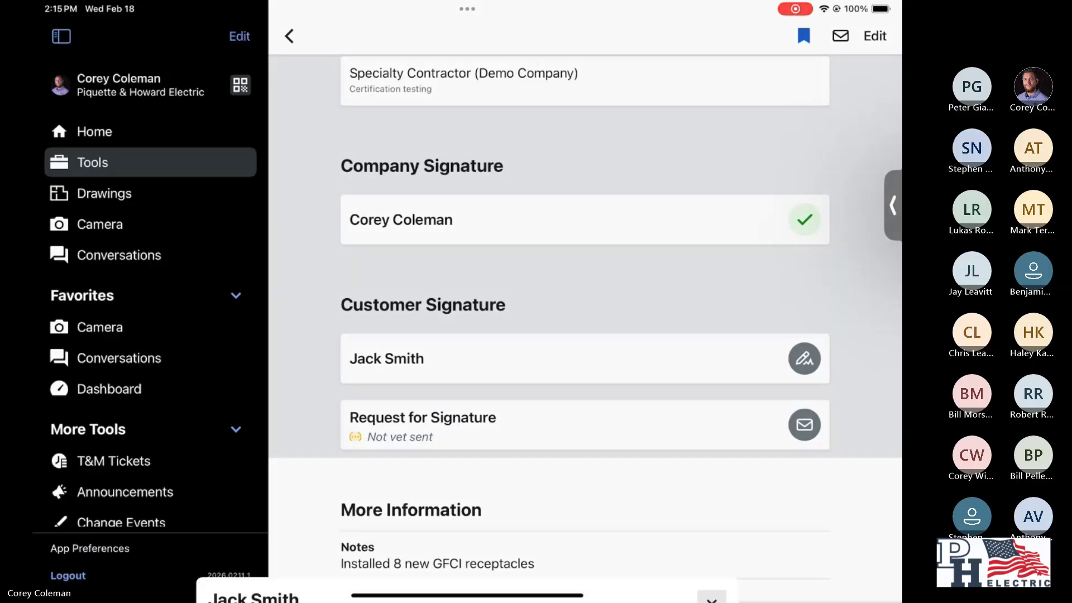
pyautogui.moveTo(302, 242); pyautogui.dragTo(396, 215)
pyautogui.moveTo(353, 270)
pyautogui.mouseDown()
pyautogui.moveTo(356, 308)
pyautogui.moveTo(301, 306)
pyautogui.mouseUp()
pyautogui.moveTo(428, 329)
pyautogui.mouseDown()
pyautogui.moveTo(449, 363)
pyautogui.moveTo(541, 384)
pyautogui.mouseUp()
pyautogui.click(687, 426)
pyautogui.scroll(10, 585, 334)
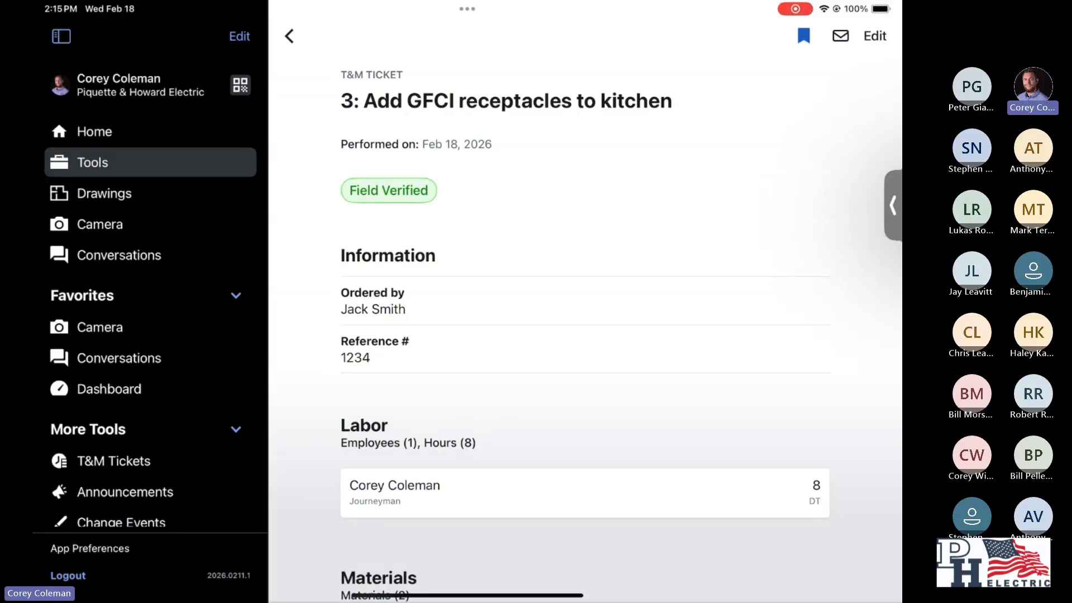
# - Return to the project overview and open the list of items that can be created
pyautogui.click(289, 36)
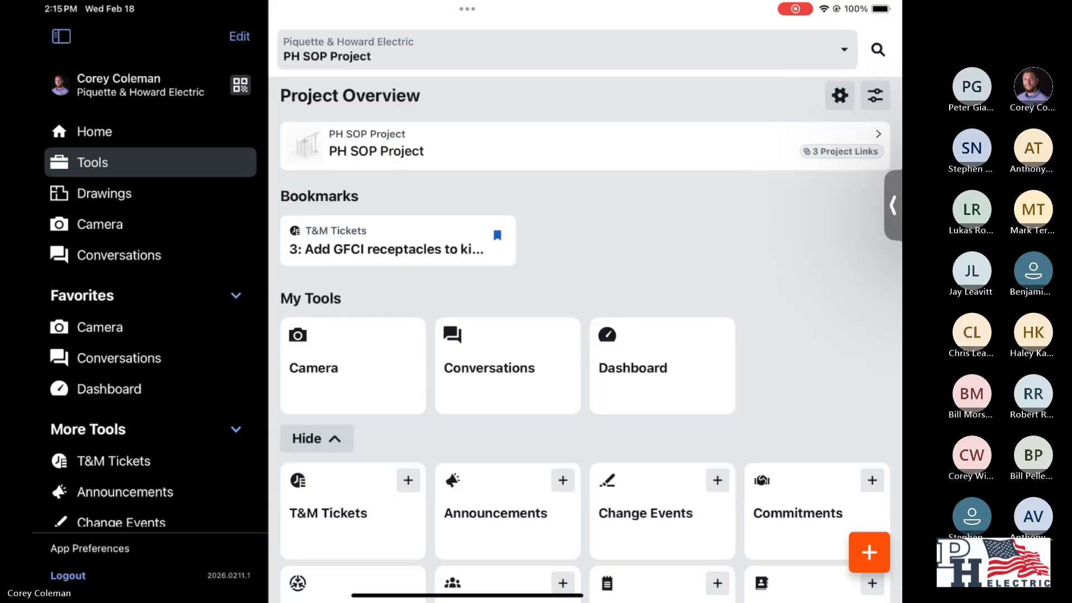
pyautogui.scroll(-2, 585, 335)
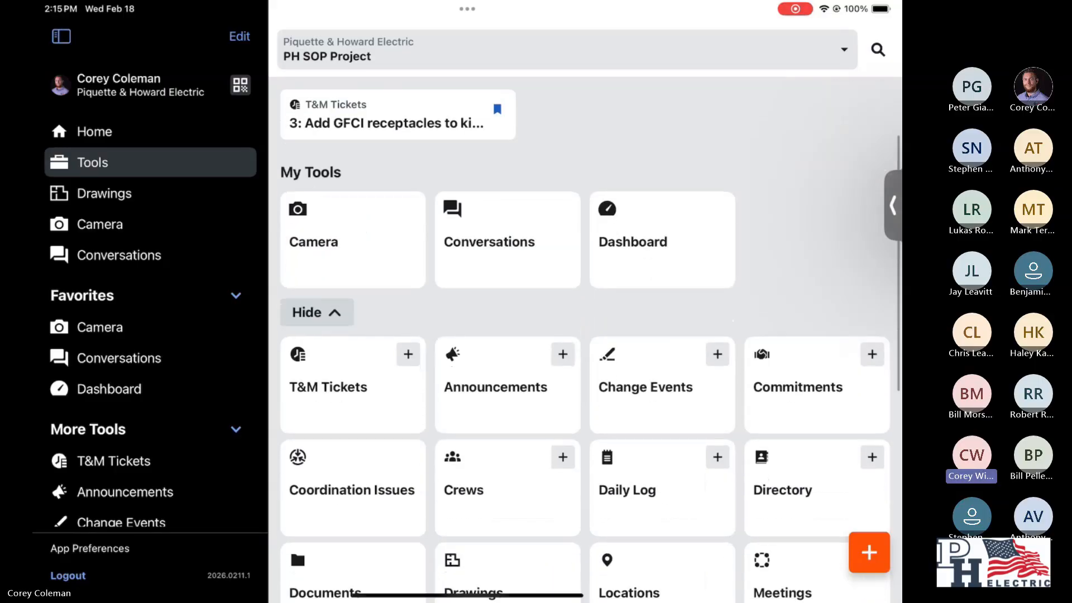
pyautogui.scroll(-1, 585, 335)
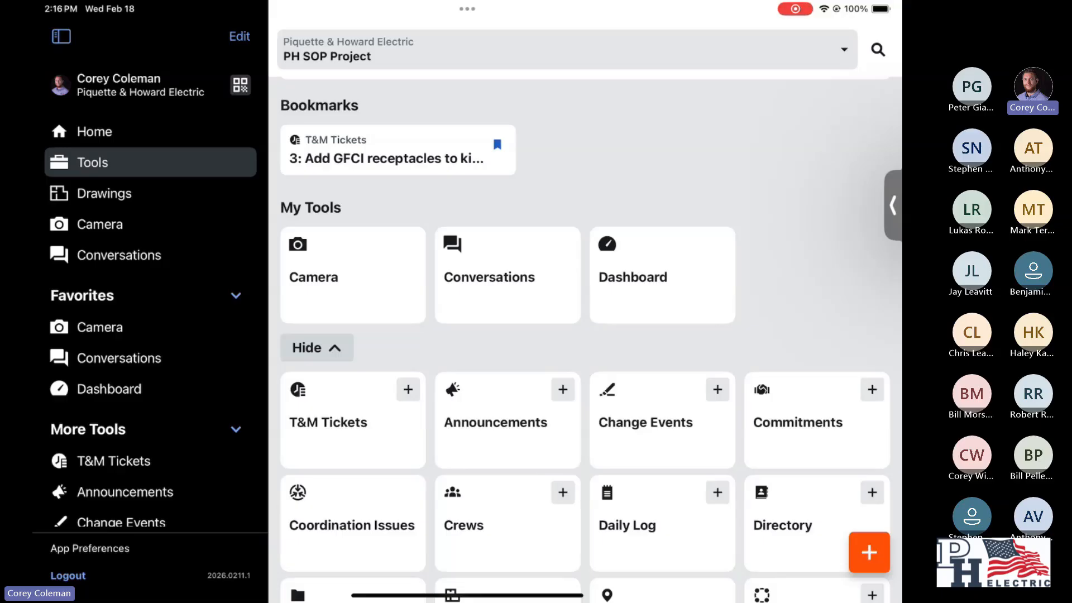
pyautogui.click(868, 552)
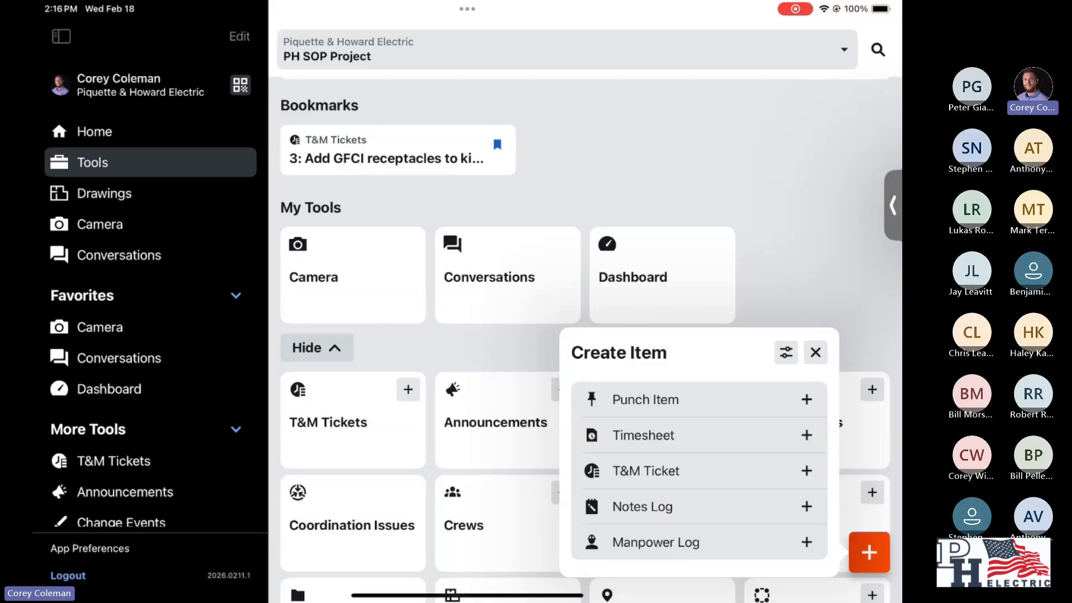
# - Examine the item types offered for quick creation in the quick create settings, and close them without changes
pyautogui.click(815, 352)
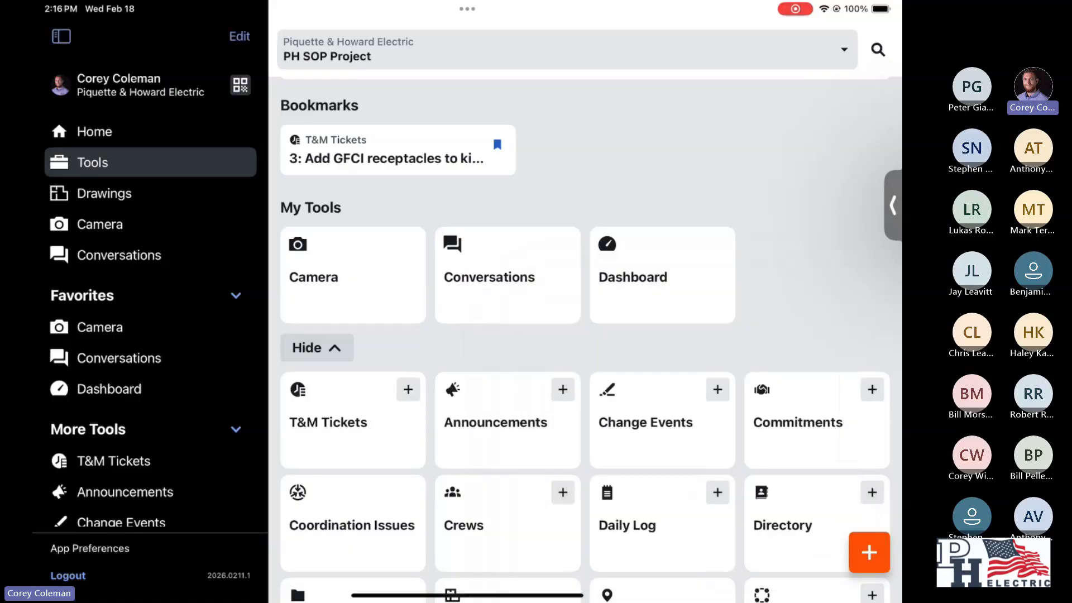
pyautogui.click(868, 553)
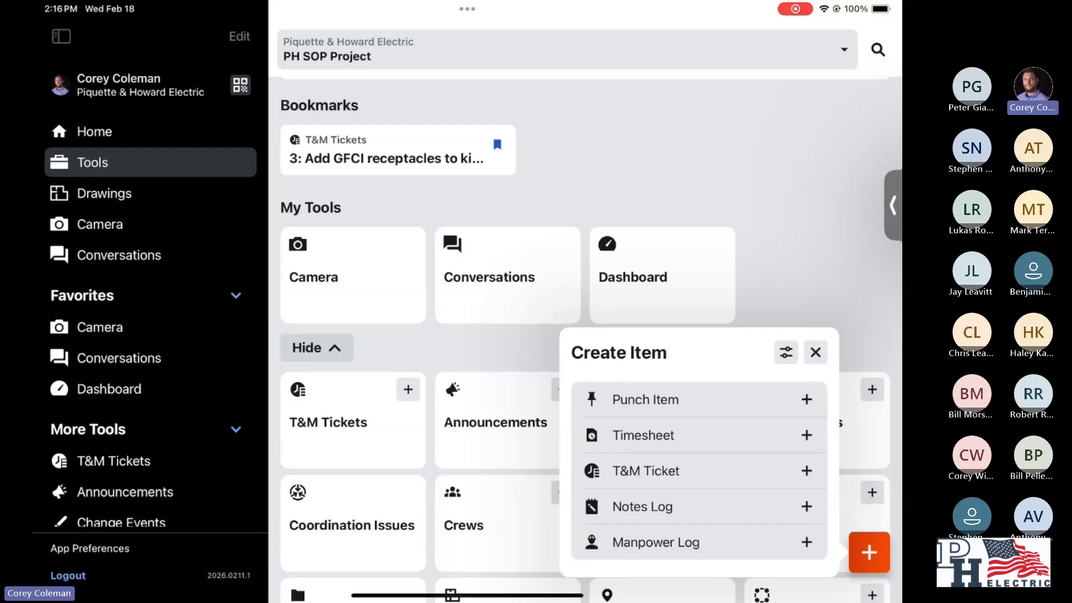
pyautogui.click(786, 352)
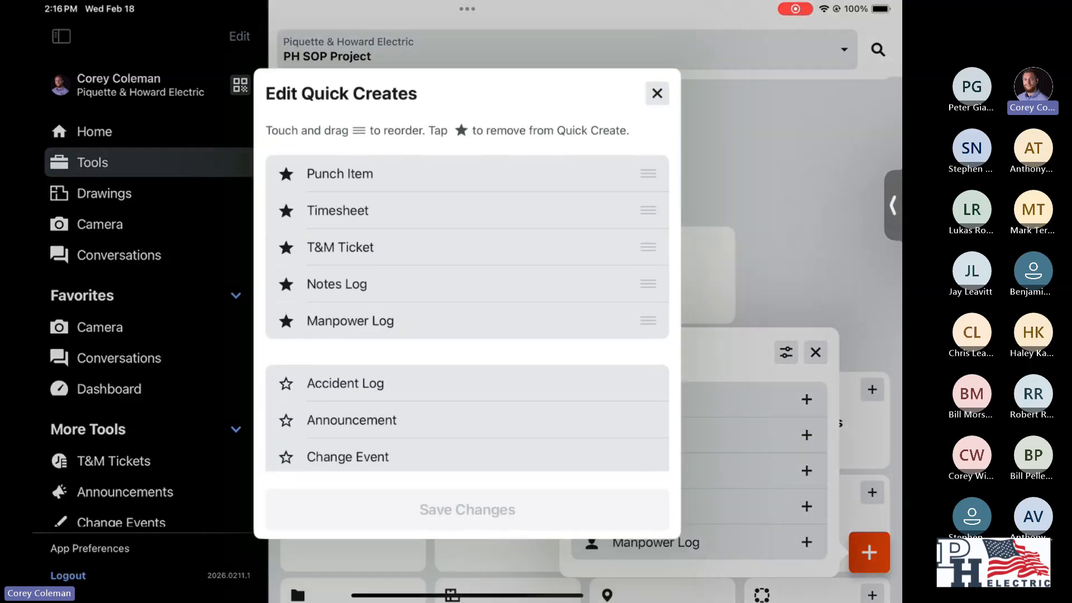
pyautogui.scroll(-5, 467, 294)
pyautogui.scroll(-10, 467, 295)
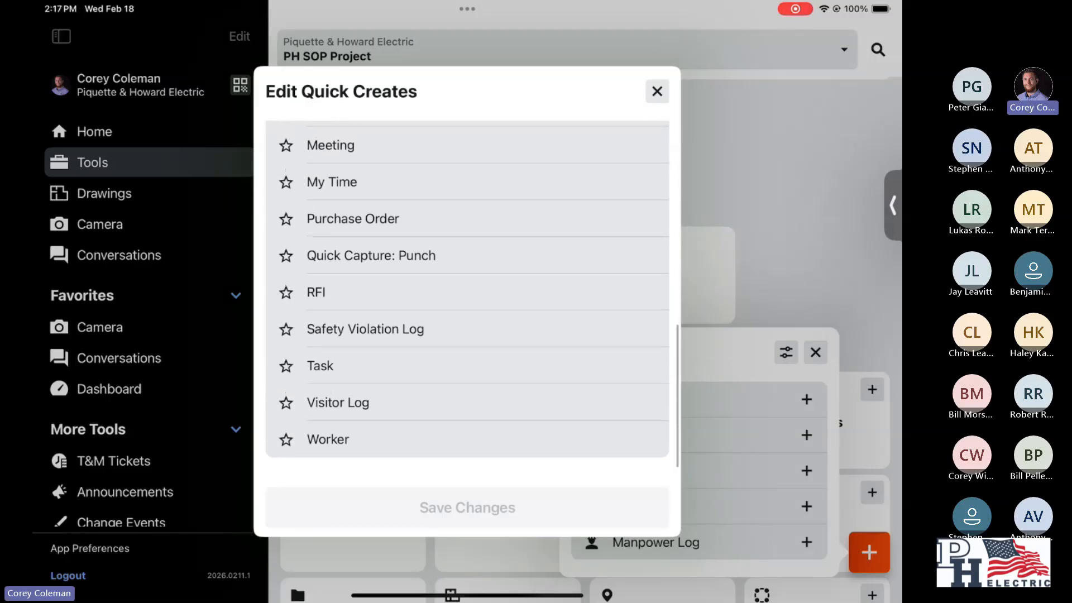
pyautogui.moveTo(657, 91); pyautogui.dragTo(656, 106)
pyautogui.click(657, 92)
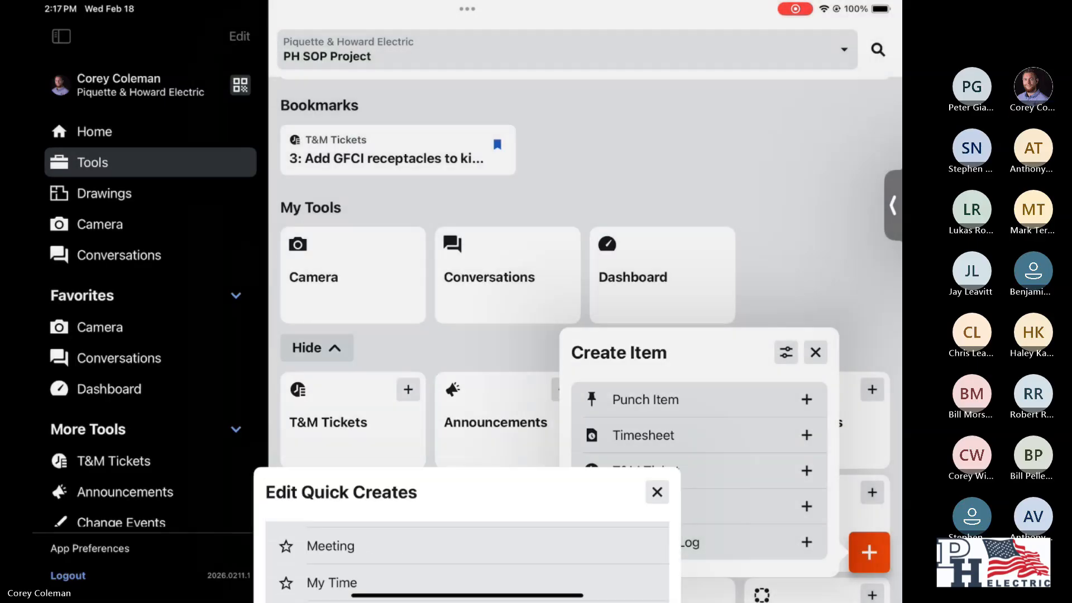
# - Start a new T&M ticket described as "Started Word" and set Ordered By to the recently used contact
pyautogui.click(645, 470)
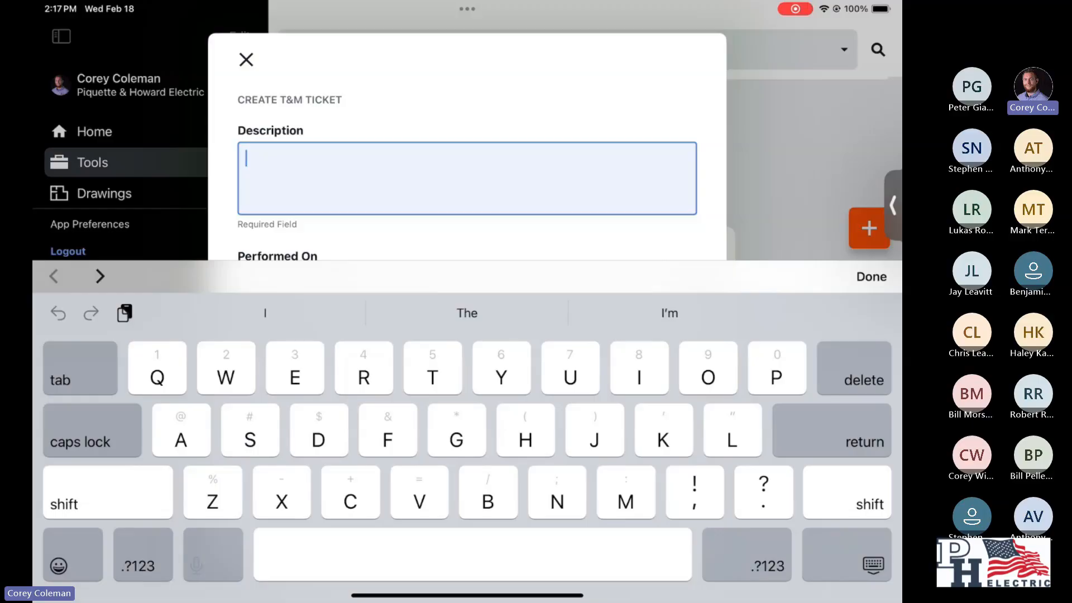
pyautogui.write('Started Word')
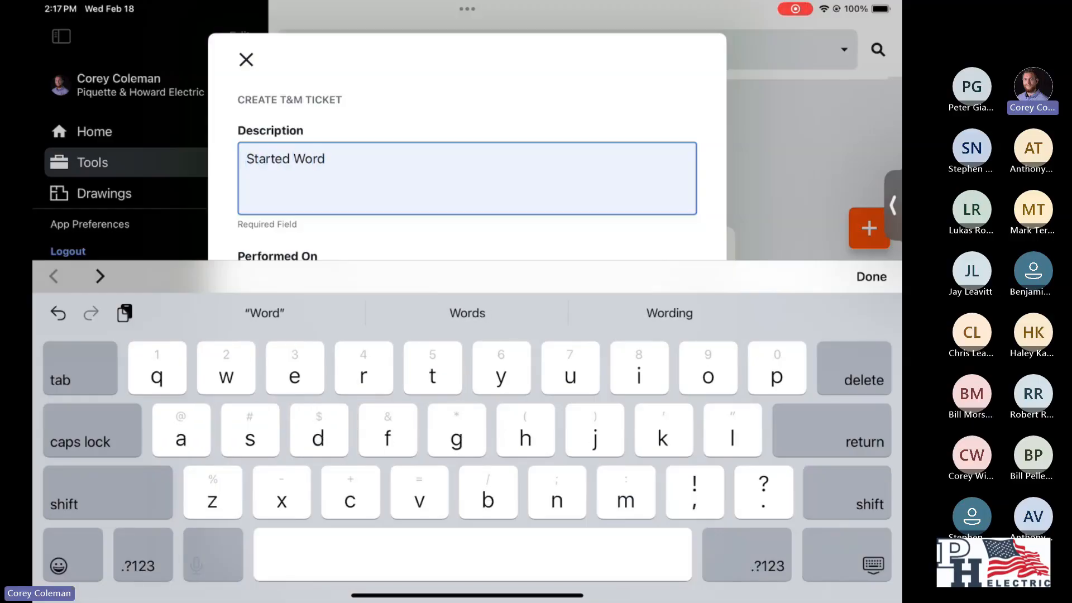
pyautogui.click(871, 277)
pyautogui.scroll(-1, 467, 301)
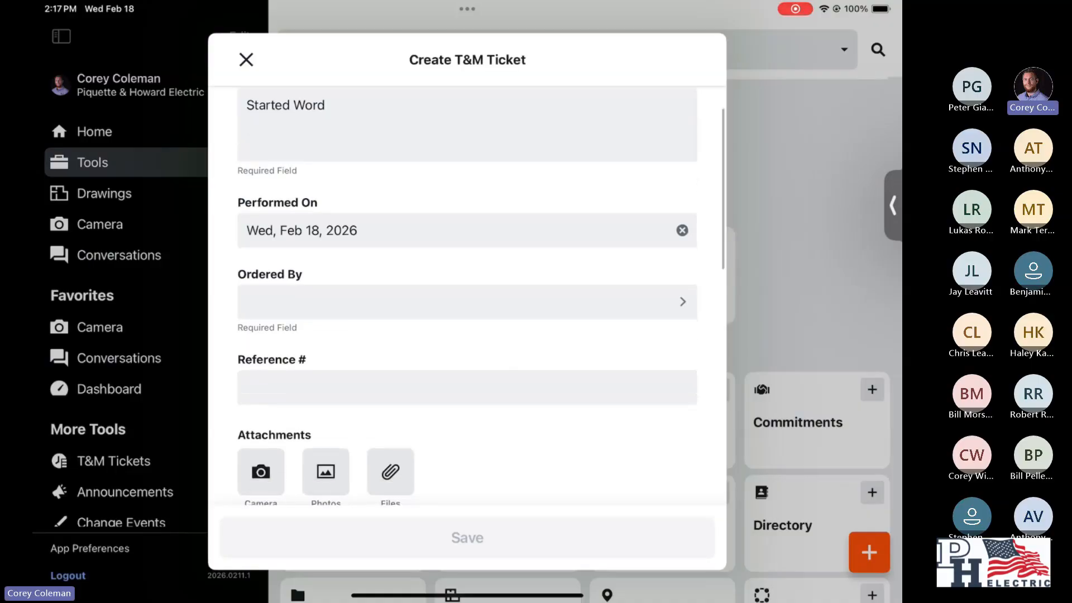
pyautogui.scroll(-1, 467, 301)
pyautogui.click(467, 269)
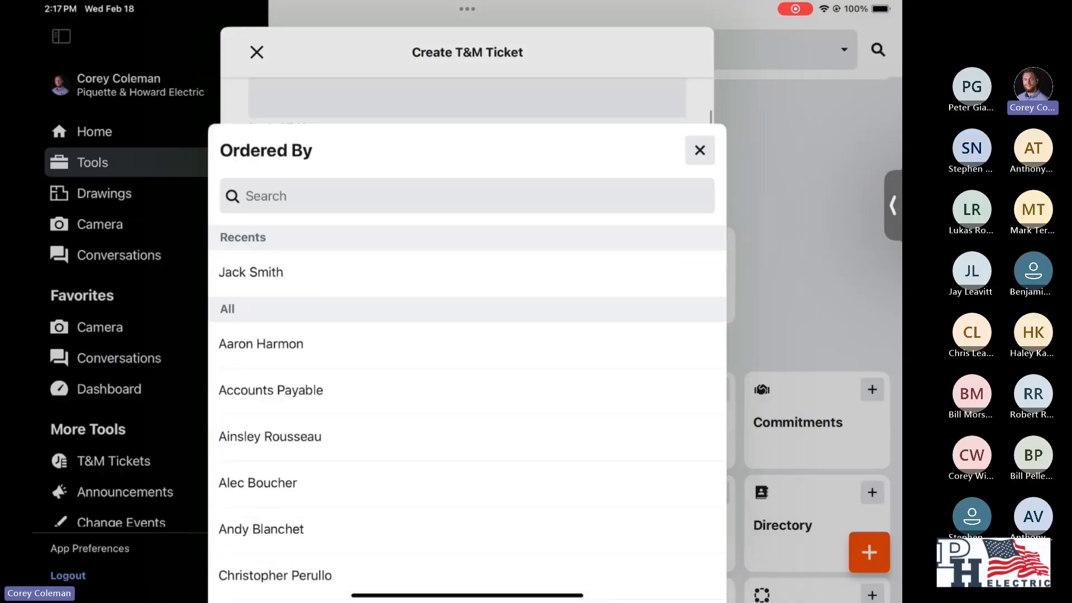
pyautogui.click(251, 179)
# - Enter "Work" as the new ticket's notes and save the ticket
pyautogui.scroll(-10, 466, 302)
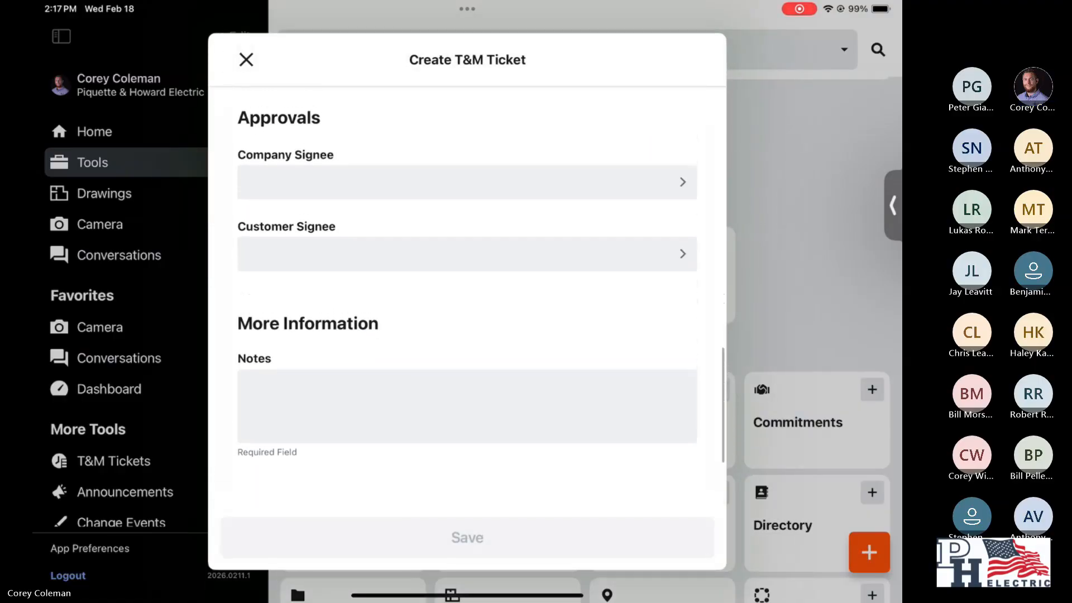
pyautogui.click(466, 406)
pyautogui.write('Work')
pyautogui.click(870, 276)
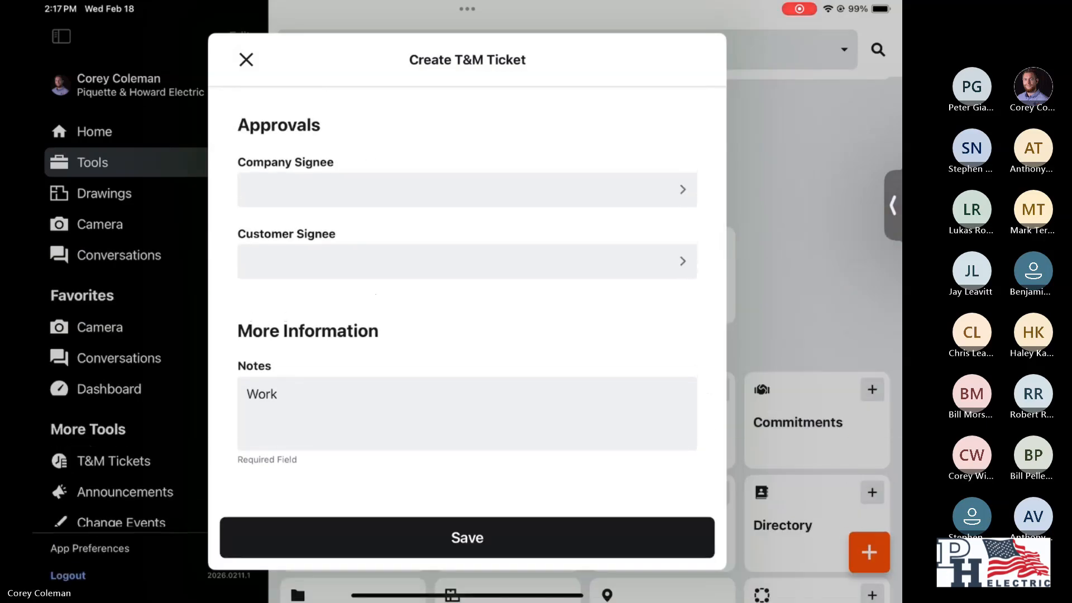
pyautogui.click(467, 537)
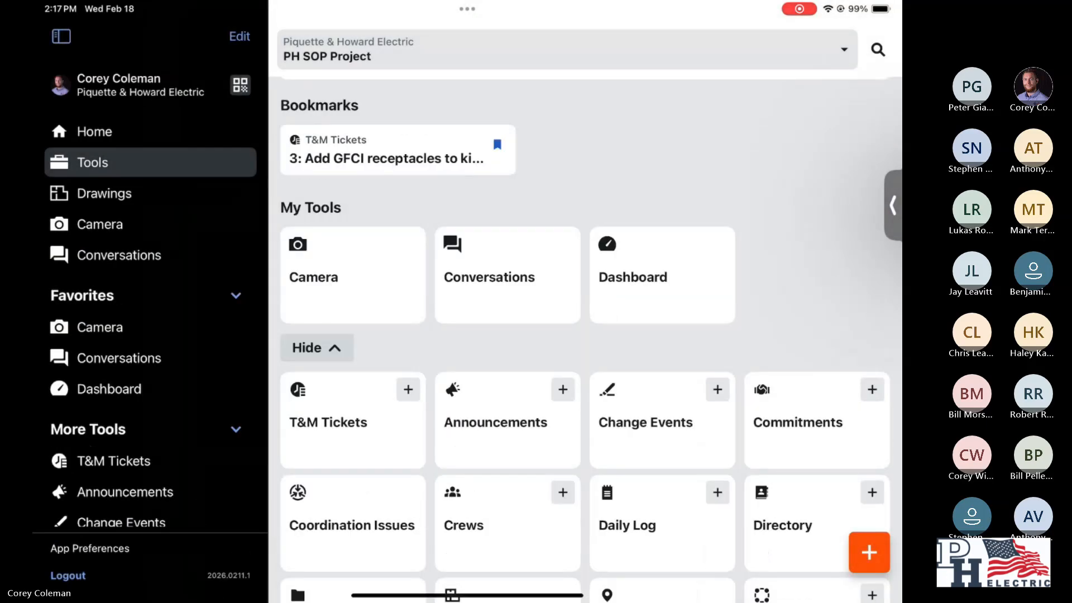
# - Go to the T&M ticket list through the bookmarked ticket and clear the list's Status filter
pyautogui.click(398, 150)
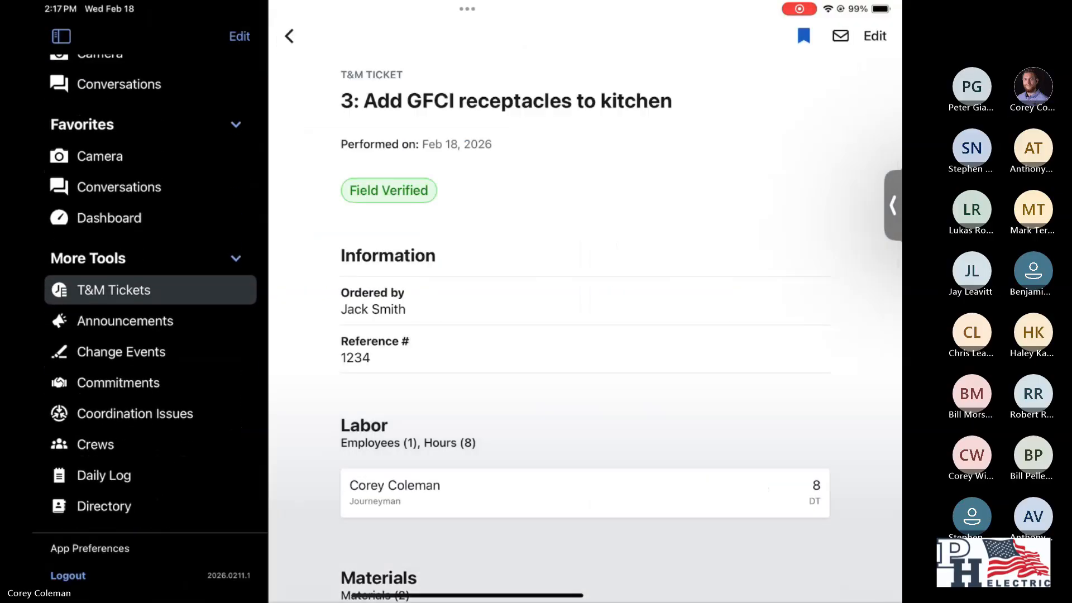
pyautogui.click(289, 36)
pyautogui.click(859, 74)
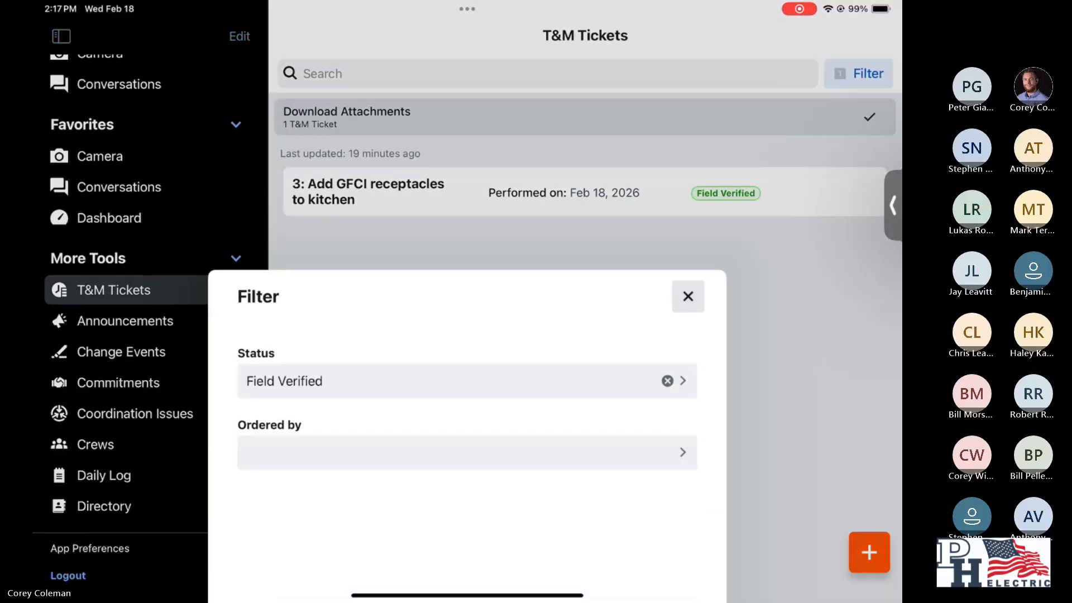
pyautogui.click(667, 144)
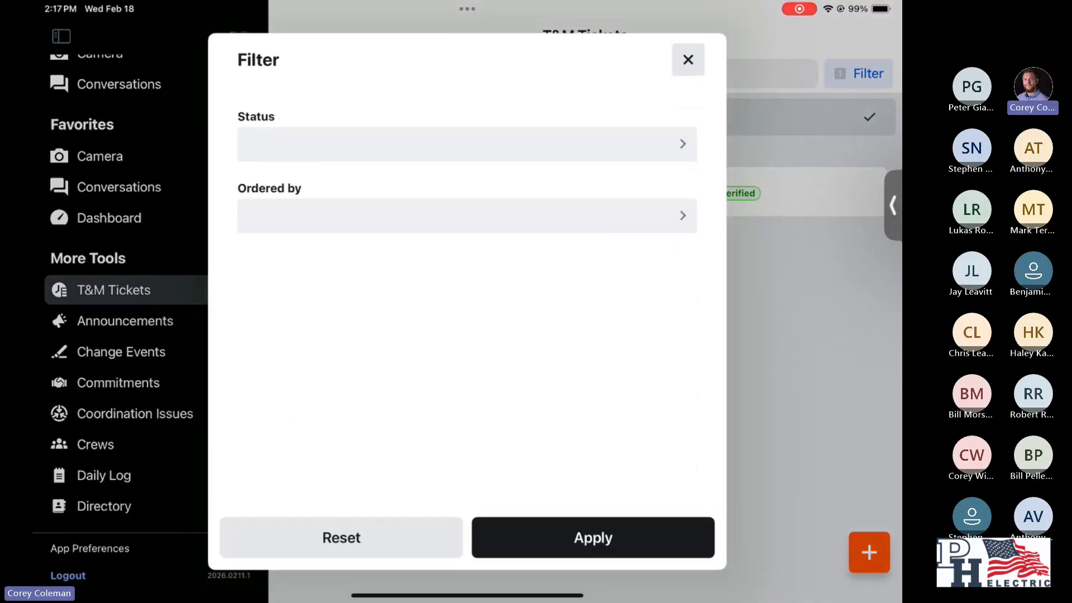
pyautogui.click(592, 537)
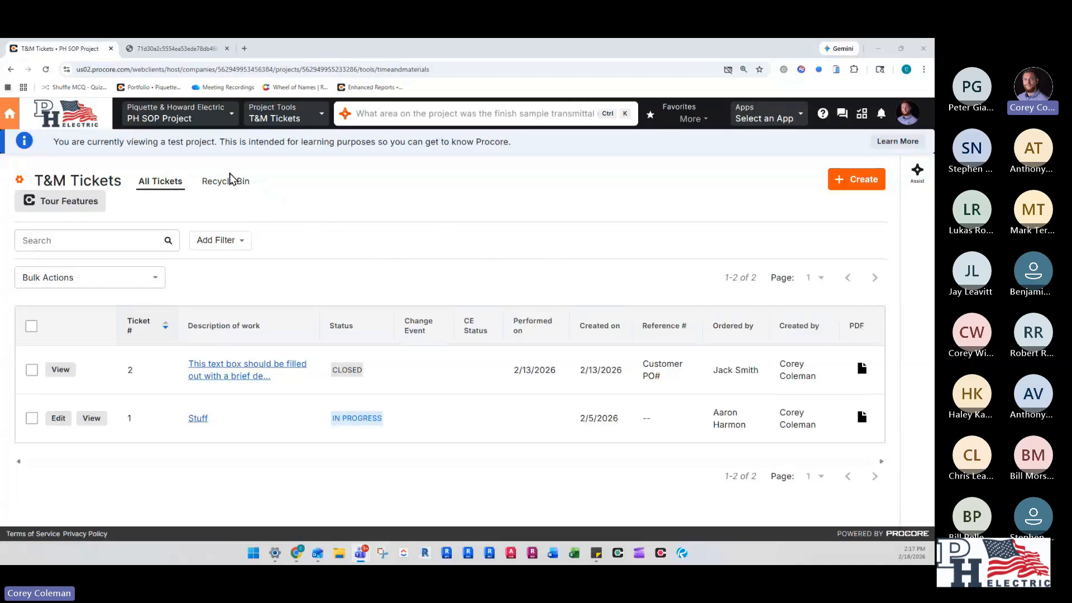
# - Switch to Procore in the web browser, refresh the T&M ticket list, and open the kitchen GFCI ticket's PDF
pyautogui.click(46, 71)
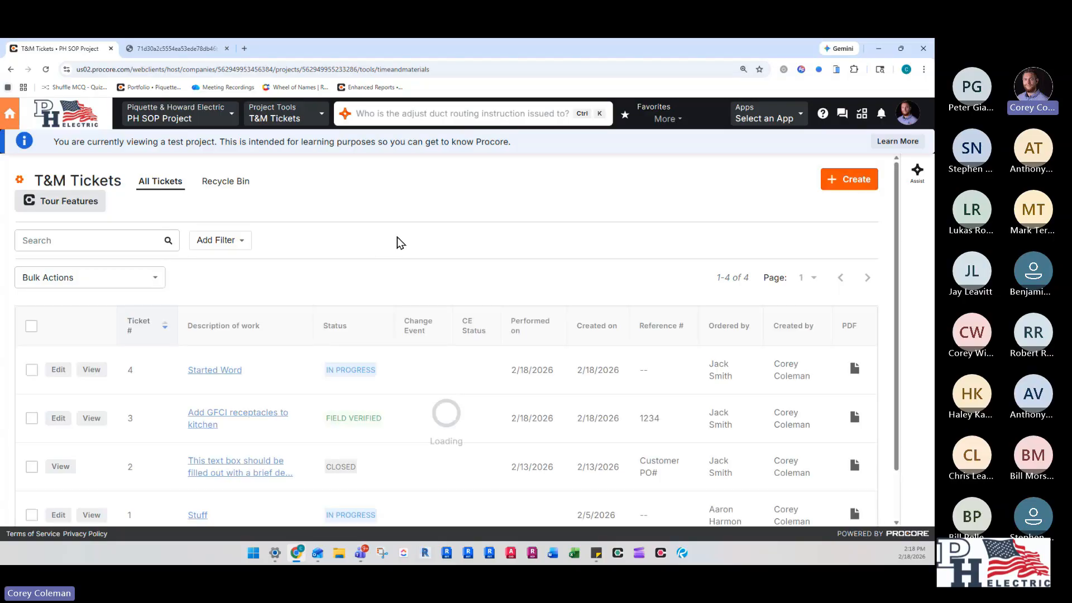
pyautogui.scroll(-1, 397, 242)
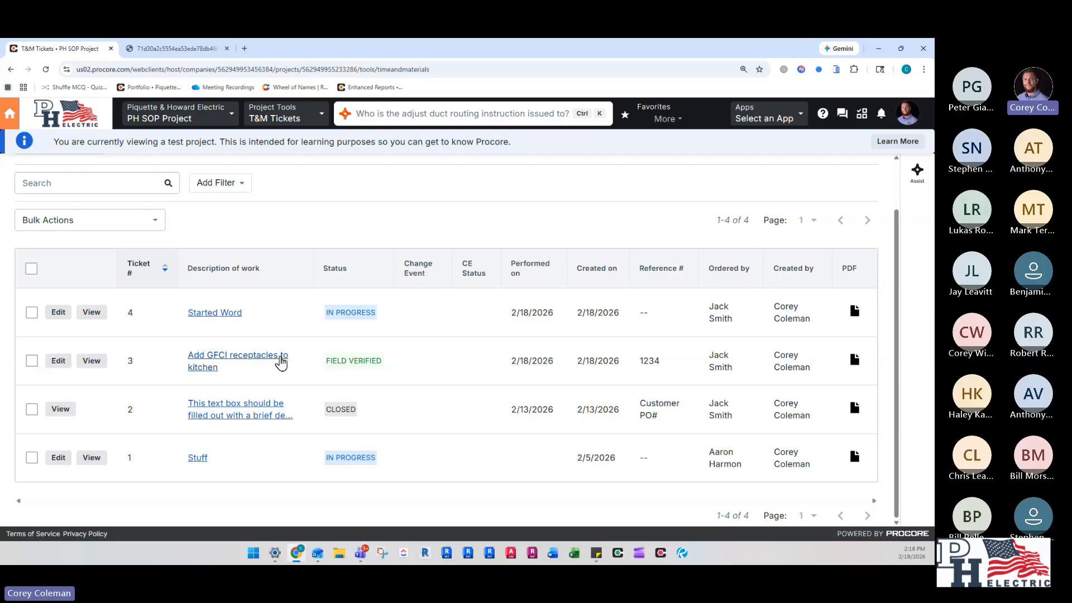
pyautogui.click(852, 362)
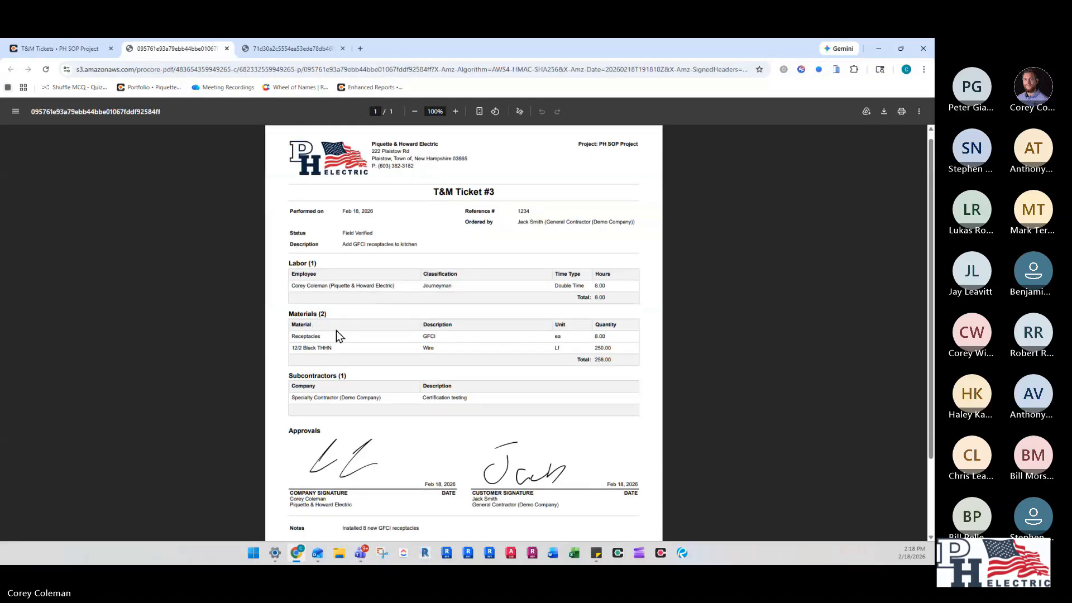
# - Read through the GFCI ticket's PDF, including materials, signatures and notes, and return to the T&M ticket list
pyautogui.scroll(-1, 336, 330)
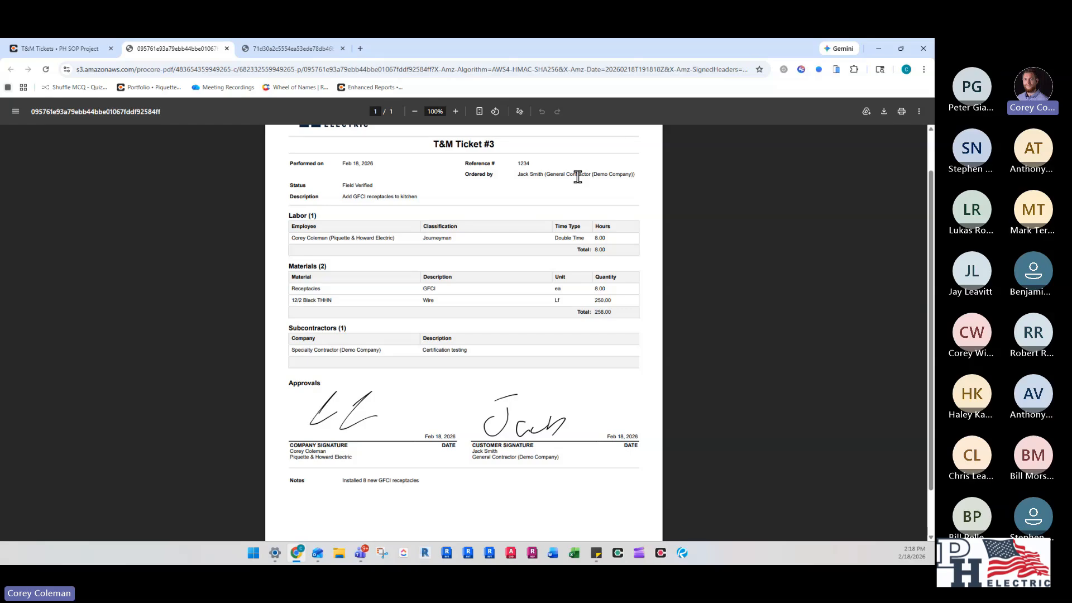
pyautogui.scroll(-1, 360, 341)
pyautogui.scroll(3, 452, 401)
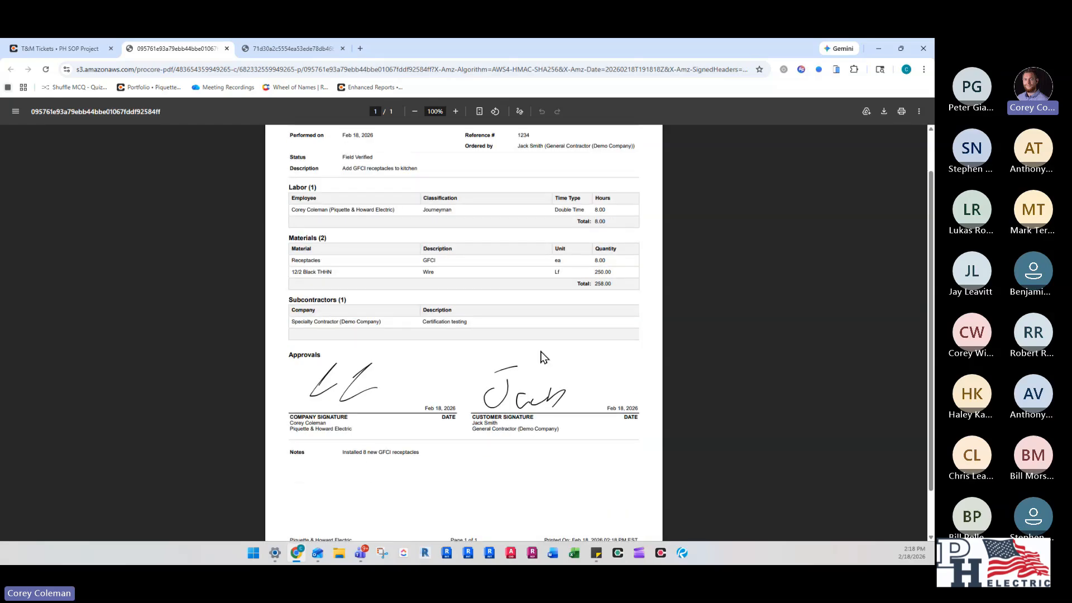
pyautogui.click(288, 46)
pyautogui.click(147, 50)
pyautogui.click(59, 49)
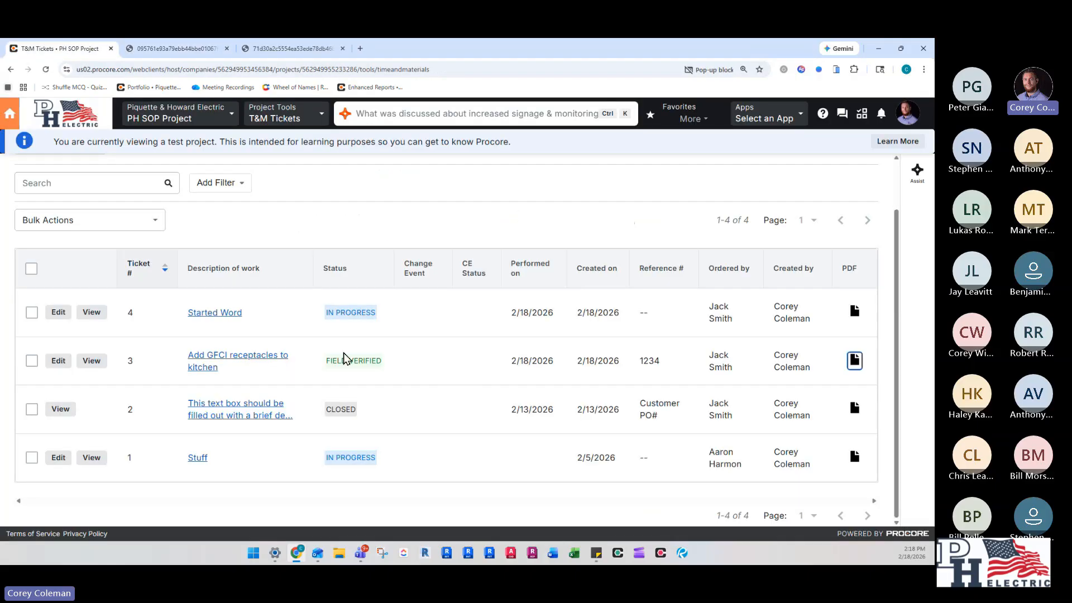
# - Open the "Started Word" ticket for editing and correct its description of work to "Started Work"
pyautogui.click(207, 312)
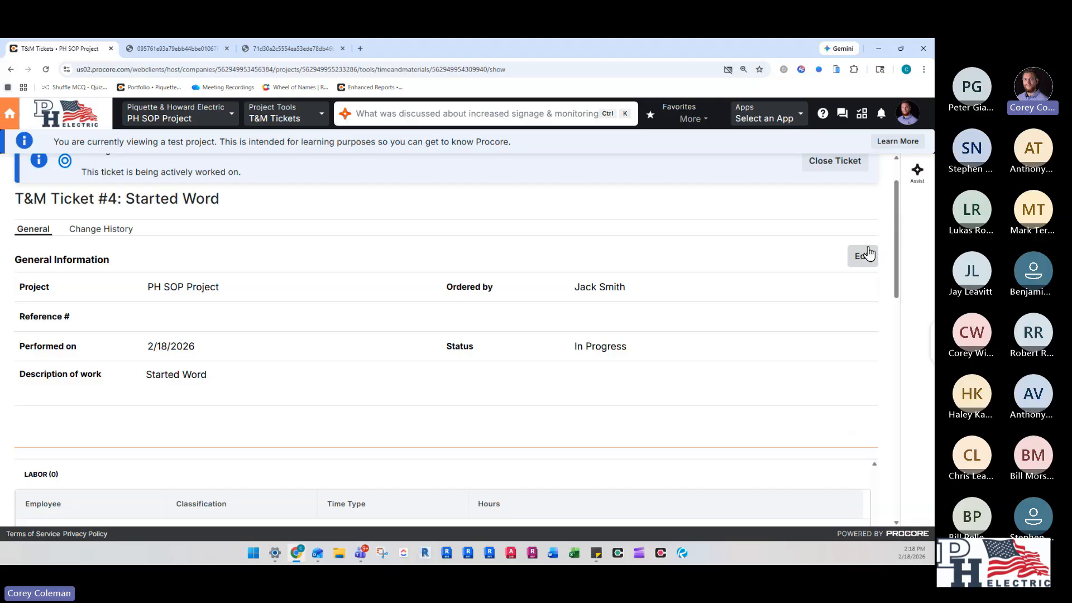
pyautogui.scroll(1, 890, 256)
pyautogui.scroll(-1, 890, 256)
pyautogui.click(861, 262)
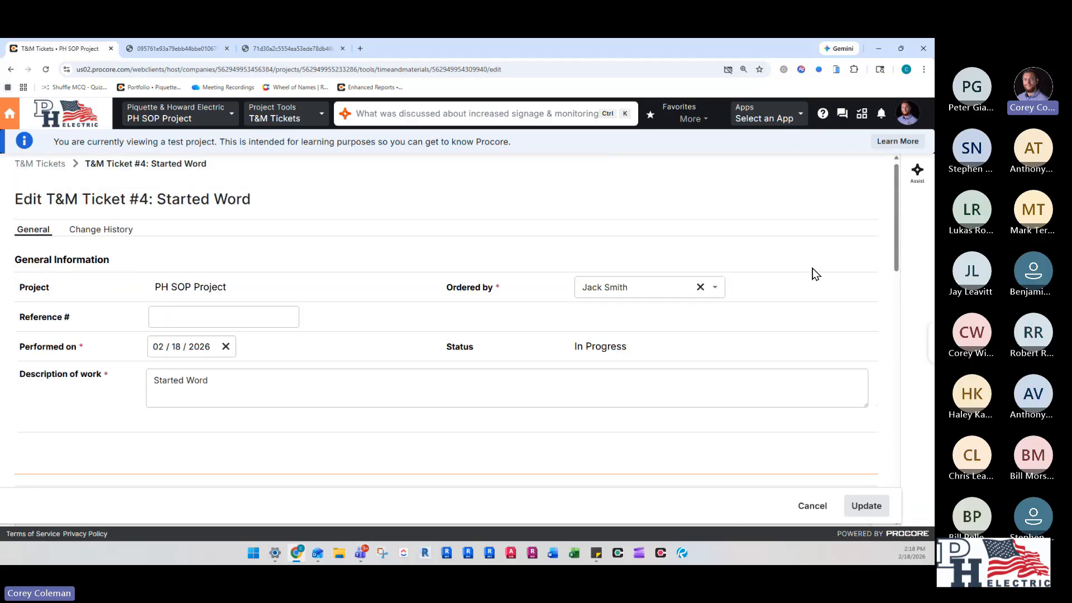
pyautogui.click(233, 380)
pyautogui.press('BackSpace')
pyautogui.write('k')
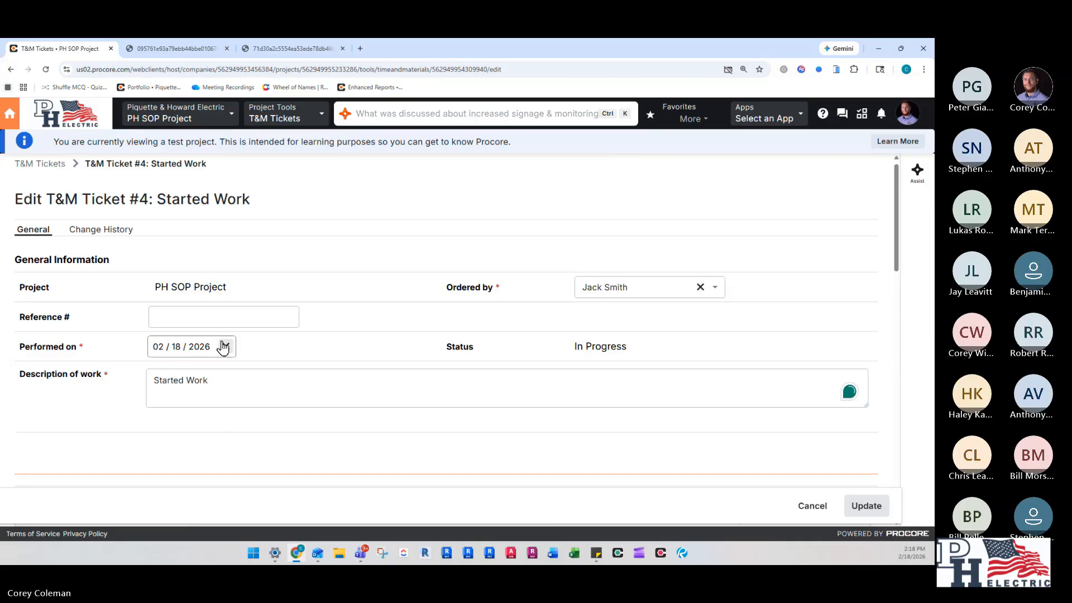
# - Enter 4" Square as a new material on the ticket, with the description Box
pyautogui.scroll(-5, 222, 342)
pyautogui.scroll(-2, 106, 354)
pyautogui.click(106, 370)
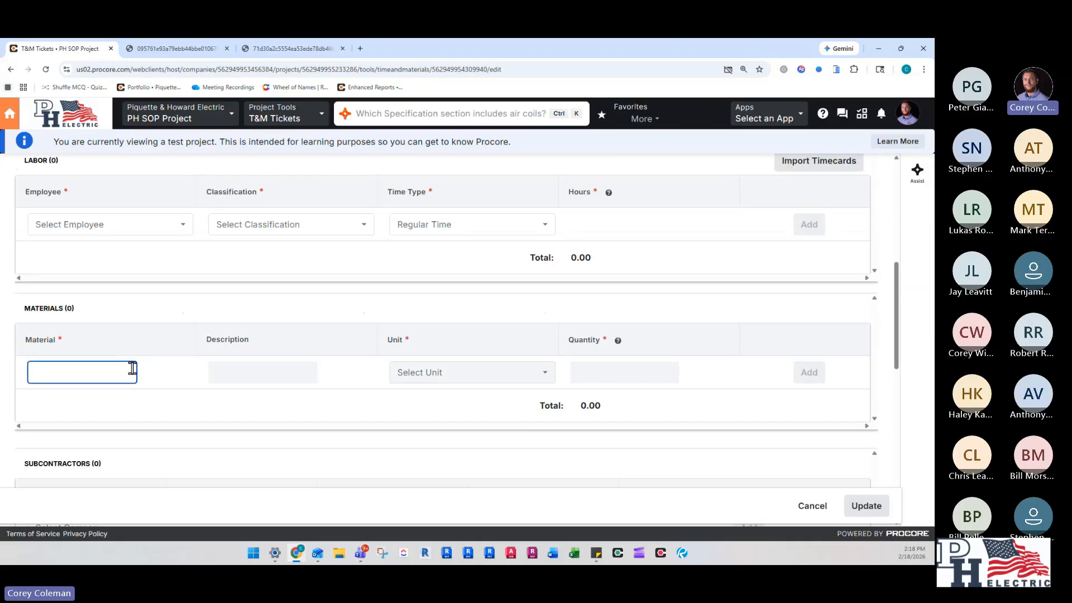
pyautogui.write('Box')
pyautogui.press('BackSpace')
pyautogui.press('BackSpace')
pyautogui.press('BackSpace')
pyautogui.write('4" Square')
pyautogui.click(308, 375)
pyautogui.write('Box')
# - Set the 4" Square material's unit to ea and its quantity to 1, and add it to the materials
pyautogui.click(485, 382)
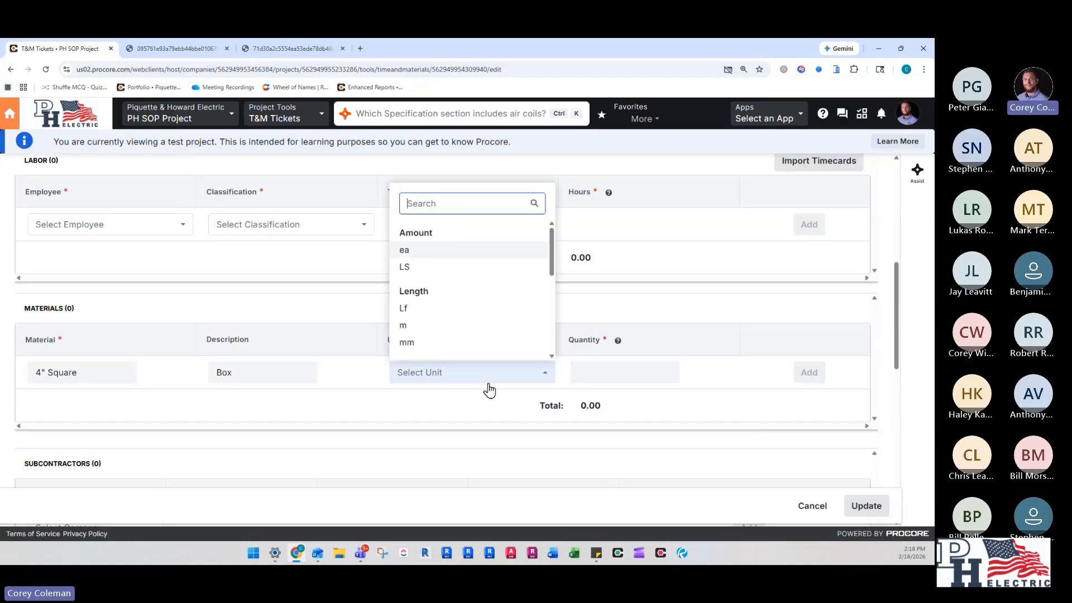
pyautogui.click(438, 251)
pyautogui.click(644, 375)
pyautogui.write('1')
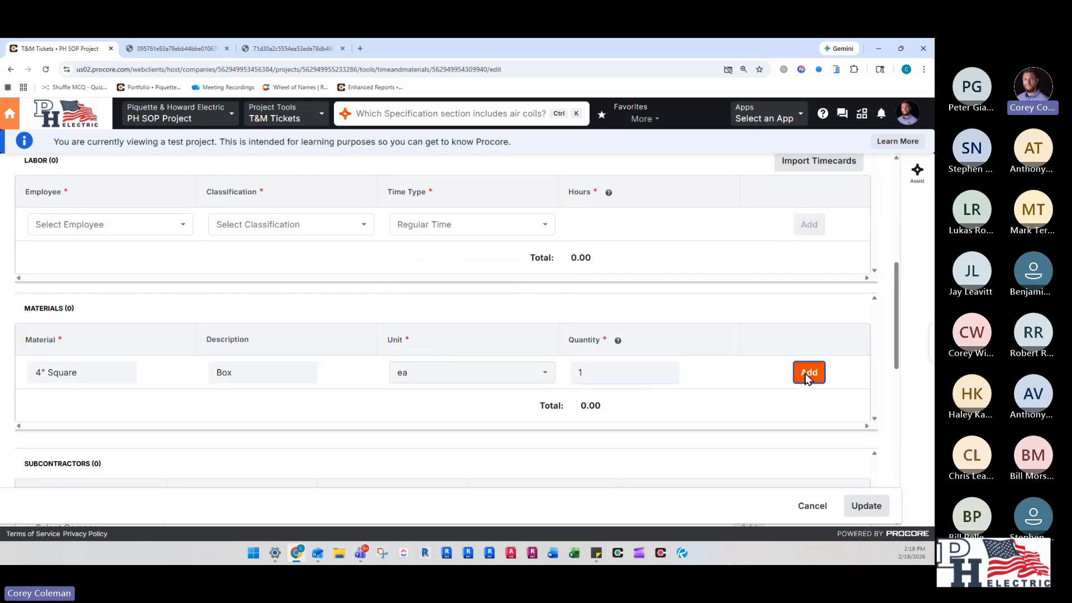
pyautogui.click(808, 373)
# - Add a second material named Material Purchased with the description Slip Attached, unit LS and quantity 1
pyautogui.write('Material Purcha')
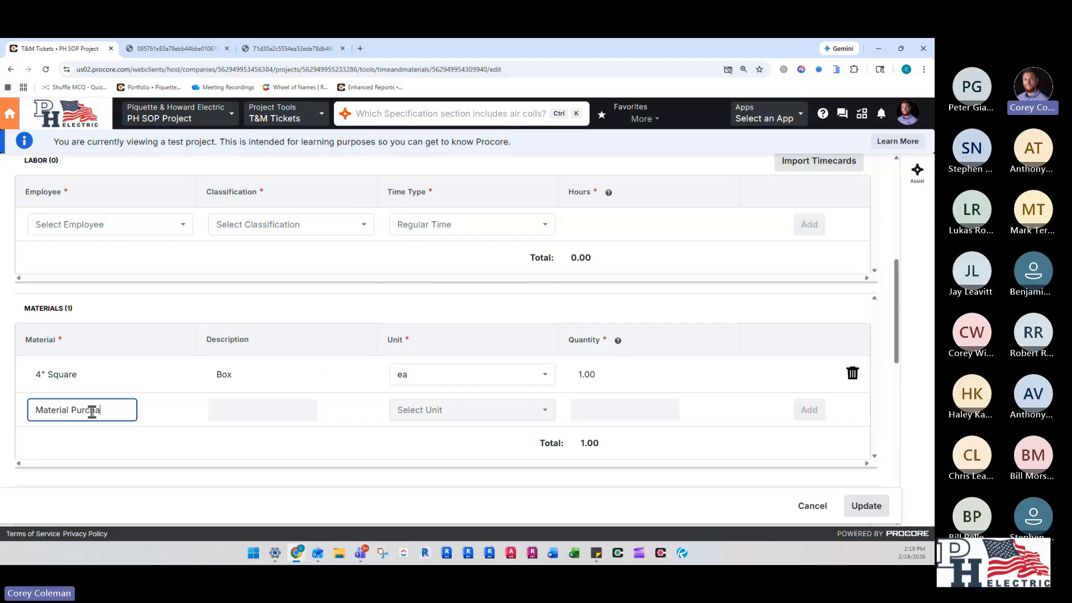
pyautogui.write('ed')
pyautogui.click(284, 410)
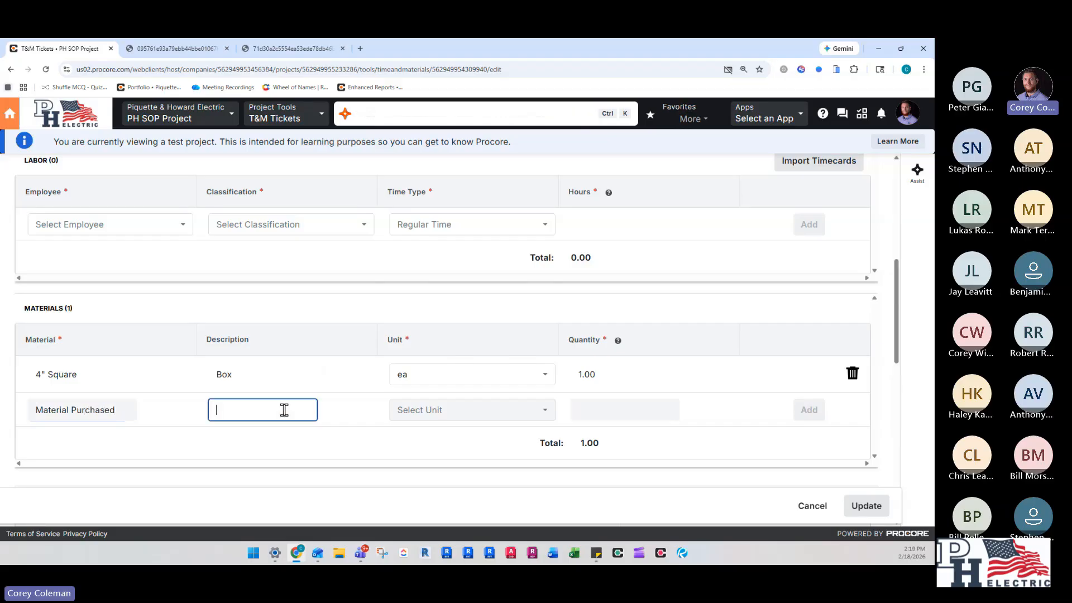
pyautogui.write('Slip Attached')
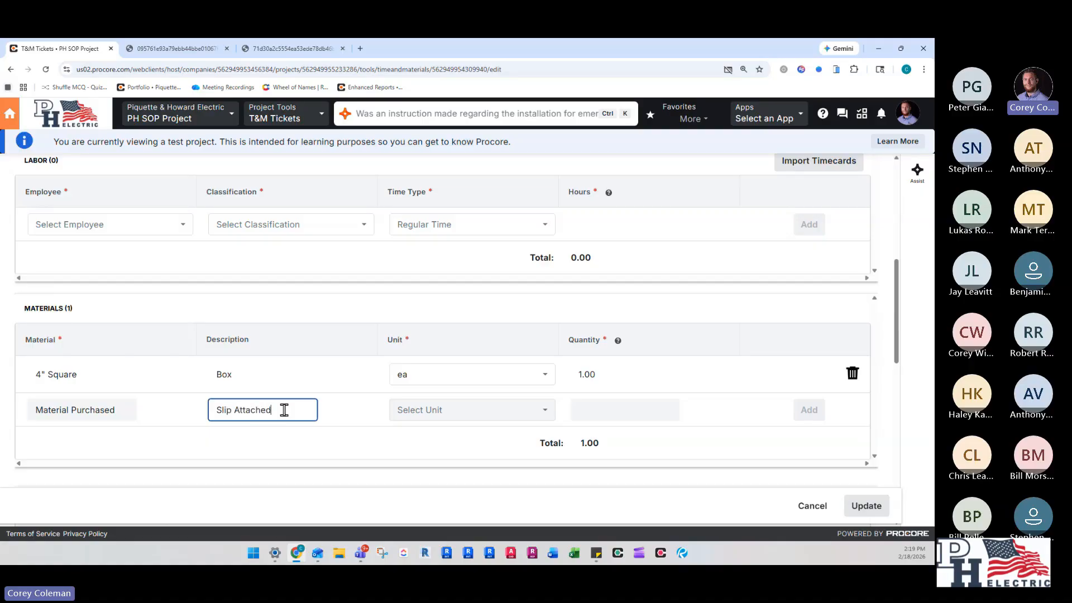
pyautogui.click(487, 413)
pyautogui.click(468, 304)
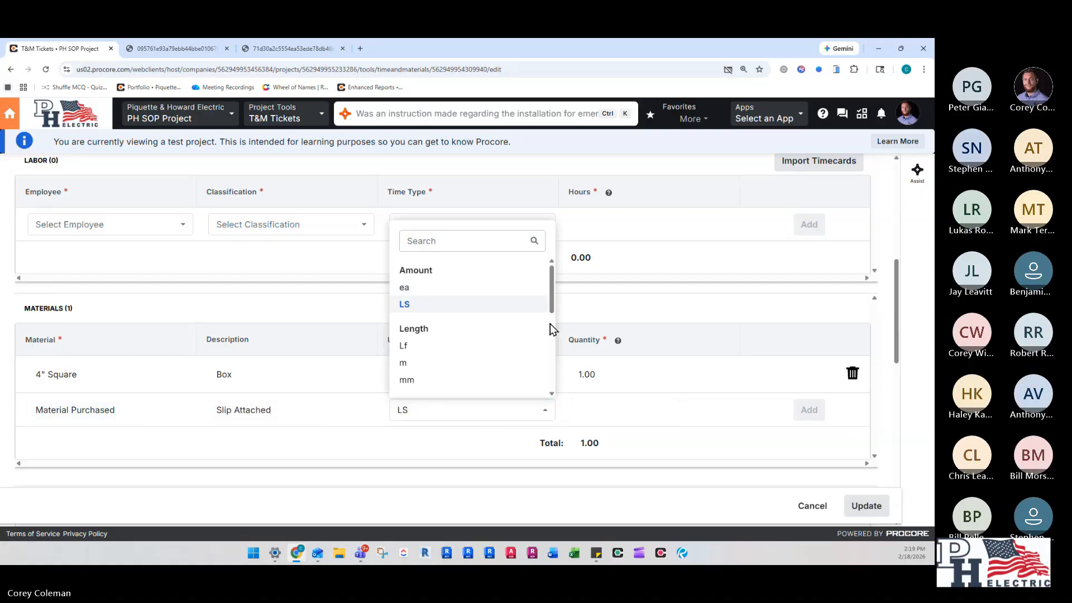
pyautogui.click(631, 409)
pyautogui.write('1')
pyautogui.click(808, 409)
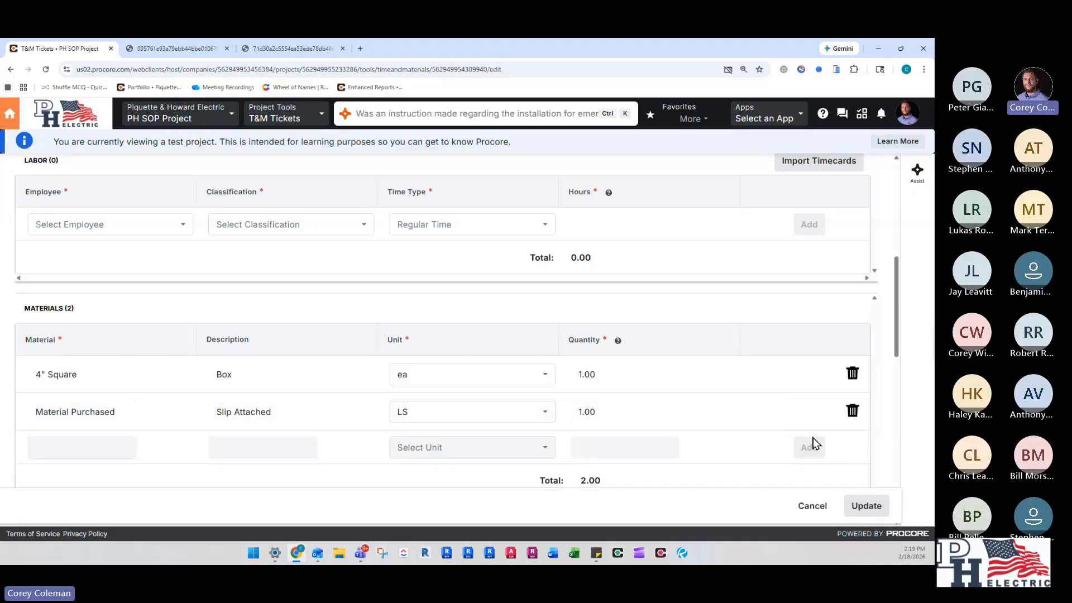
# - Review the ticket's added materials, subcontractor and signature sections down to its notes and attachments
pyautogui.scroll(-4, 210, 352)
pyautogui.scroll(3, 124, 313)
pyautogui.scroll(-4, 149, 366)
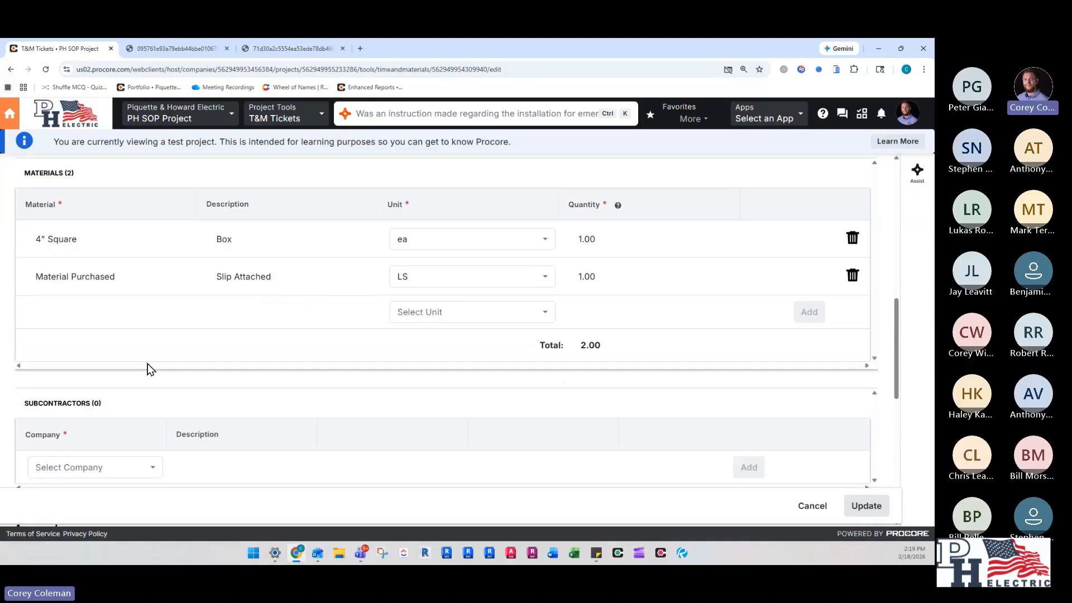
pyautogui.scroll(-4, 268, 406)
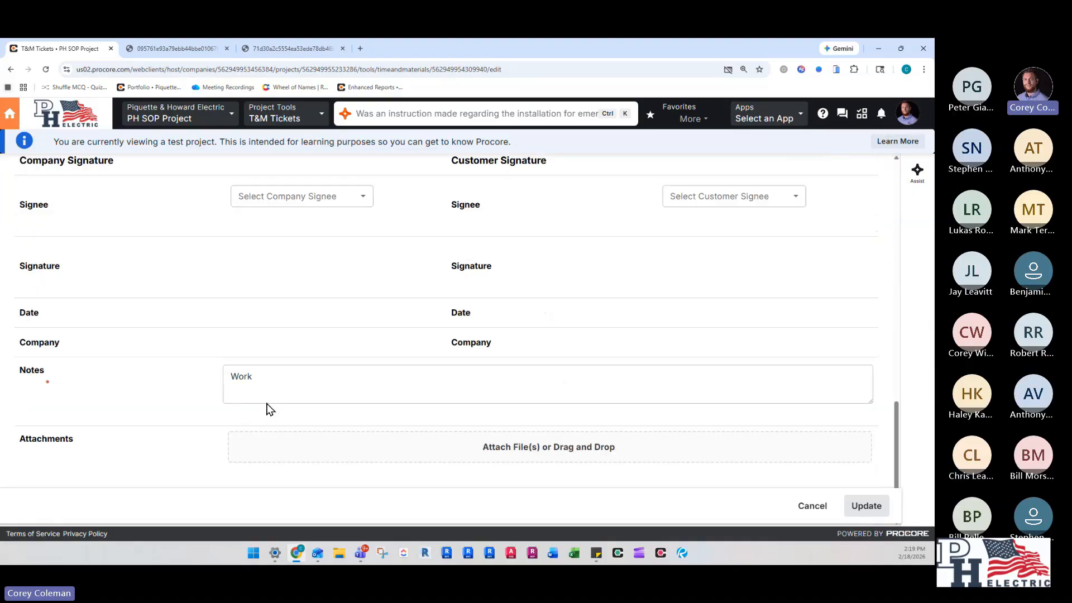
# - Save the updates to T&M ticket #4 and return to the ticket list
pyautogui.scroll(3, 300, 357)
pyautogui.click(300, 343)
pyautogui.click(376, 330)
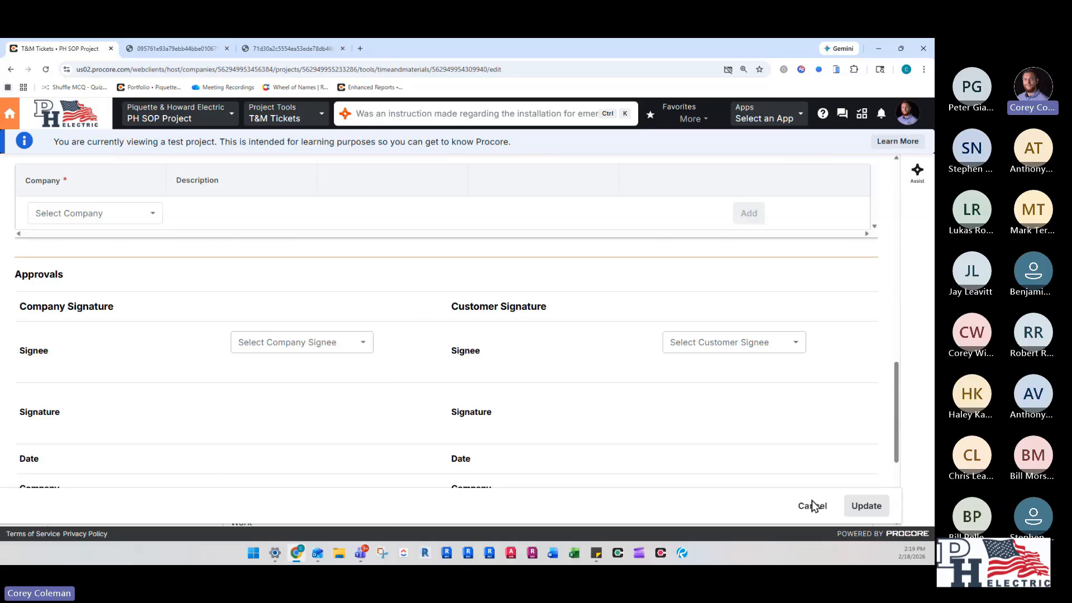
pyautogui.click(875, 505)
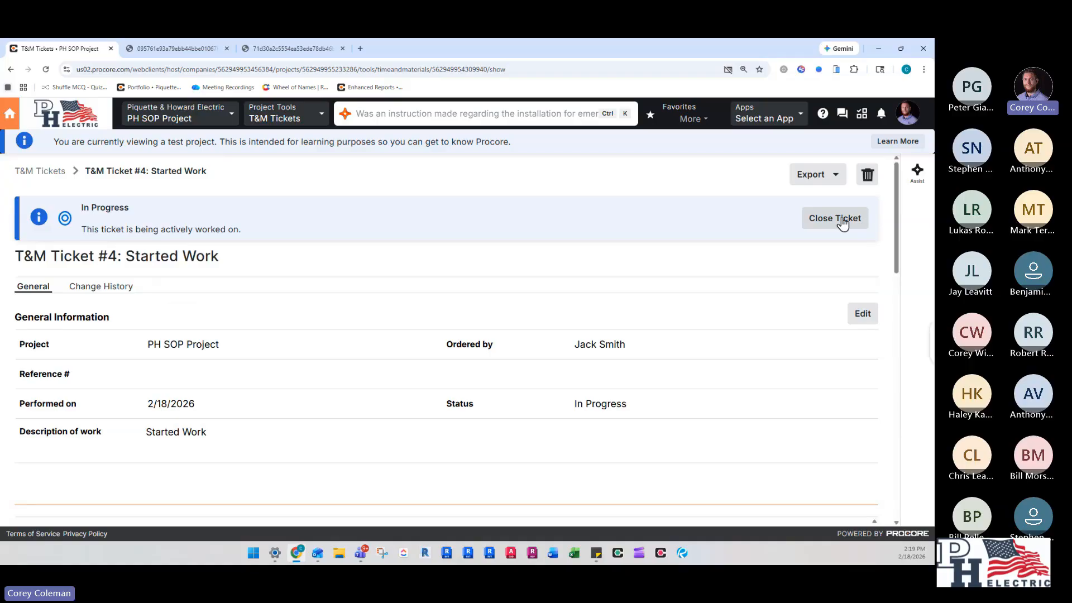
pyautogui.click(33, 173)
pyautogui.scroll(-1, 268, 346)
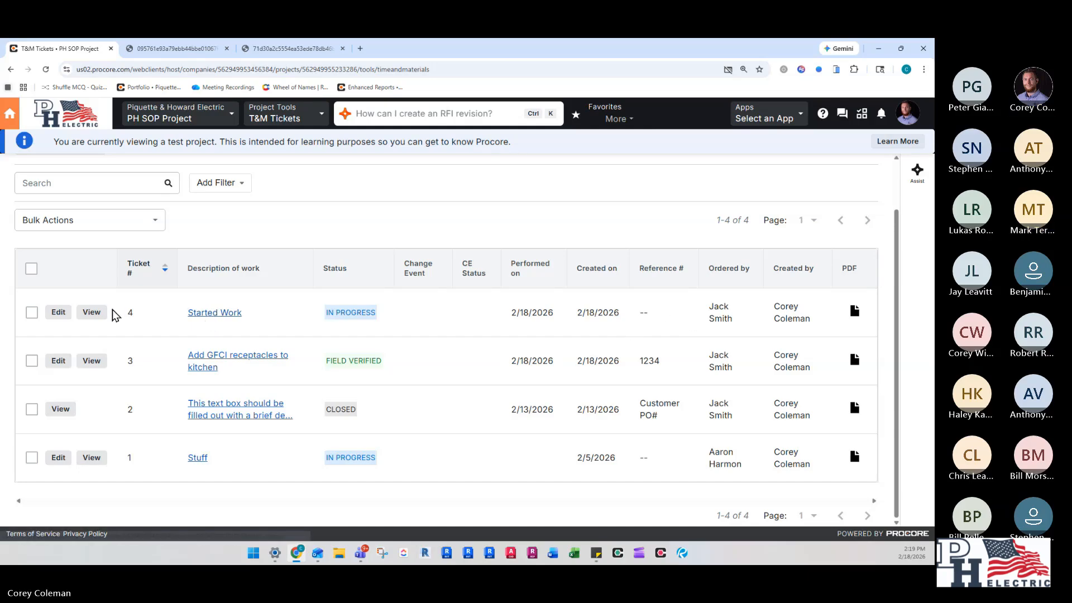
# - Open ticket #4, Started Work, from the list and go to the attachments section in edit mode
pyautogui.click(199, 315)
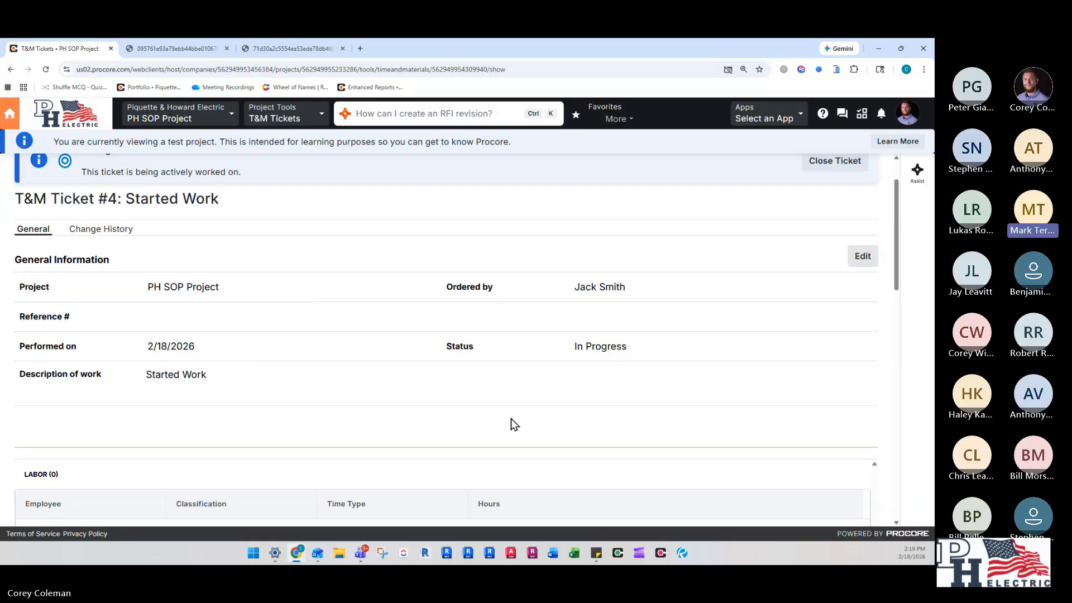
pyautogui.scroll(-4, 545, 366)
pyautogui.scroll(3, 821, 220)
pyautogui.scroll(2, 822, 220)
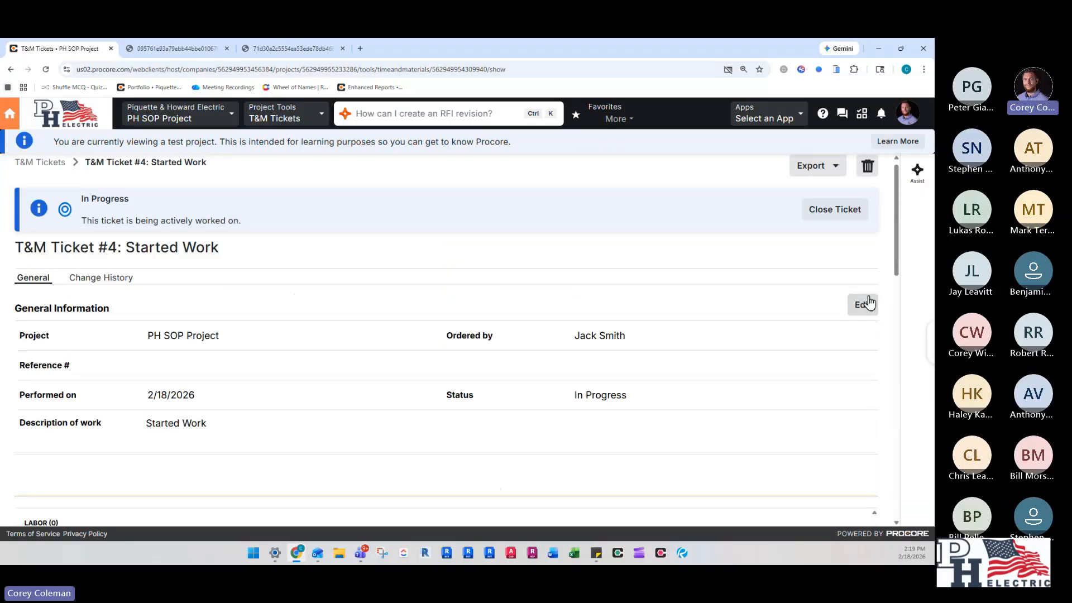
pyautogui.click(864, 305)
pyautogui.scroll(-12, 489, 335)
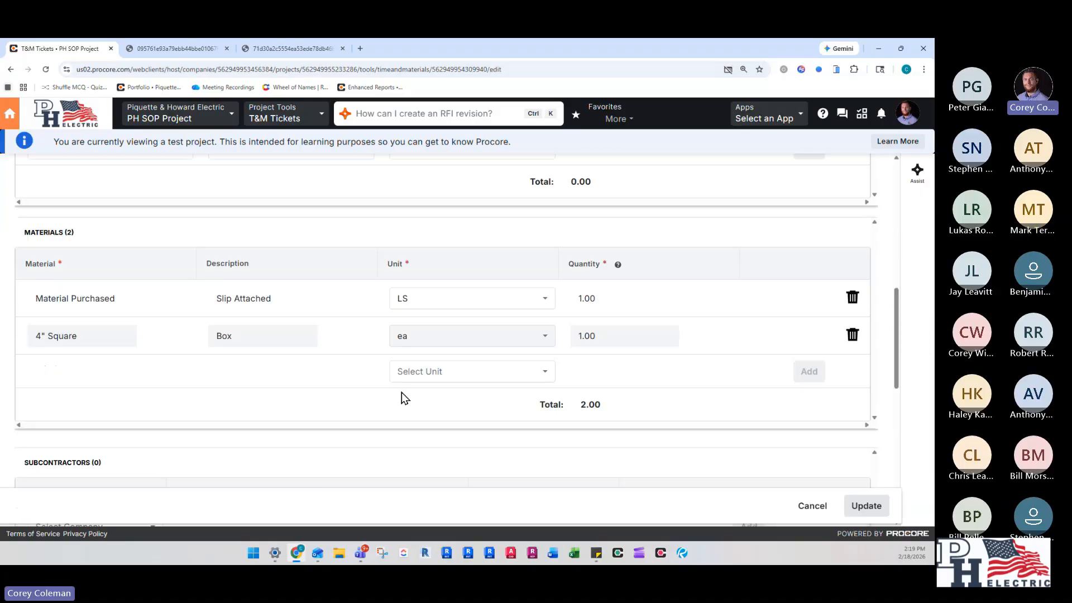
pyautogui.scroll(-4, 377, 393)
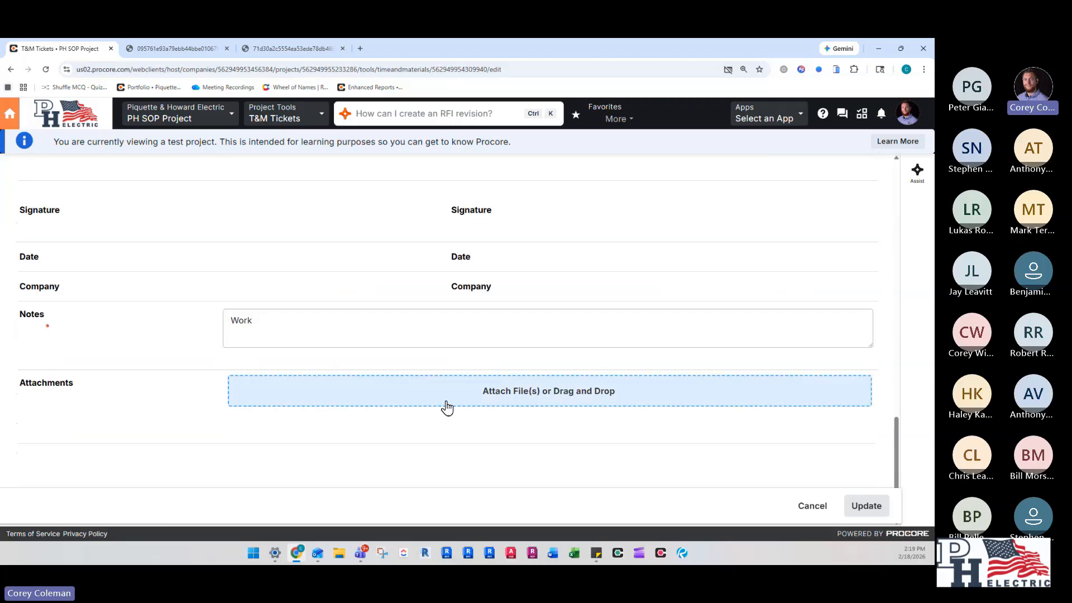
# - Look through the My Computer, Photos and Documents sources for attaching files, and close the dialog without attaching anything
pyautogui.click(531, 401)
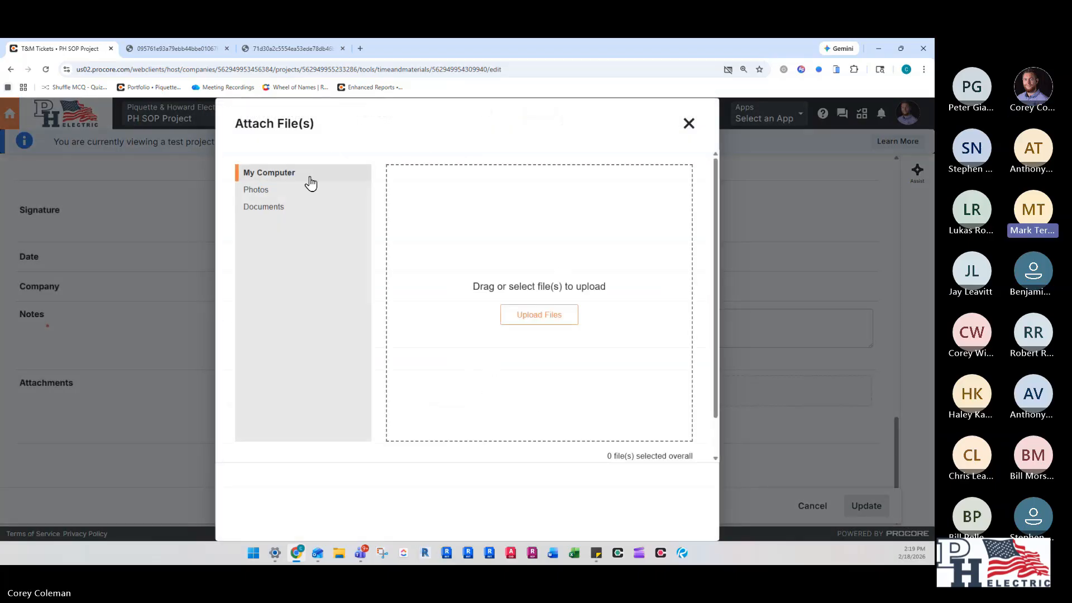
pyautogui.click(308, 190)
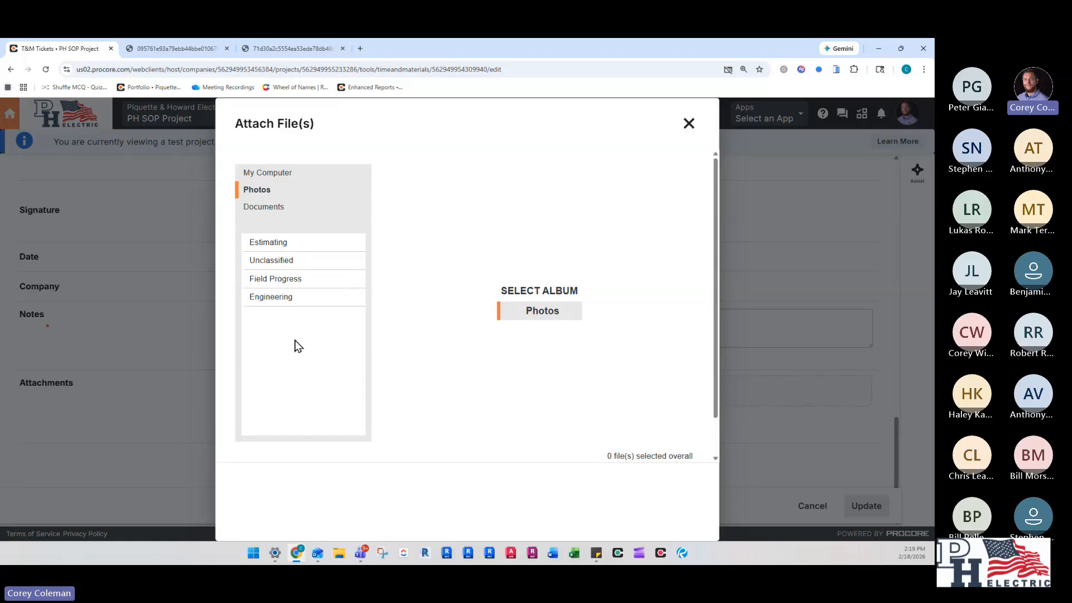
pyautogui.click(285, 206)
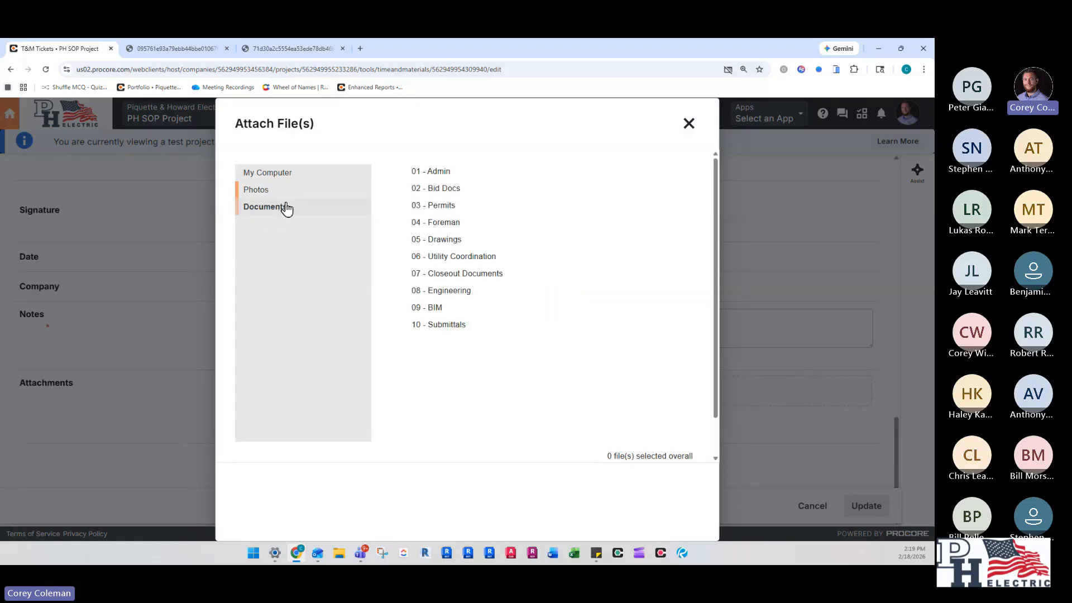
pyautogui.click(281, 175)
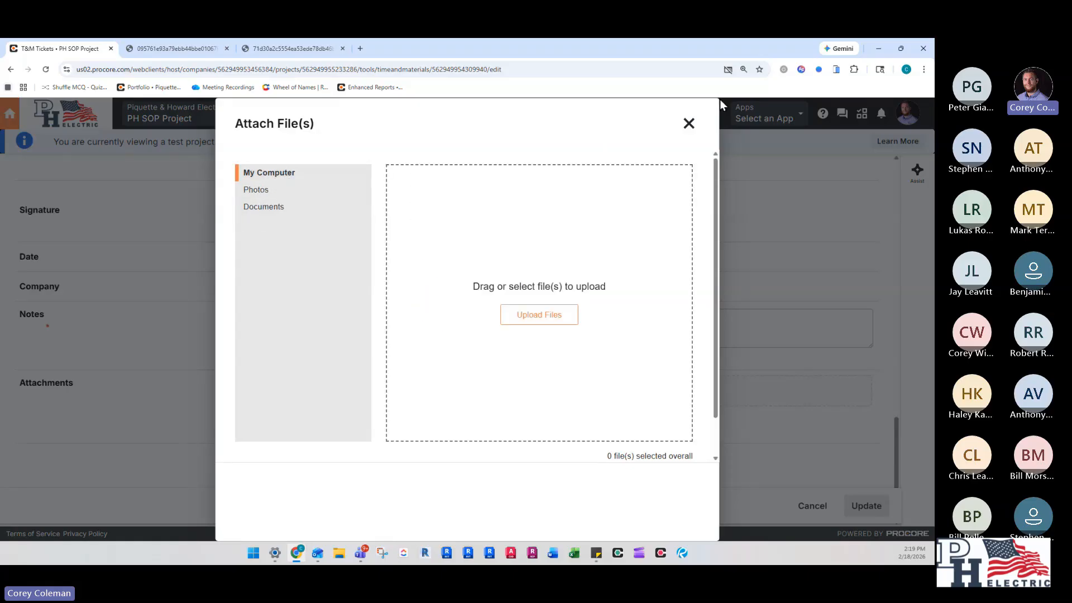
pyautogui.click(688, 123)
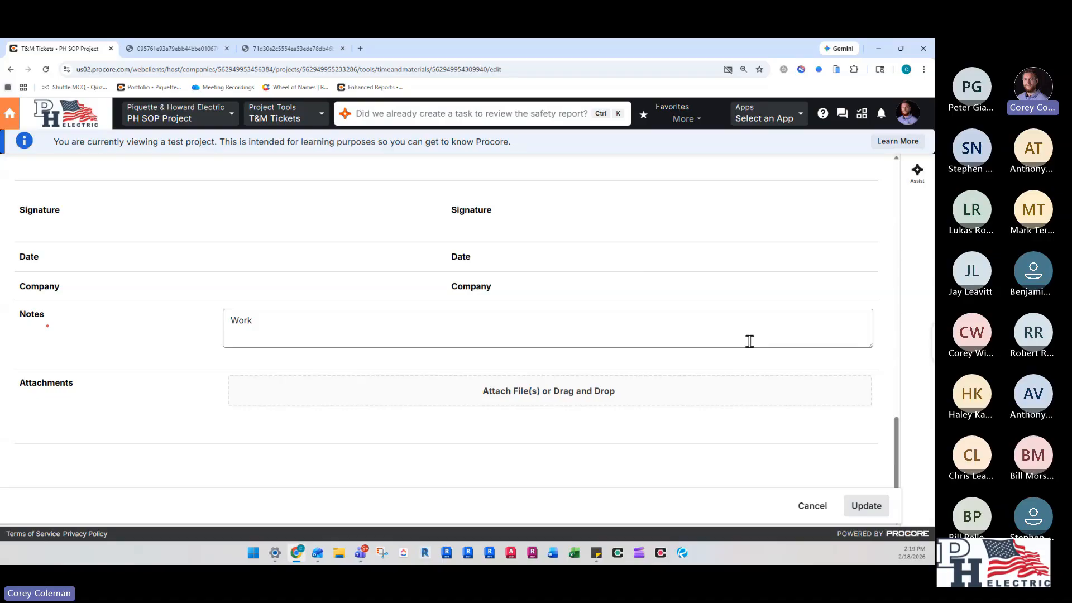
# - Update ticket #4 without further changes and go back to the T&M ticket list
pyautogui.scroll(5, 672, 349)
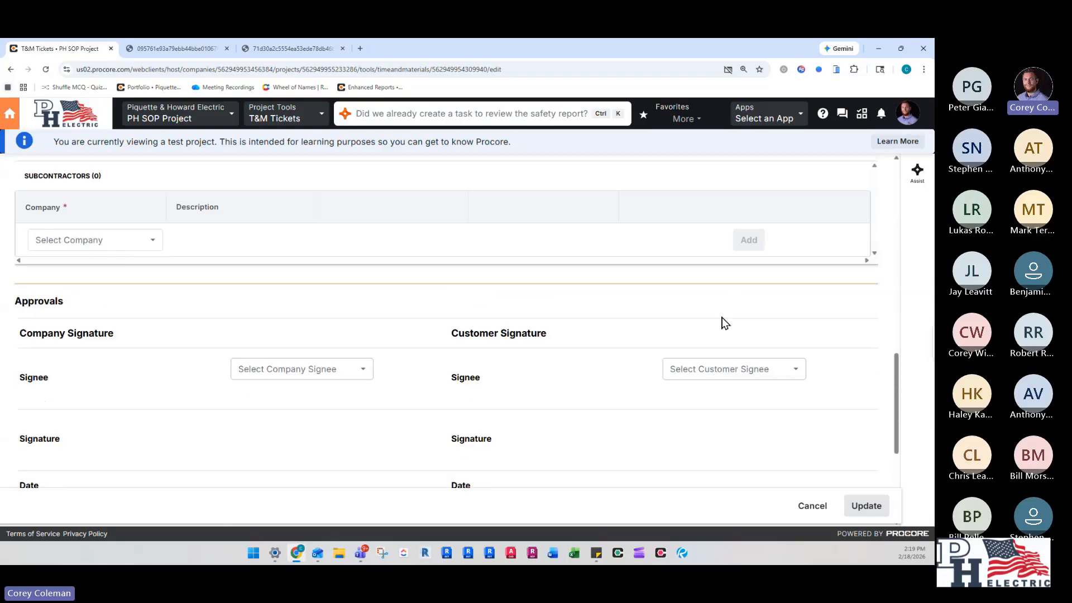
pyautogui.scroll(15, 553, 388)
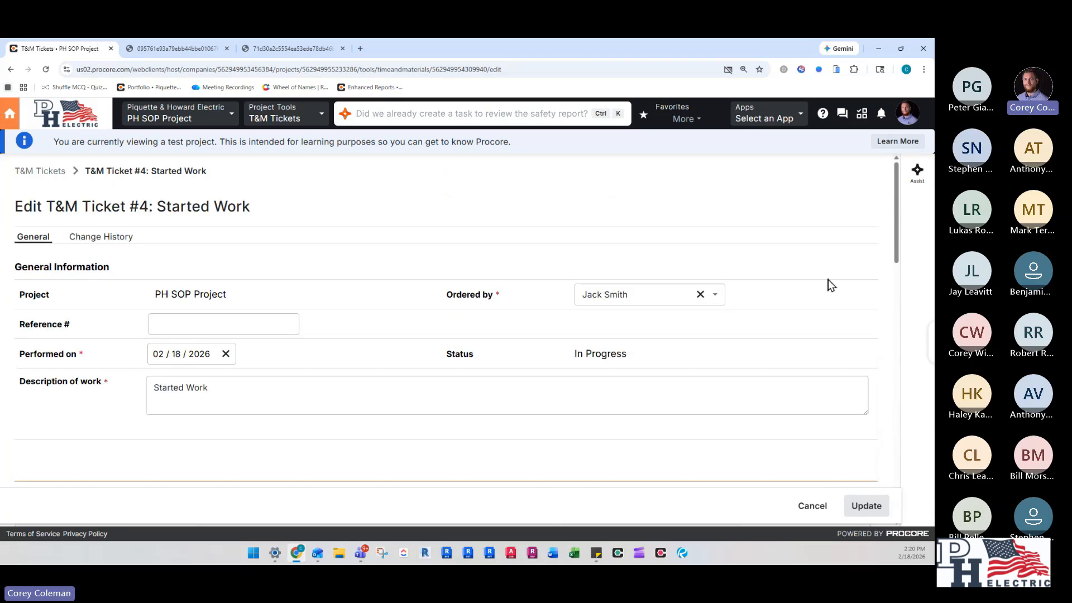
pyautogui.click(869, 508)
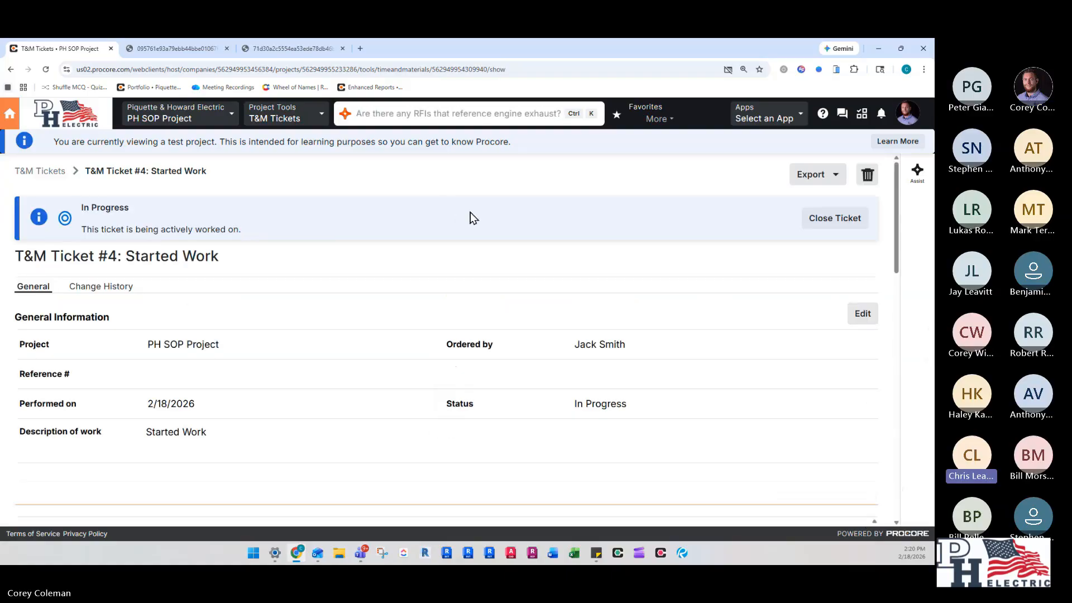
pyautogui.click(862, 315)
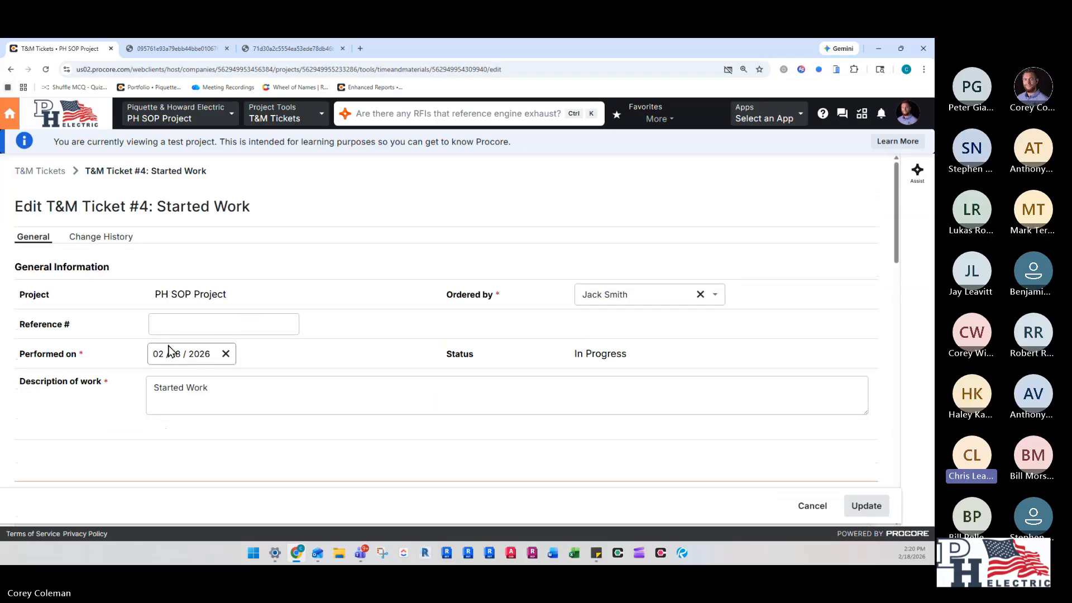
pyautogui.click(39, 170)
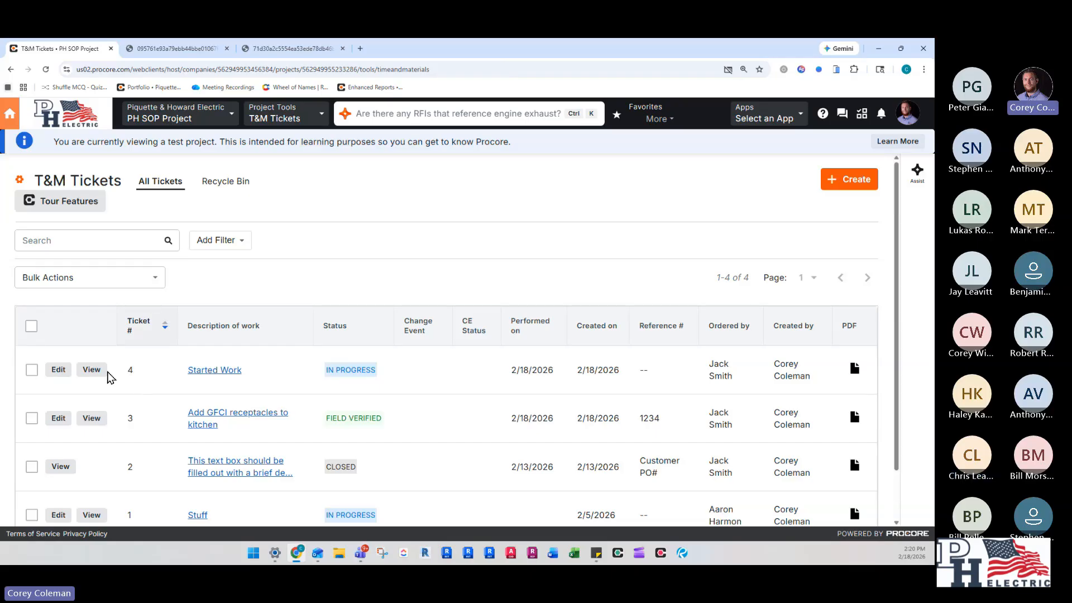
# - Reopen ticket #4 for editing to review its sections and change history, and return to the ticket list
pyautogui.scroll(-1, 142, 391)
pyautogui.click(55, 311)
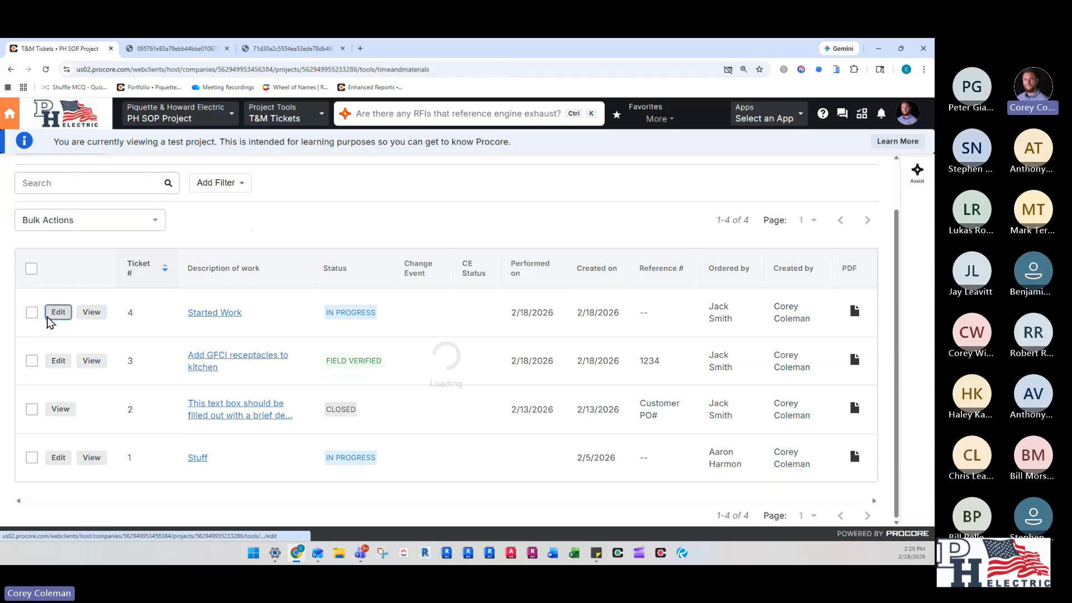
pyautogui.scroll(-5, 440, 229)
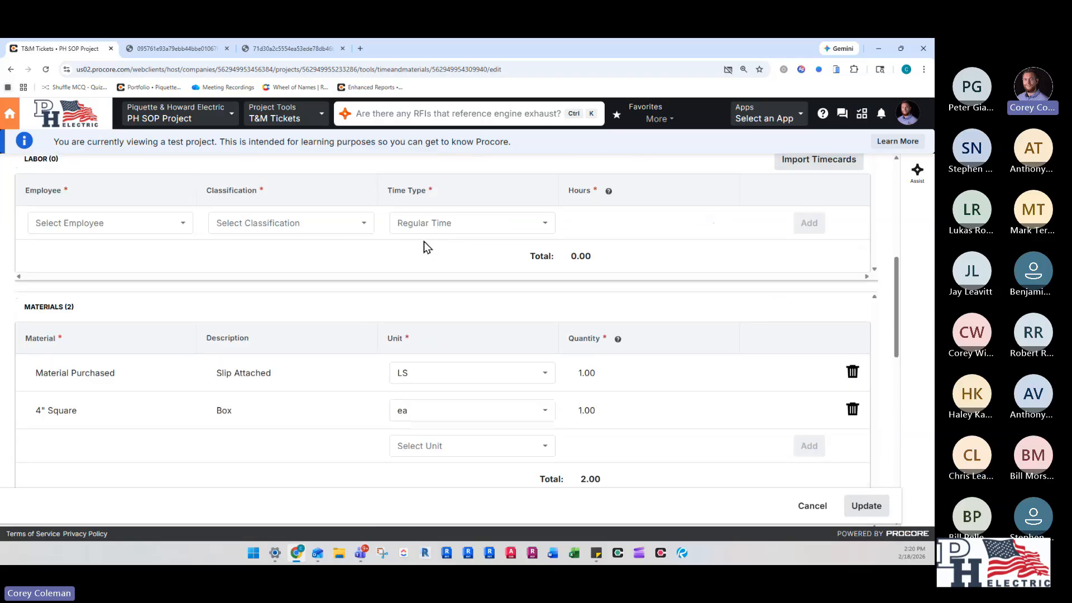
pyautogui.scroll(-10, 531, 274)
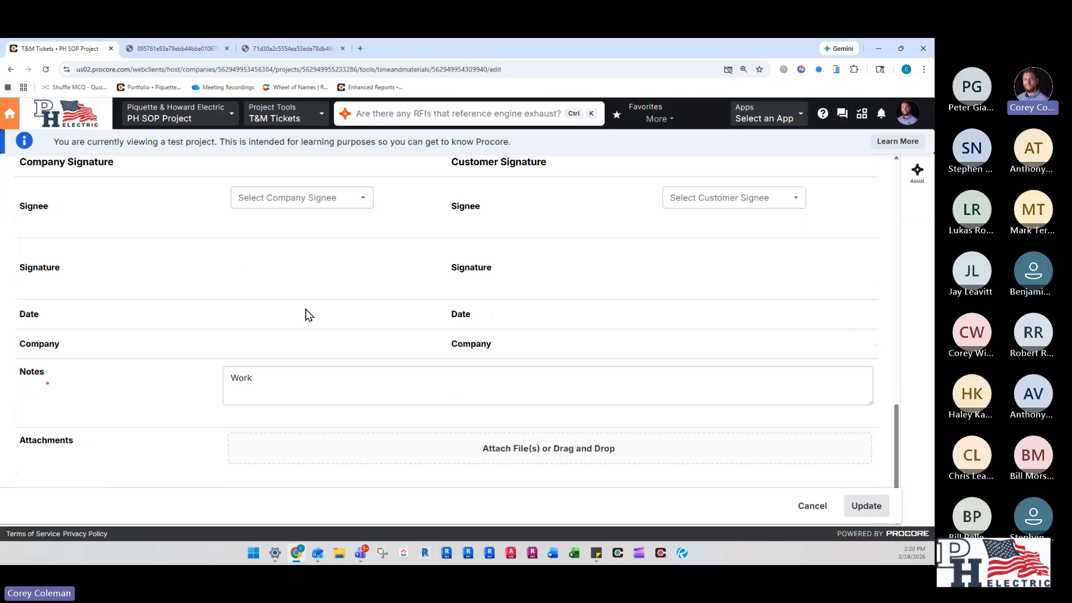
pyautogui.scroll(15, 301, 335)
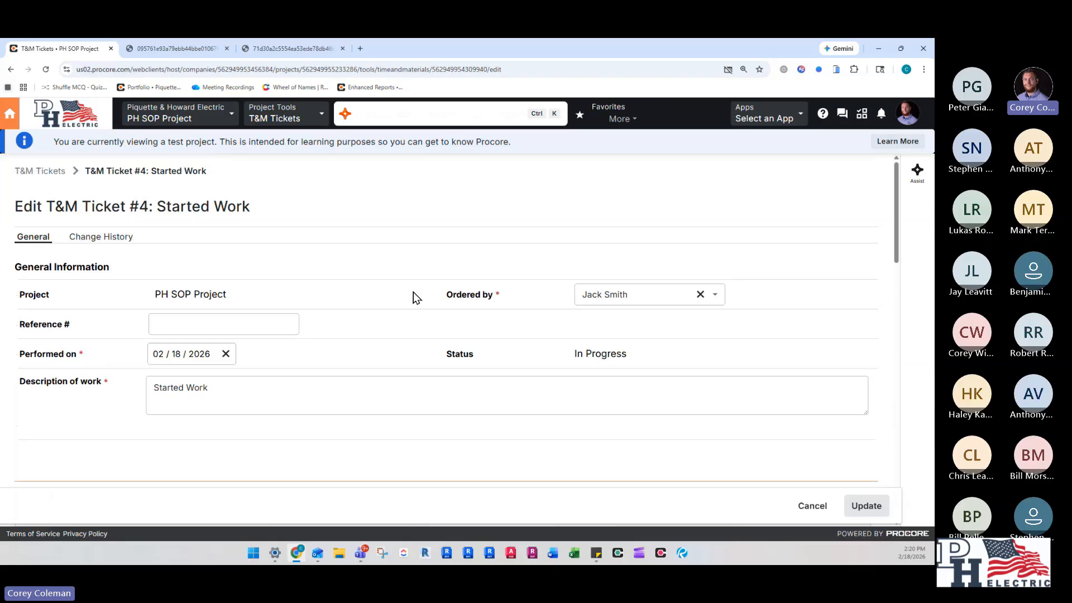
pyautogui.click(117, 238)
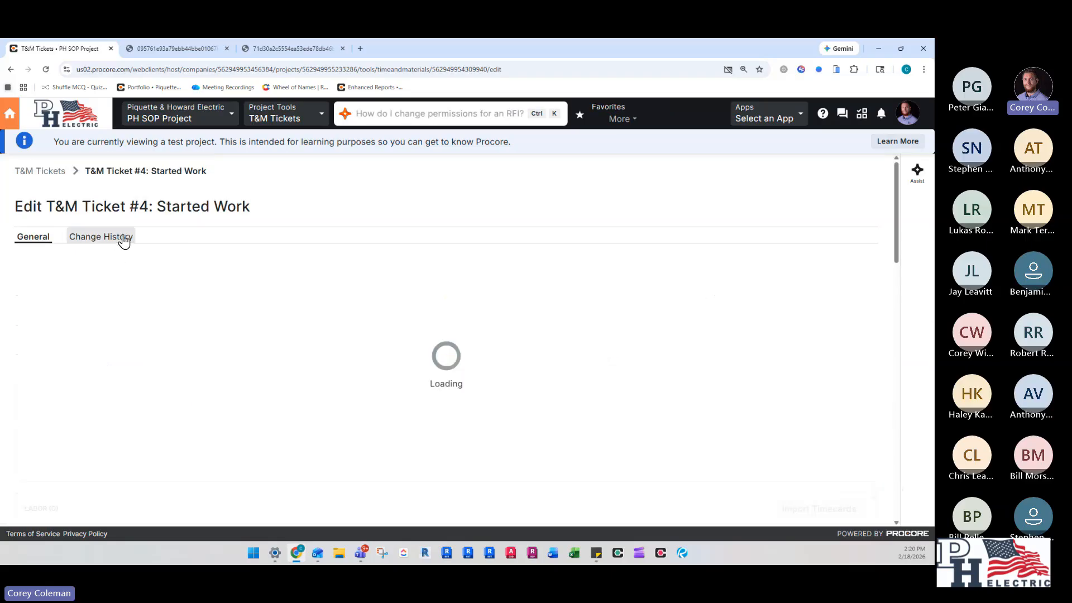
pyautogui.click(40, 171)
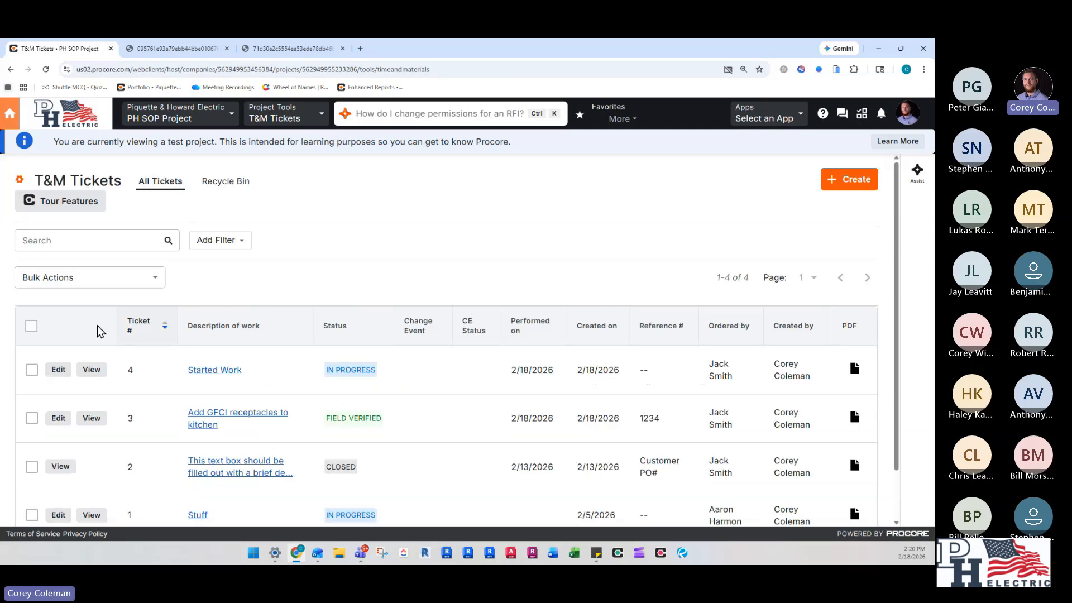
# - Select ticket #3, Add GFCI receptacles to kitchen, and create a change event from it with a bulk action
pyautogui.scroll(-1, 137, 379)
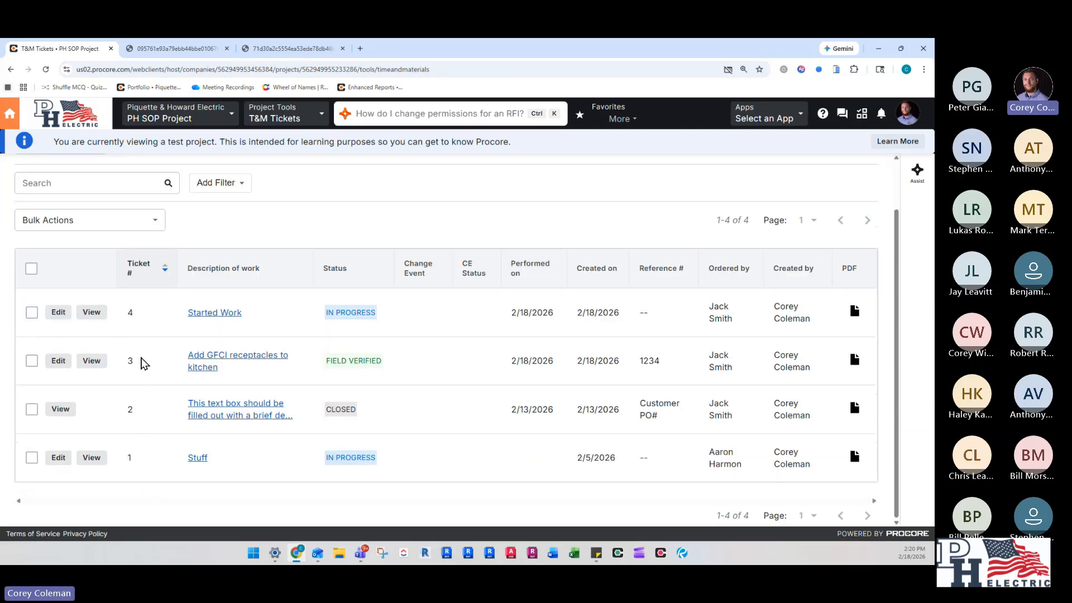
pyautogui.scroll(1, 124, 388)
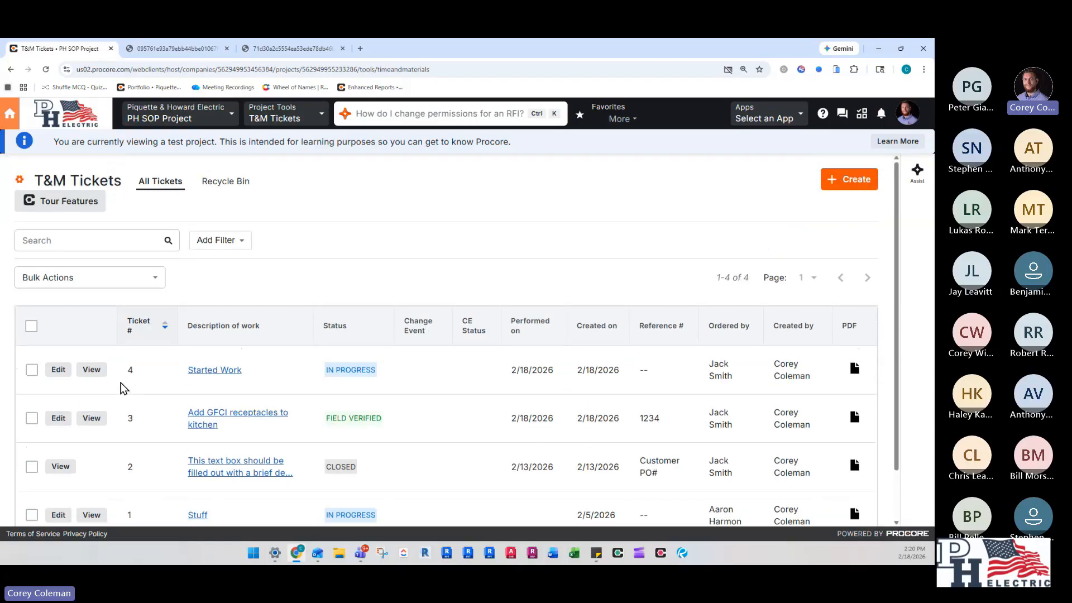
pyautogui.scroll(-1, 406, 168)
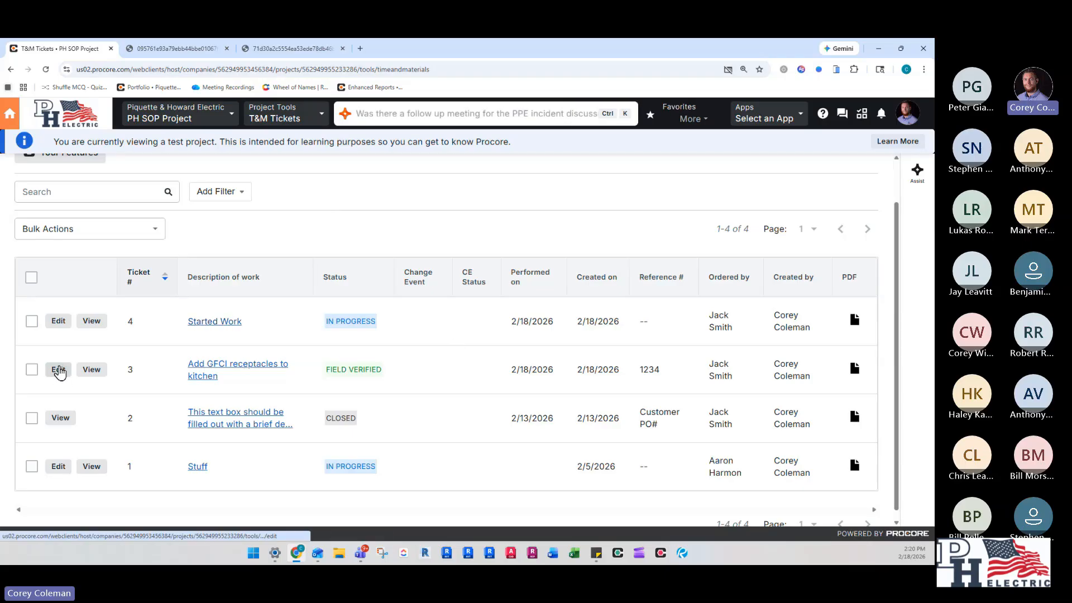
pyautogui.click(32, 371)
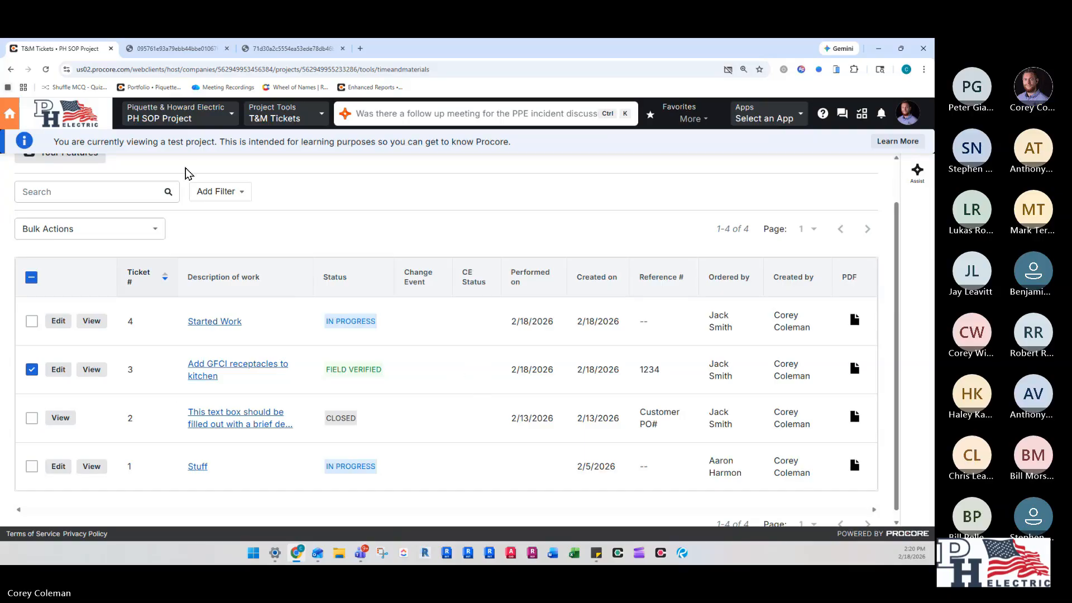
pyautogui.click(90, 229)
pyautogui.click(78, 252)
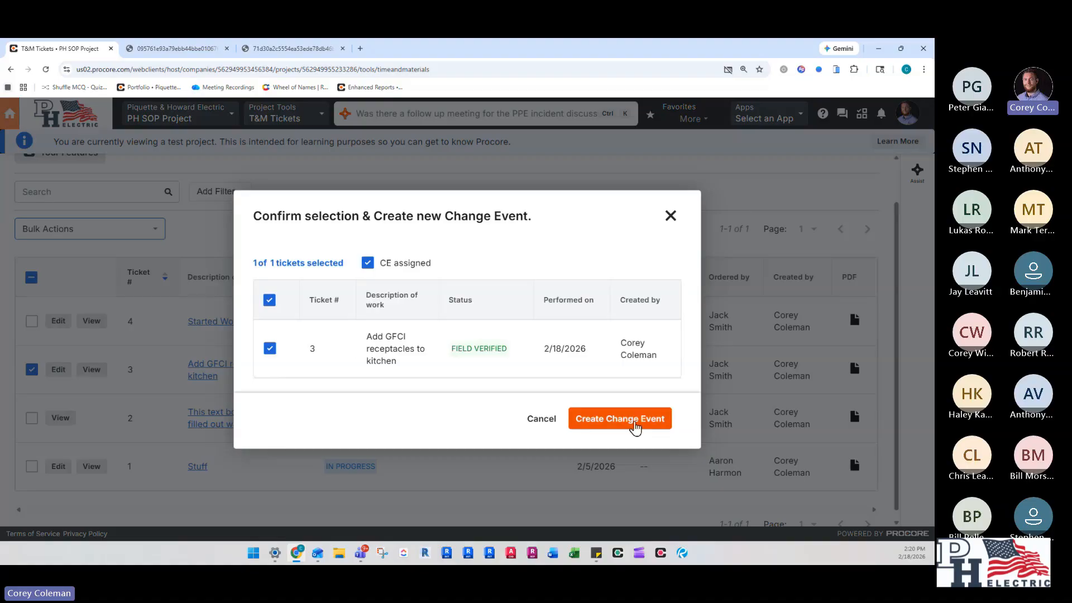
pyautogui.click(635, 425)
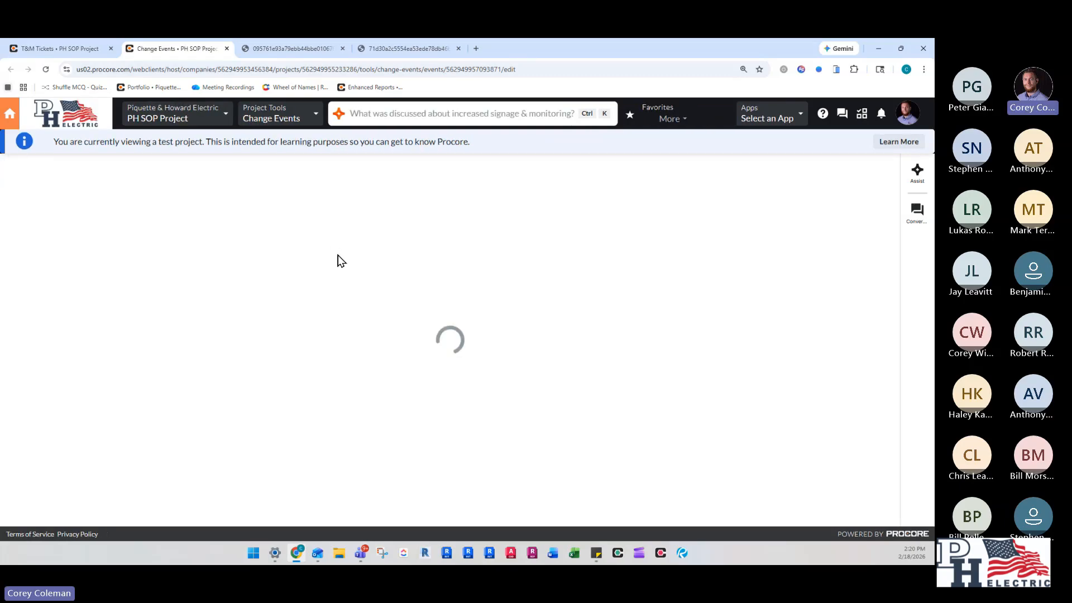
# - Review the new change event's description, attachments area and line items for the materials, subcontractor and labor of ticket #3
pyautogui.scroll(-5, 385, 291)
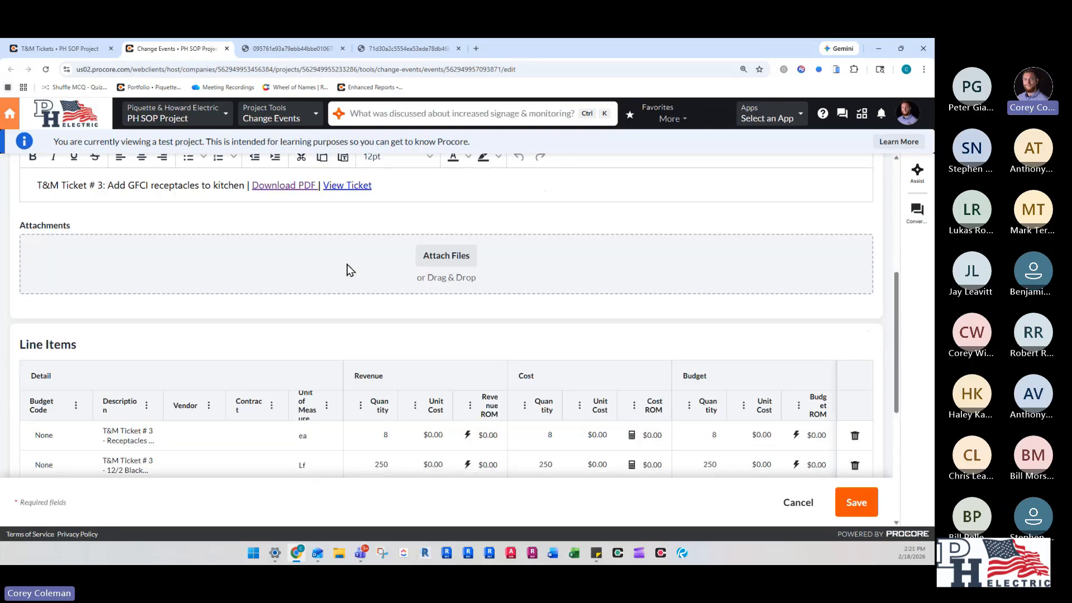
pyautogui.scroll(-2, 335, 279)
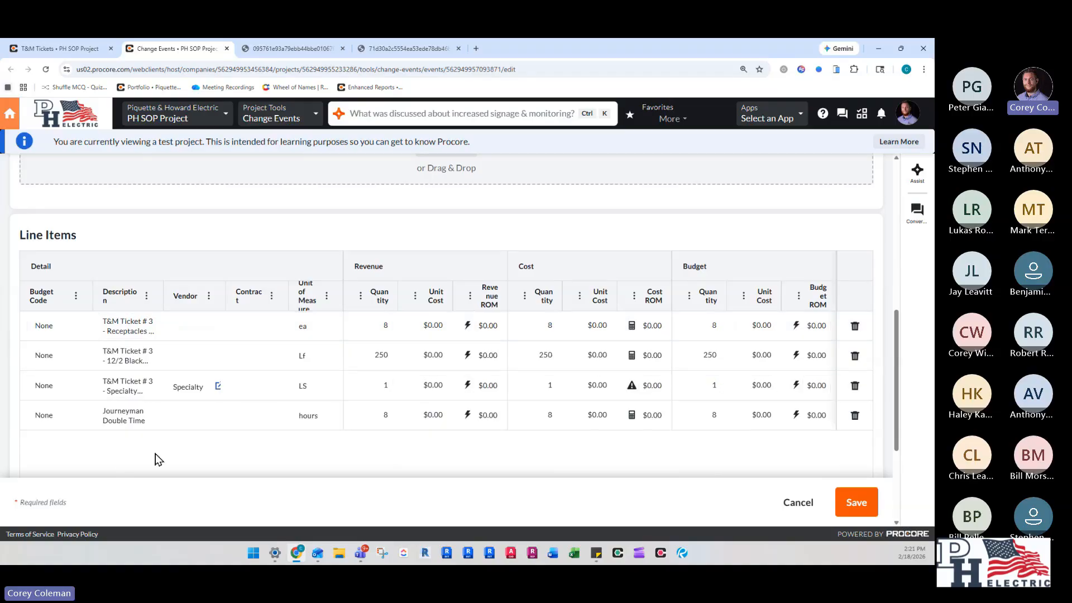
pyautogui.scroll(-2, 162, 446)
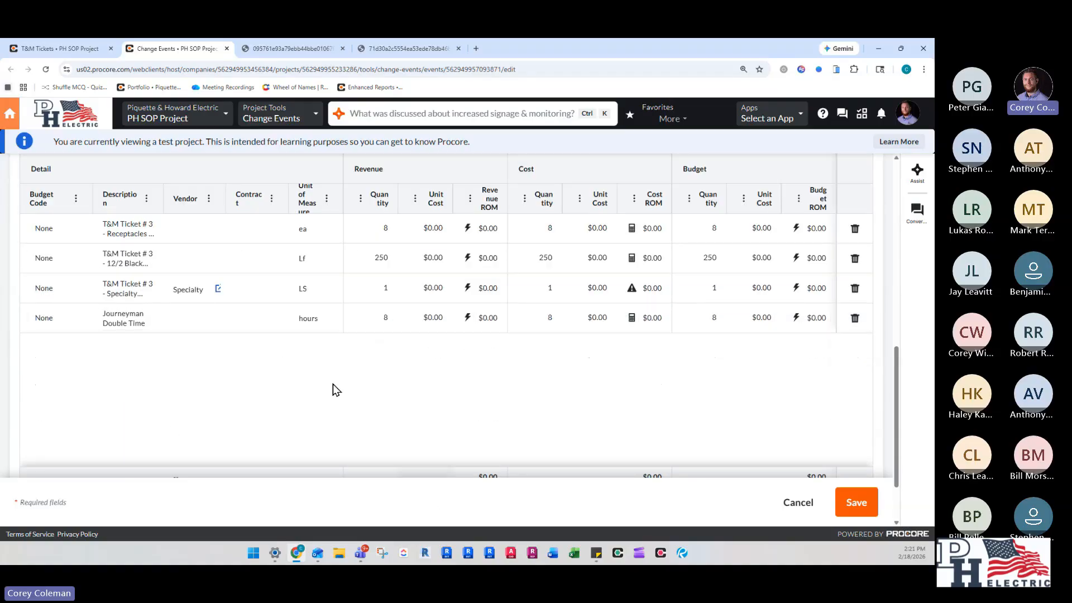
pyautogui.scroll(-1, 426, 354)
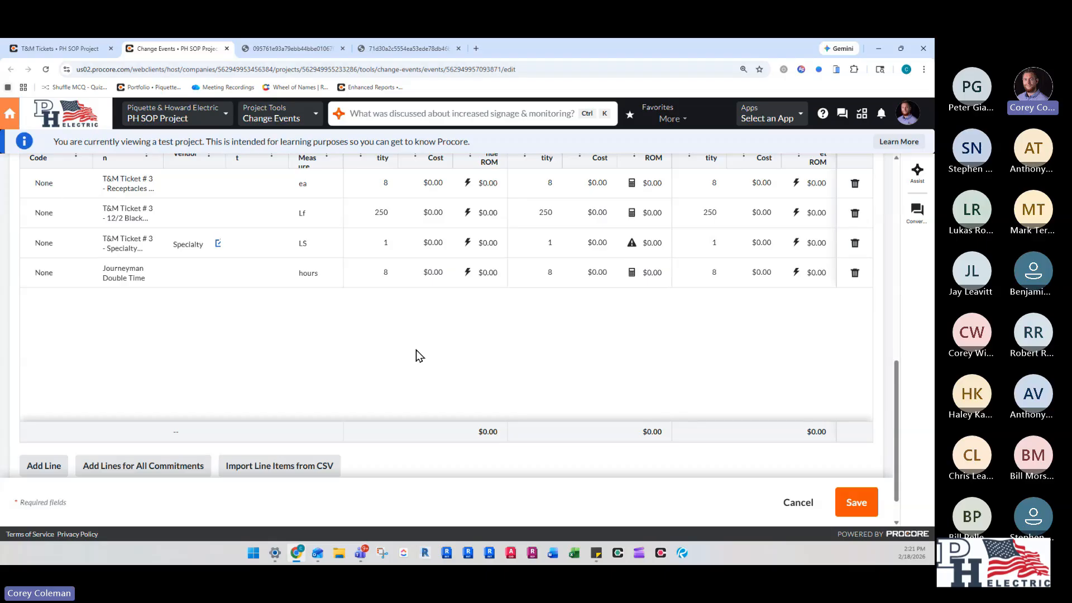
pyautogui.scroll(2, 420, 355)
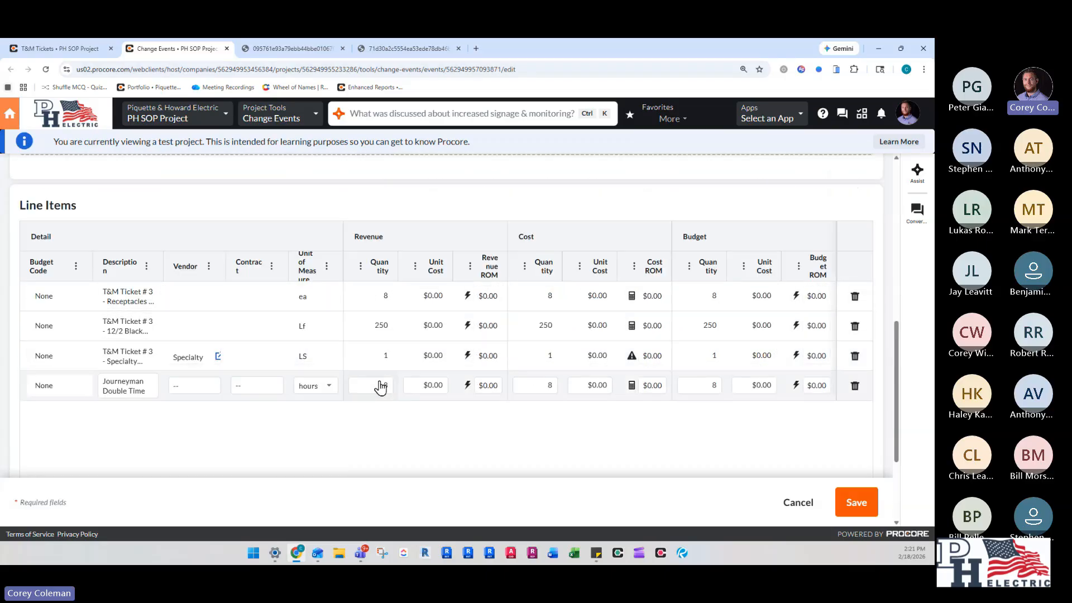
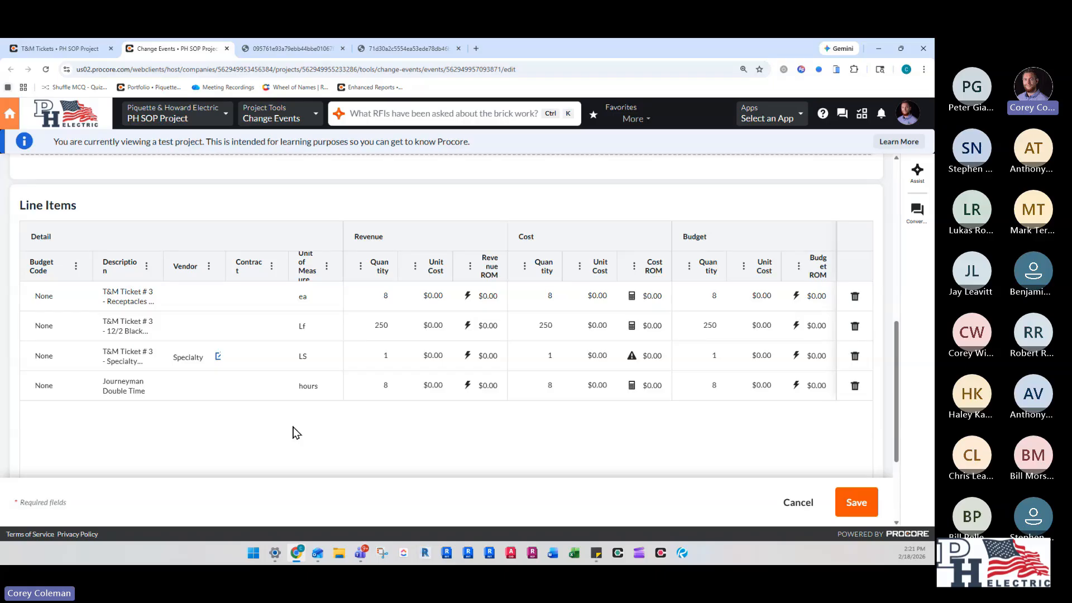
# - Leave the change event's edit form without saving, check change event #006's line items, and return to the Change Events list
pyautogui.click(290, 303)
pyautogui.scroll(-2, 597, 467)
pyautogui.click(798, 503)
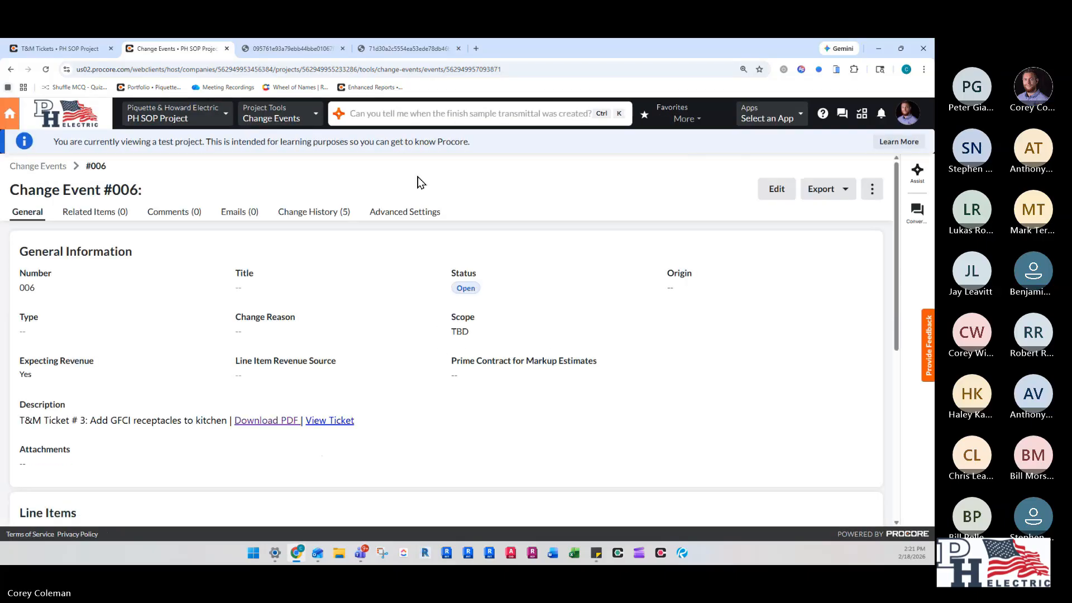
pyautogui.scroll(-5, 363, 292)
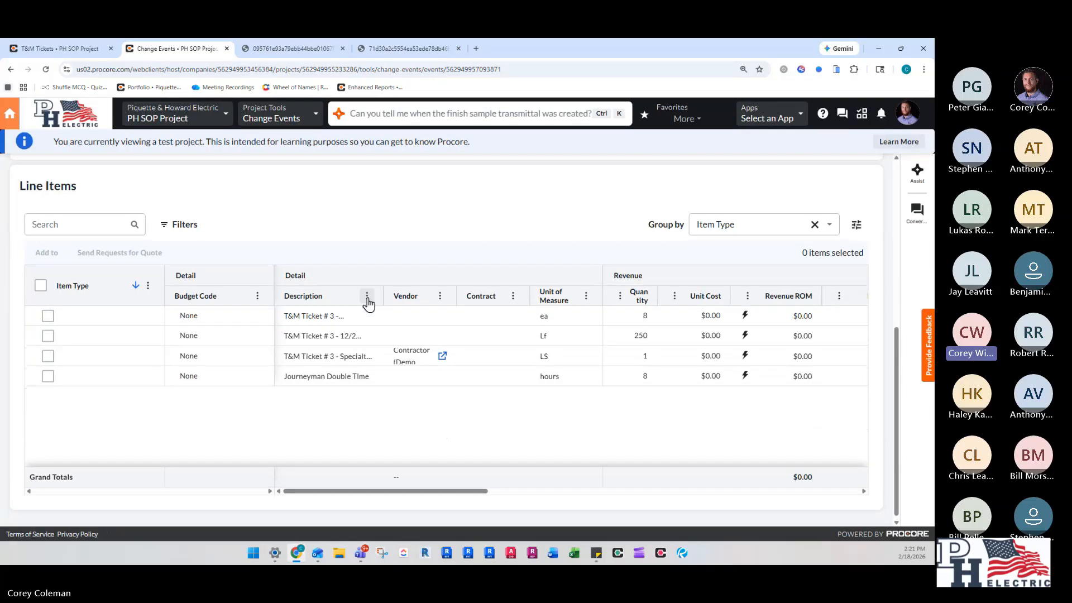
pyautogui.scroll(5, 368, 304)
pyautogui.click(44, 170)
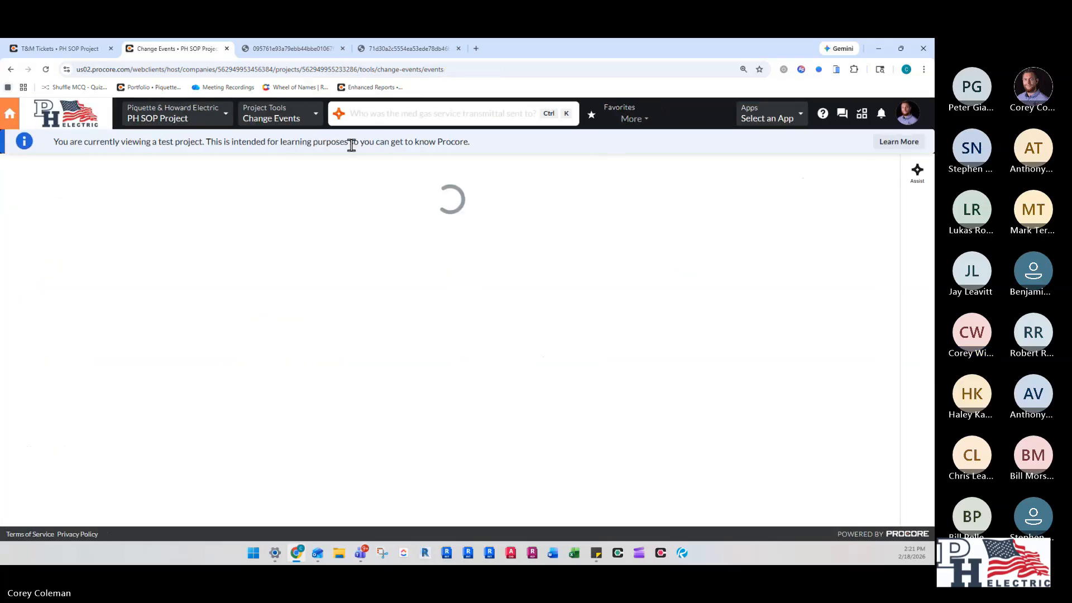
# - Open T&M ticket #3, Add GFCI receptacles to kitchen, from the T&M Tickets tool and review its linked change event, labor and materials
pyautogui.click(317, 115)
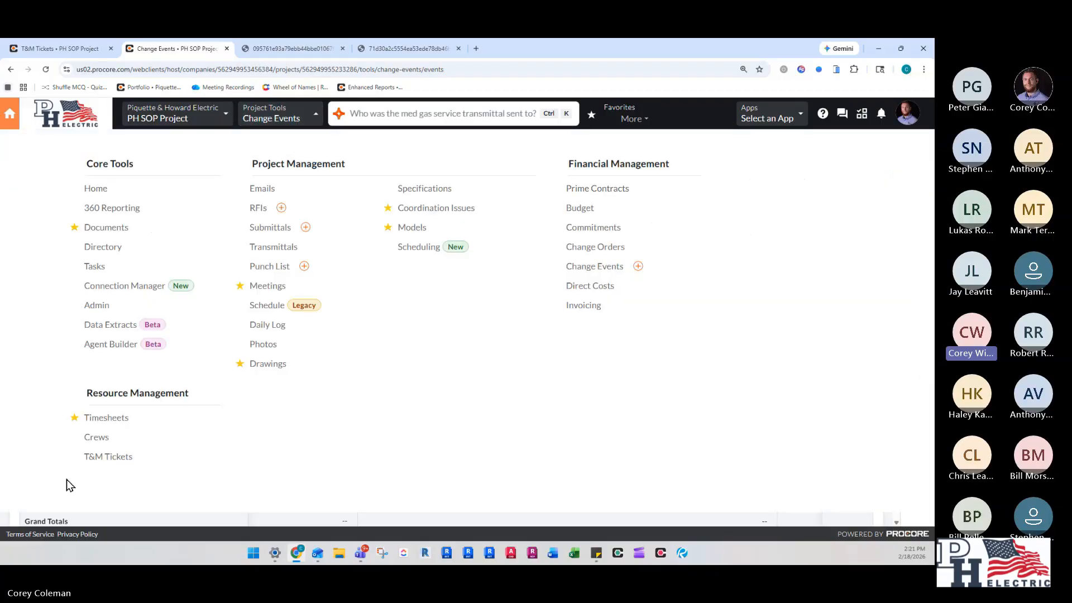
pyautogui.click(108, 457)
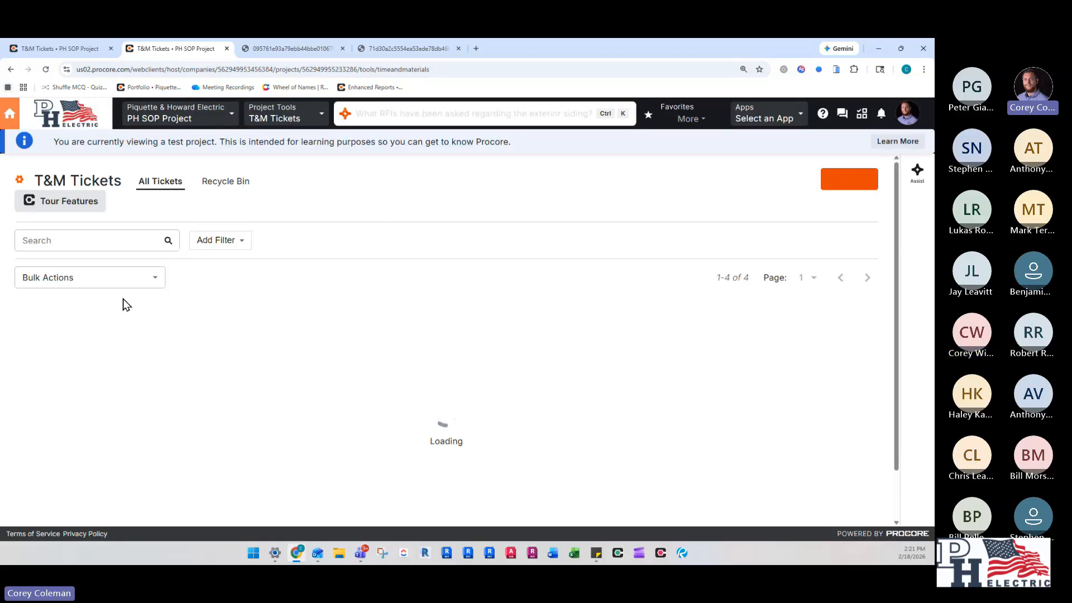
pyautogui.scroll(-1, 421, 264)
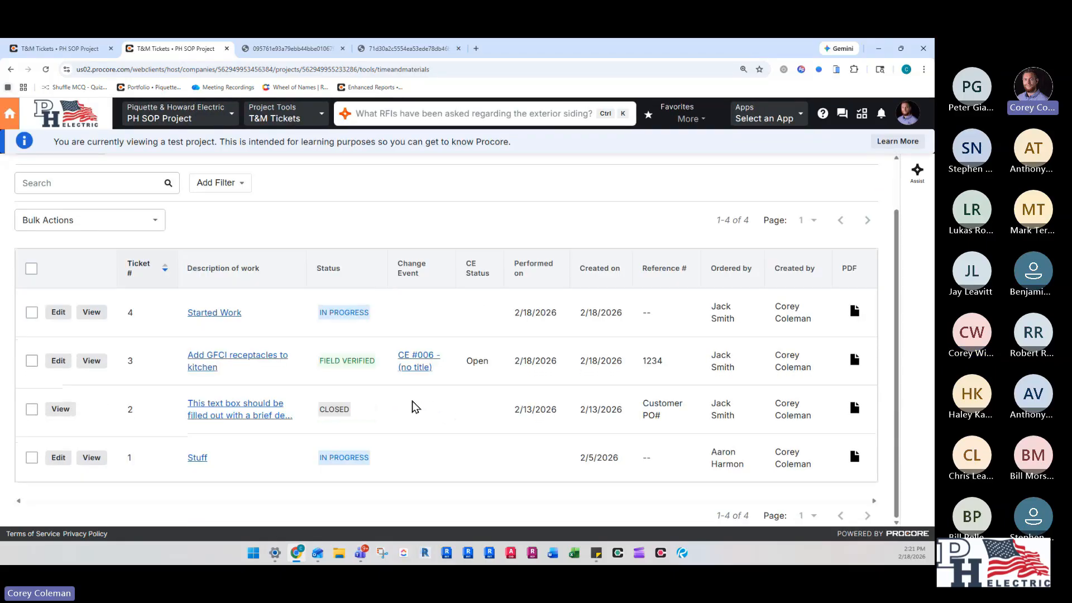
pyautogui.click(246, 364)
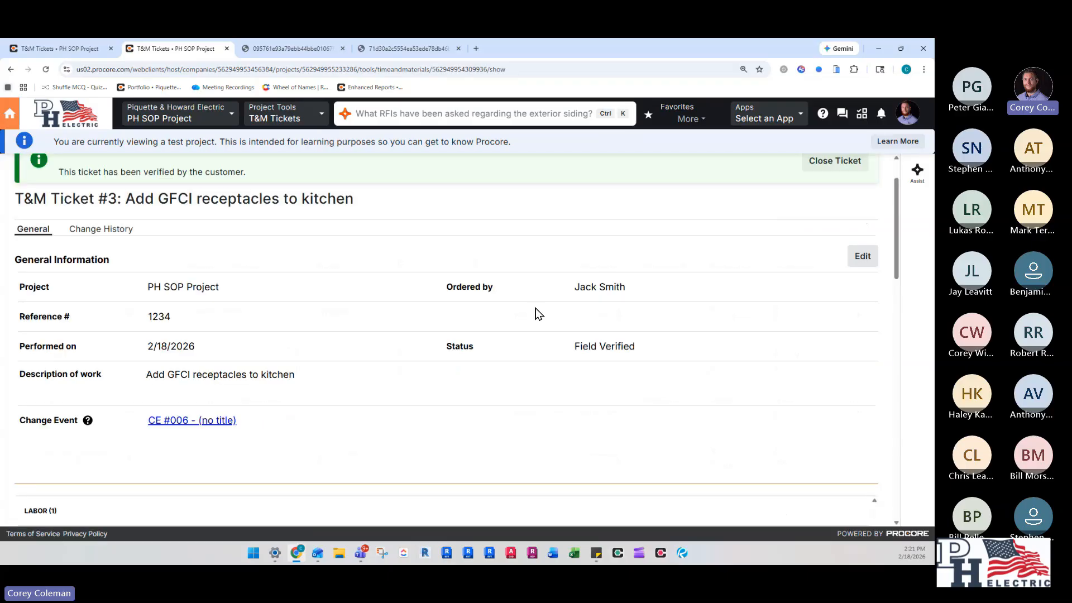
pyautogui.scroll(-4, 258, 361)
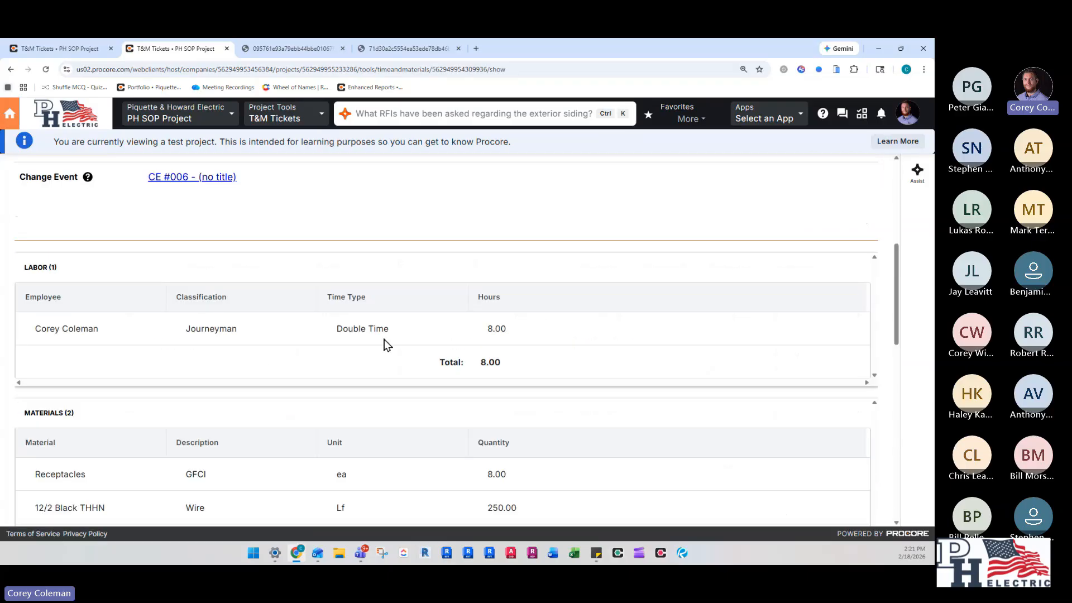
pyautogui.scroll(-3, 669, 344)
pyautogui.scroll(3, 601, 368)
pyautogui.scroll(2, 195, 320)
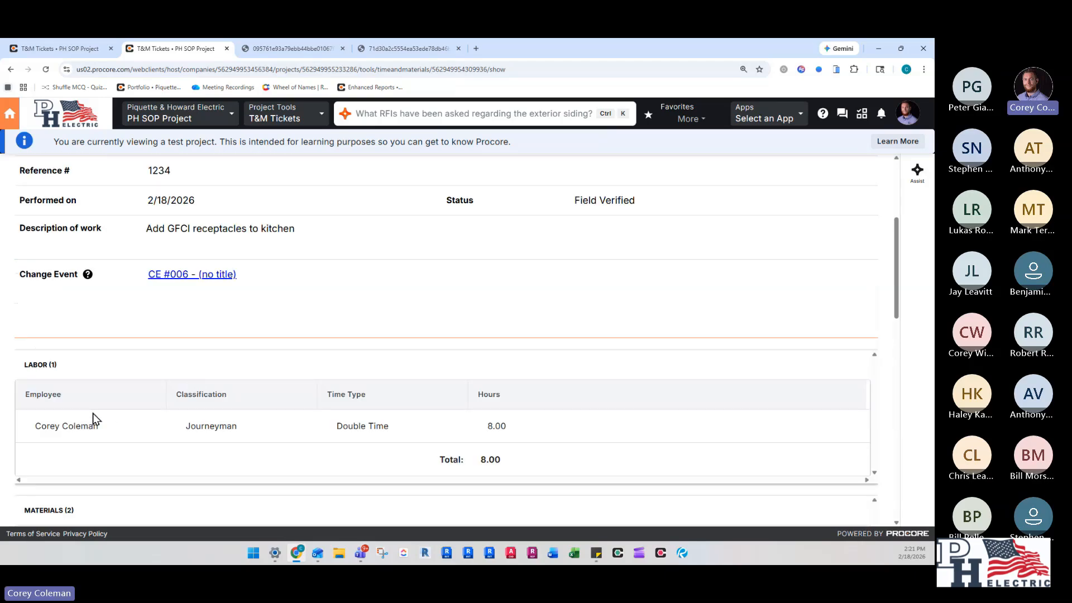
pyautogui.scroll(-2, 284, 396)
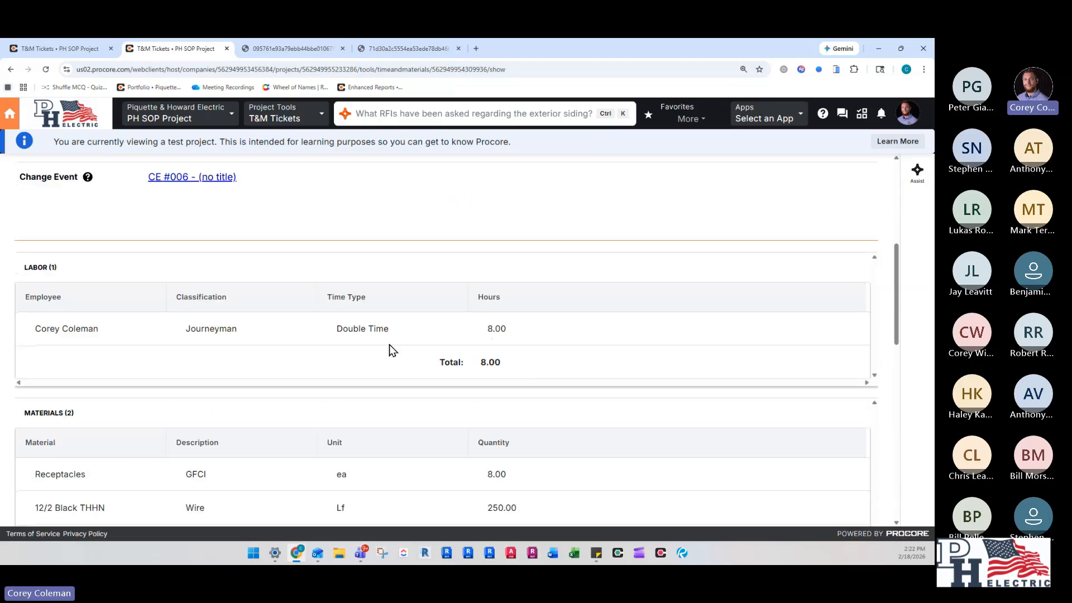
pyautogui.scroll(2, 390, 344)
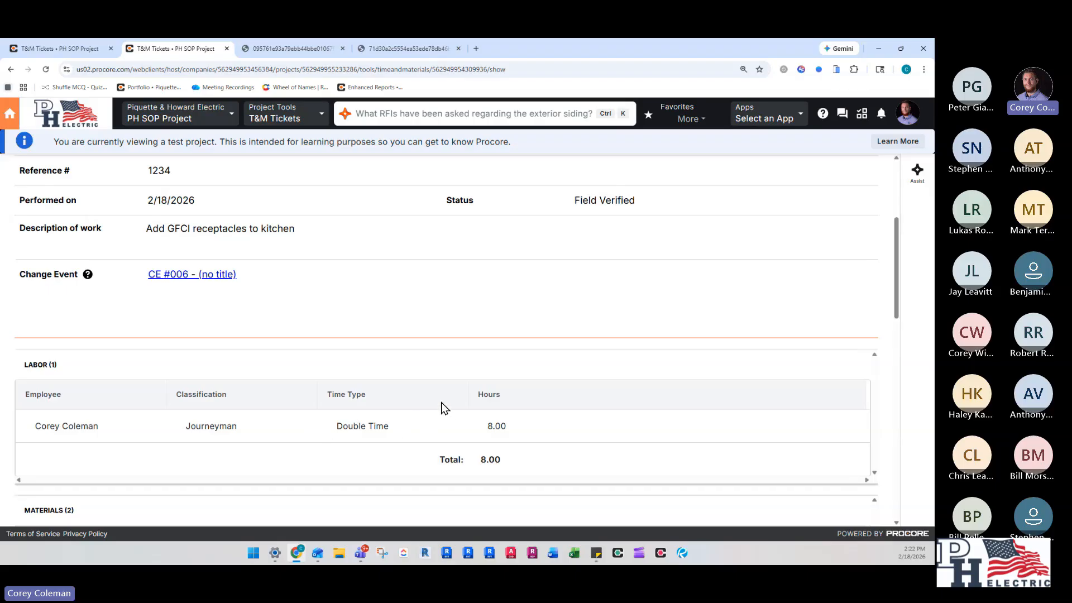
pyautogui.scroll(4, 474, 407)
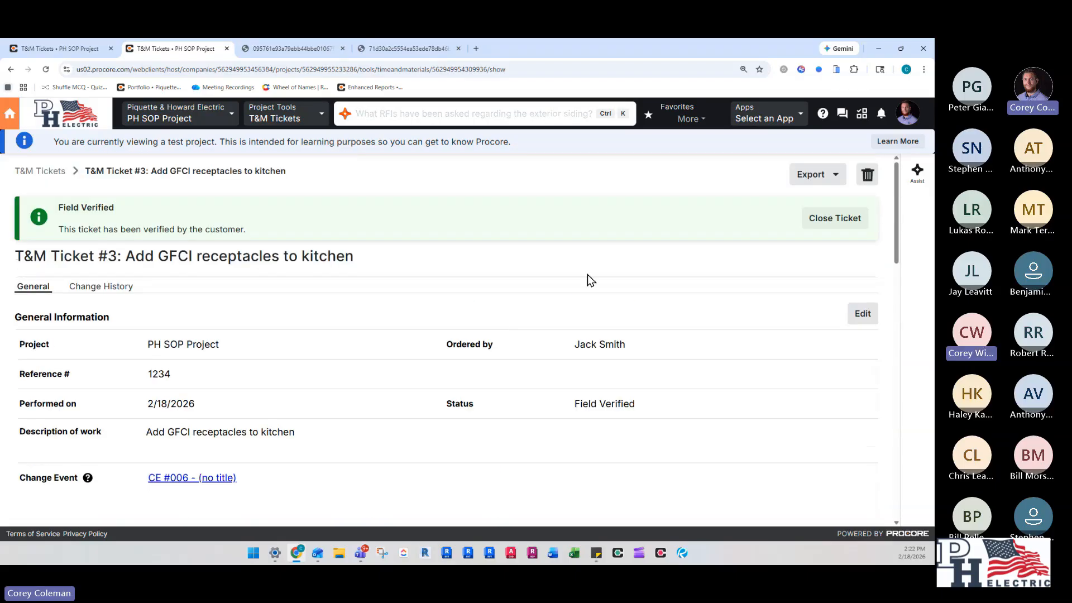
# - Check the edit warning for the verified ticket #3, cancel the edit, and return to the T&M ticket list
pyautogui.click(863, 313)
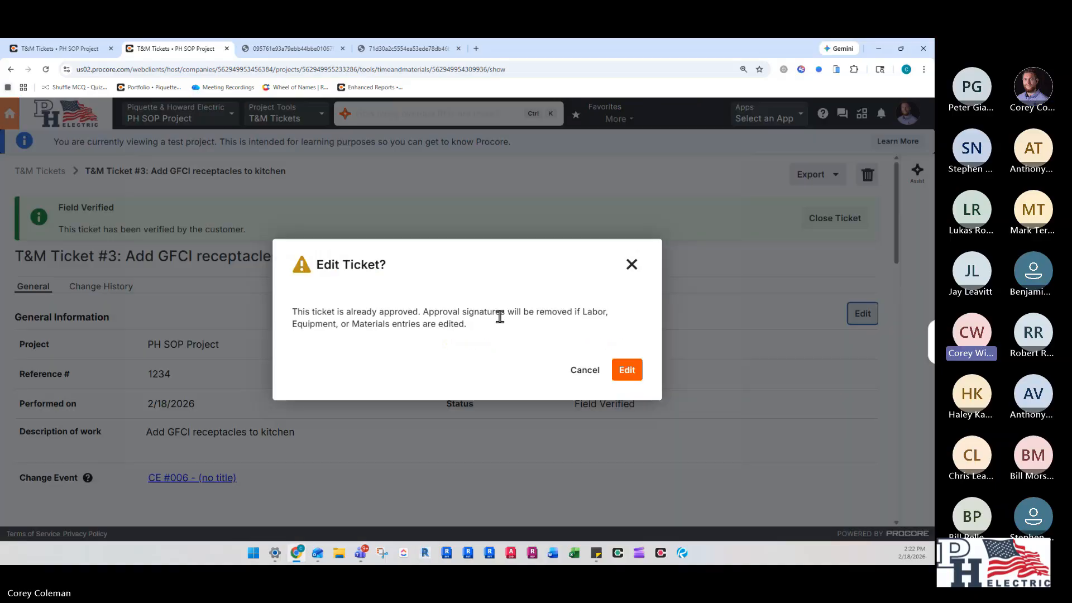
pyautogui.click(585, 369)
pyautogui.click(40, 171)
# - Select all four T&M tickets and create a new change event with a bulk action, keeping the tickets selected in the confirmation
pyautogui.scroll(-1, 311, 296)
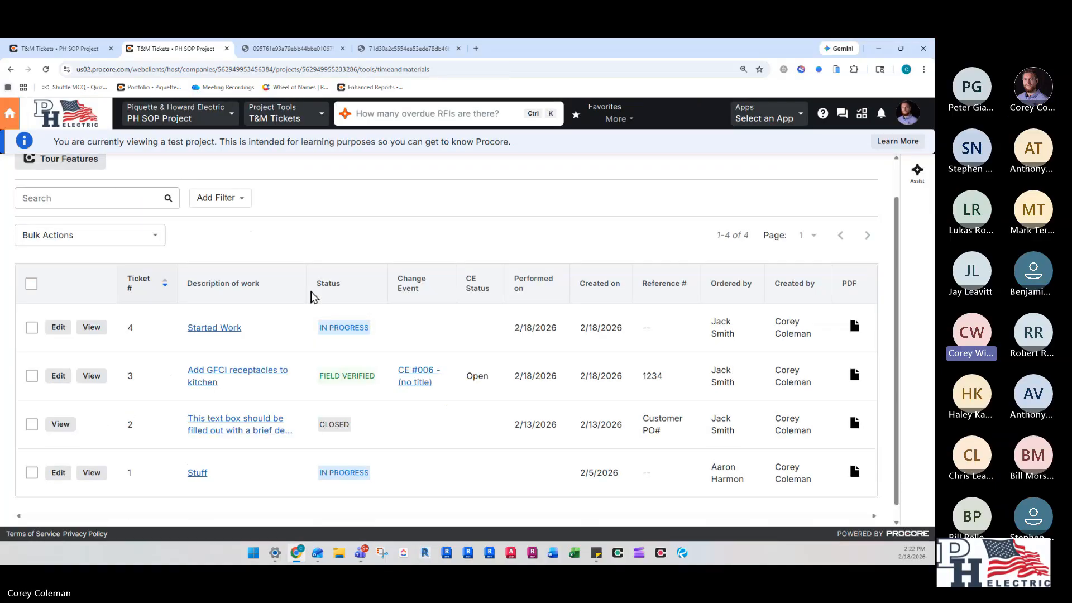
pyautogui.scroll(-1, 311, 296)
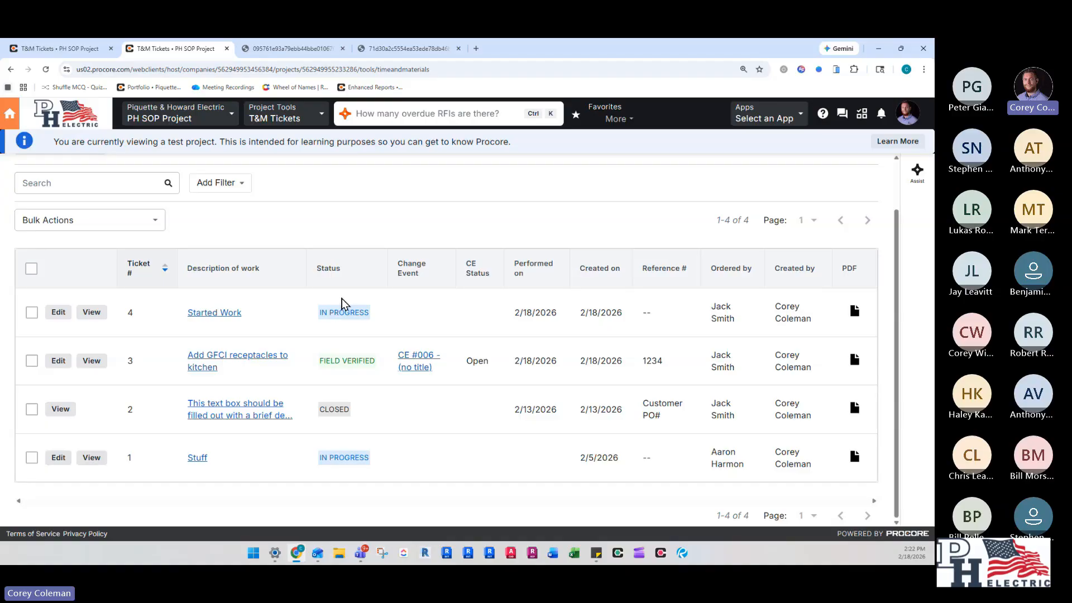
pyautogui.click(32, 312)
pyautogui.click(32, 361)
pyautogui.click(32, 409)
pyautogui.click(32, 457)
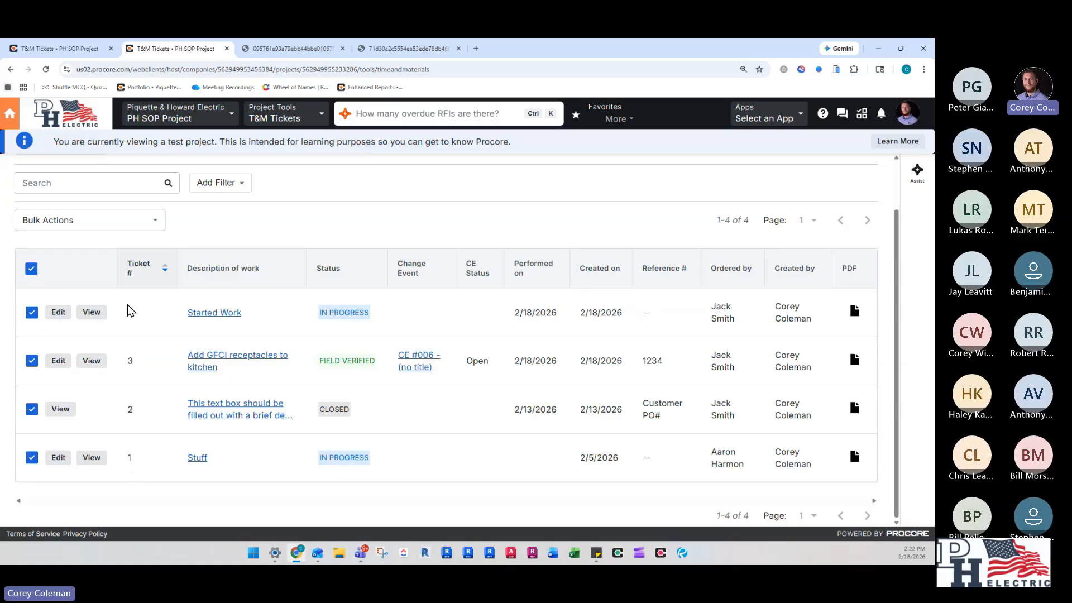
pyautogui.click(130, 225)
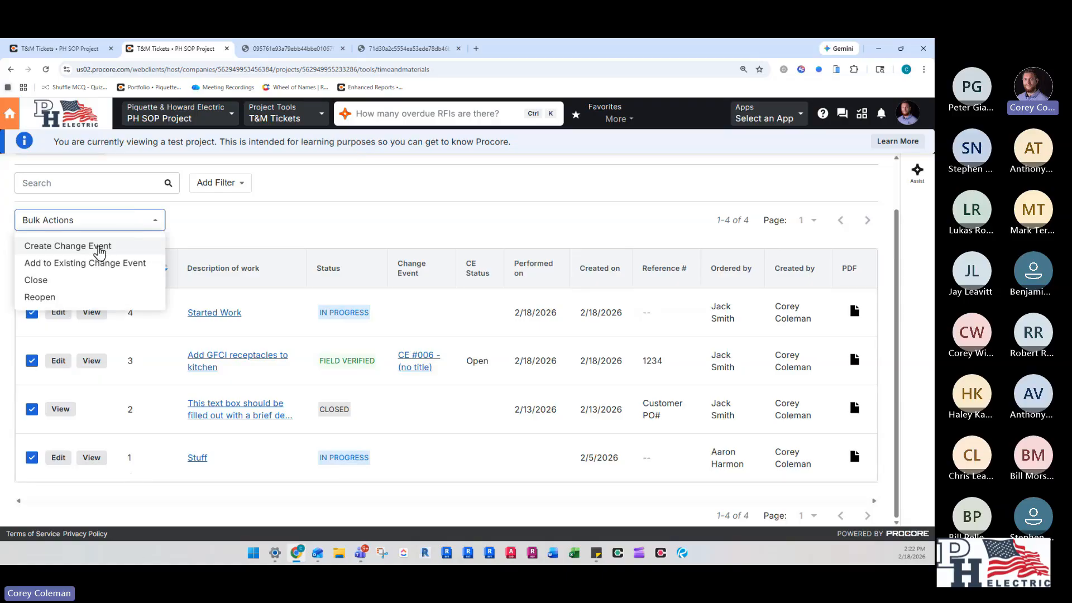
pyautogui.click(99, 250)
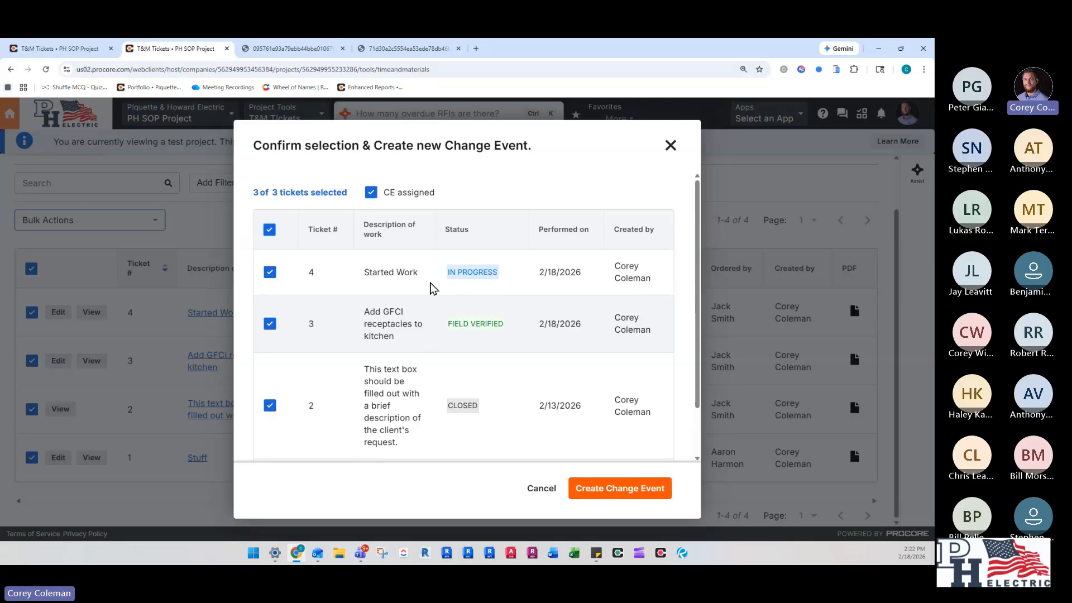
pyautogui.scroll(-3, 391, 335)
pyautogui.scroll(3, 395, 354)
pyautogui.click(629, 491)
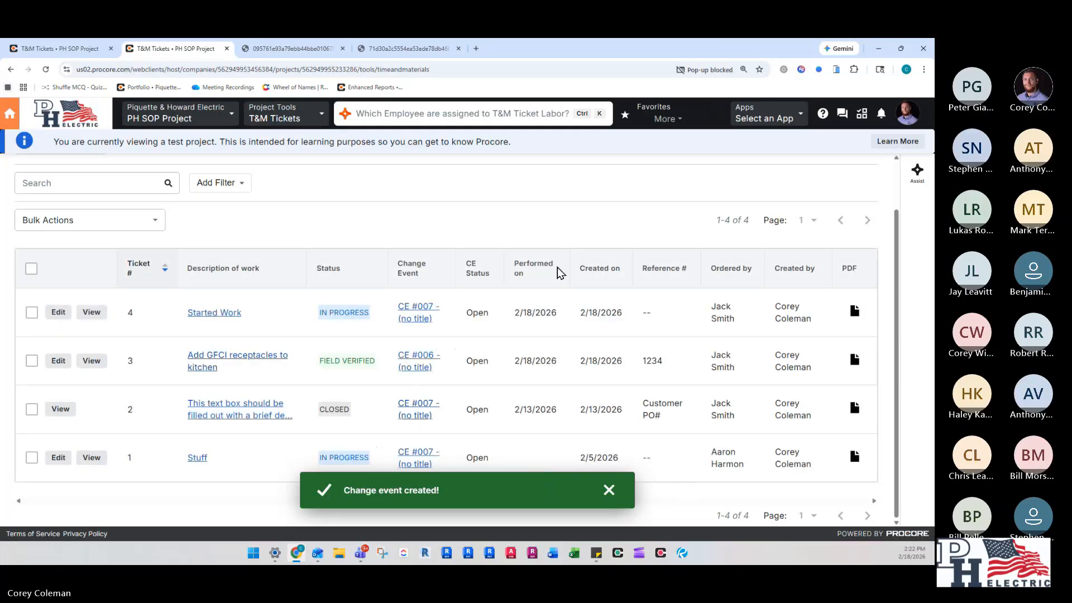
# - Open the Change Events tool, expand change event 007 and review its material, vendor and labor line items
pyautogui.click(285, 115)
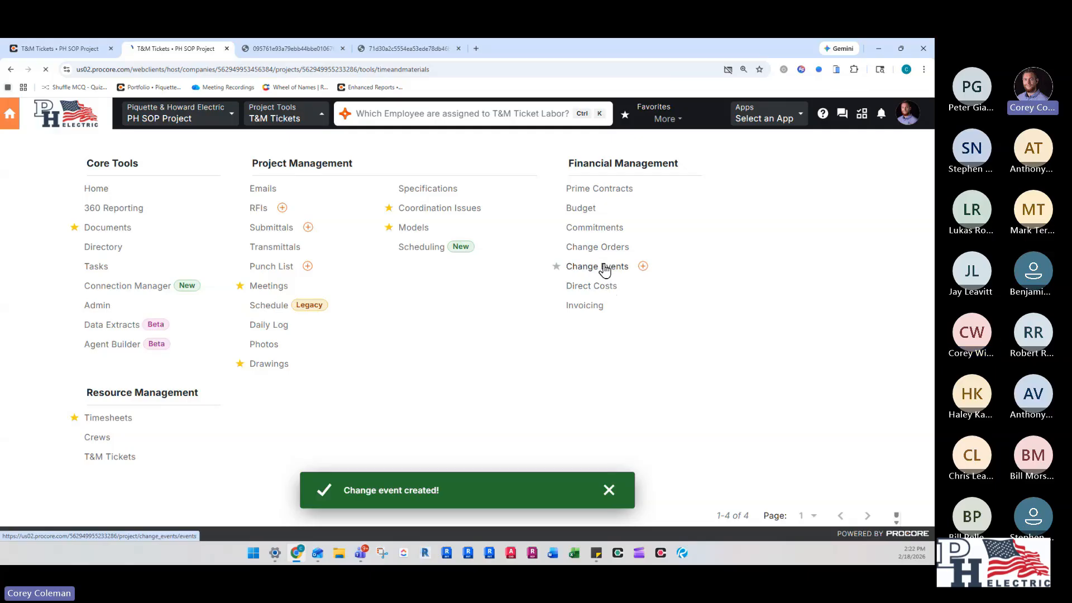
pyautogui.click(580, 266)
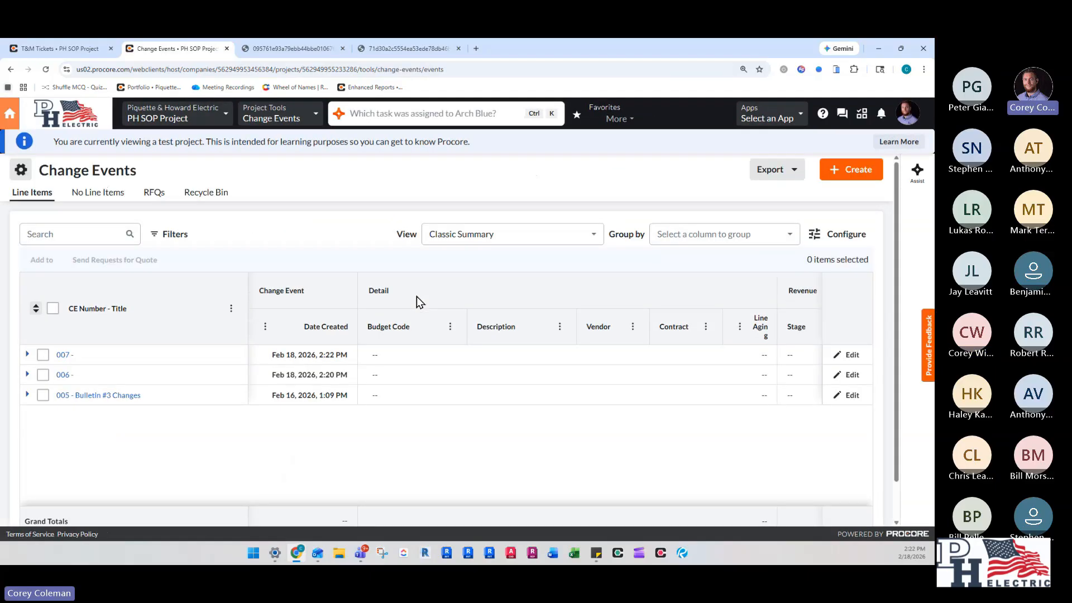
pyautogui.click(27, 354)
pyautogui.scroll(-3, 167, 410)
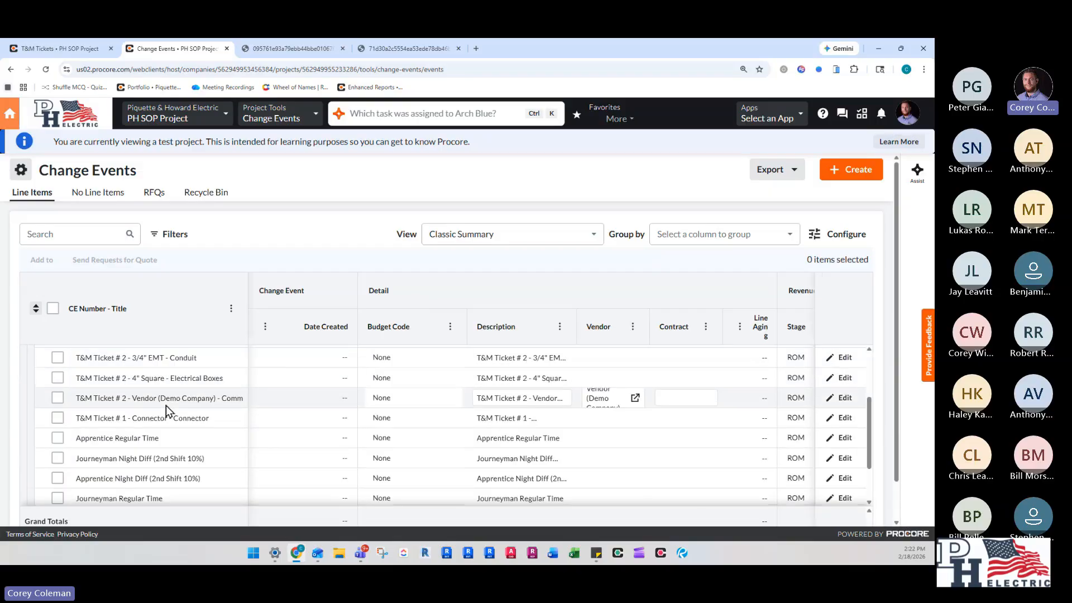
pyautogui.scroll(1, 133, 455)
pyautogui.scroll(3, 161, 446)
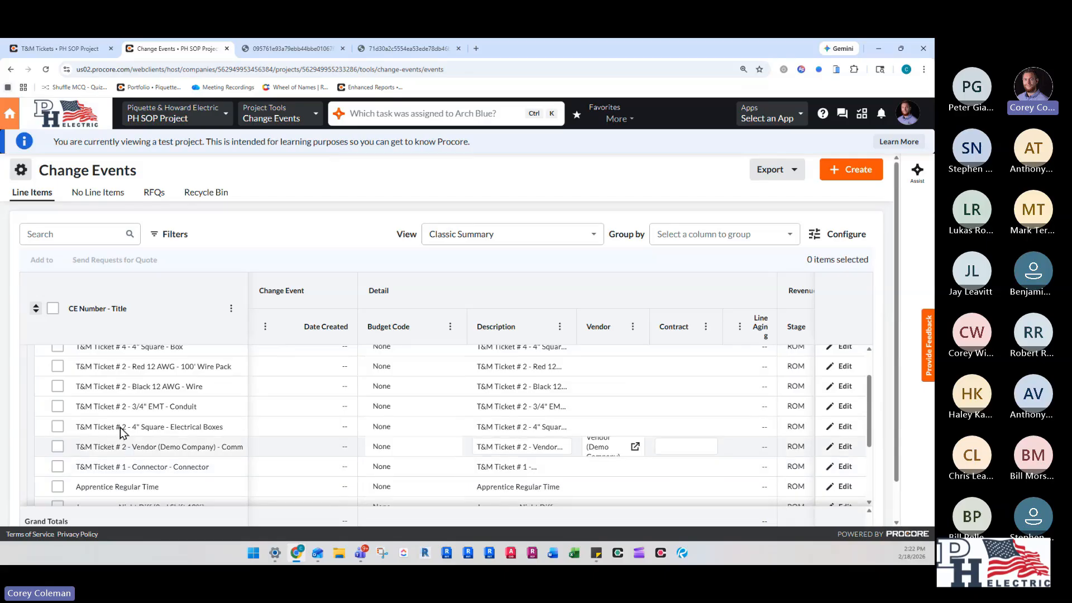
pyautogui.scroll(-5, 162, 418)
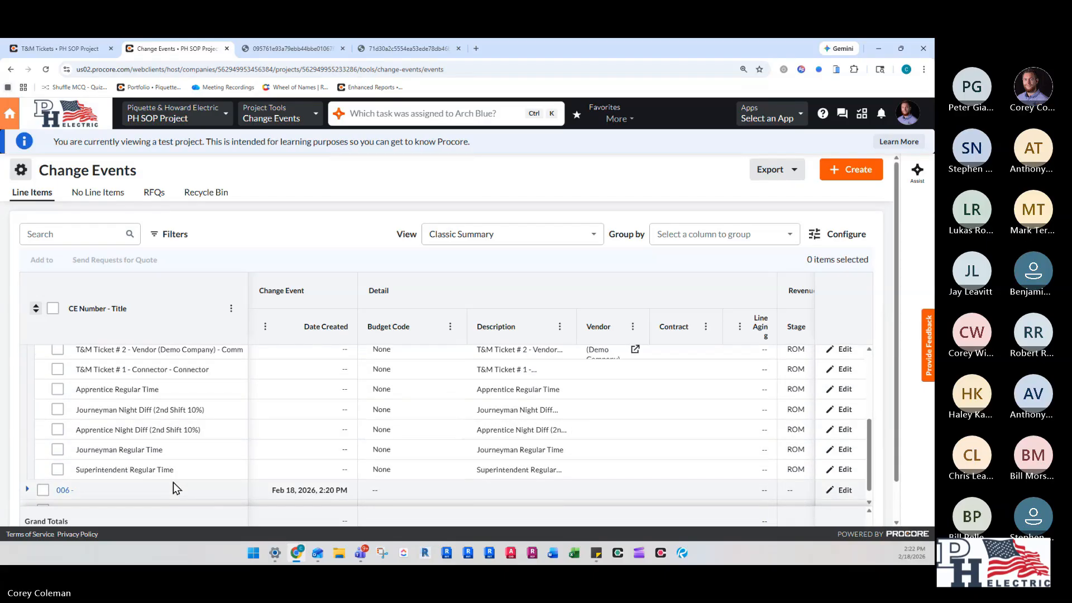
pyautogui.scroll(2, 184, 463)
pyautogui.scroll(2, 192, 446)
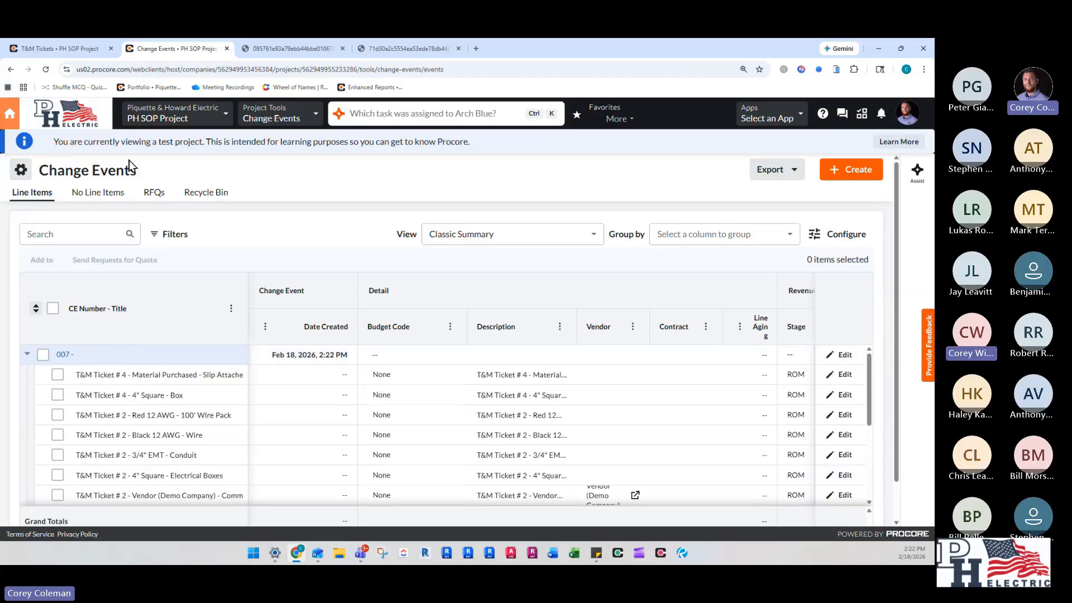
# - Go to the project's Timesheets tool and start a new daily timesheet
pyautogui.click(271, 114)
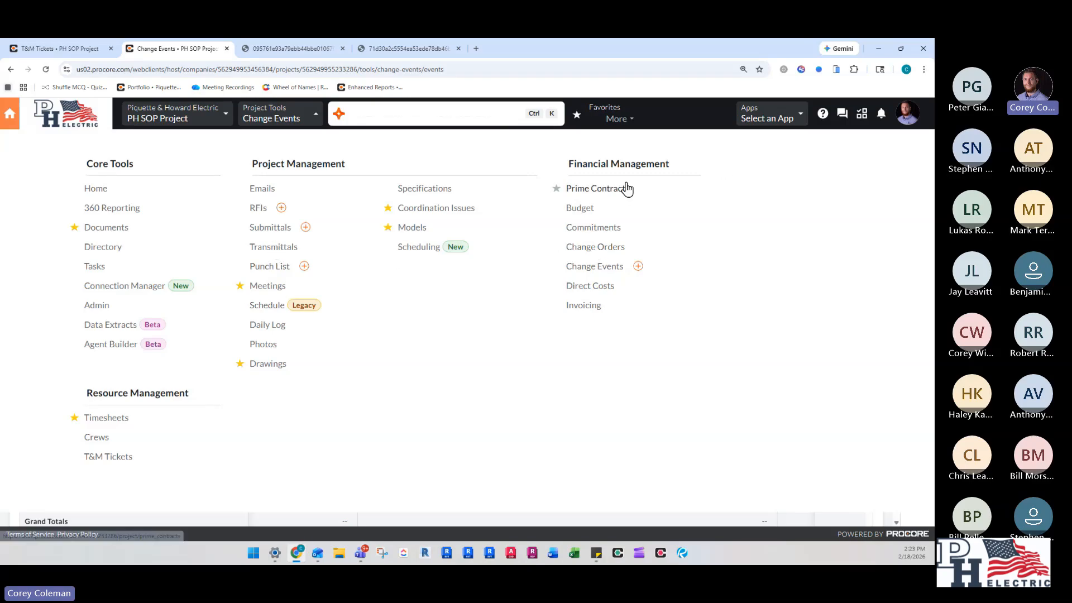
pyautogui.click(110, 419)
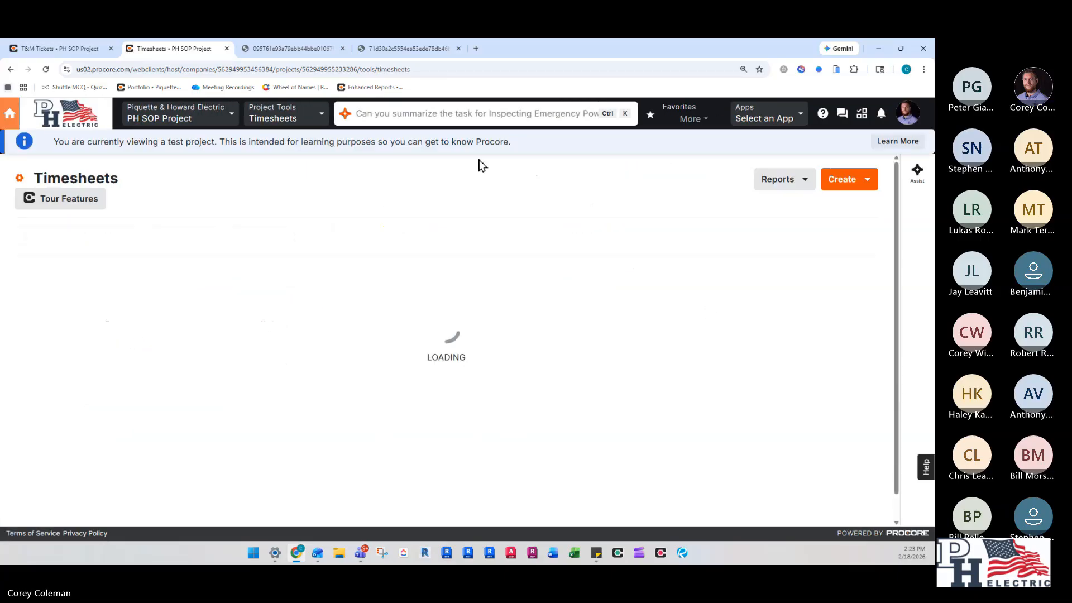
pyautogui.click(854, 182)
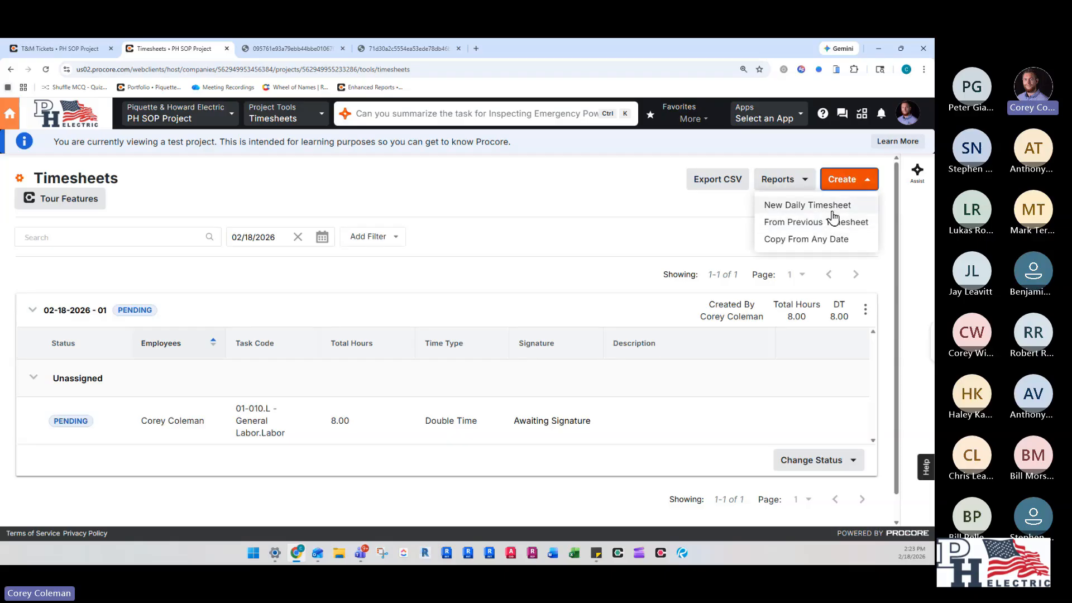
pyautogui.click(826, 209)
# - Search the employee list by first name and add the matching employee to the daily timesheet
pyautogui.click(369, 189)
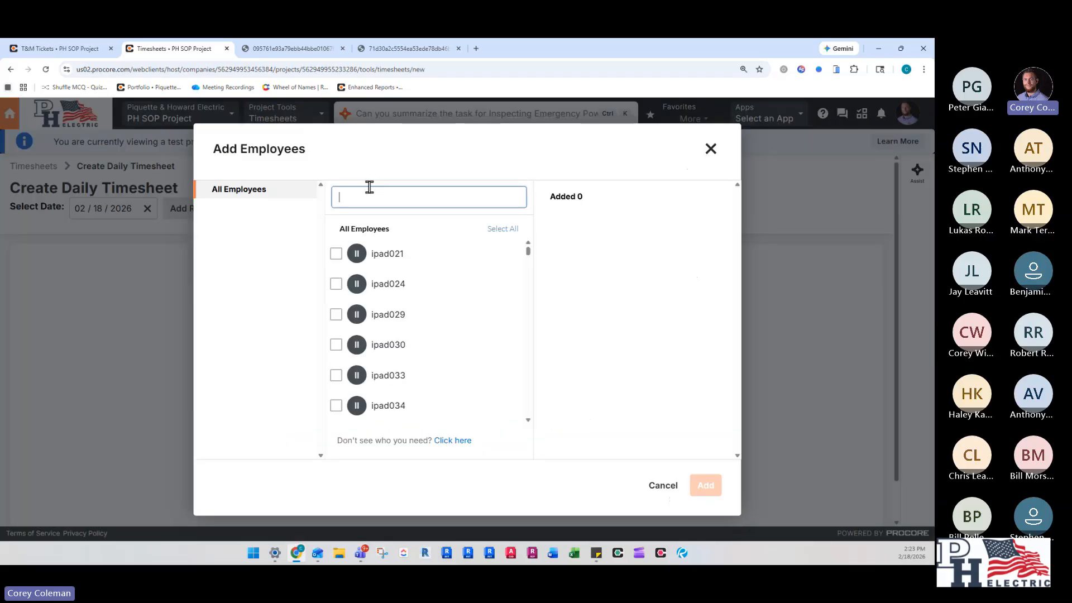
pyautogui.write('crey')
pyautogui.press('BackSpace')
pyautogui.press('BackSpace')
pyautogui.press('BackSpace')
pyautogui.write('r')
pyautogui.press('BackSpace')
pyautogui.write('o')
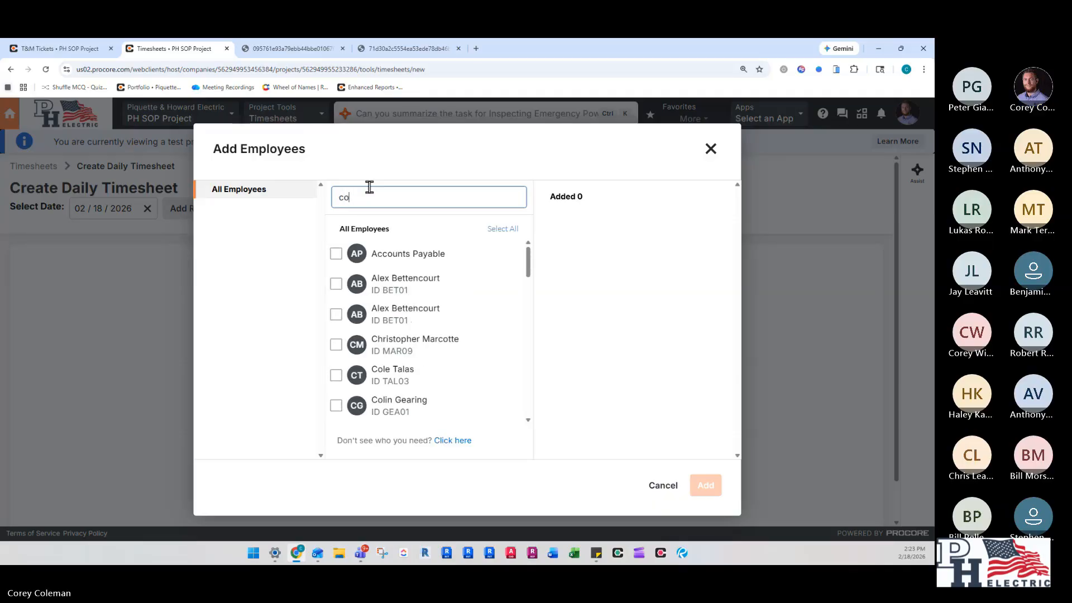
pyautogui.write('rey')
pyautogui.click(392, 248)
pyautogui.click(336, 255)
pyautogui.click(705, 485)
# - Set the employee's hours to 4.00 and assign the non-budgeted task code 01-013 - T&M Labor to the line
pyautogui.click(215, 413)
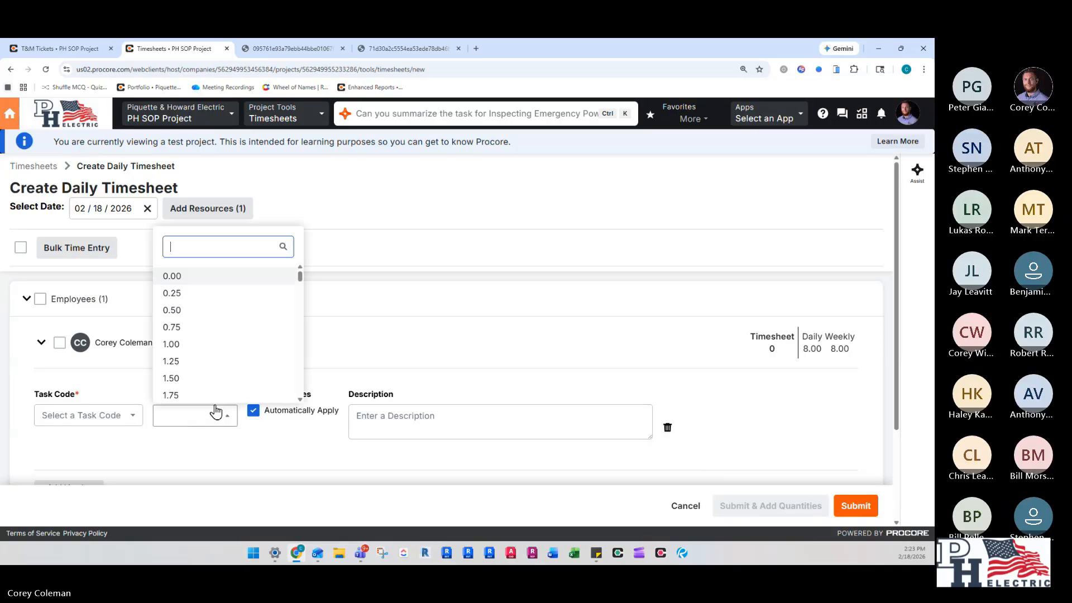
pyautogui.write('4')
pyautogui.press('Return')
pyautogui.click(98, 423)
pyautogui.click(834, 259)
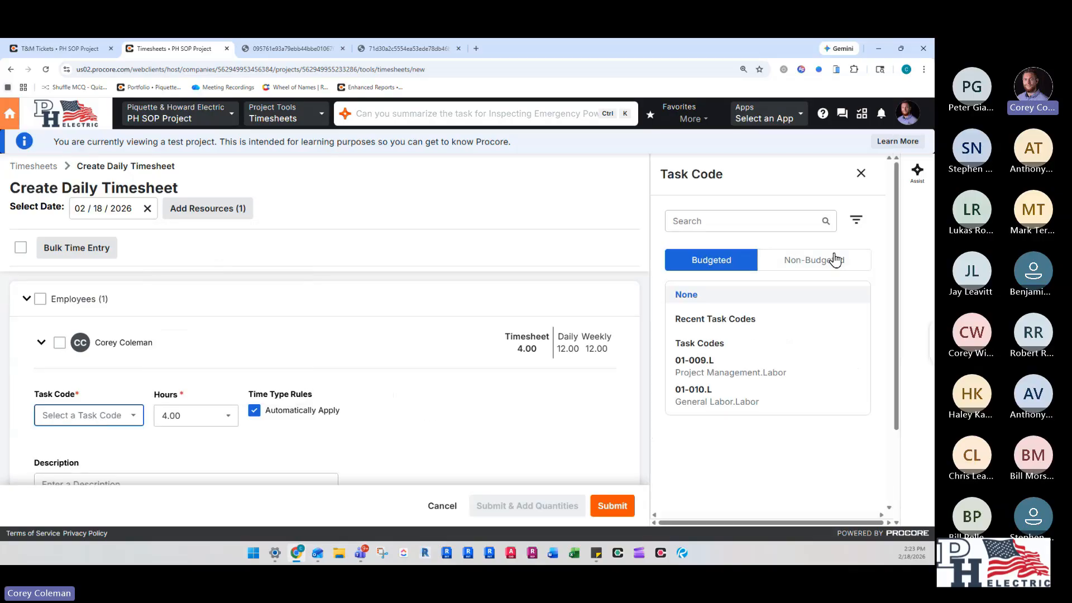
pyautogui.click(735, 218)
pyautogui.write('t')
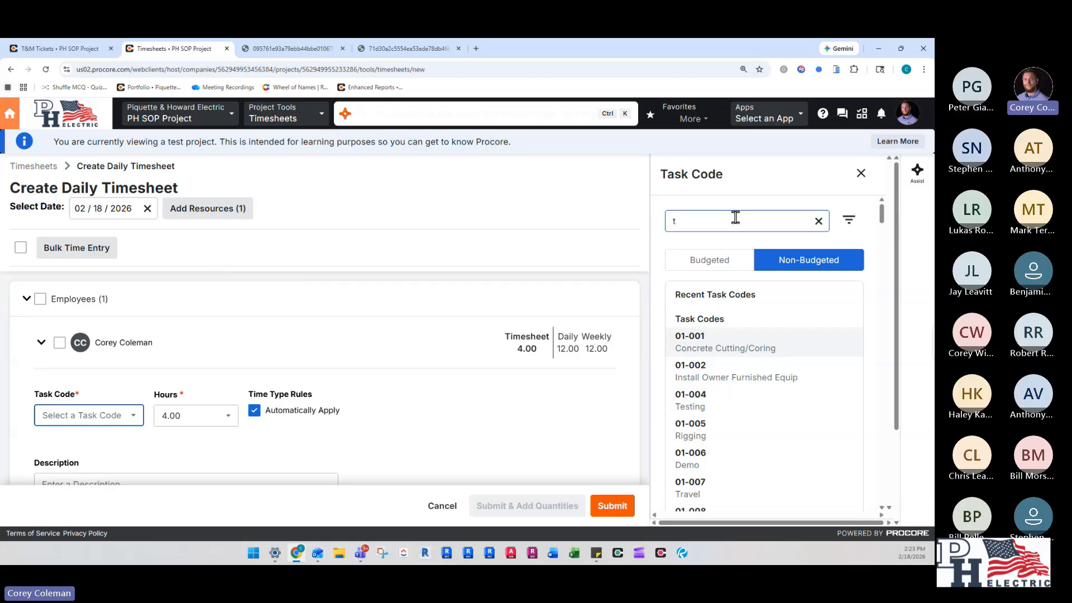
pyautogui.write('&m')
pyautogui.click(721, 349)
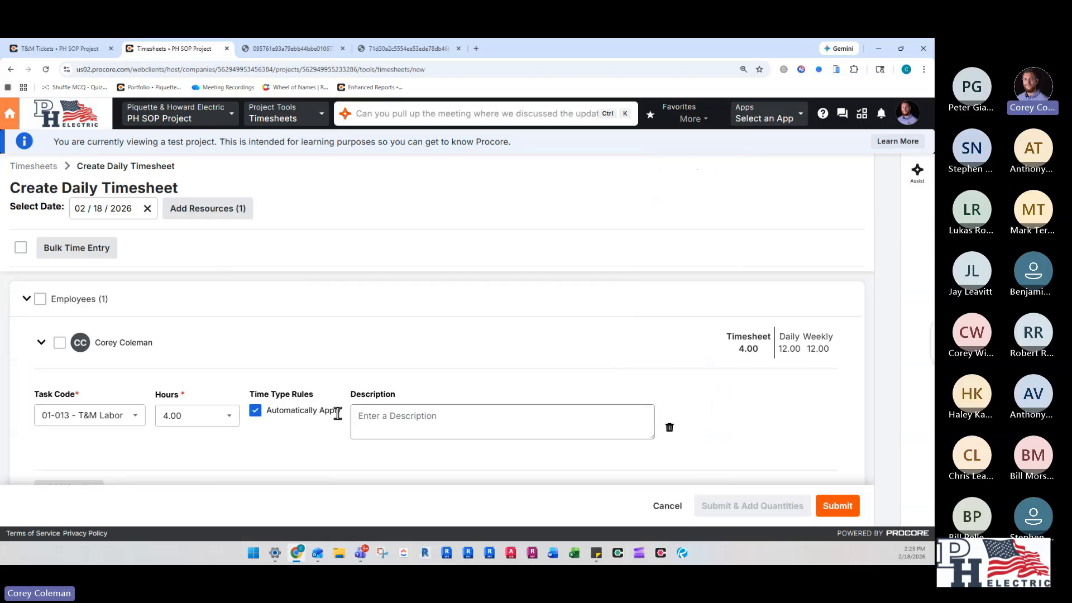
pyautogui.scroll(-2, 104, 317)
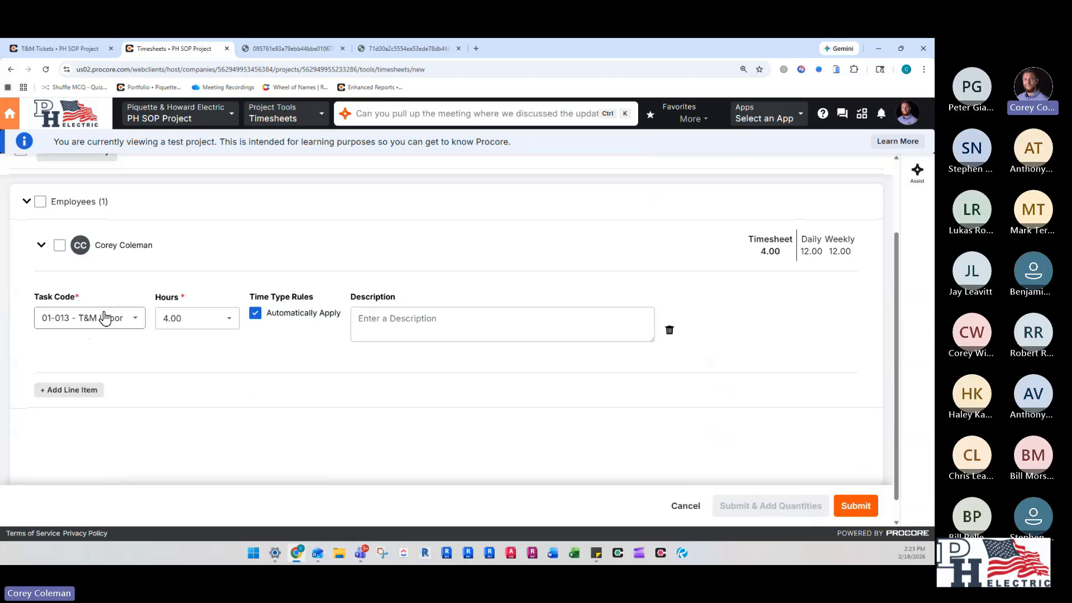
# - Submit the daily timesheet and go to the project's T&M Tickets tool
pyautogui.click(855, 505)
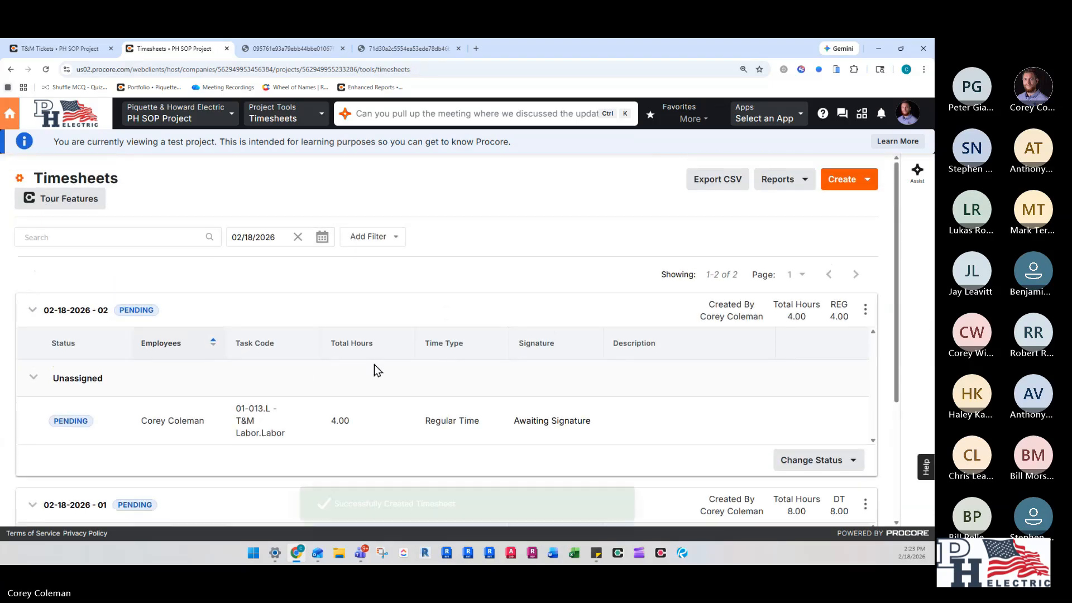
pyautogui.click(282, 114)
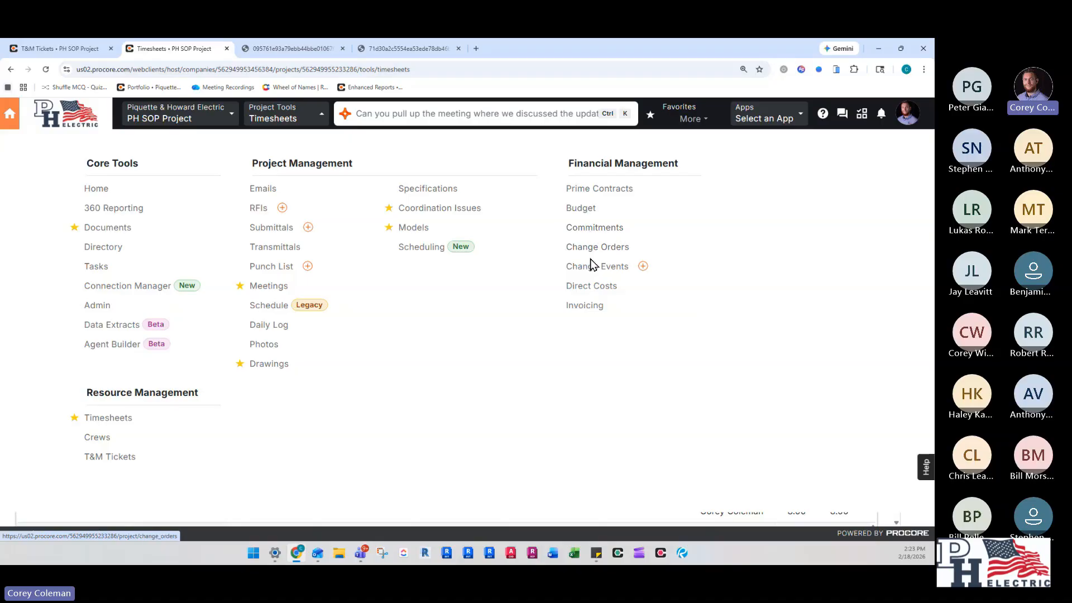
pyautogui.click(89, 458)
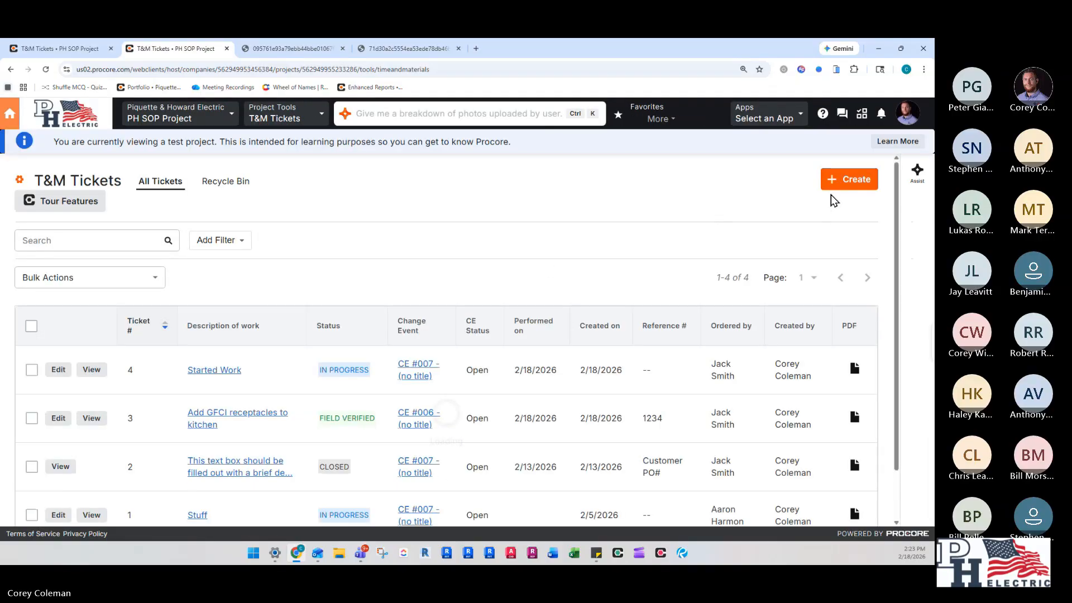
# - Start a new T&M ticket and bring up the timecards available to import into its labor section for 02/18/2026
pyautogui.click(840, 186)
pyautogui.scroll(-4, 356, 369)
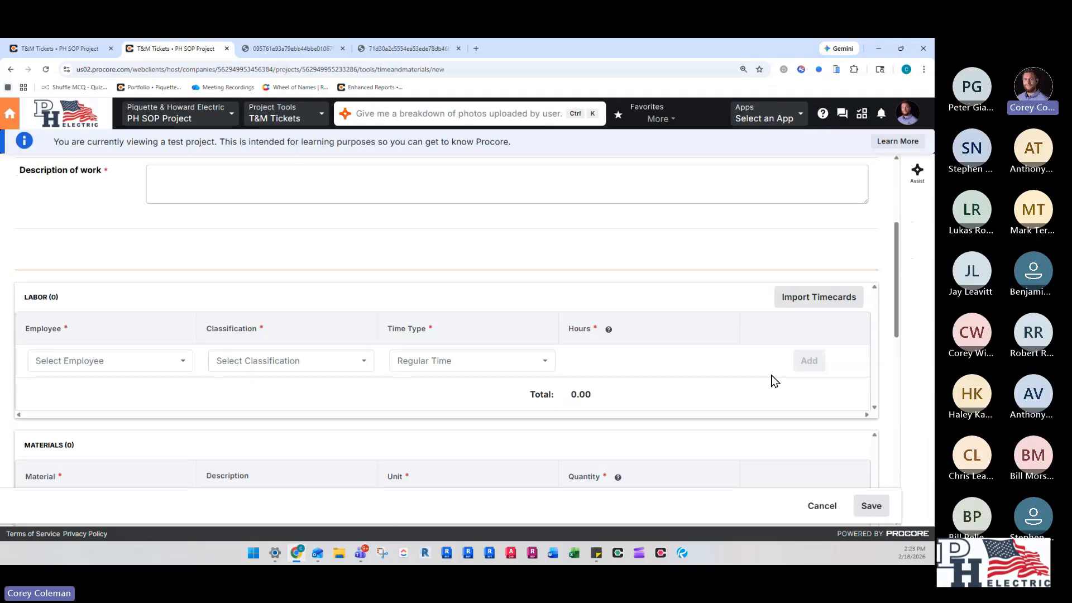
pyautogui.click(834, 301)
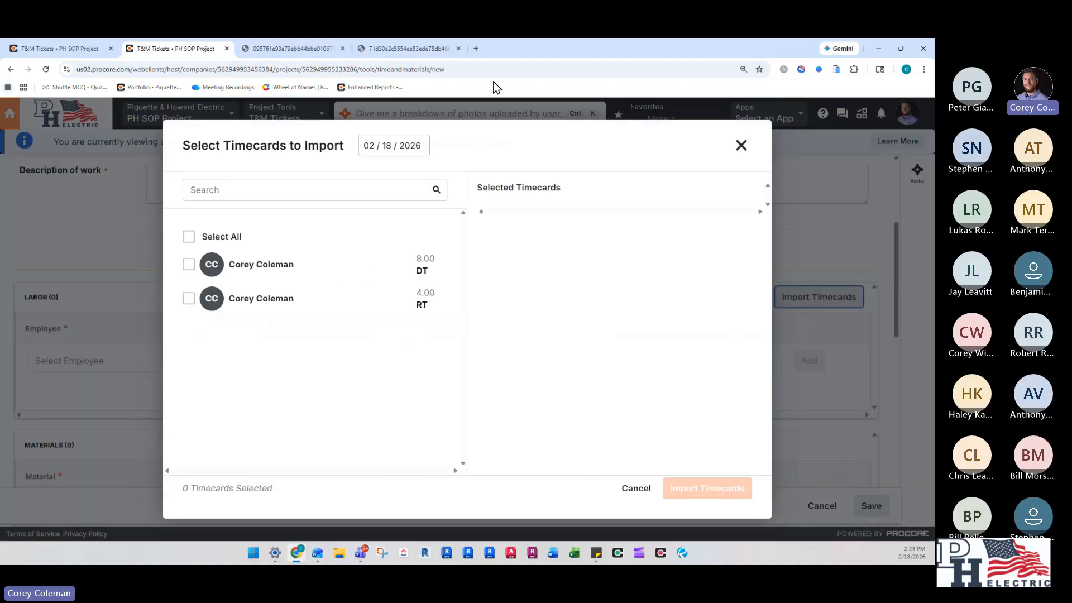
pyautogui.click(389, 145)
pyautogui.click(391, 147)
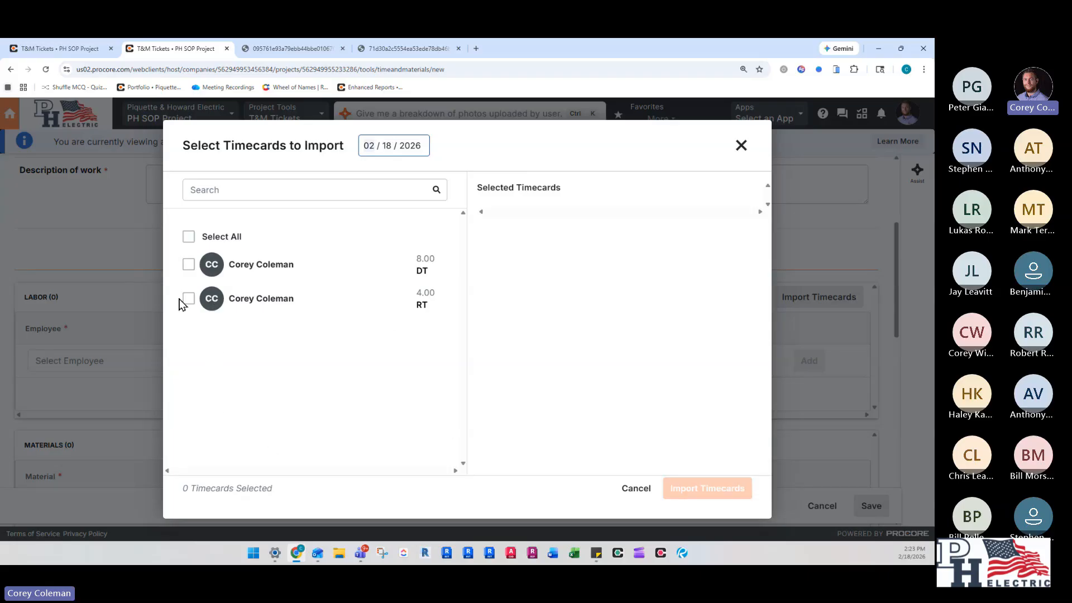
# - Import the 4.00-hour regular-time timecard coded 01-013 T&M Labor into the new ticket, and return to the tickets list without saving
pyautogui.click(405, 187)
pyautogui.click(189, 298)
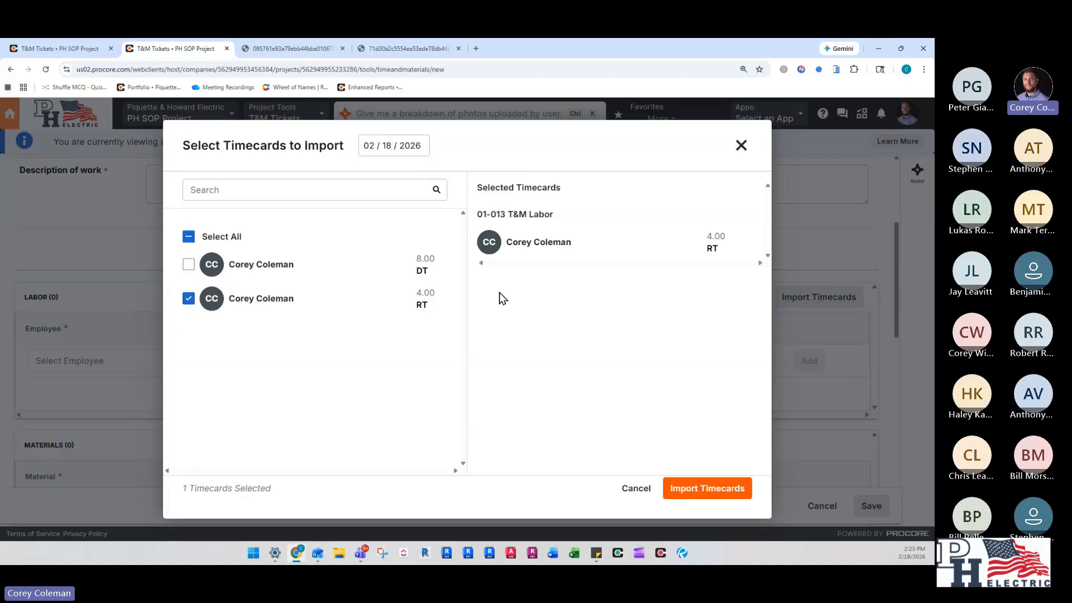
pyautogui.moveTo(493, 213); pyautogui.dragTo(598, 217)
pyautogui.click(603, 219)
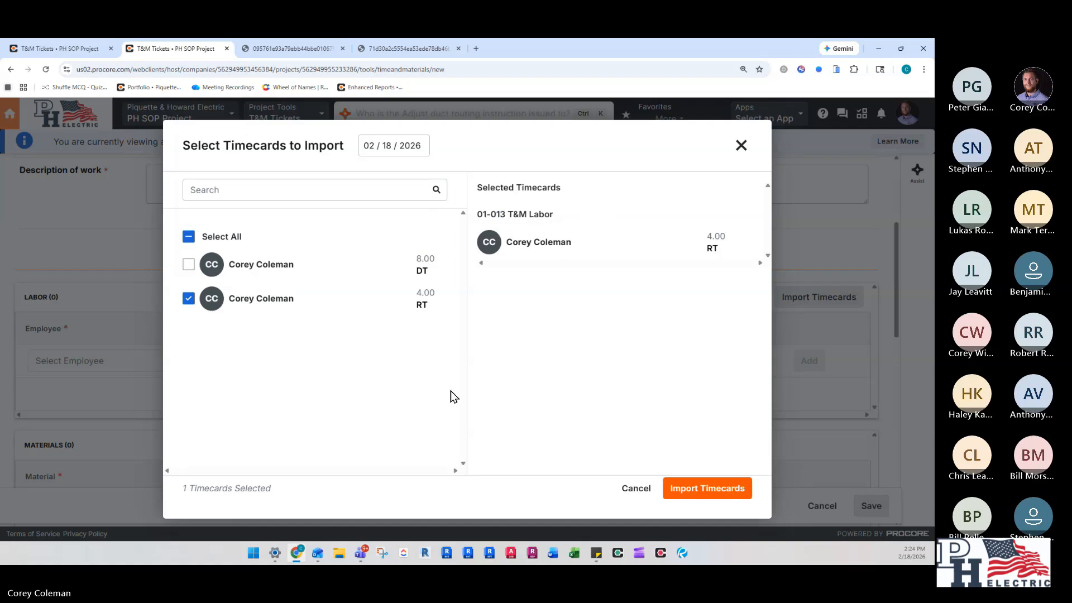
pyautogui.scroll(-3, 457, 395)
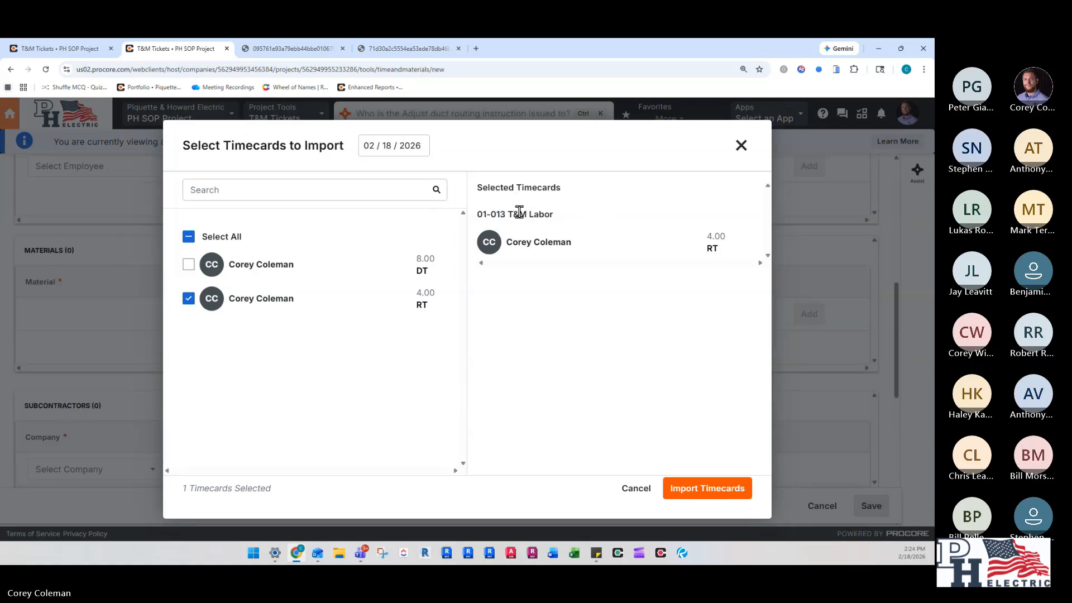
pyautogui.click(694, 490)
pyautogui.scroll(3, 586, 340)
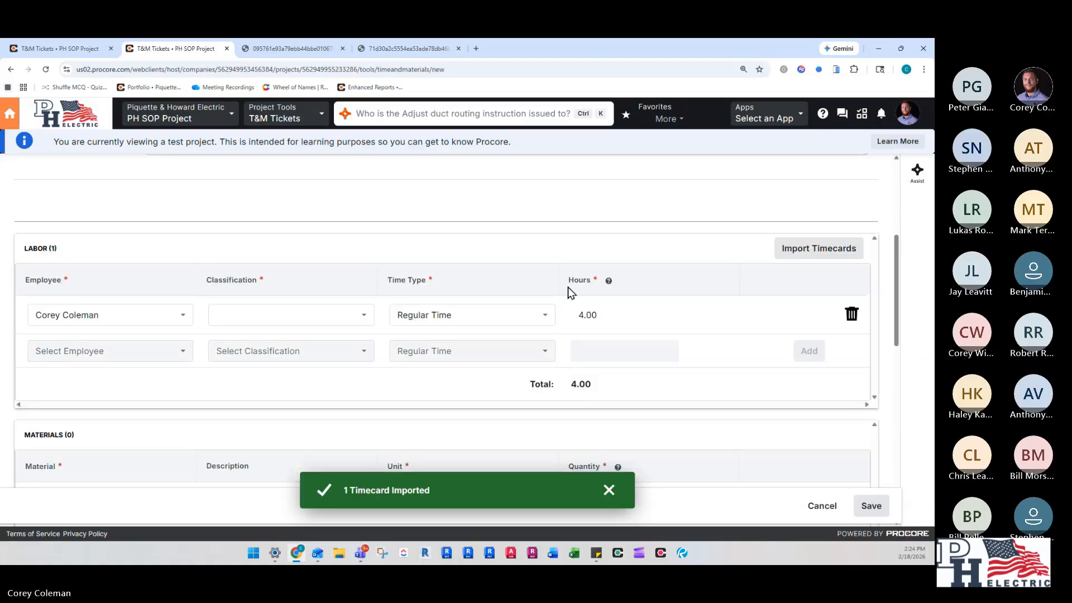
pyautogui.scroll(2, 299, 324)
pyautogui.scroll(3, 300, 329)
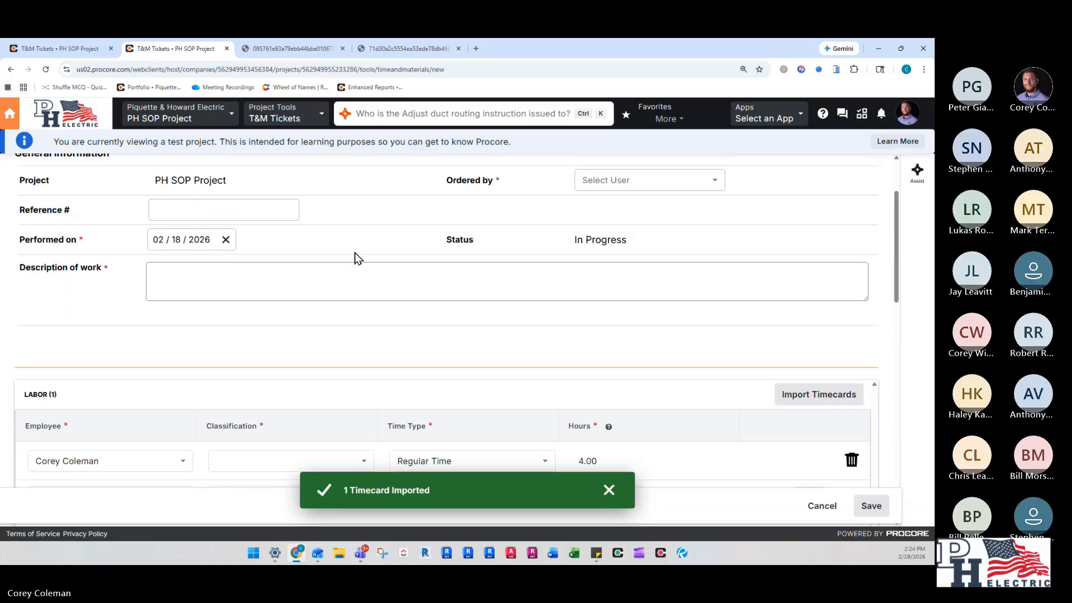
pyautogui.click(296, 115)
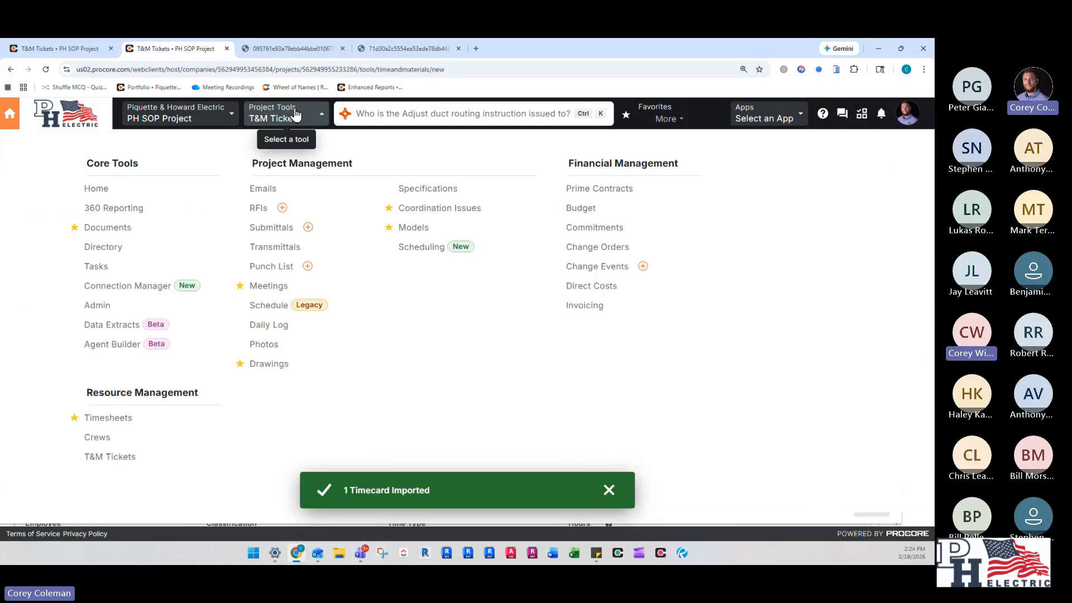
pyautogui.click(117, 460)
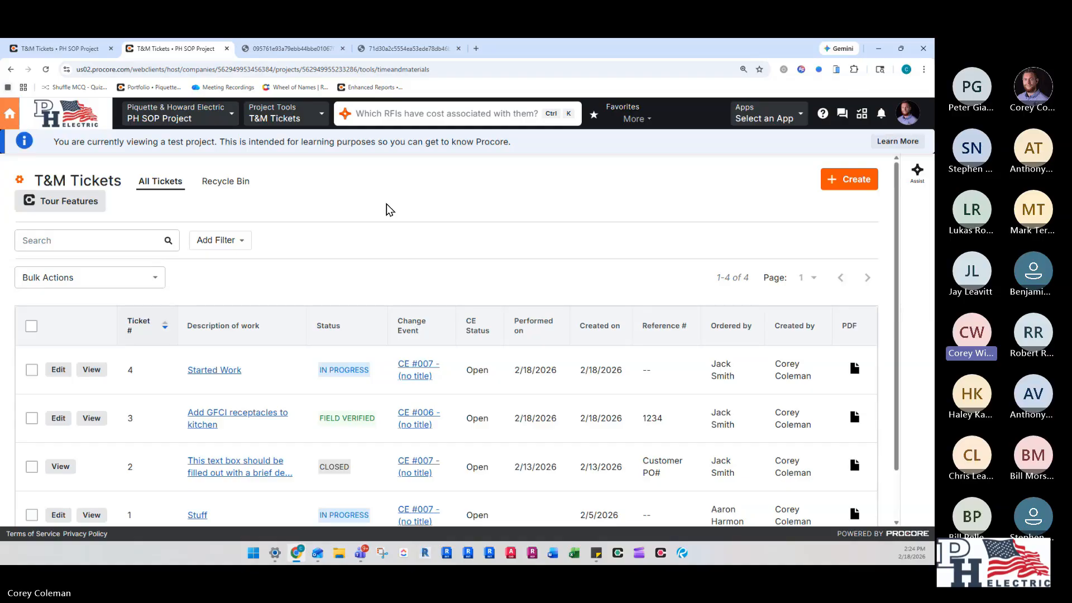
# - Open T&M ticket 4, Started Work, review its labor and materials, and return to the tickets list
pyautogui.scroll(-1, 392, 214)
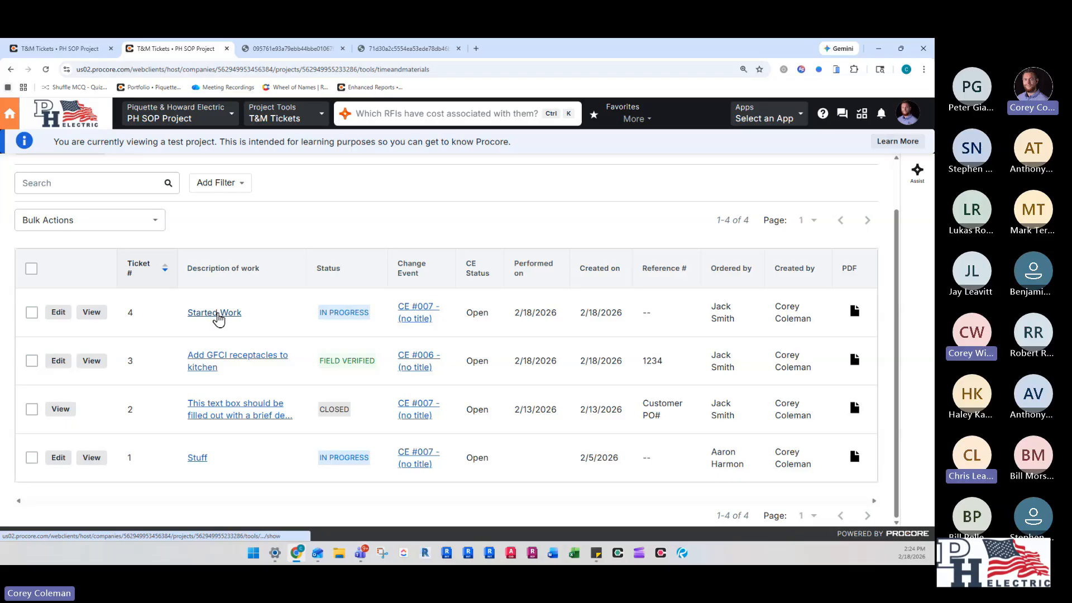
pyautogui.scroll(1, 246, 312)
pyautogui.scroll(-1, 279, 263)
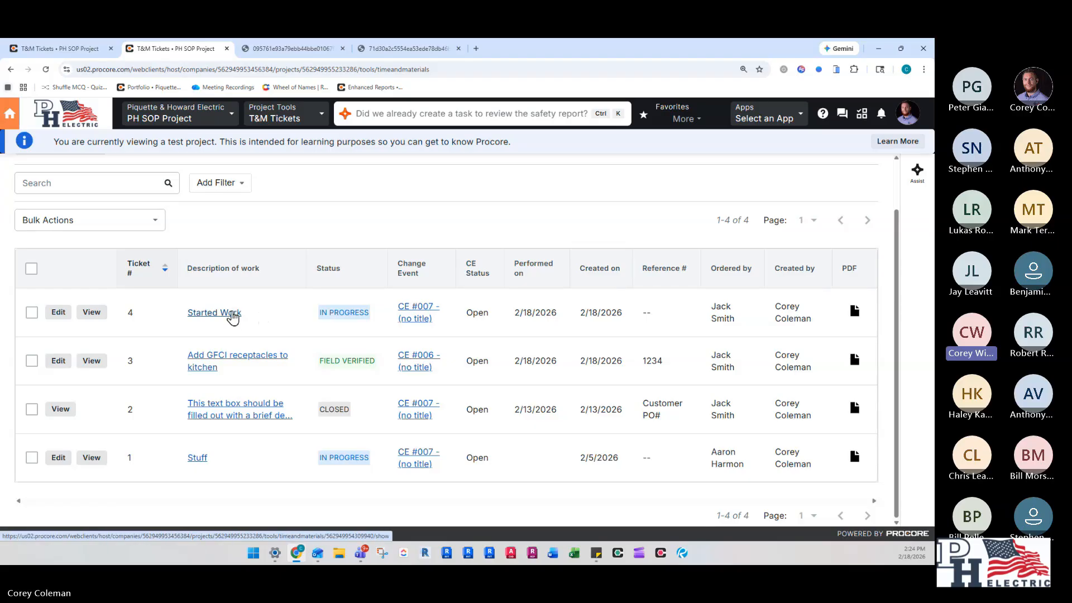
pyautogui.click(233, 315)
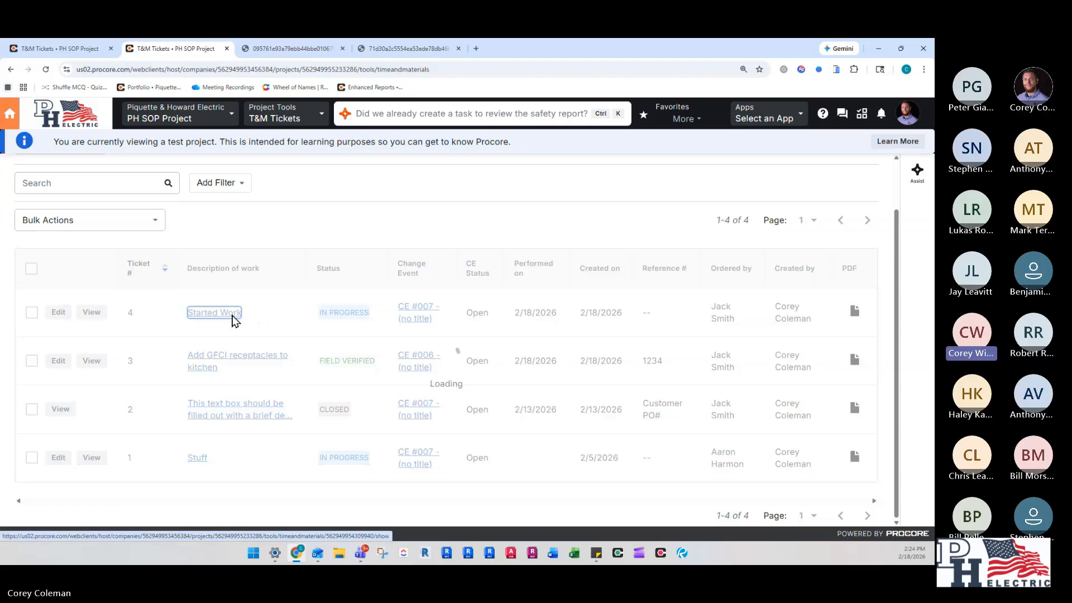
pyautogui.scroll(-3, 228, 352)
pyautogui.scroll(1, 233, 344)
pyautogui.scroll(2, 646, 280)
pyautogui.scroll(-10, 614, 320)
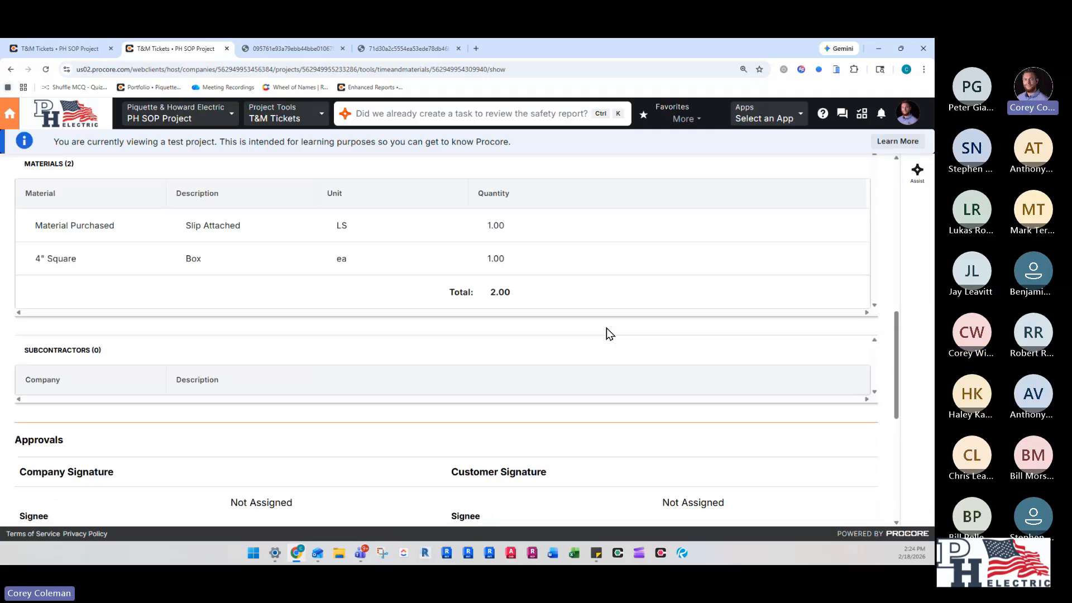
pyautogui.scroll(10, 605, 332)
pyautogui.scroll(1, 318, 287)
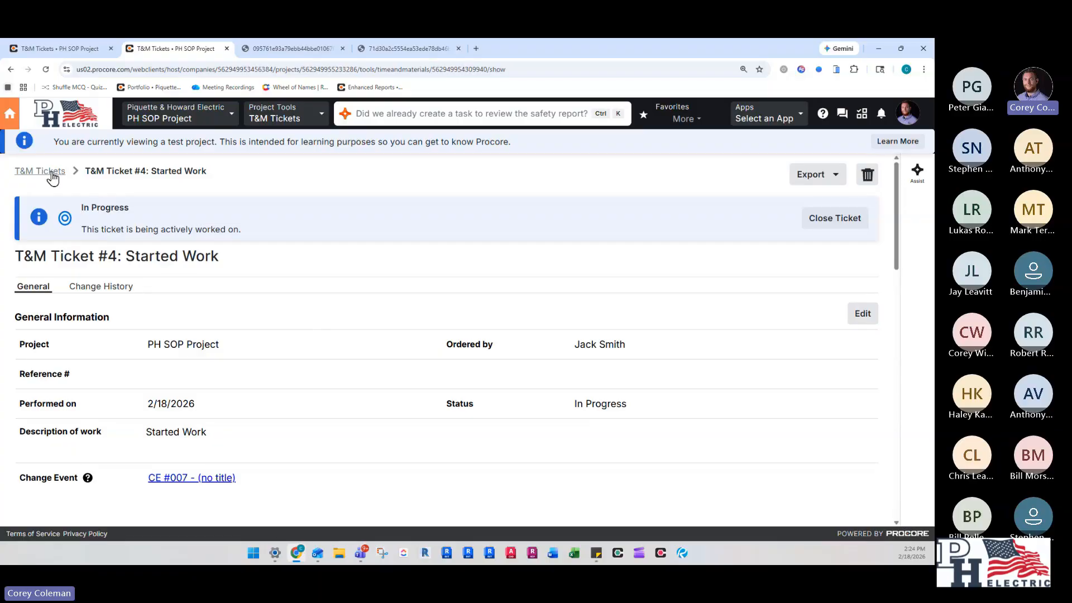
pyautogui.click(52, 174)
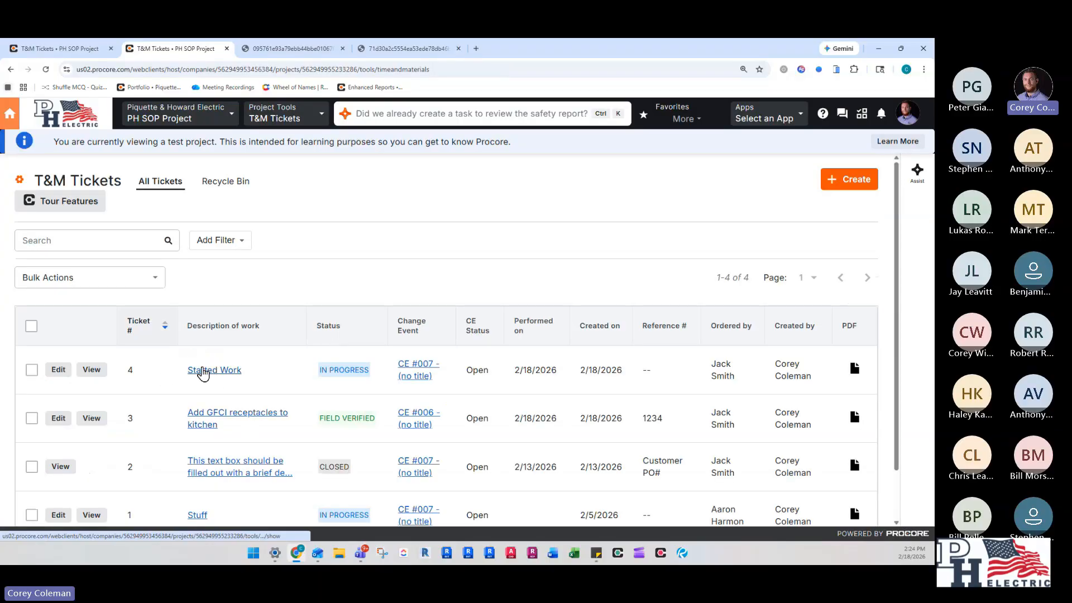
# - Open T&M ticket 4, Started Work, for editing and bring up the timecards available to import into its labor section
pyautogui.click(223, 372)
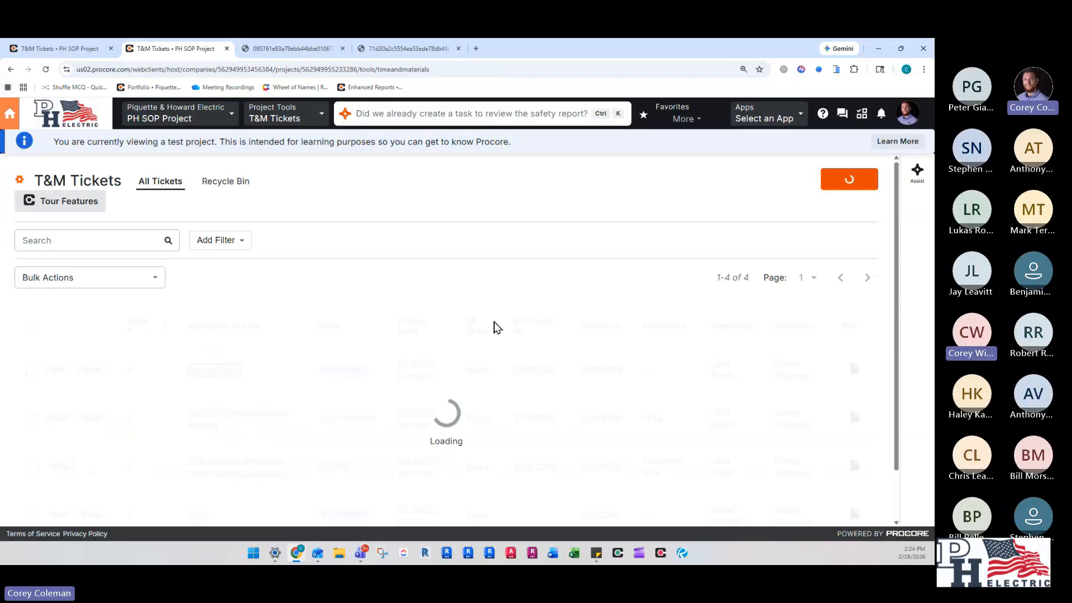
pyautogui.scroll(-10, 675, 306)
pyautogui.scroll(8, 865, 259)
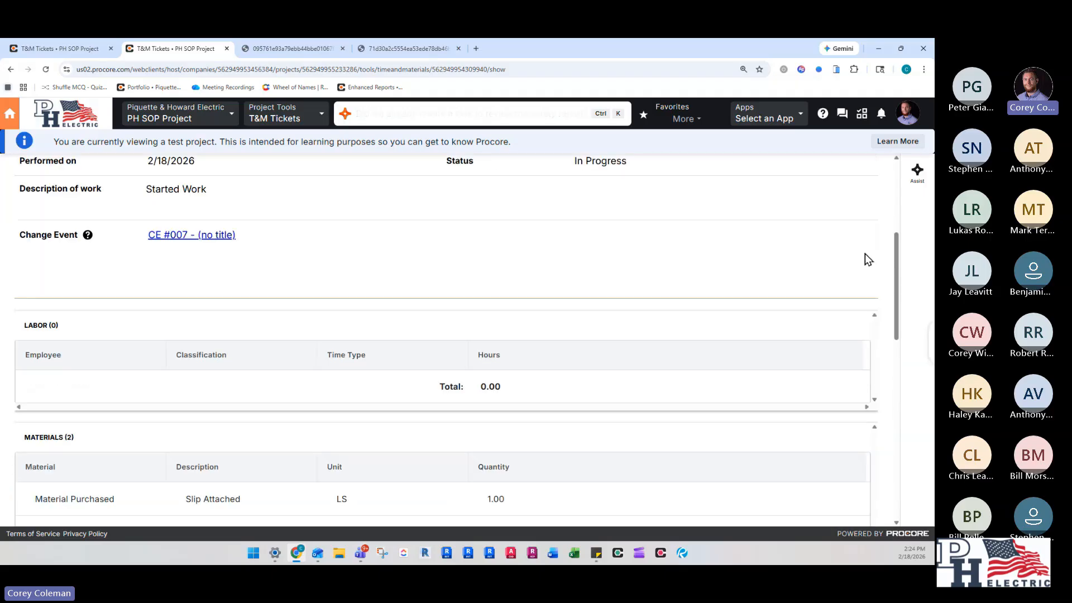
pyautogui.click(869, 219)
pyautogui.scroll(-5, 830, 304)
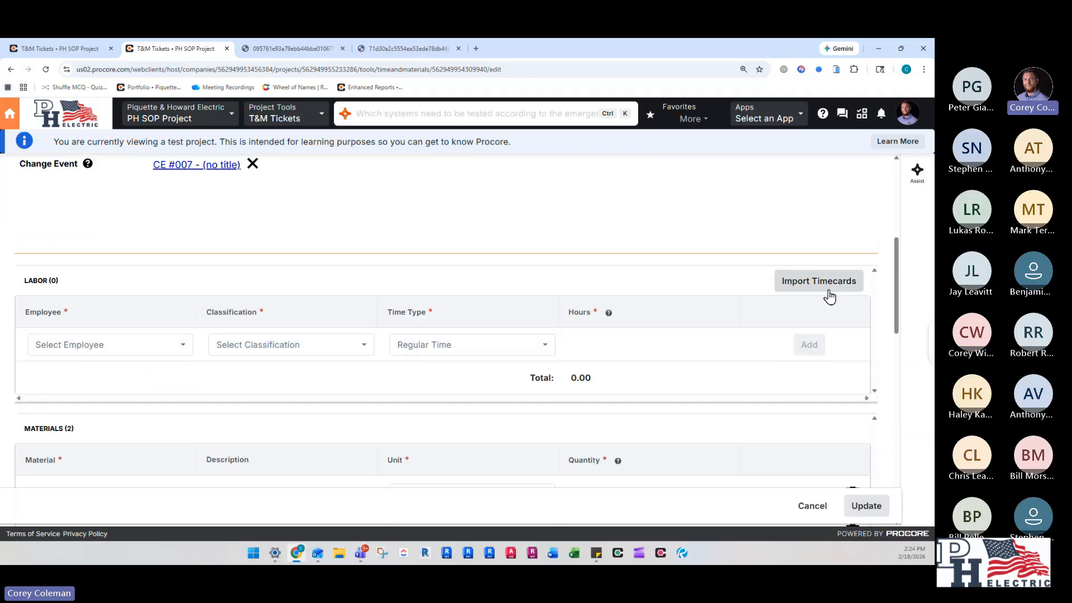
pyautogui.click(830, 294)
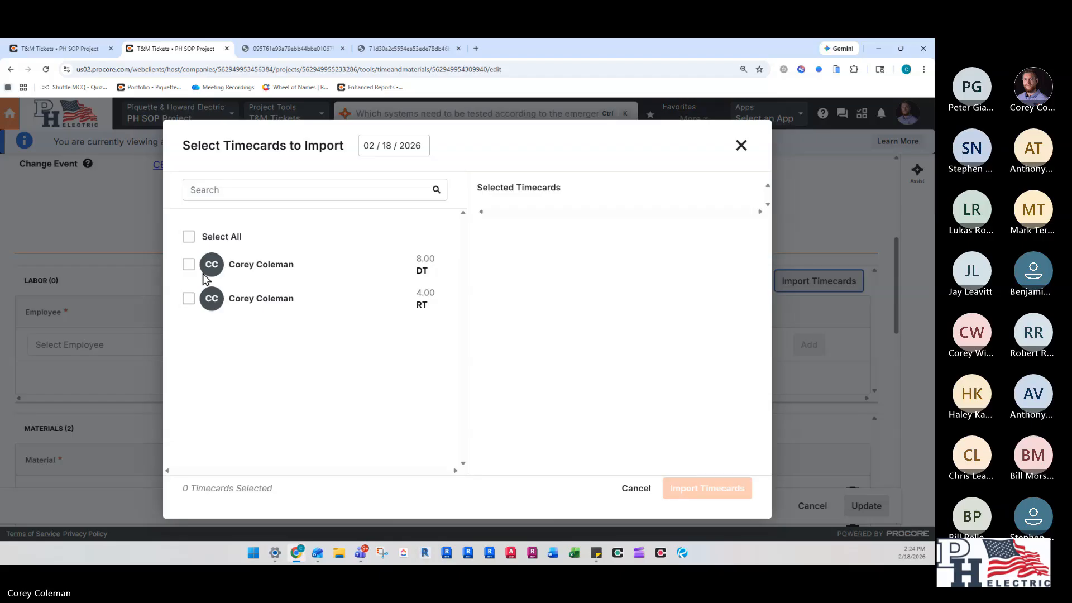
# - Check the importable timecards for 02/16/2026 and 02/18/2026, and return to the tickets list without importing any
pyautogui.click(393, 145)
pyautogui.click(398, 274)
pyautogui.click(396, 148)
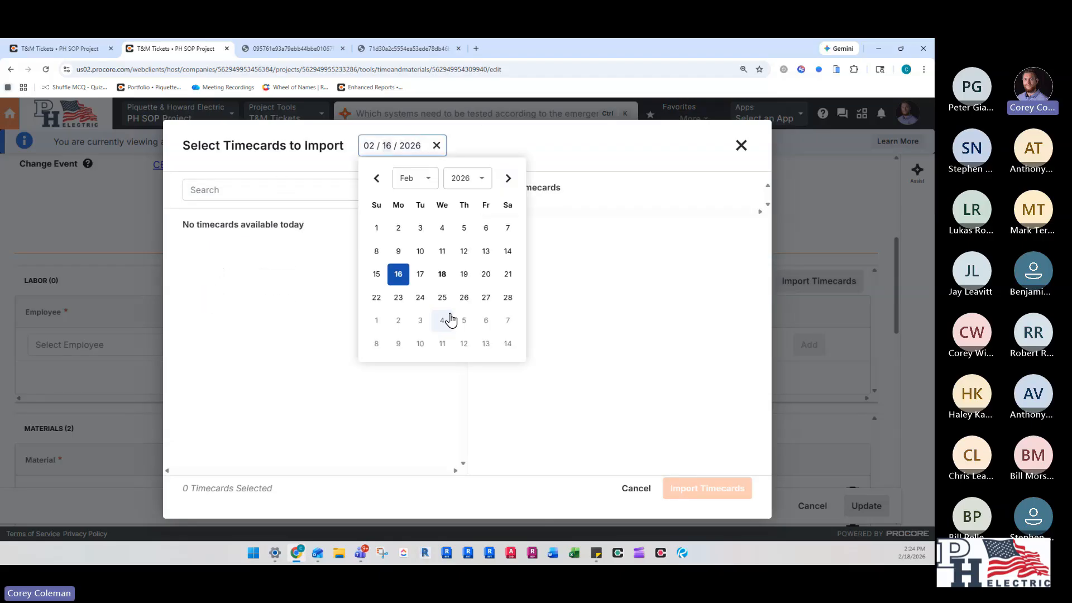
pyautogui.click(443, 275)
pyautogui.click(741, 145)
pyautogui.scroll(5, 124, 227)
pyautogui.click(37, 177)
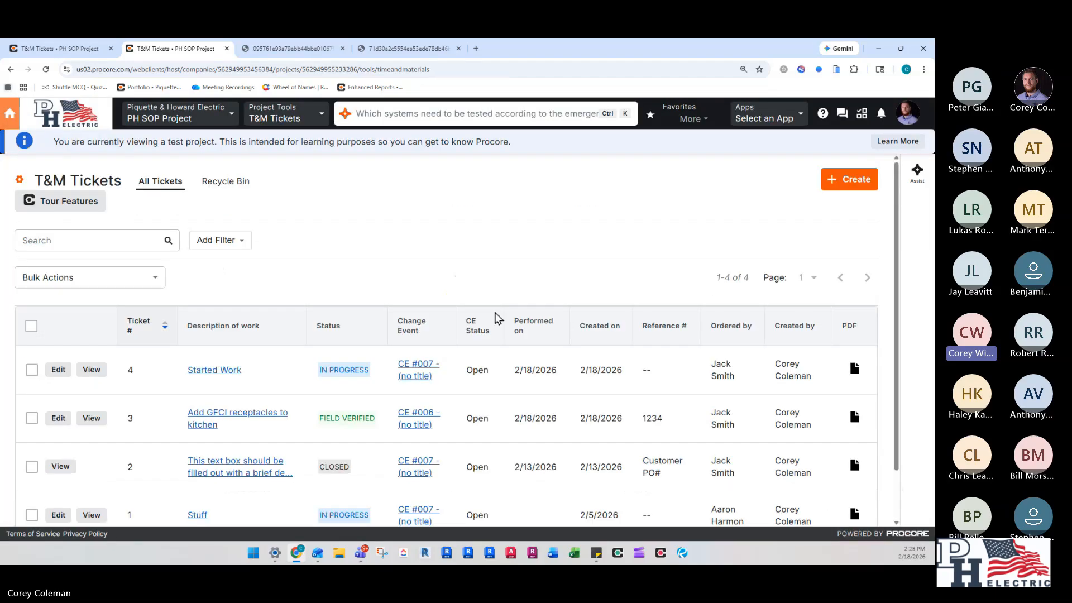
# - Open change event 007 from the Change Events tool and review its linked T&M tickets and line items
pyautogui.scroll(-2, 419, 275)
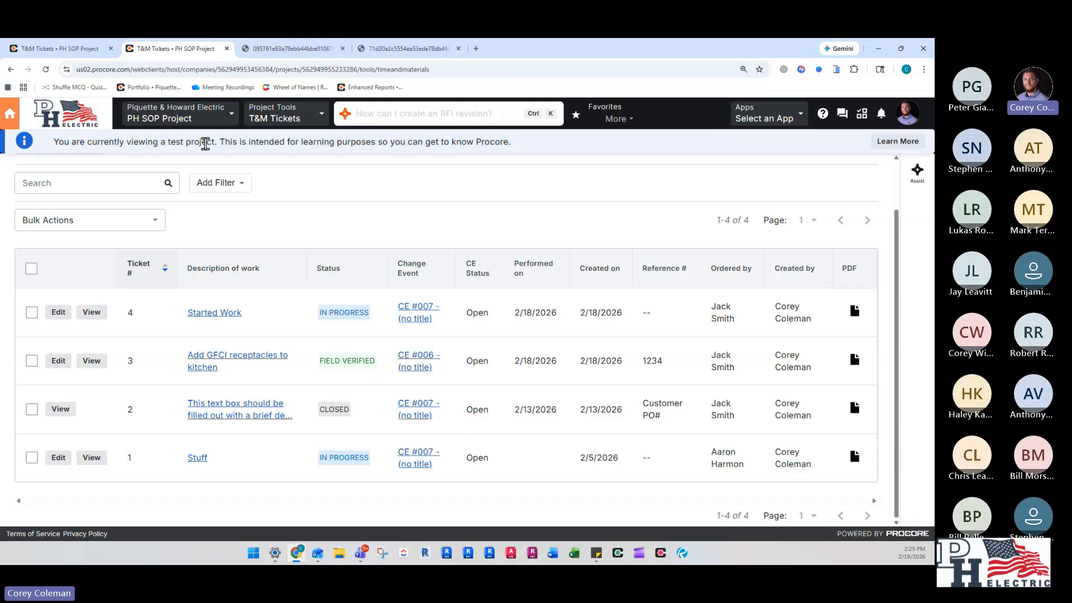
pyautogui.click(282, 114)
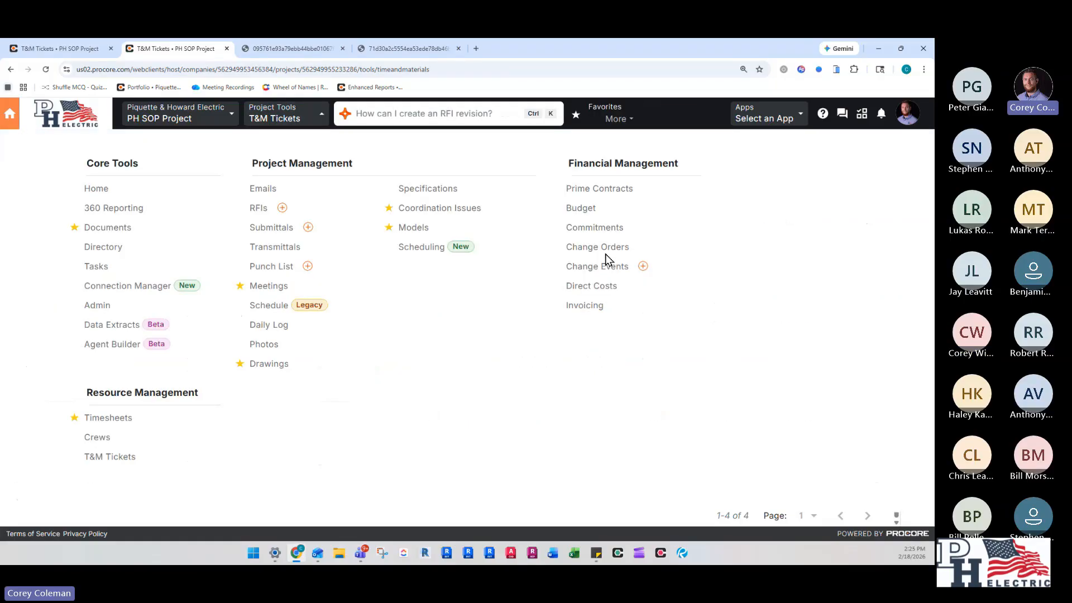
pyautogui.click(604, 270)
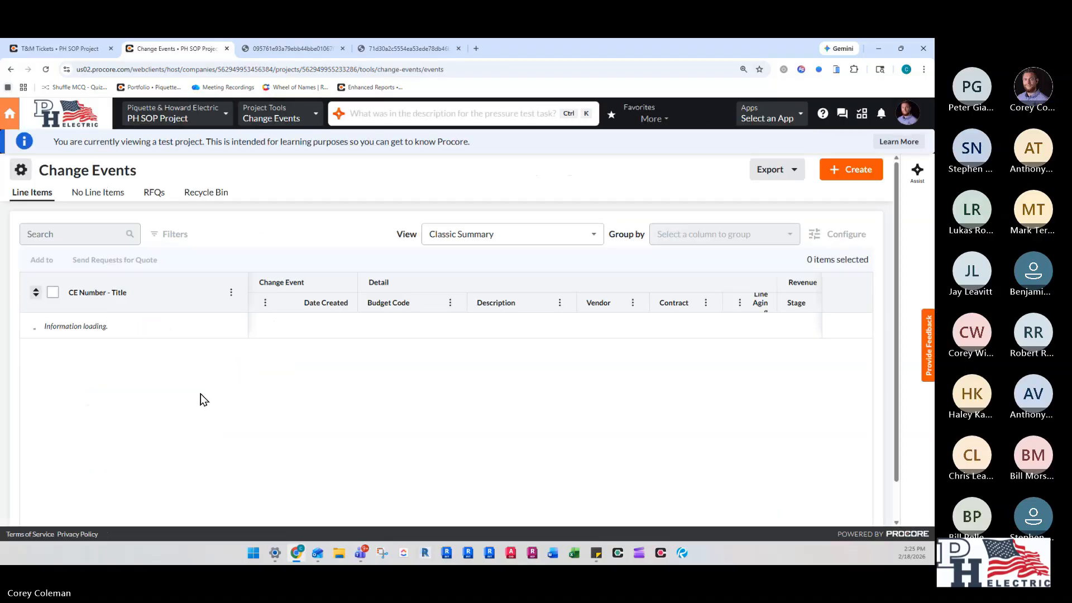
pyautogui.click(62, 356)
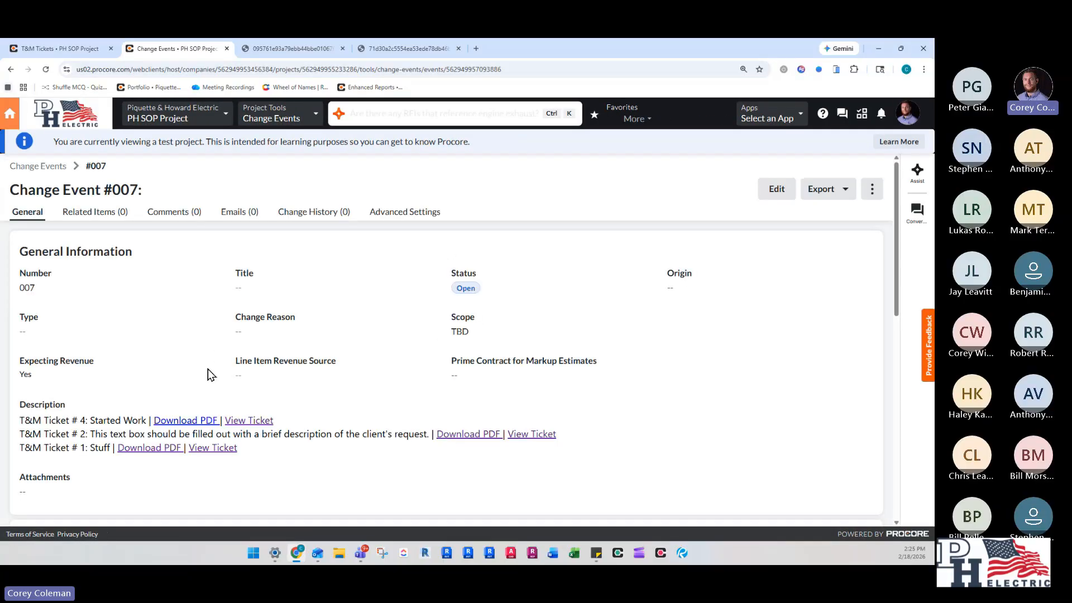
pyautogui.scroll(-2, 148, 379)
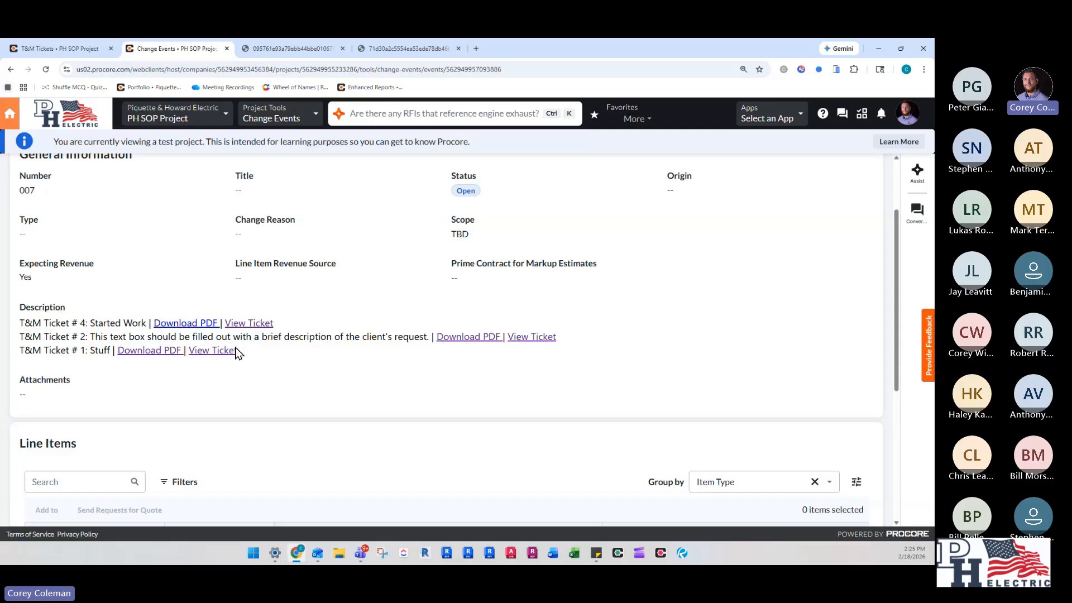
pyautogui.scroll(-5, 218, 360)
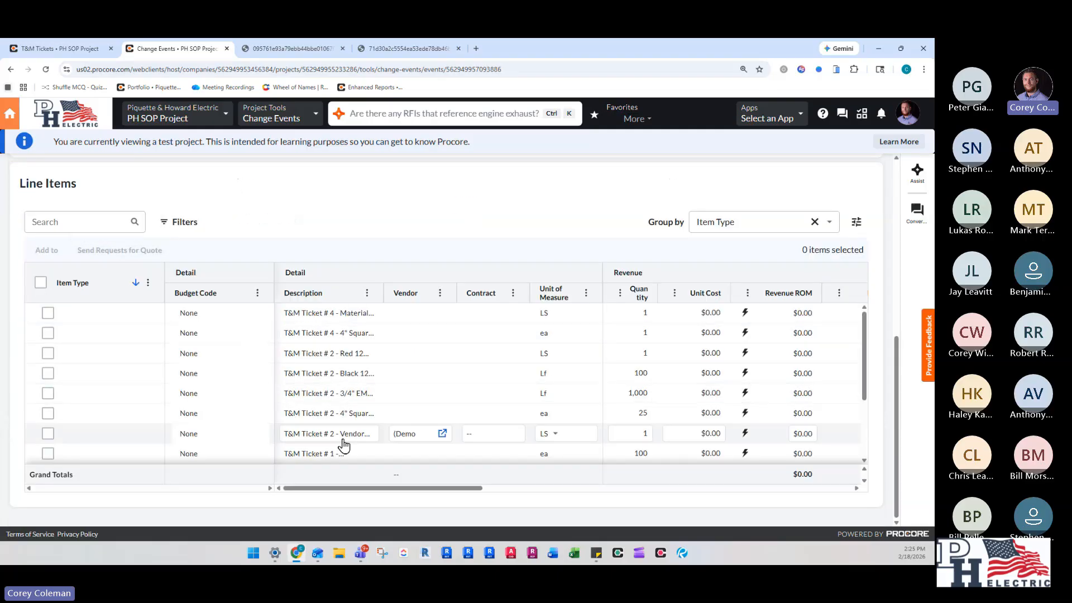
pyautogui.scroll(-2, 351, 407)
pyautogui.scroll(10, 362, 419)
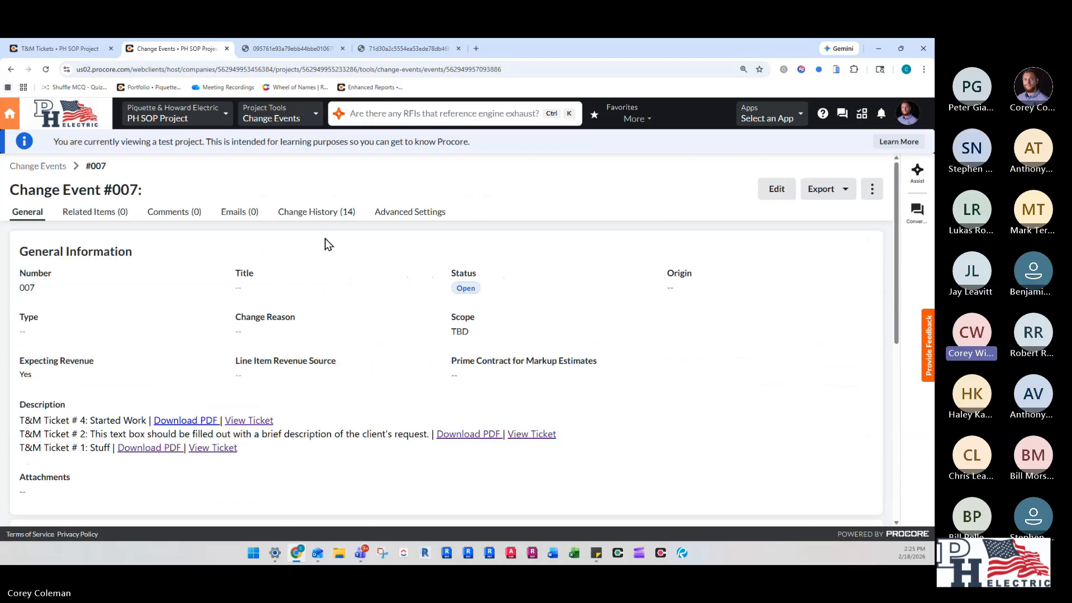
# - Return to the Change Events list and review the tool's syncing, column display, line item and change order settings
pyautogui.click(44, 166)
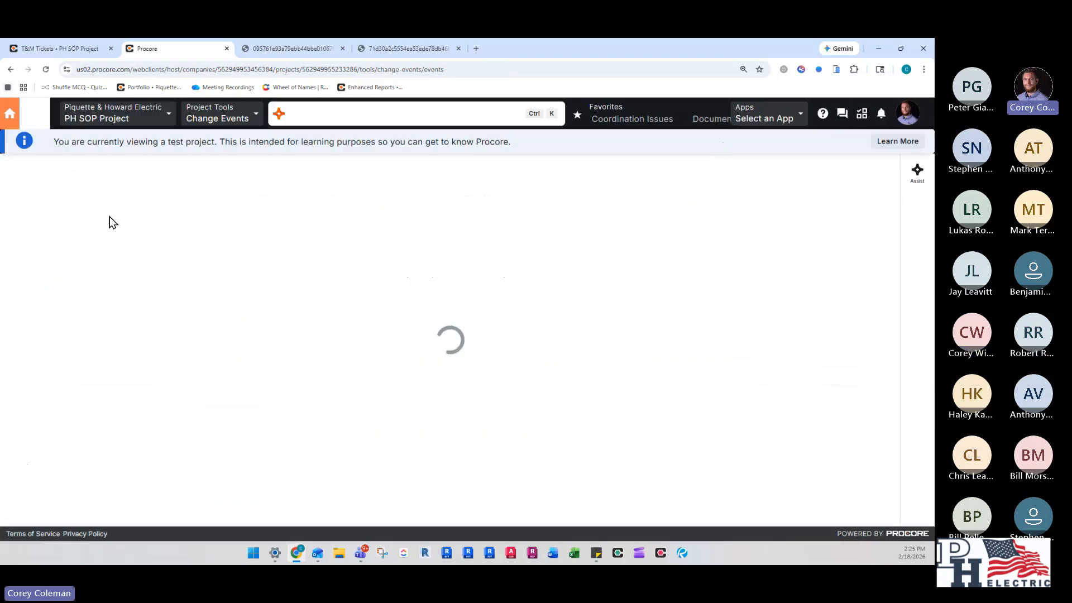
pyautogui.click(19, 169)
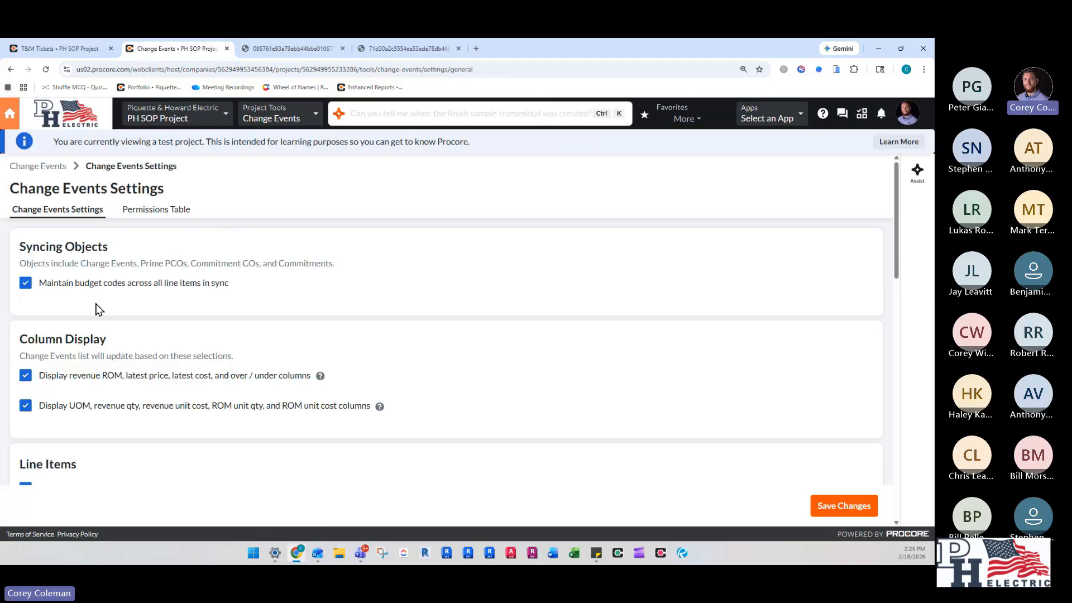
pyautogui.scroll(-3, 96, 310)
pyautogui.scroll(10, 118, 289)
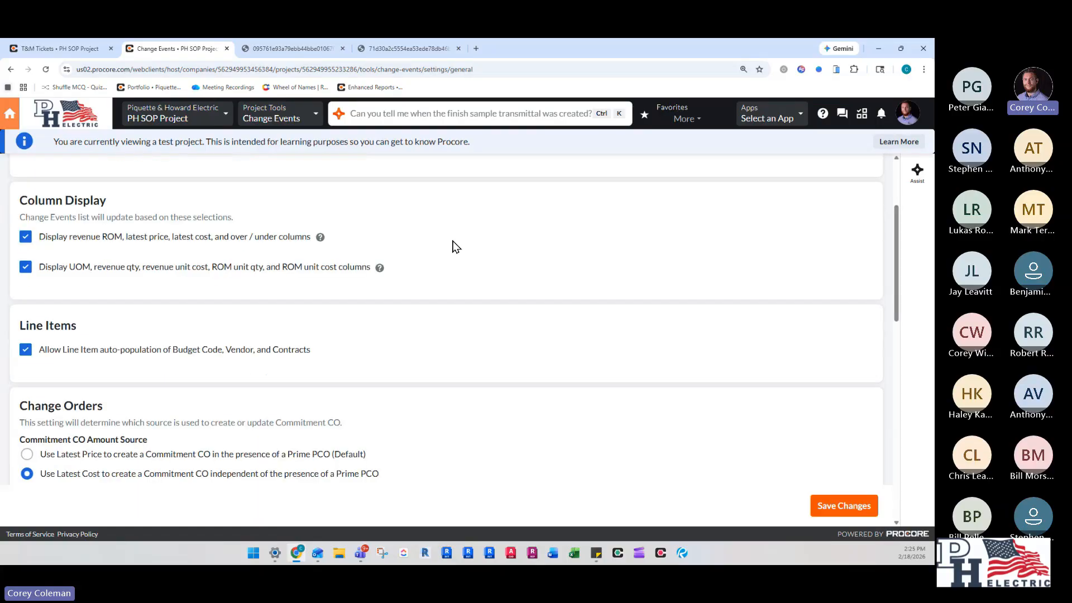
# - Open the T&M Tickets tool's settings and review its email notification and ticket section settings
pyautogui.click(271, 113)
pyautogui.click(108, 456)
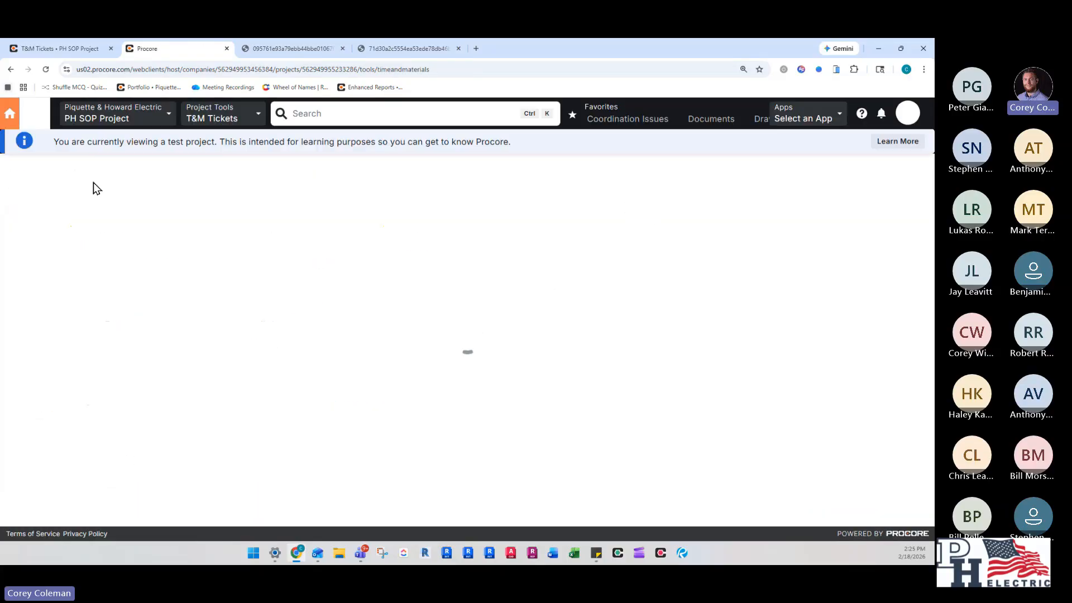
pyautogui.click(20, 182)
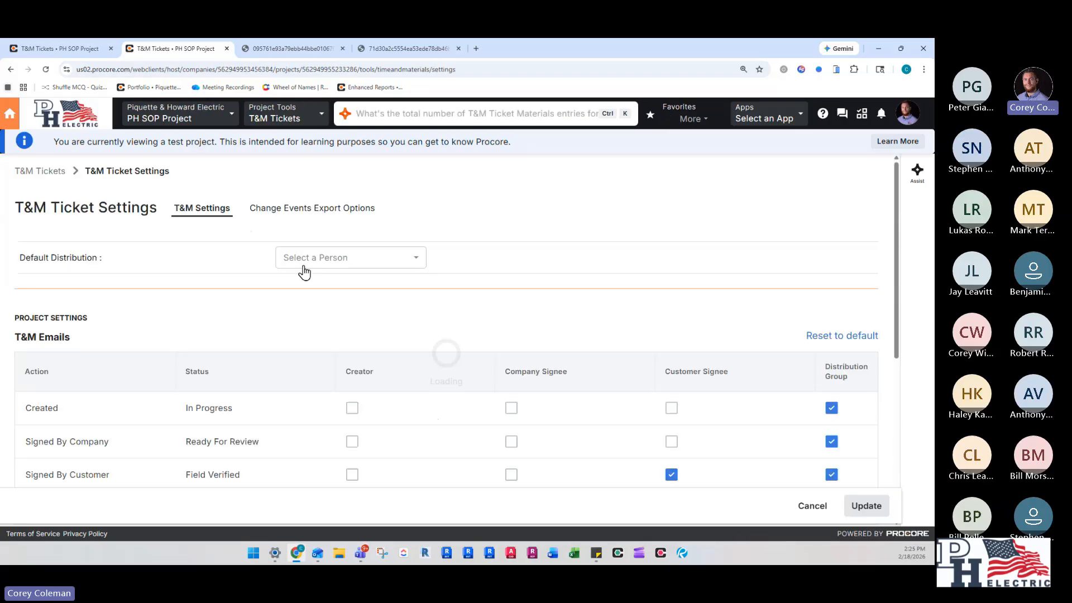
pyautogui.scroll(-4, 206, 289)
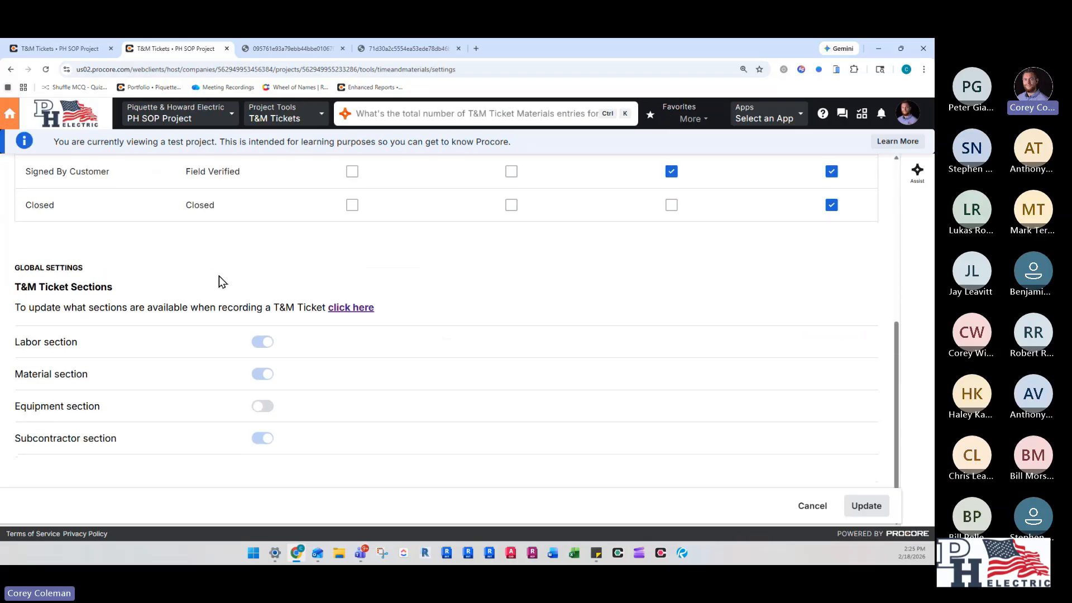
pyautogui.scroll(10, 295, 279)
# - In the Change Events Export Options, check the labor grouping explanations and set labor totals to Per Ticket: total hours by individual tickets
pyautogui.click(285, 209)
pyautogui.scroll(-2, 284, 314)
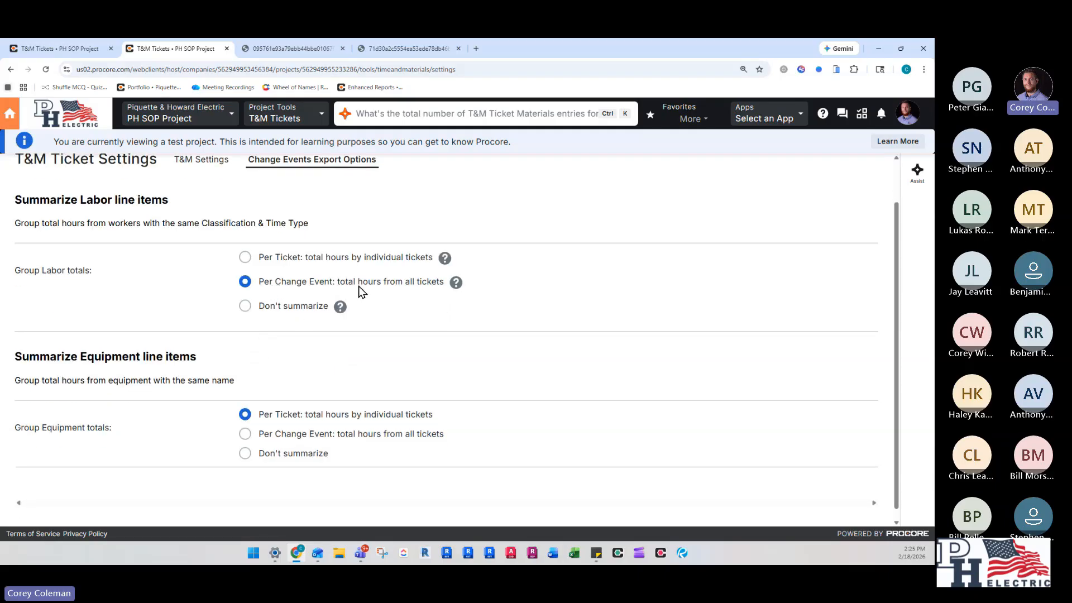
pyautogui.moveTo(456, 284)
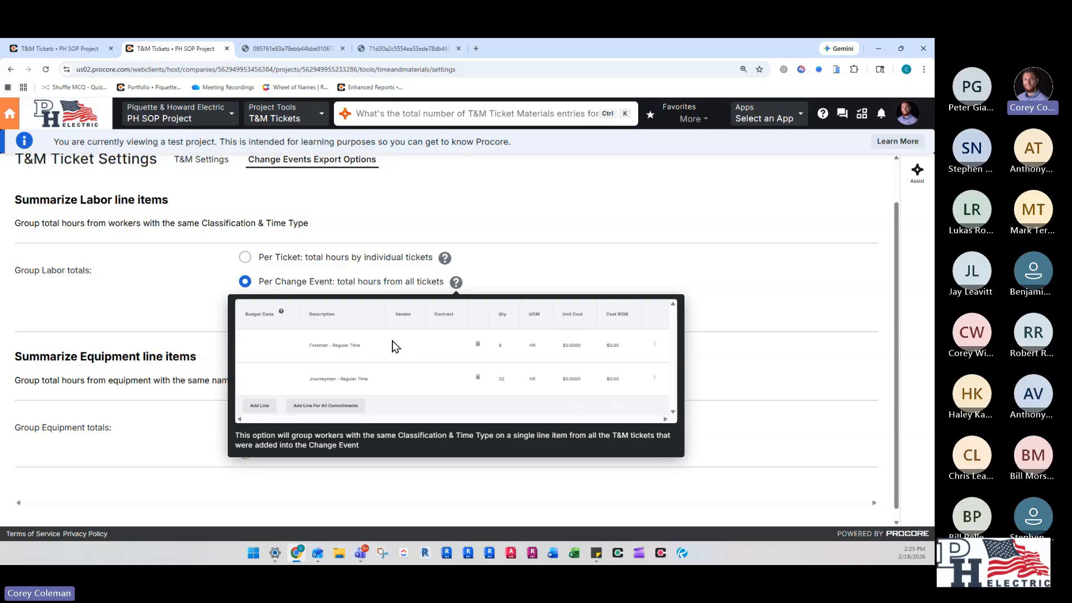
pyautogui.moveTo(446, 260)
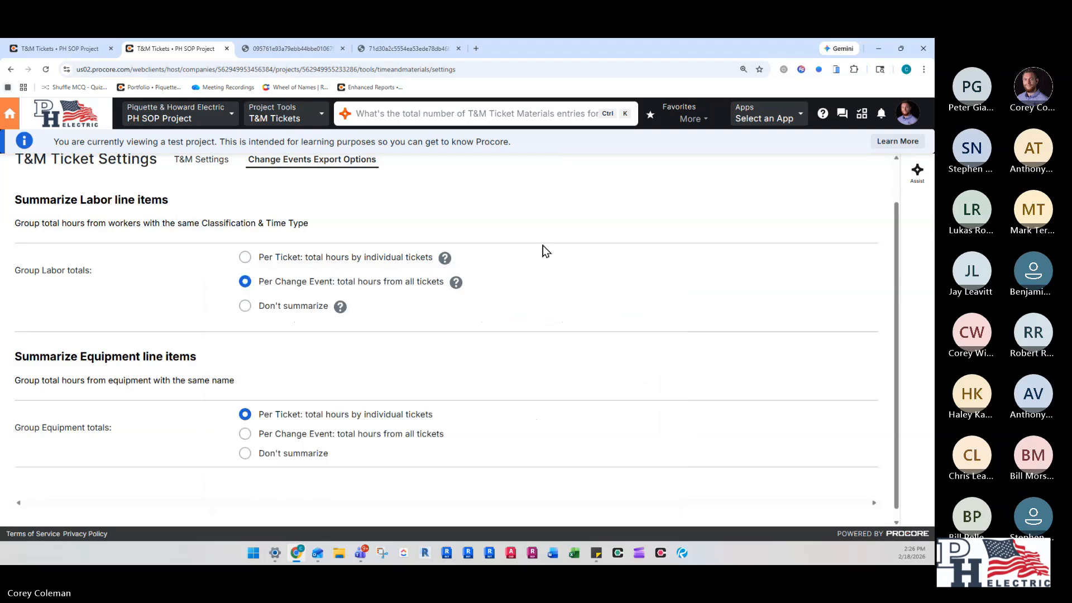
pyautogui.click(245, 258)
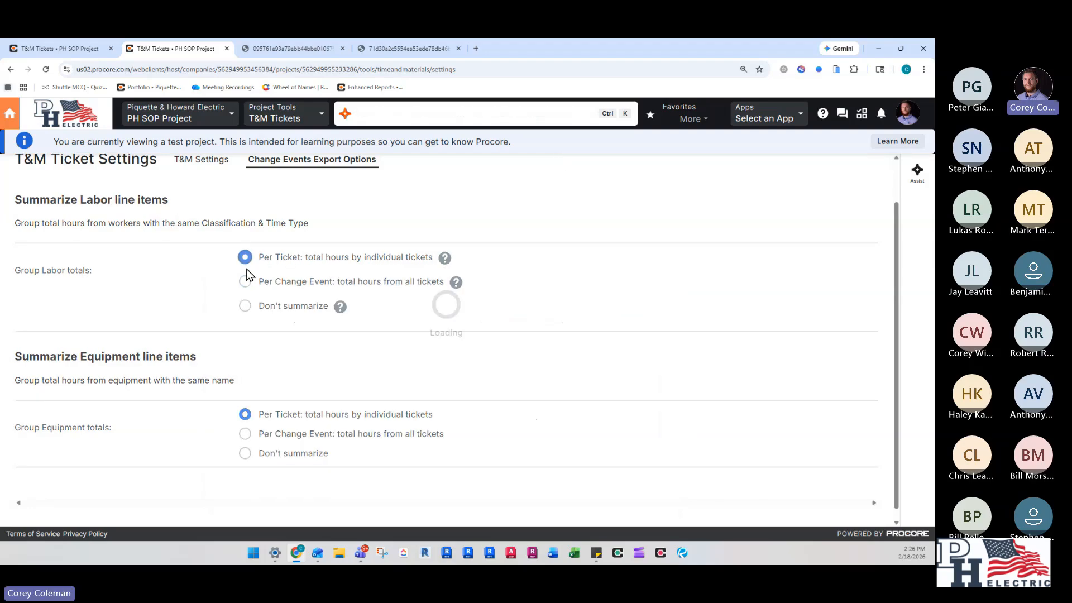
pyautogui.click(244, 434)
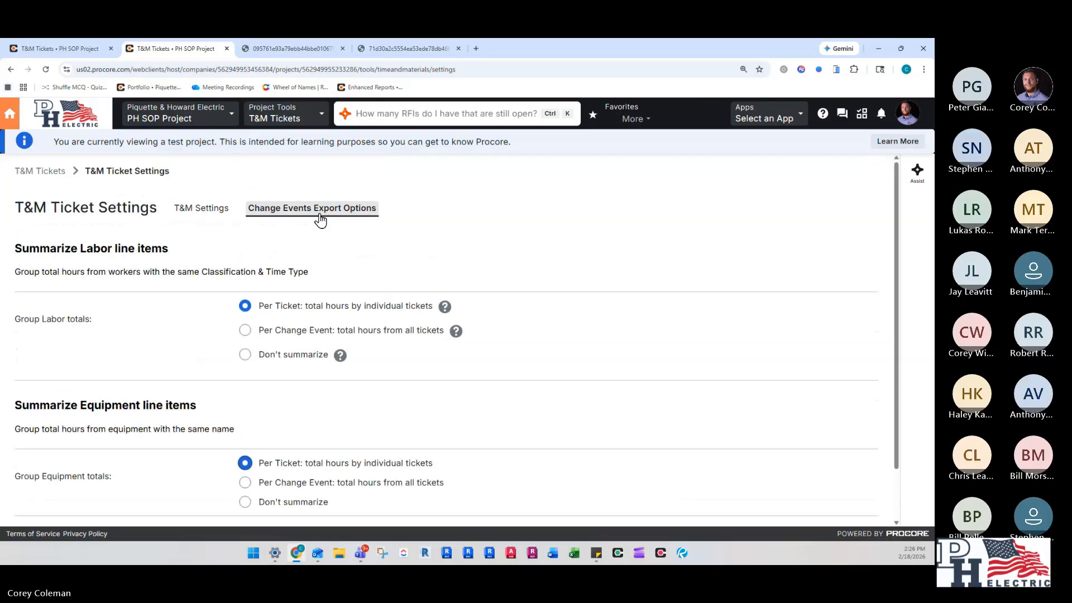
# - Review the general T&M settings for emails and ticket sections again, and return to the list of all tickets
pyautogui.click(215, 208)
pyautogui.scroll(-2, 267, 331)
pyautogui.scroll(-2, 257, 328)
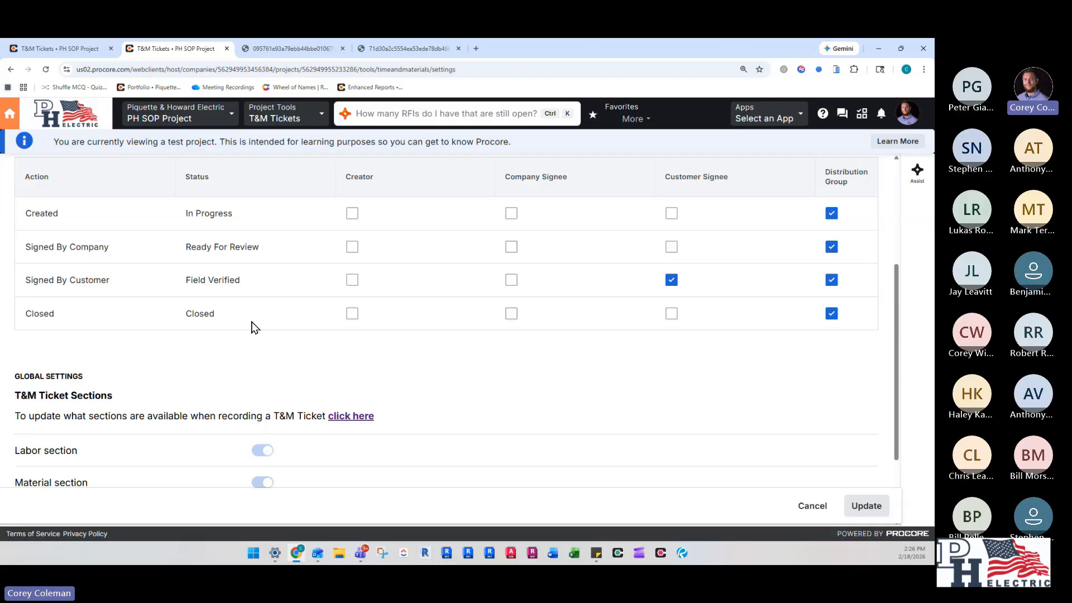
pyautogui.scroll(1, 253, 339)
pyautogui.scroll(-3, 316, 288)
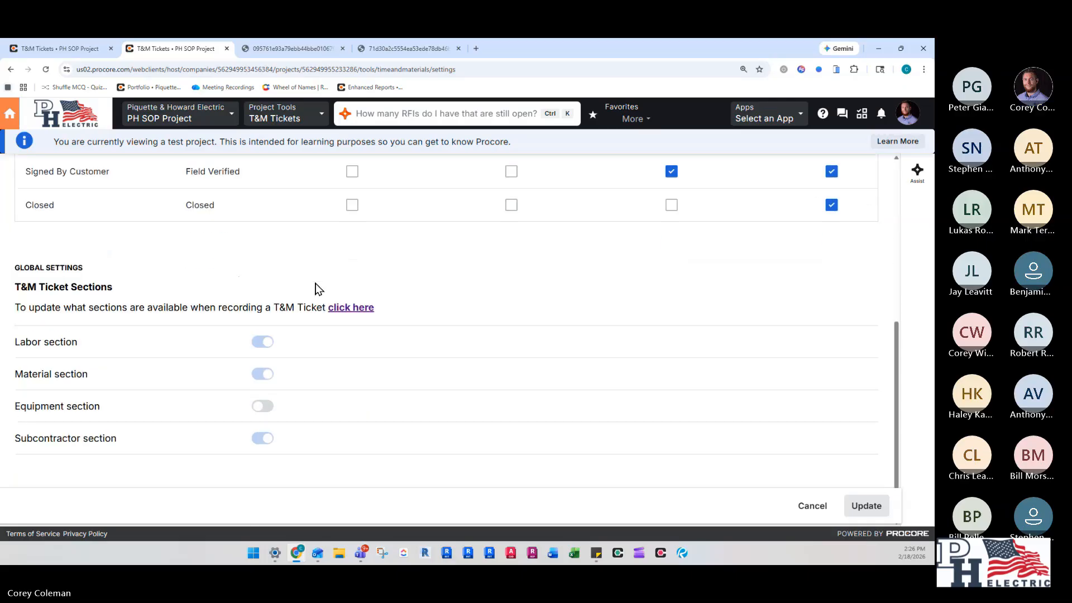
pyautogui.click(810, 506)
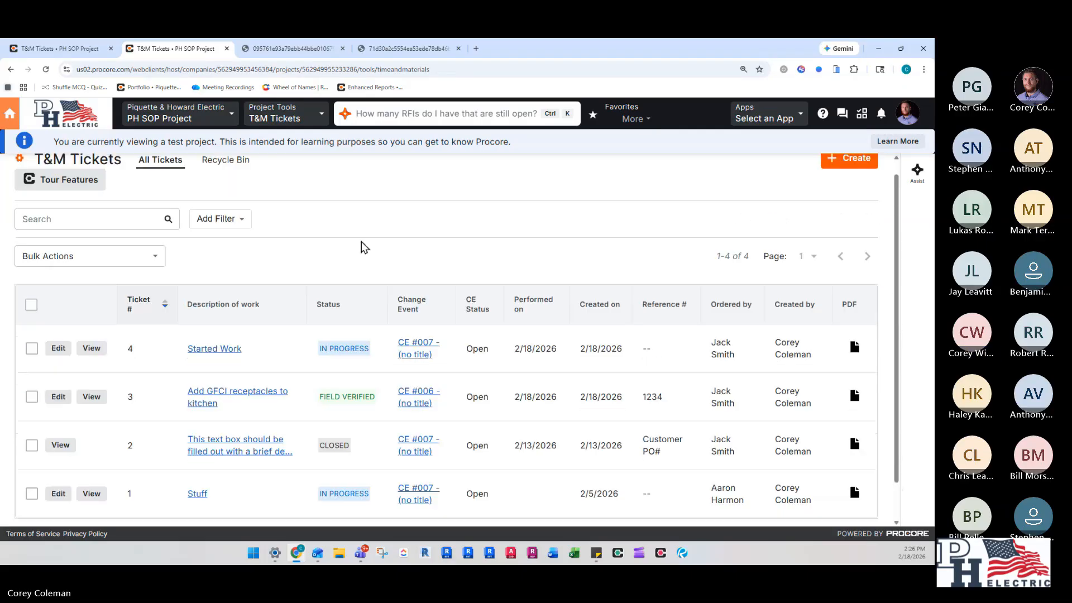
pyautogui.scroll(-1, 334, 262)
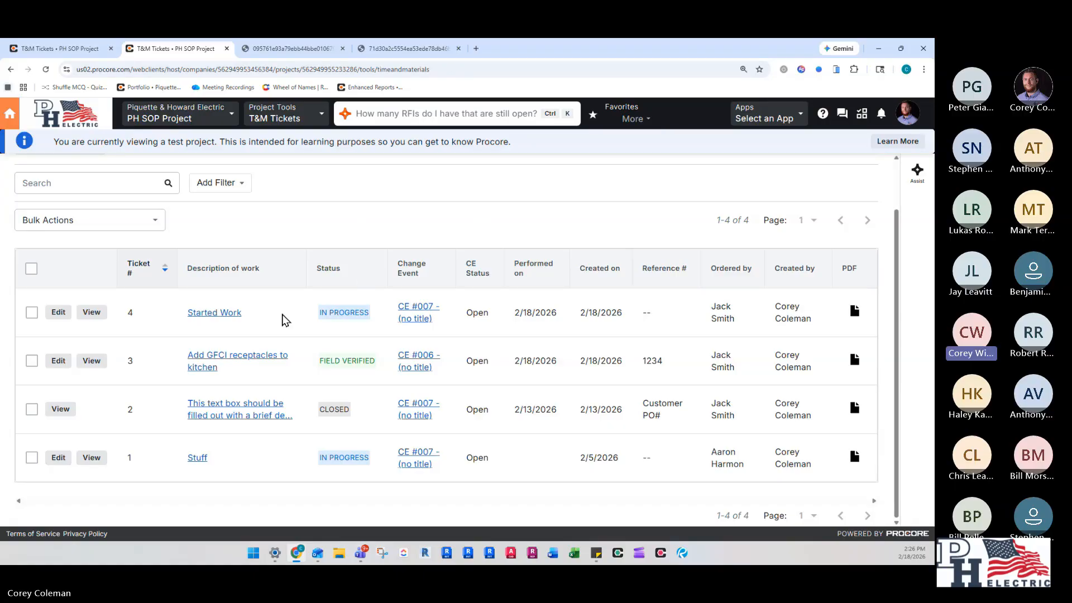